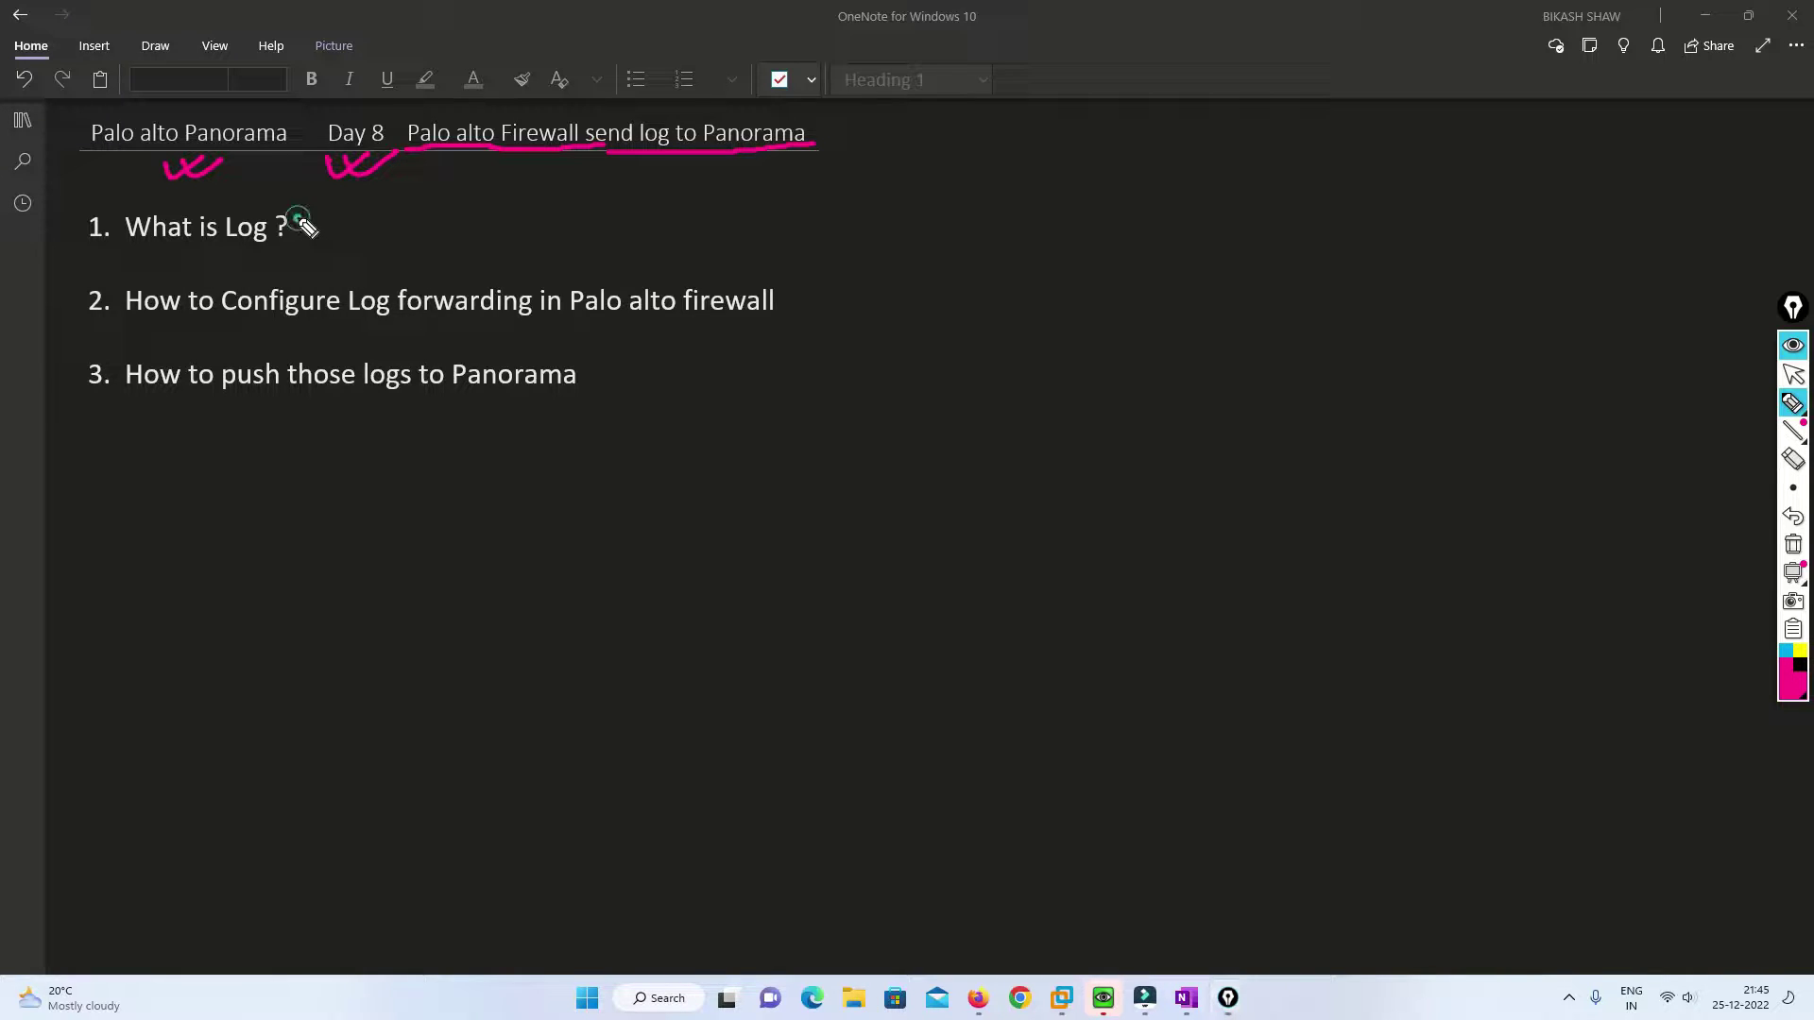
Tick the "What is Log ?" heading and underline the key phrases in agenda items 2 and 3.
drag(299, 221, 331, 215)
drag(236, 324, 775, 327)
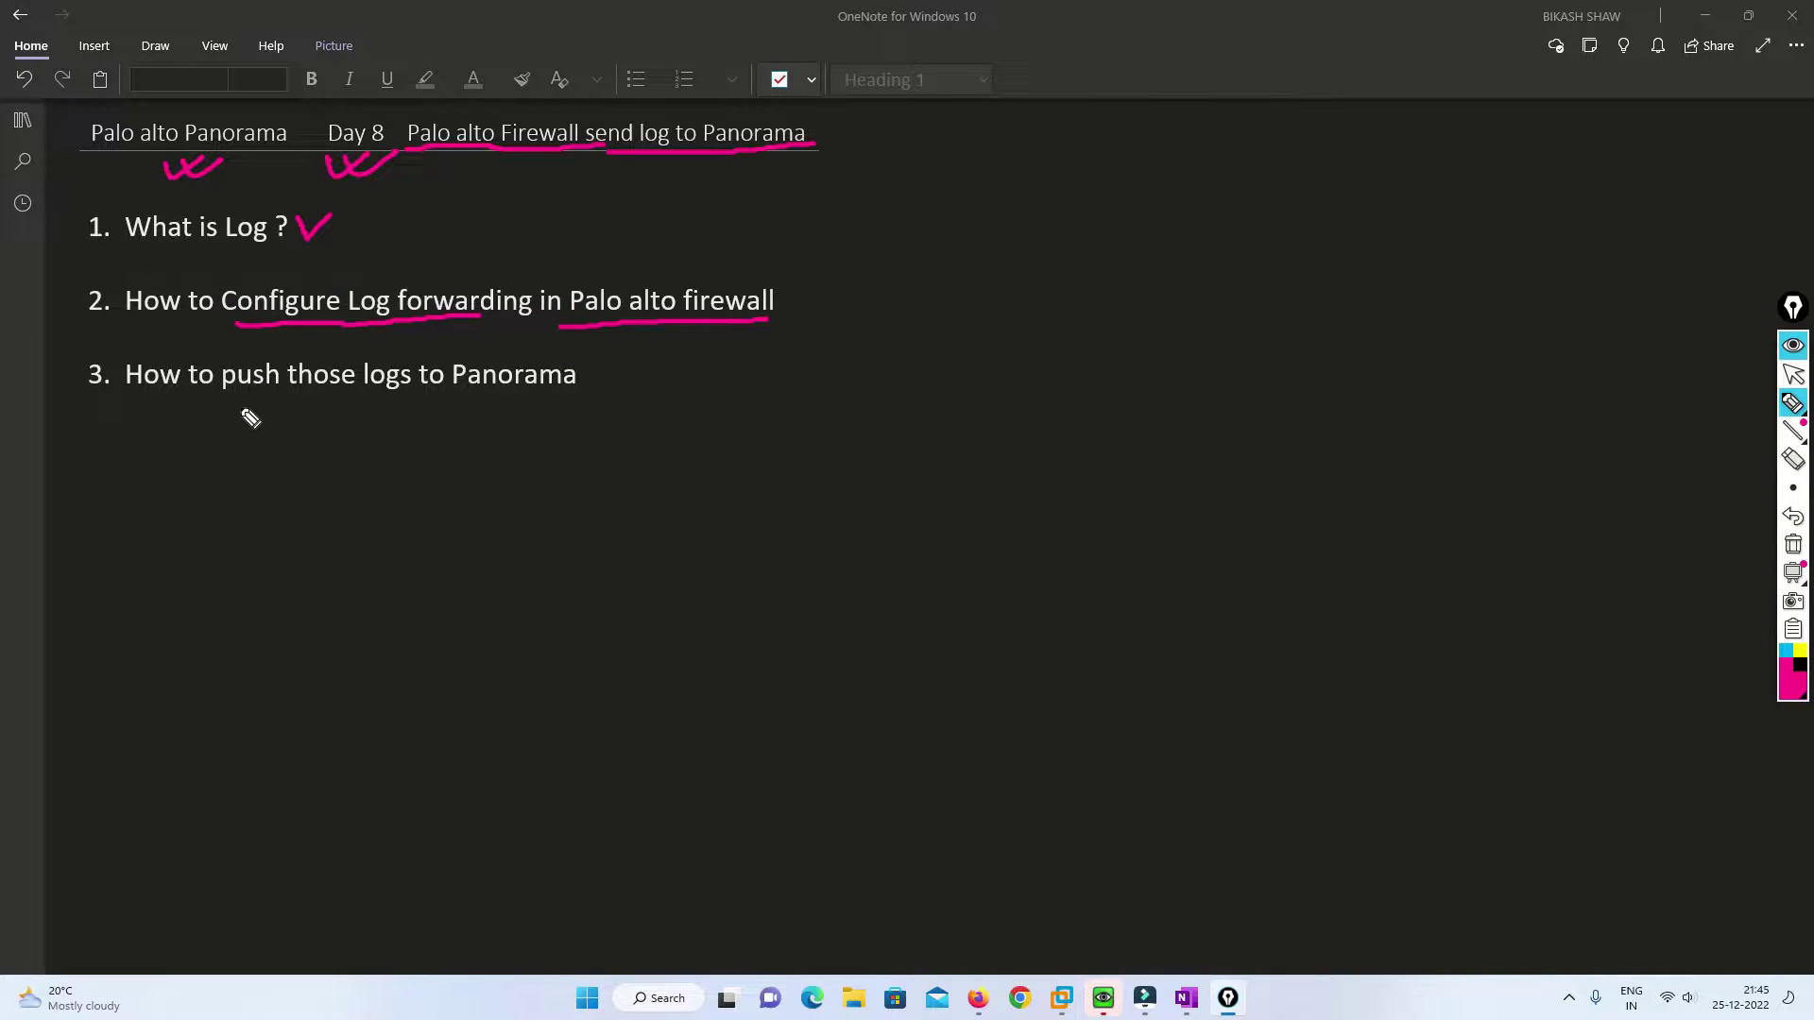
drag(204, 399, 585, 390)
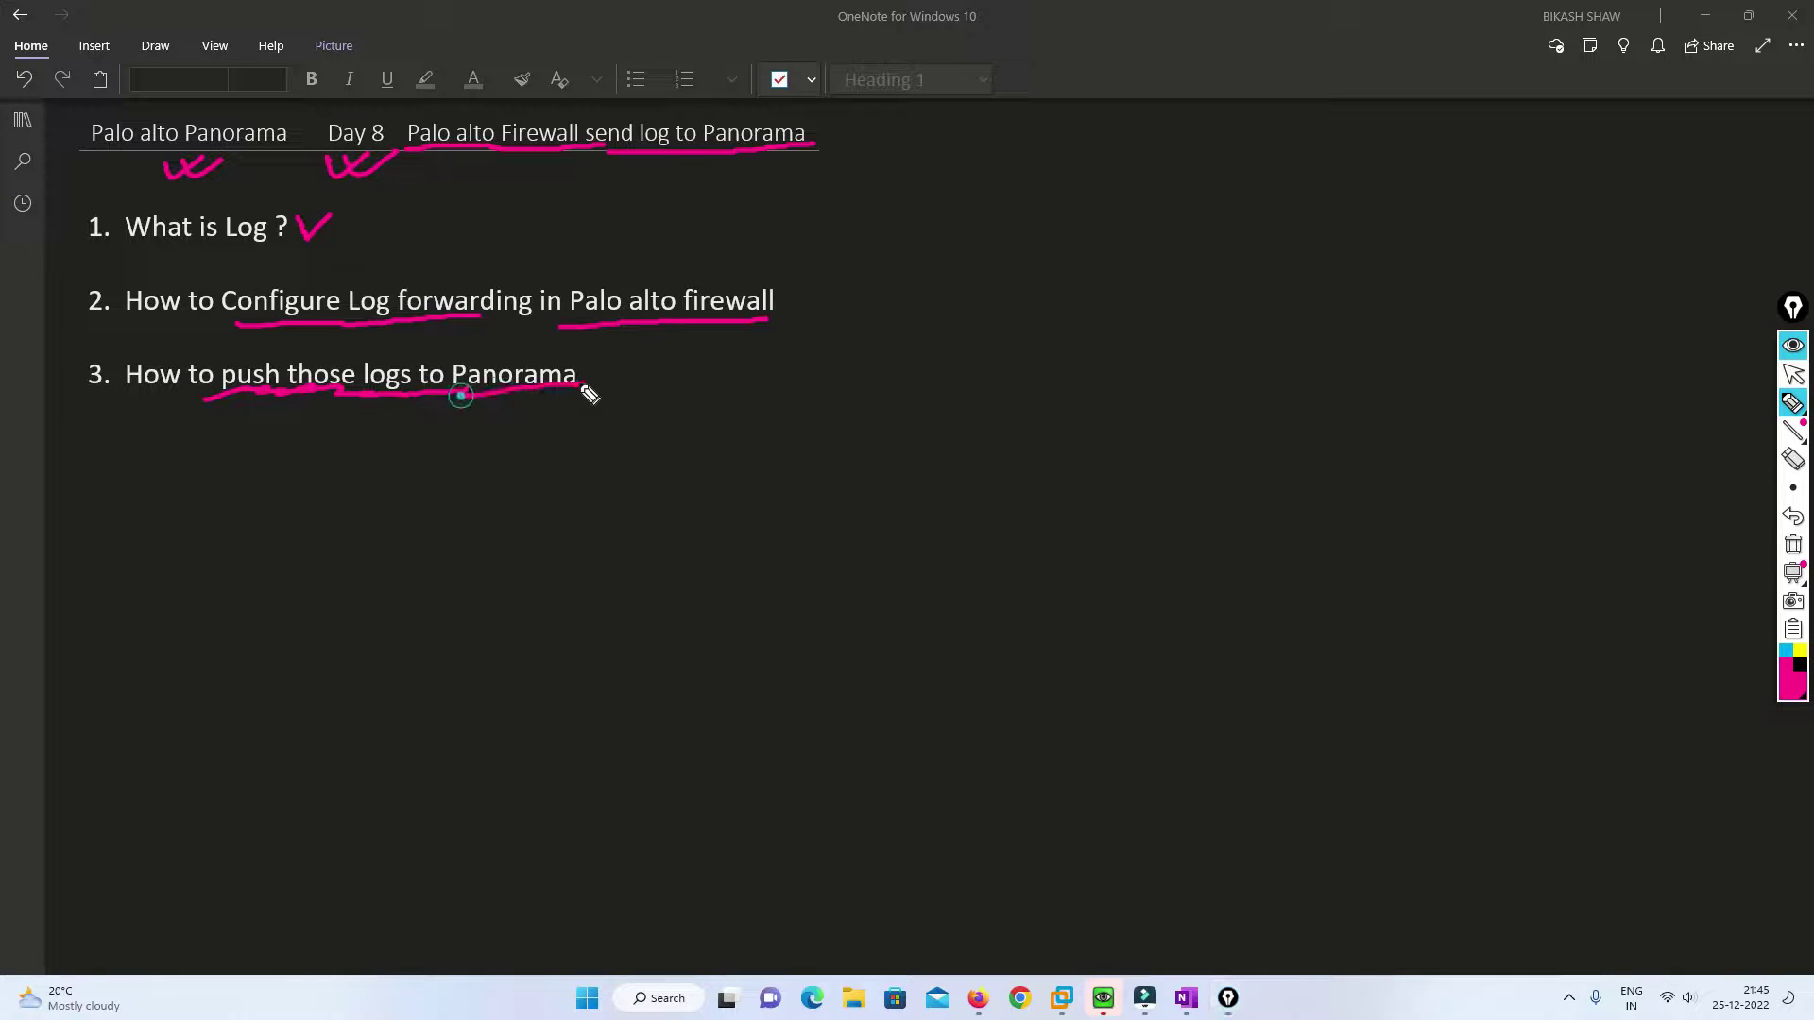
Draw a downward arrow from "Panorama" in item 3 and handwrite a note on centrally viewing logs, with a second arrow leading to "Logs".
mouse_move(456, 397)
mouse_down()
mouse_move(455, 446)
mouse_move(464, 433)
mouse_up()
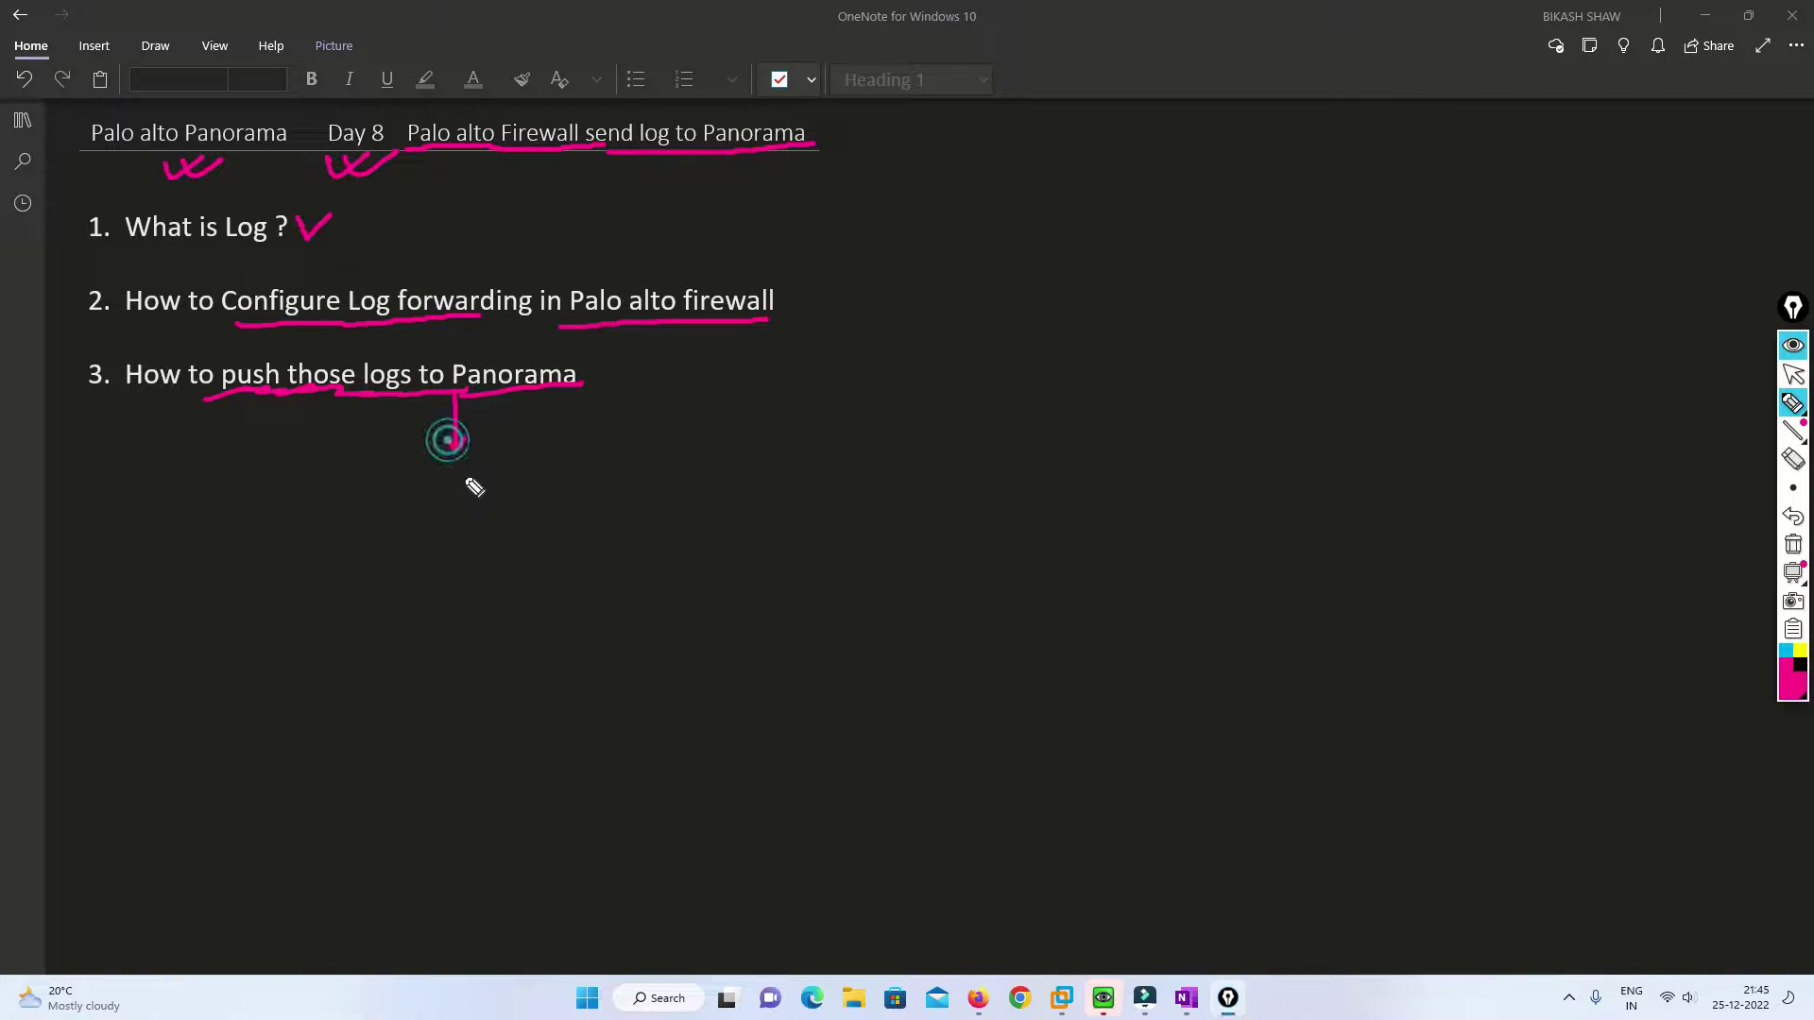
mouse_move(407, 518)
mouse_down()
mouse_move(433, 530)
mouse_move(567, 418)
mouse_move(601, 427)
mouse_move(519, 530)
mouse_move(563, 495)
mouse_move(532, 612)
mouse_up()
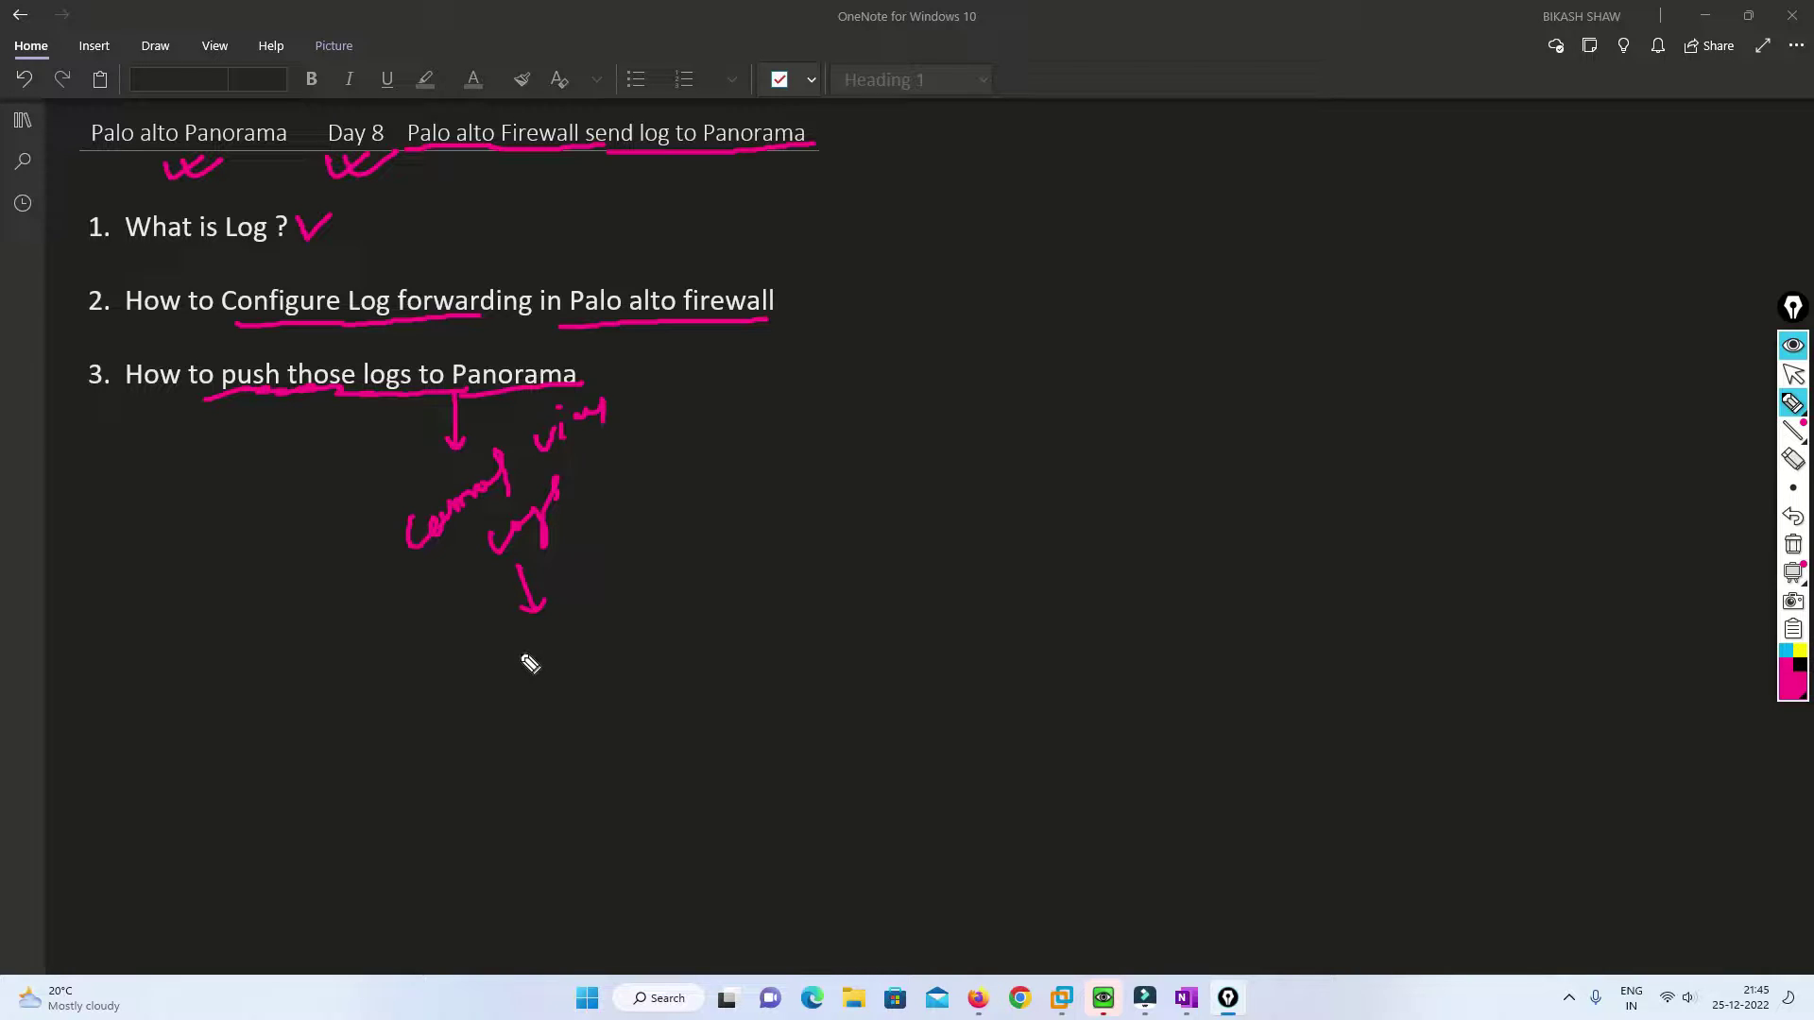
click(520, 654)
mouse_move(545, 666)
mouse_down()
mouse_move(570, 615)
mouse_move(570, 661)
mouse_up()
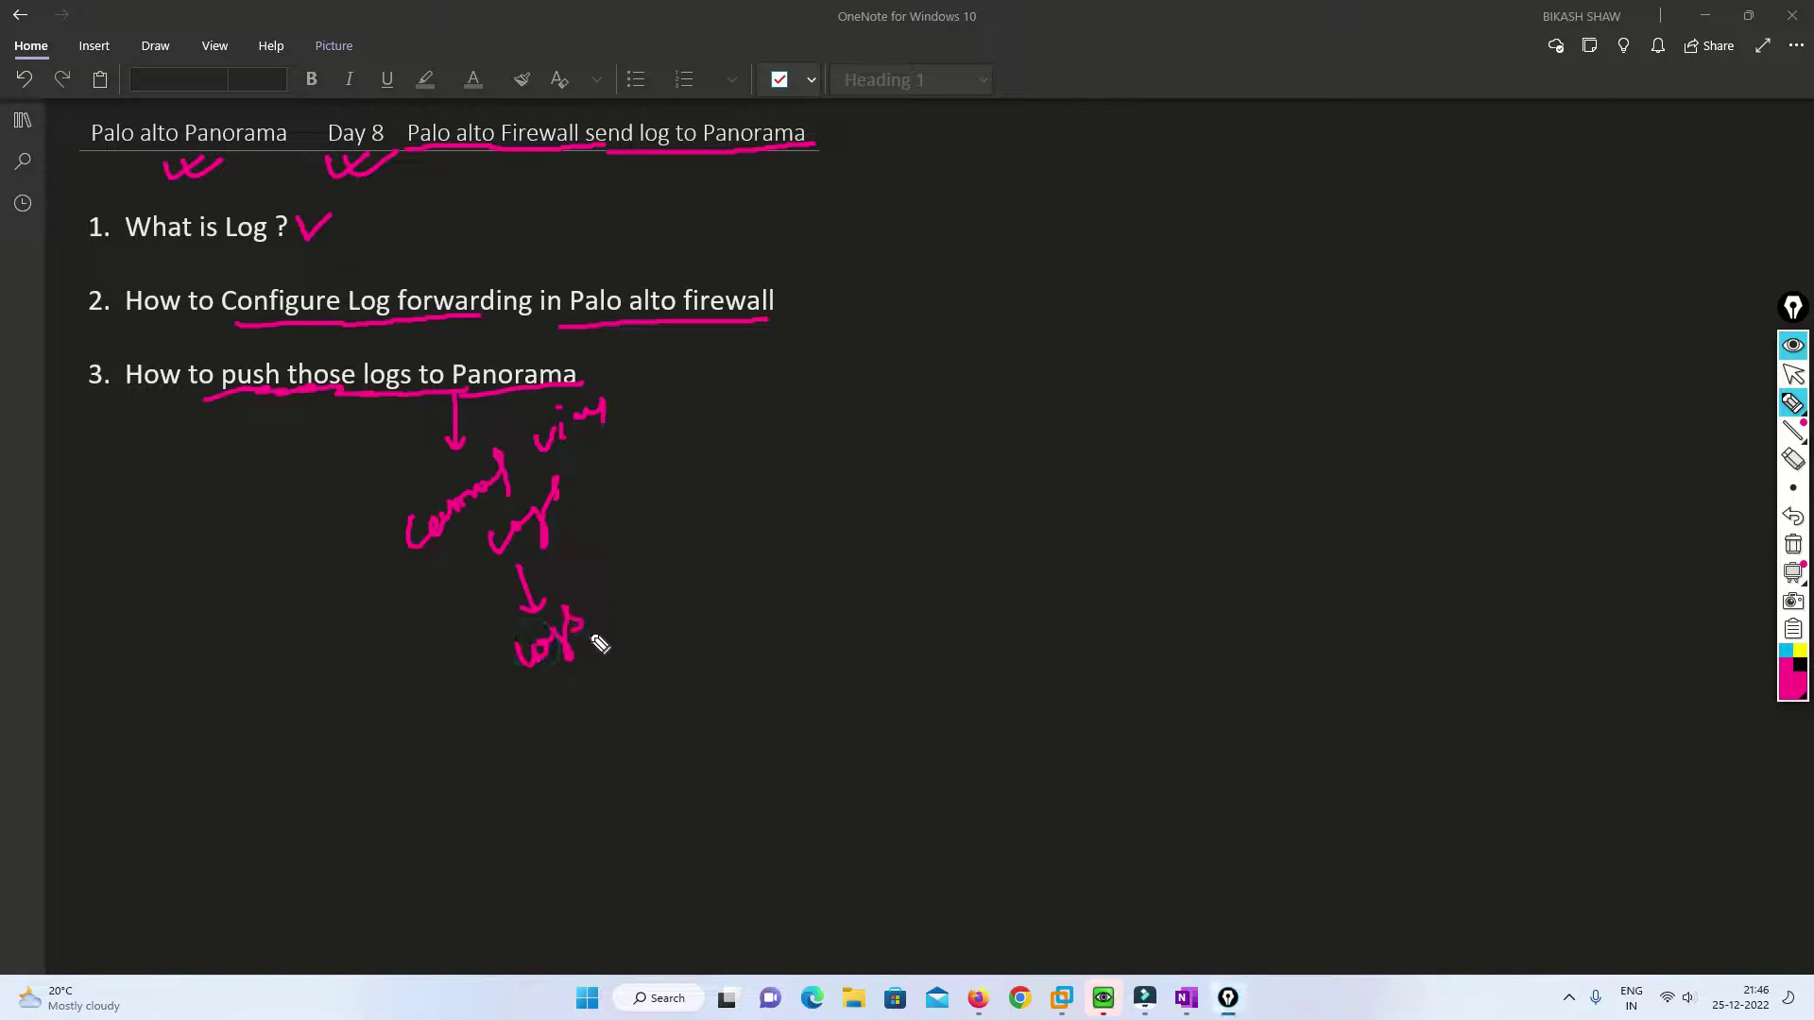
Branch two arrows off the handwritten "Logs", writing "troubleshoot" at one and "configure to" at the other.
drag(593, 597, 618, 593)
mouse_move(644, 533)
mouse_down()
mouse_move(696, 514)
mouse_move(756, 421)
mouse_up()
mouse_move(632, 638)
mouse_down()
mouse_move(661, 732)
mouse_move(692, 696)
mouse_up()
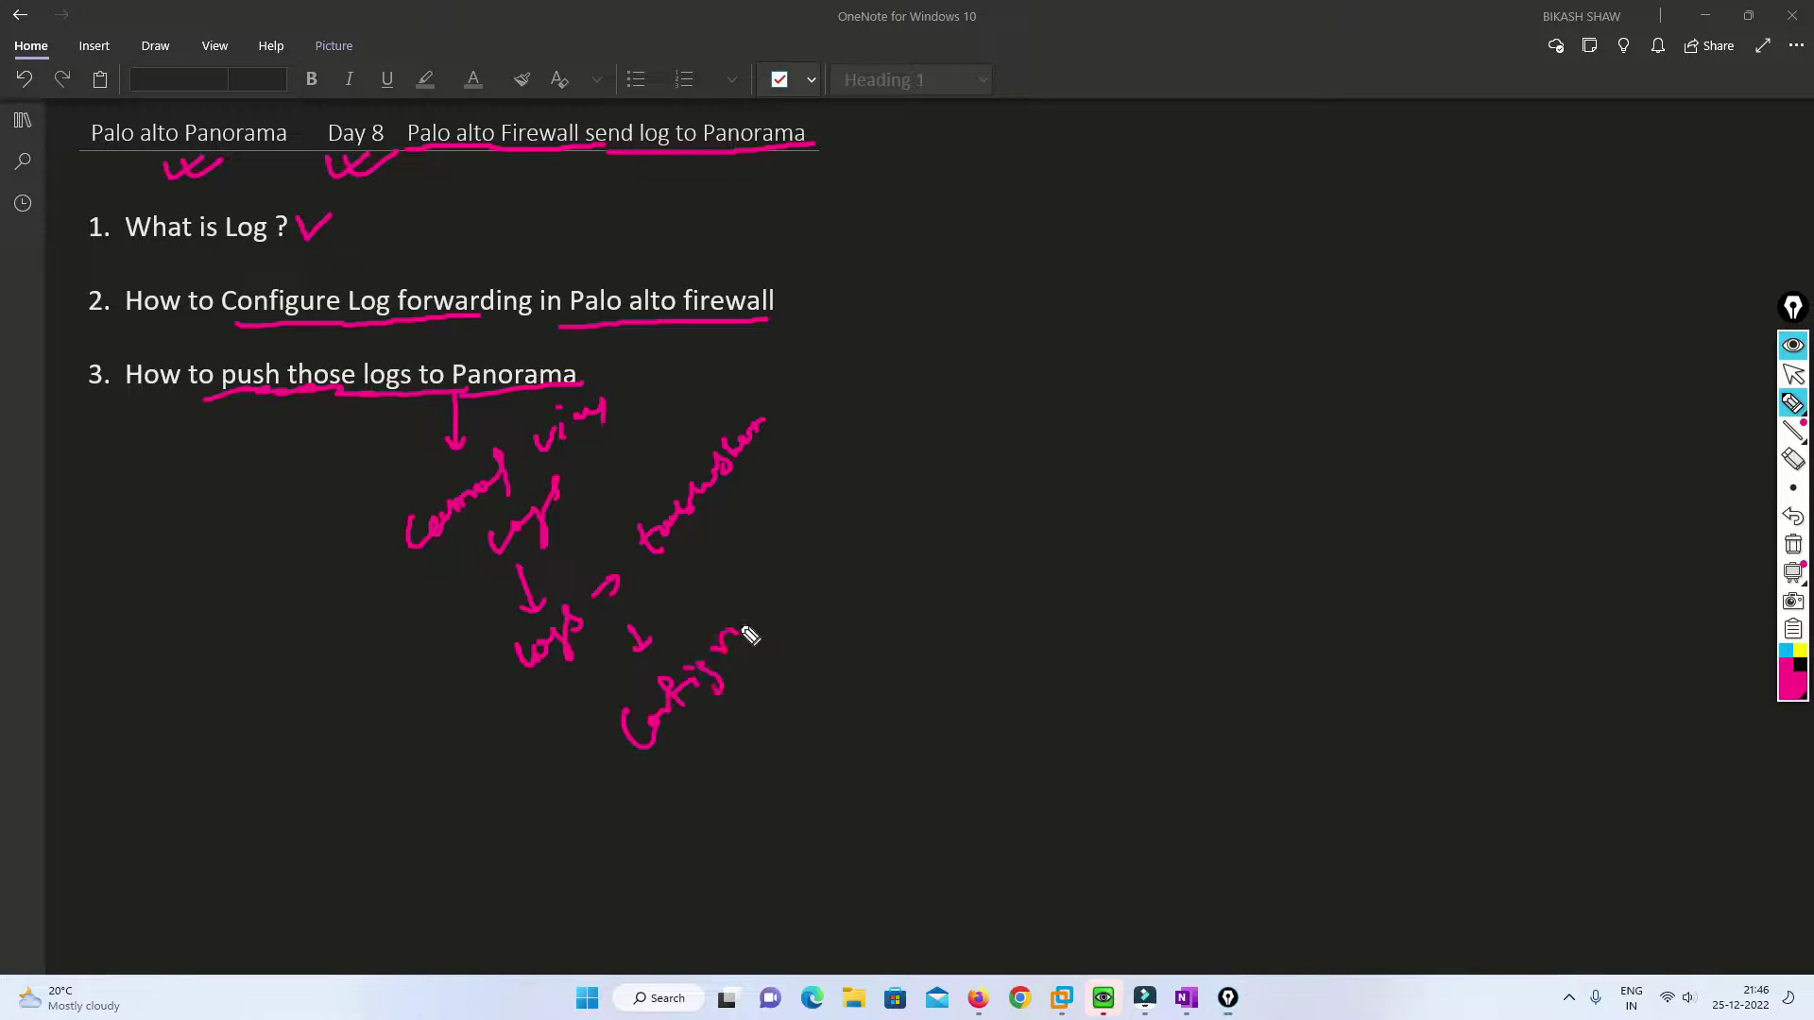
drag(749, 636, 753, 610)
drag(742, 711, 718, 742)
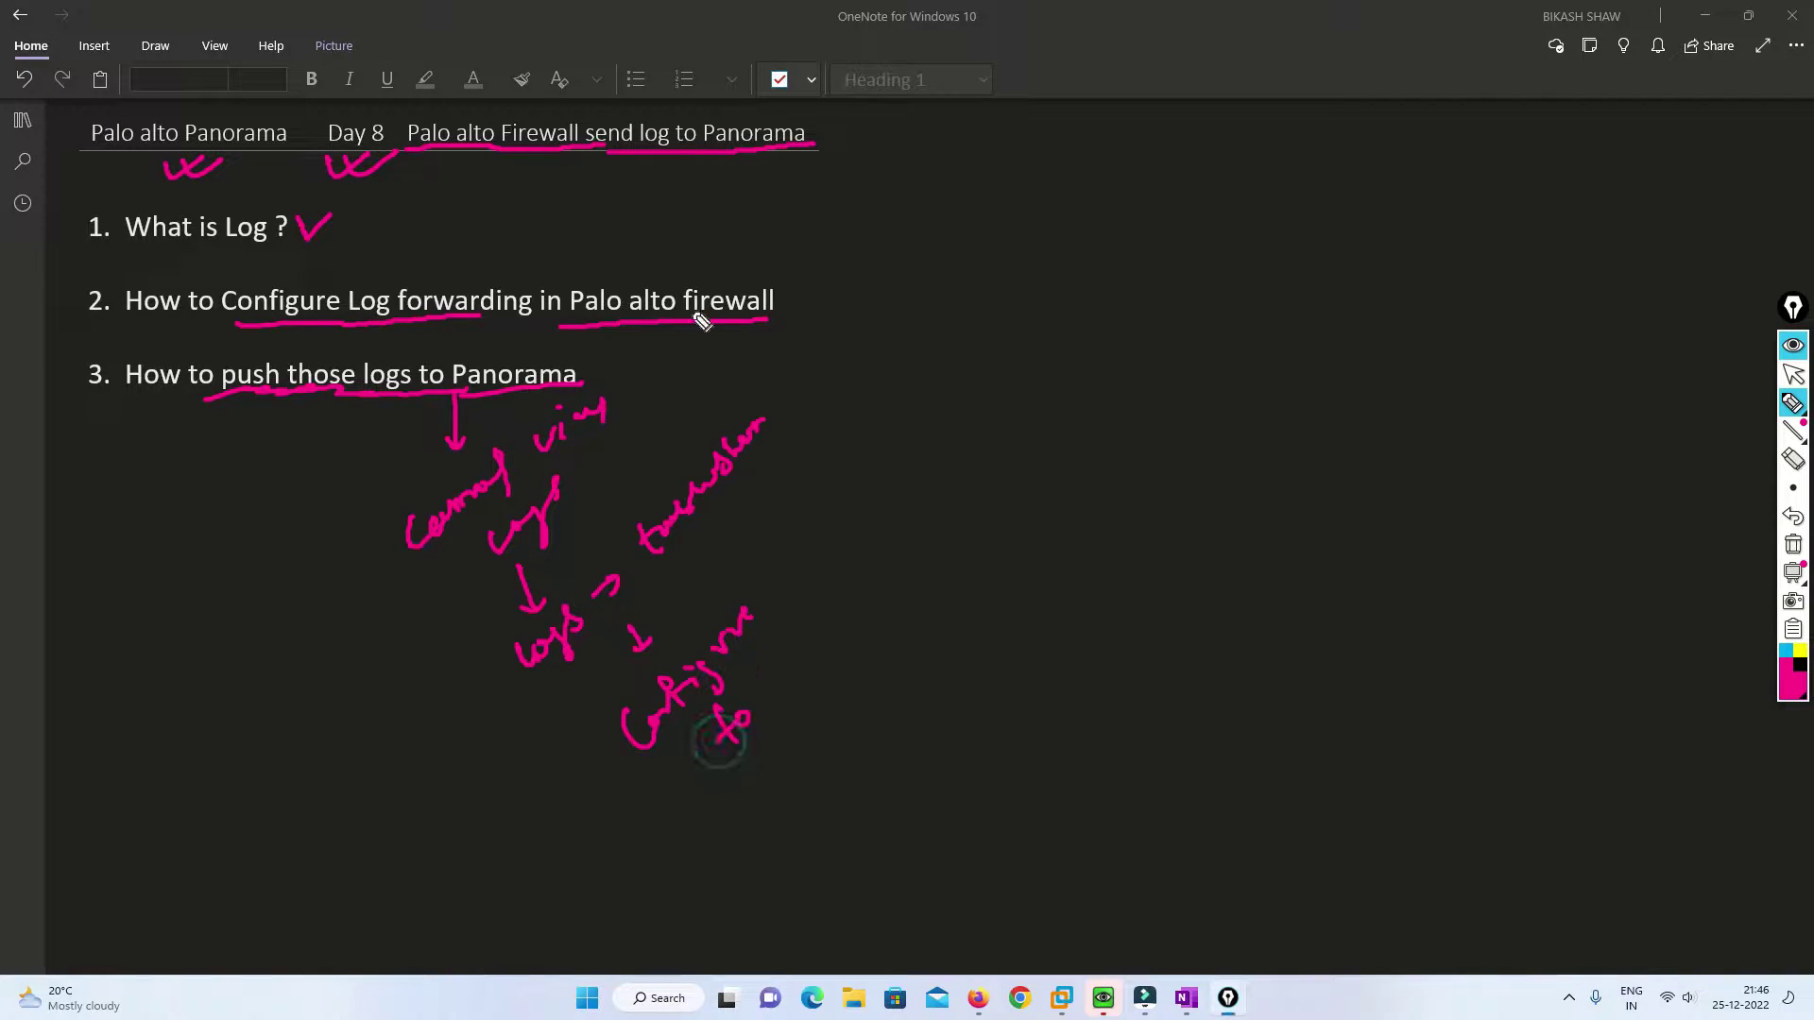
Draw a curved arrow below "firewall" in item 2 and extend the configure note with "log" and an arrow to "Parameter".
mouse_move(699, 323)
mouse_down()
mouse_move(695, 367)
mouse_move(661, 356)
mouse_up()
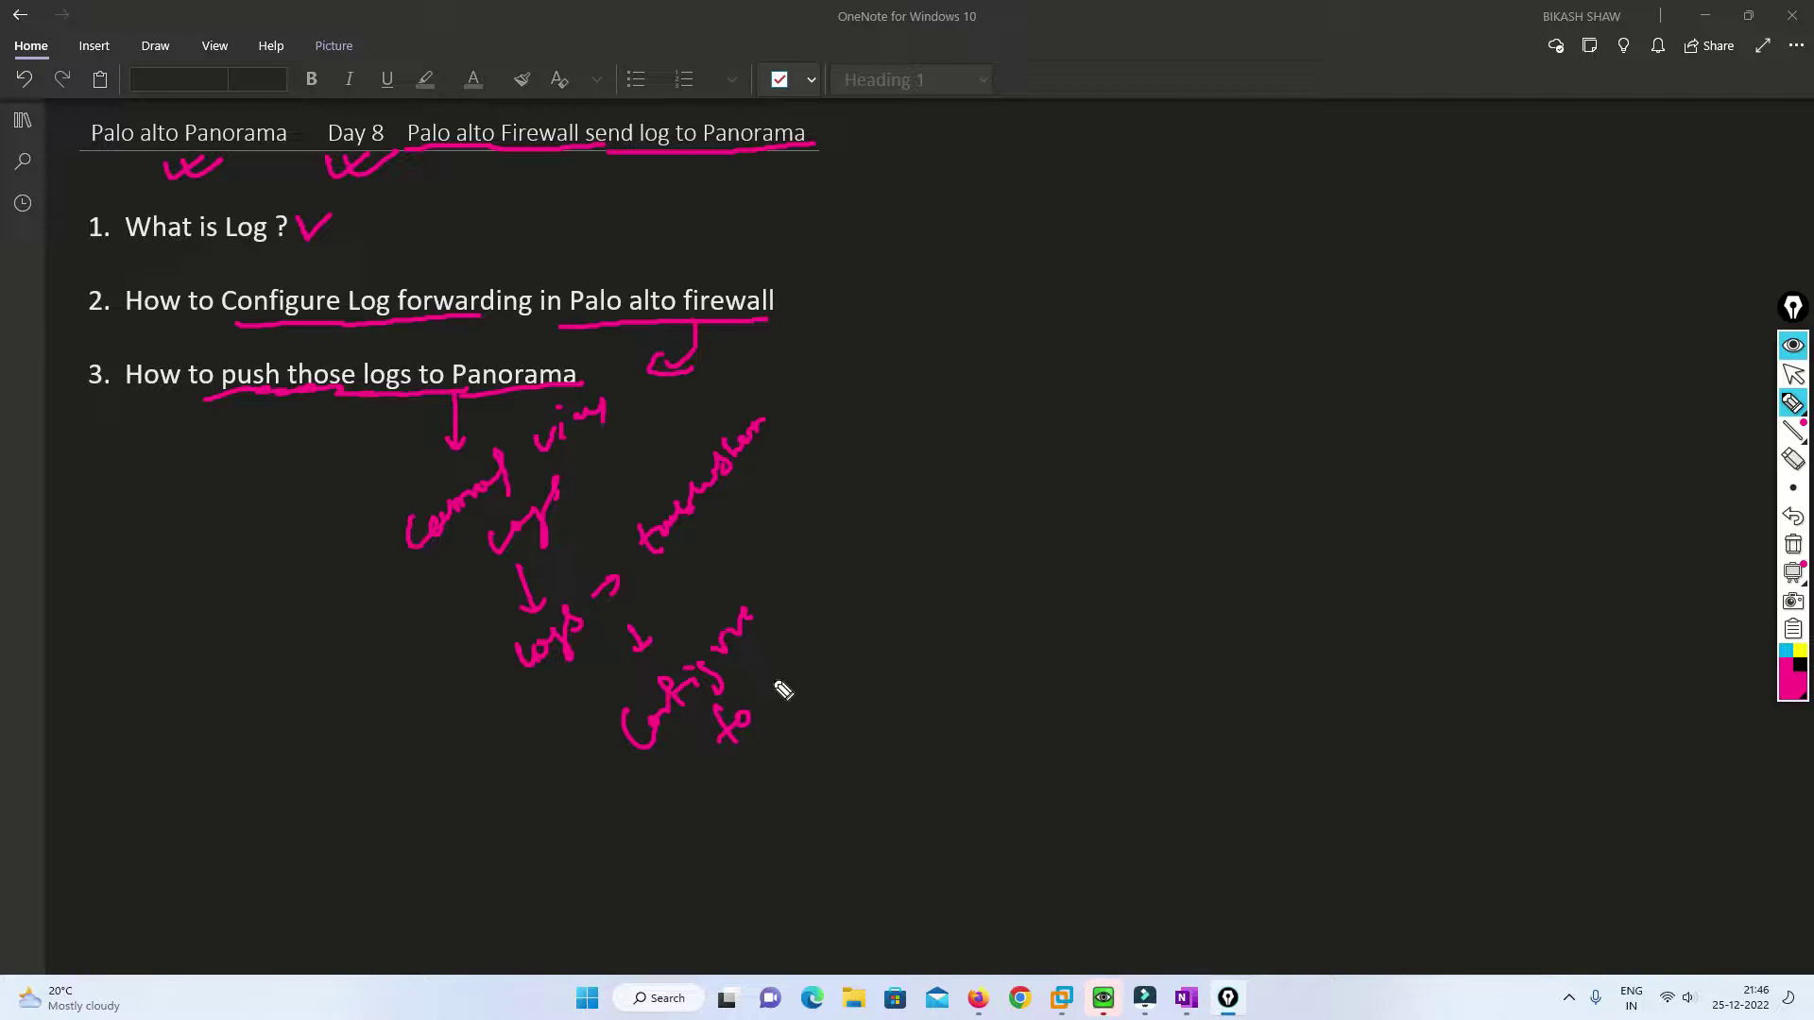
mouse_move(772, 667)
mouse_down()
mouse_move(762, 652)
mouse_move(822, 685)
mouse_up()
mouse_move(831, 600)
mouse_down()
mouse_move(860, 572)
mouse_move(860, 590)
mouse_up()
mouse_move(890, 490)
mouse_down()
mouse_move(903, 538)
mouse_move(1004, 408)
mouse_up()
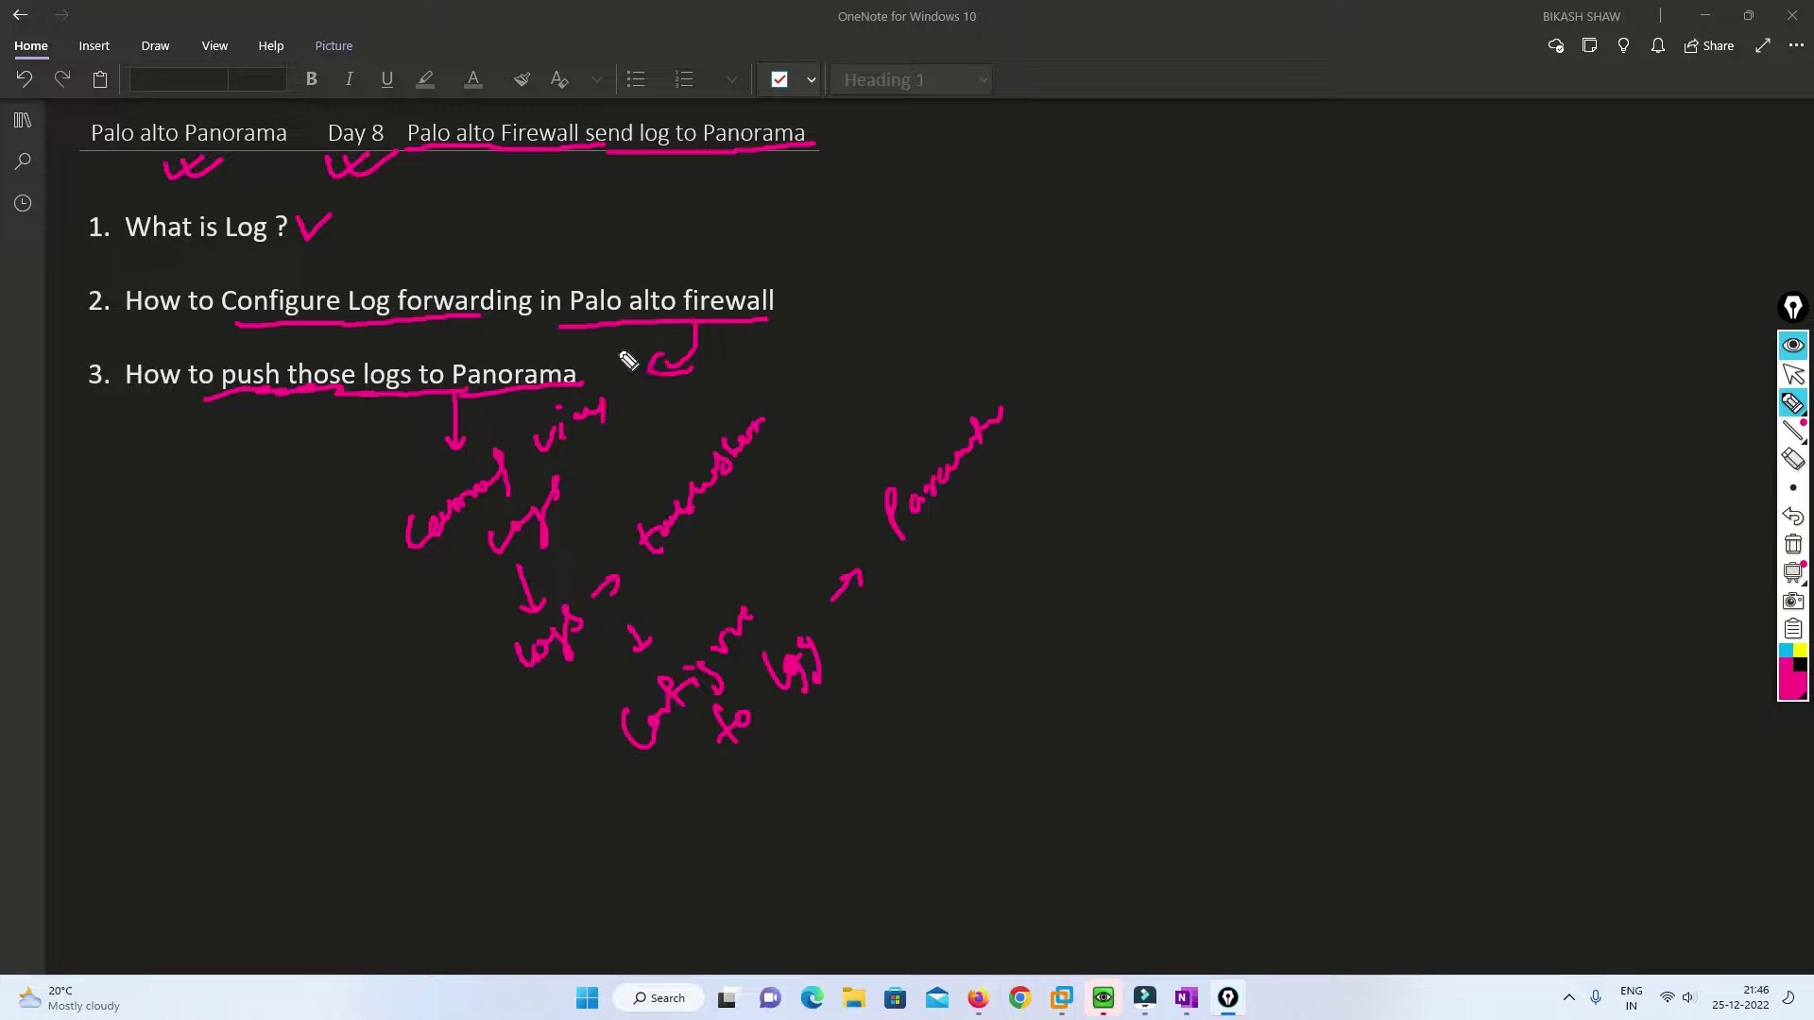
Mark the space between items 2 and 3 with an arrow and a tick, and handwrite "store log" with arrows to a further note.
drag(599, 364, 624, 340)
drag(501, 350, 558, 336)
mouse_move(818, 723)
mouse_down()
mouse_move(832, 754)
mouse_move(830, 721)
mouse_move(933, 610)
mouse_up()
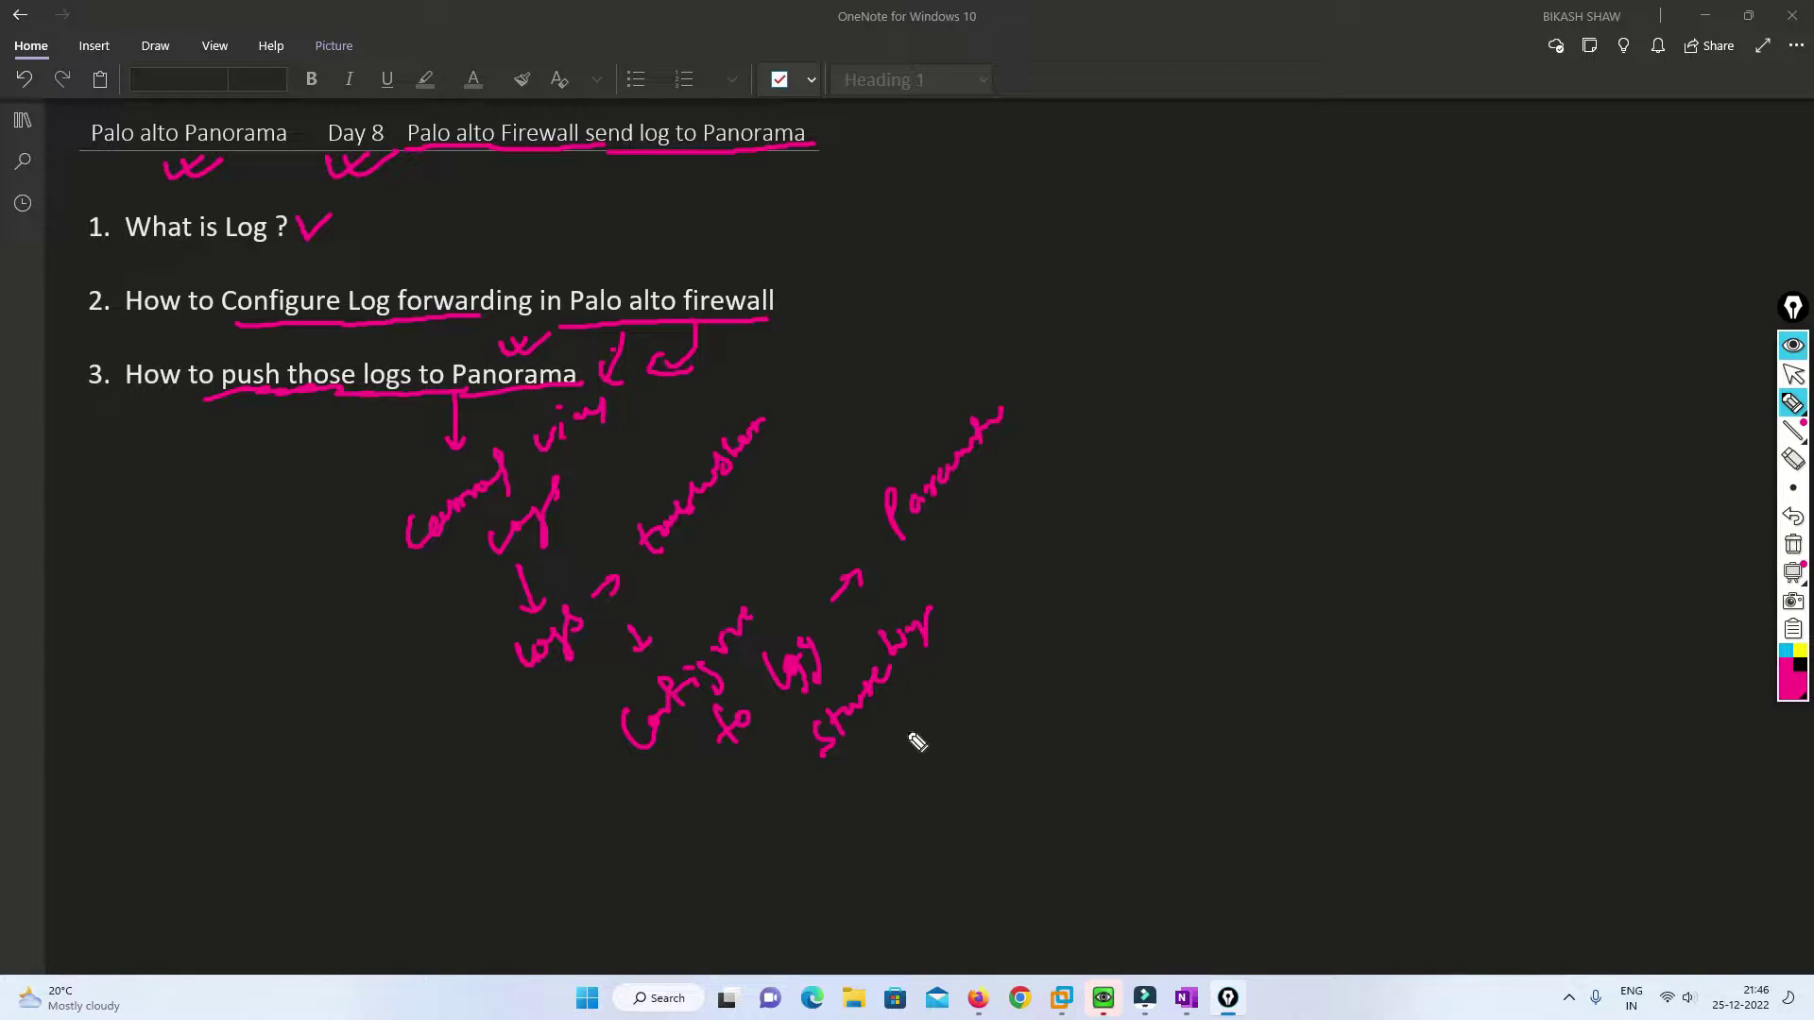
mouse_move(903, 693)
mouse_down()
mouse_move(979, 709)
mouse_move(1071, 566)
mouse_up()
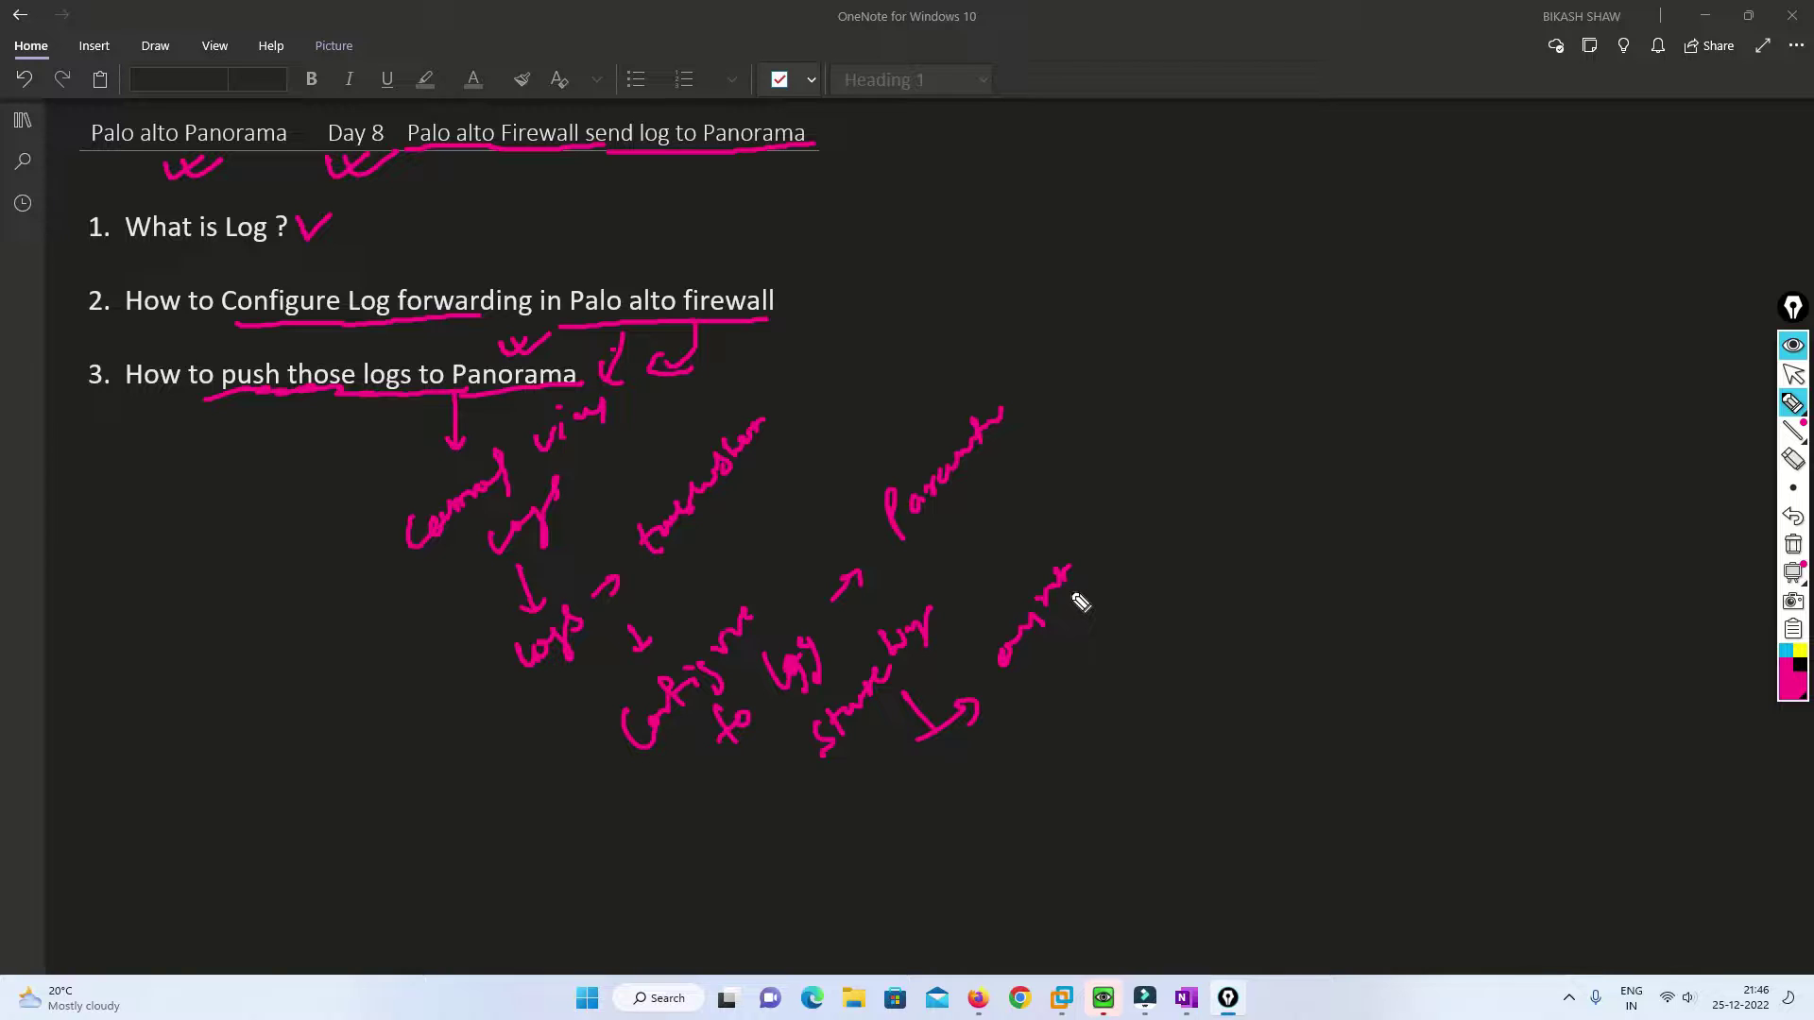
Draw long arrows from "firewall" and "Panorama", and start a new arrowed note reading "Real" beyond "Parameter".
mouse_move(731, 331)
mouse_down()
mouse_move(696, 430)
mouse_move(713, 425)
mouse_up()
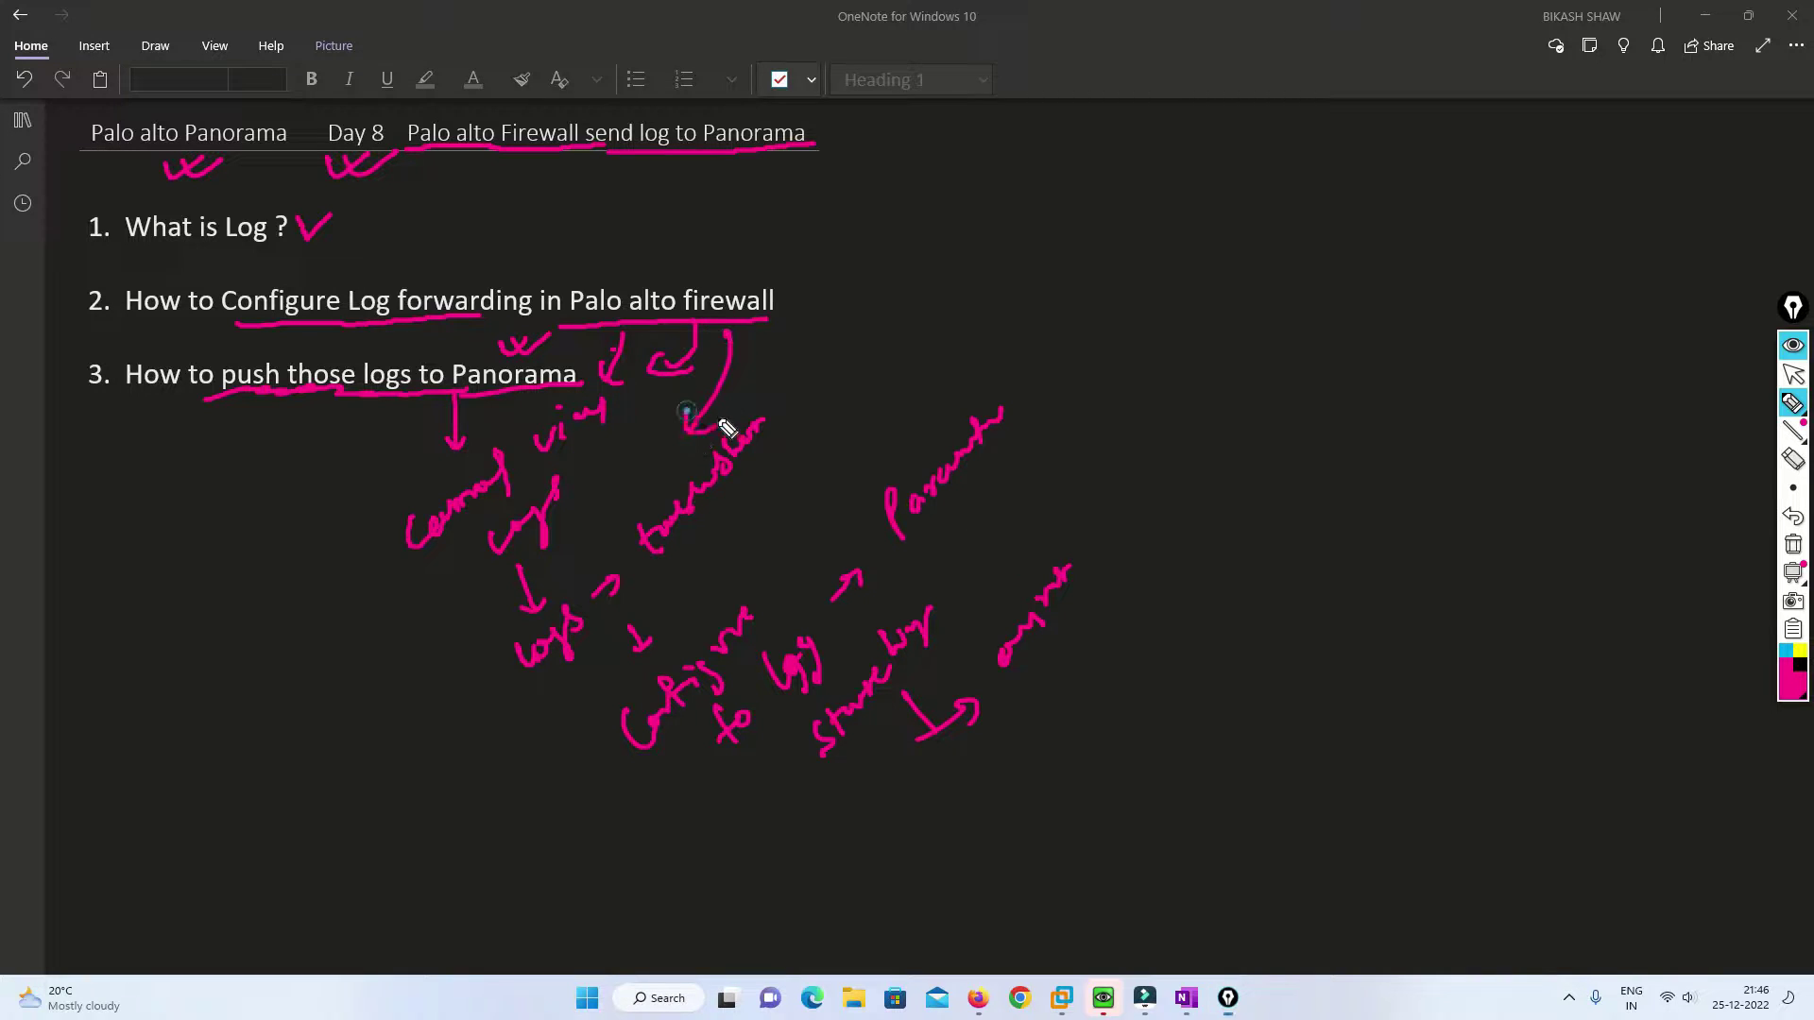
drag(578, 378, 862, 320)
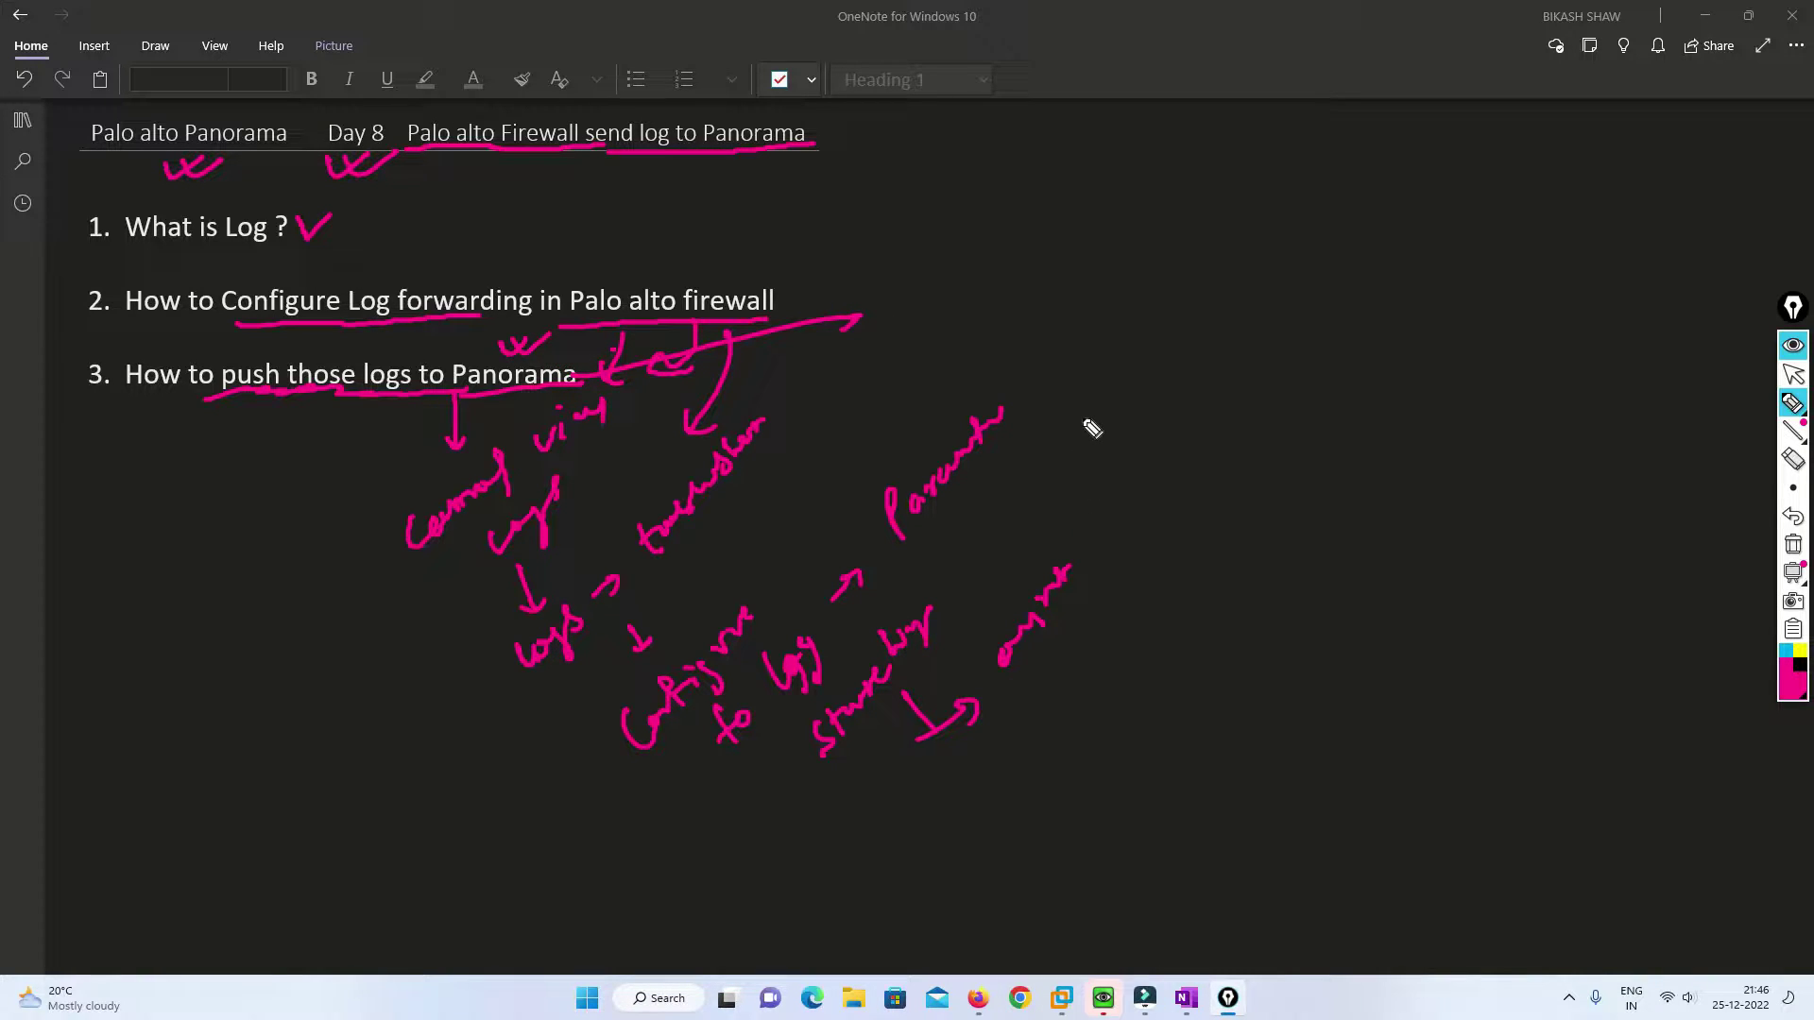
drag(1077, 463, 1112, 428)
mouse_move(1146, 373)
mouse_down()
mouse_move(1177, 387)
mouse_move(1182, 356)
mouse_move(1224, 326)
mouse_up()
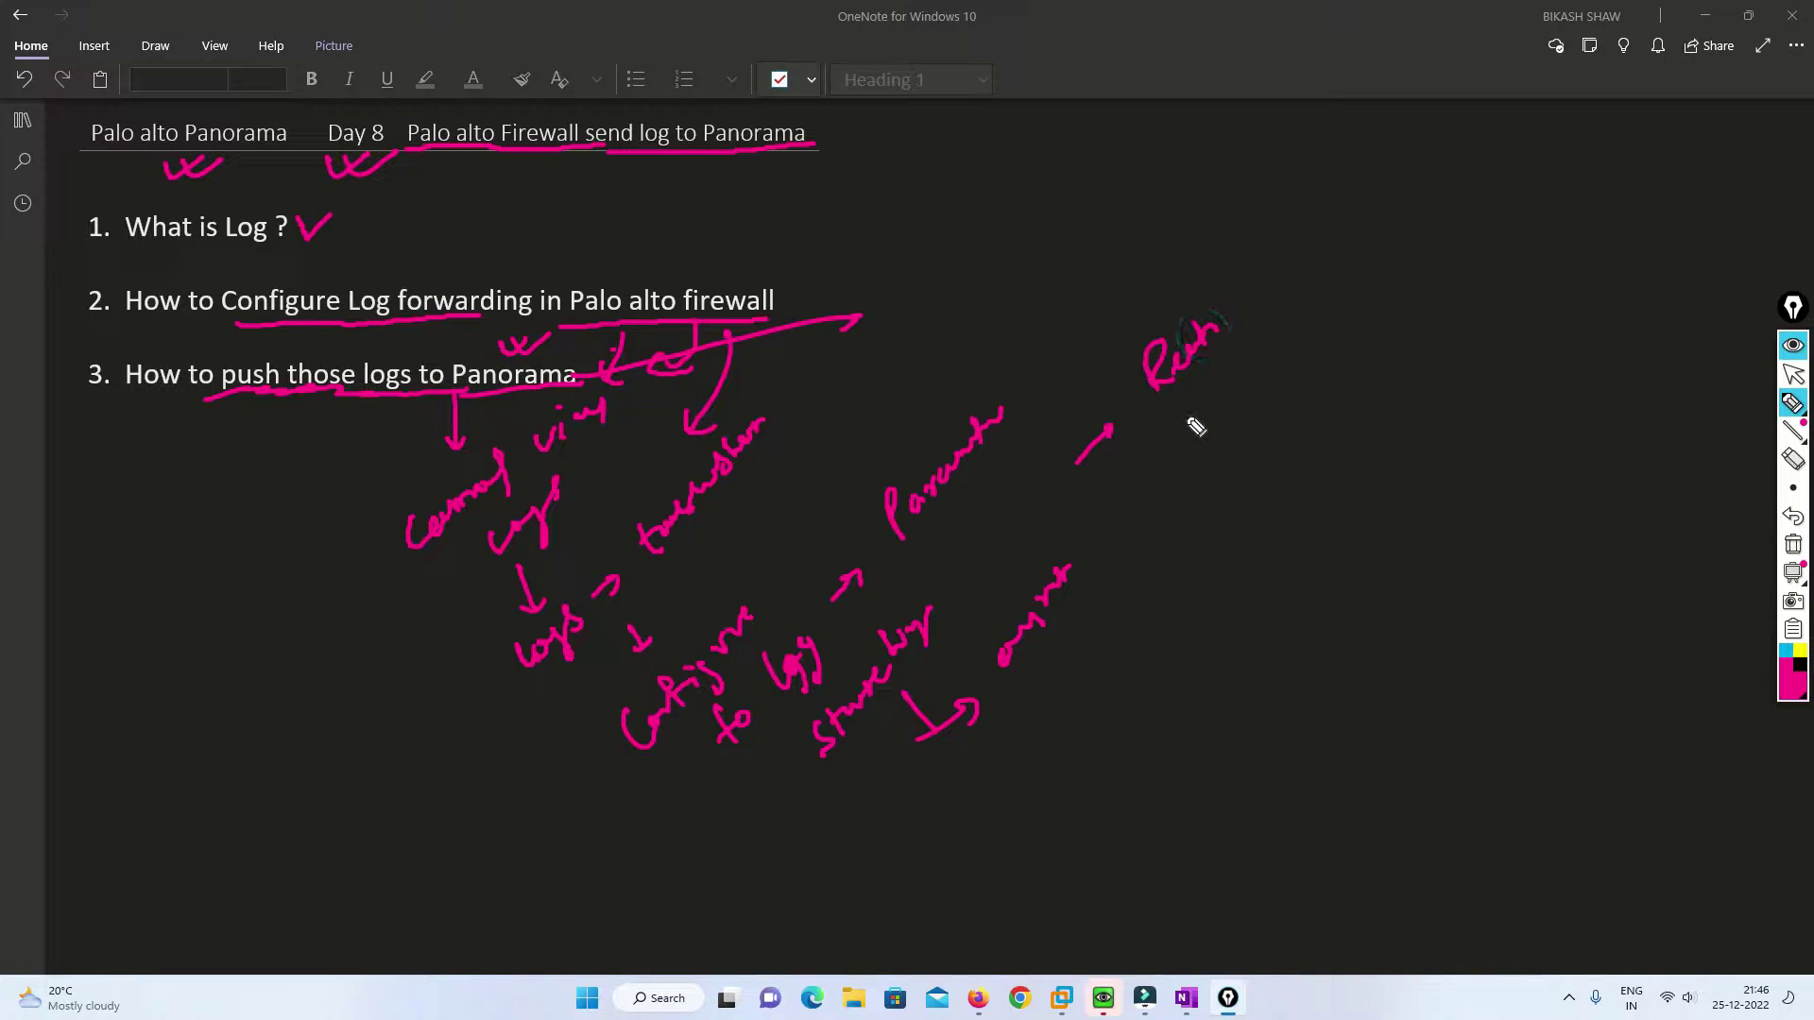
Complete the "Real" note with "environ" and an arrow to "end", and draw an arrow beyond the "store log" note.
mouse_move(1191, 437)
mouse_down()
mouse_move(1179, 422)
mouse_move(1255, 377)
mouse_move(1287, 331)
mouse_up()
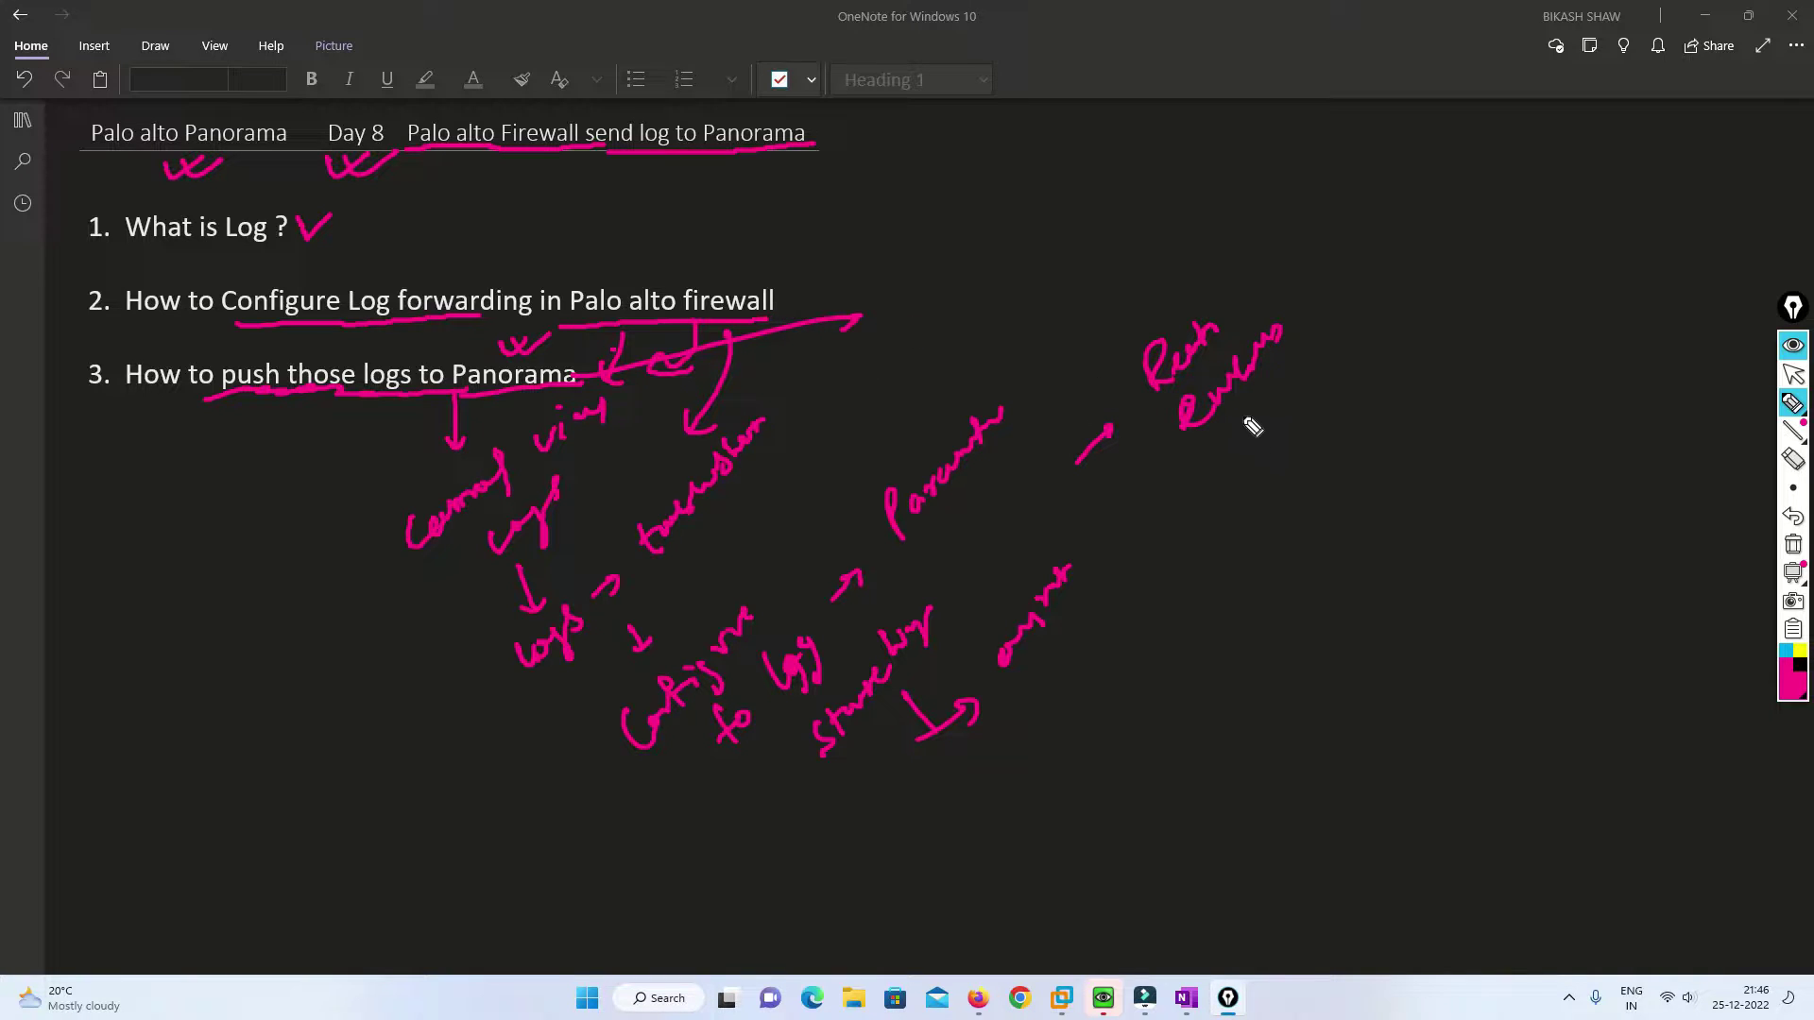
mouse_move(1245, 408)
mouse_down()
mouse_move(1270, 425)
mouse_move(1279, 485)
mouse_move(1260, 497)
mouse_move(1316, 433)
mouse_up()
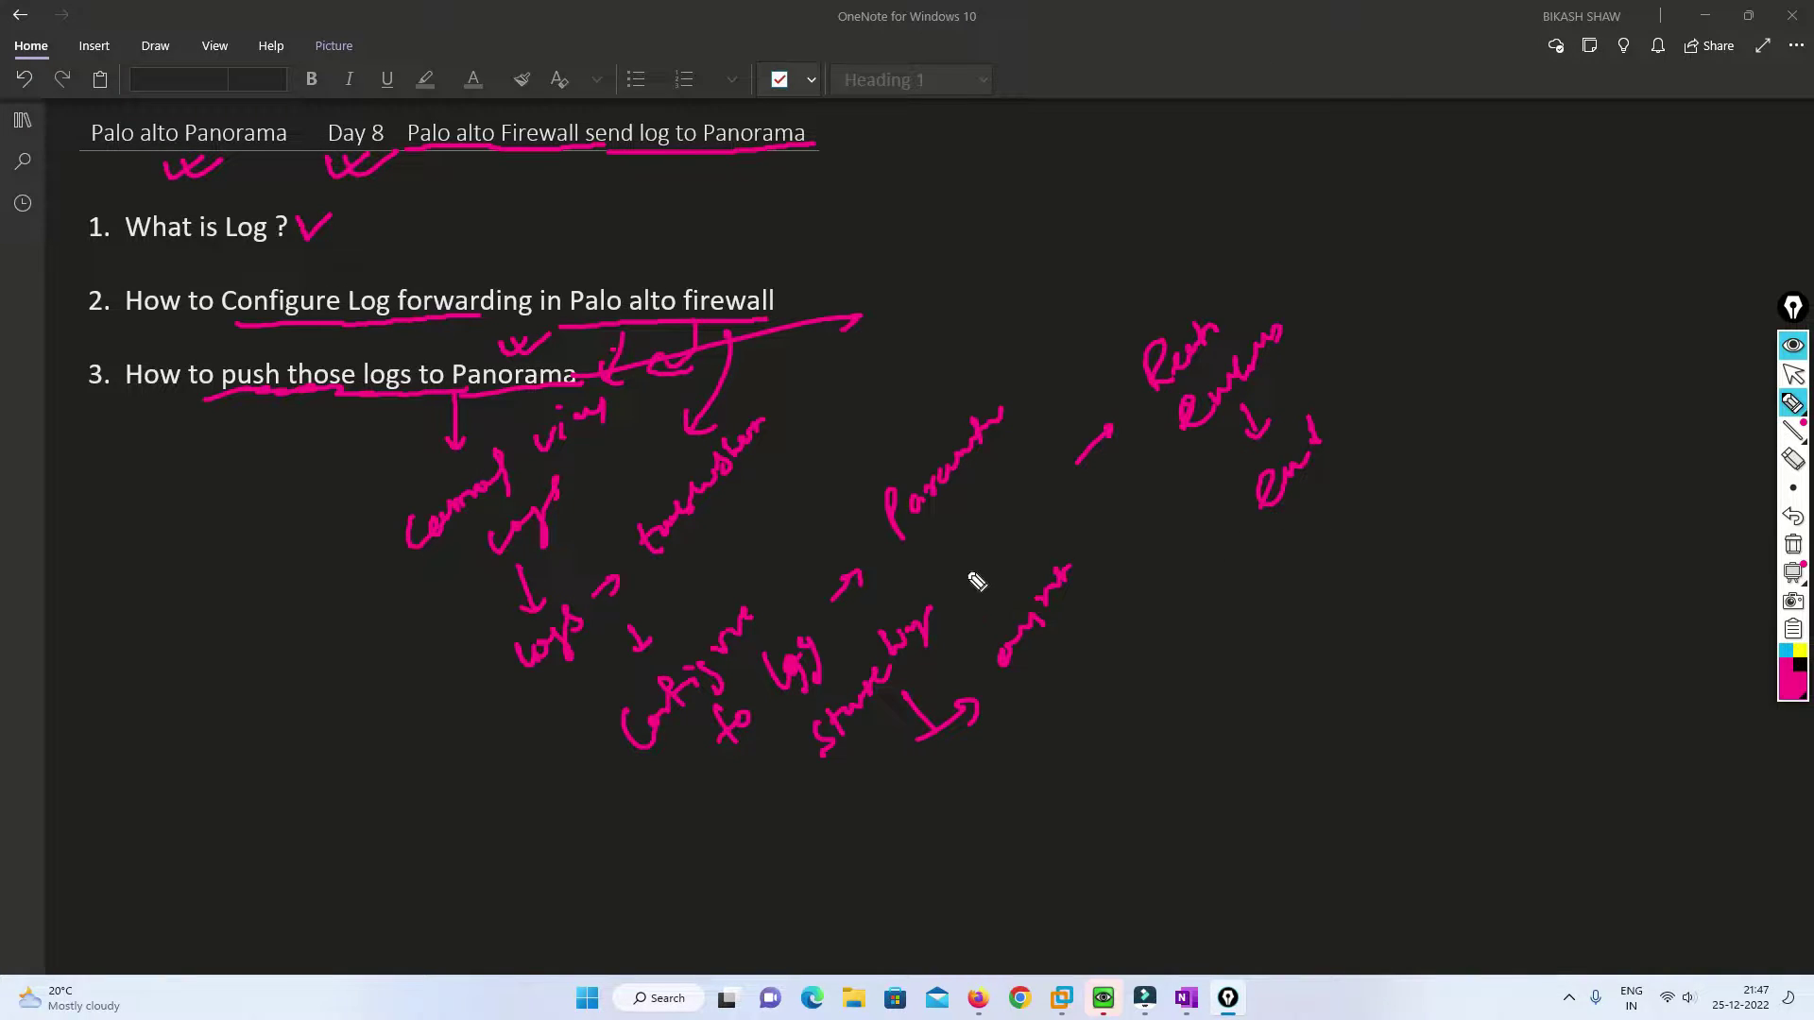
drag(966, 578, 1037, 512)
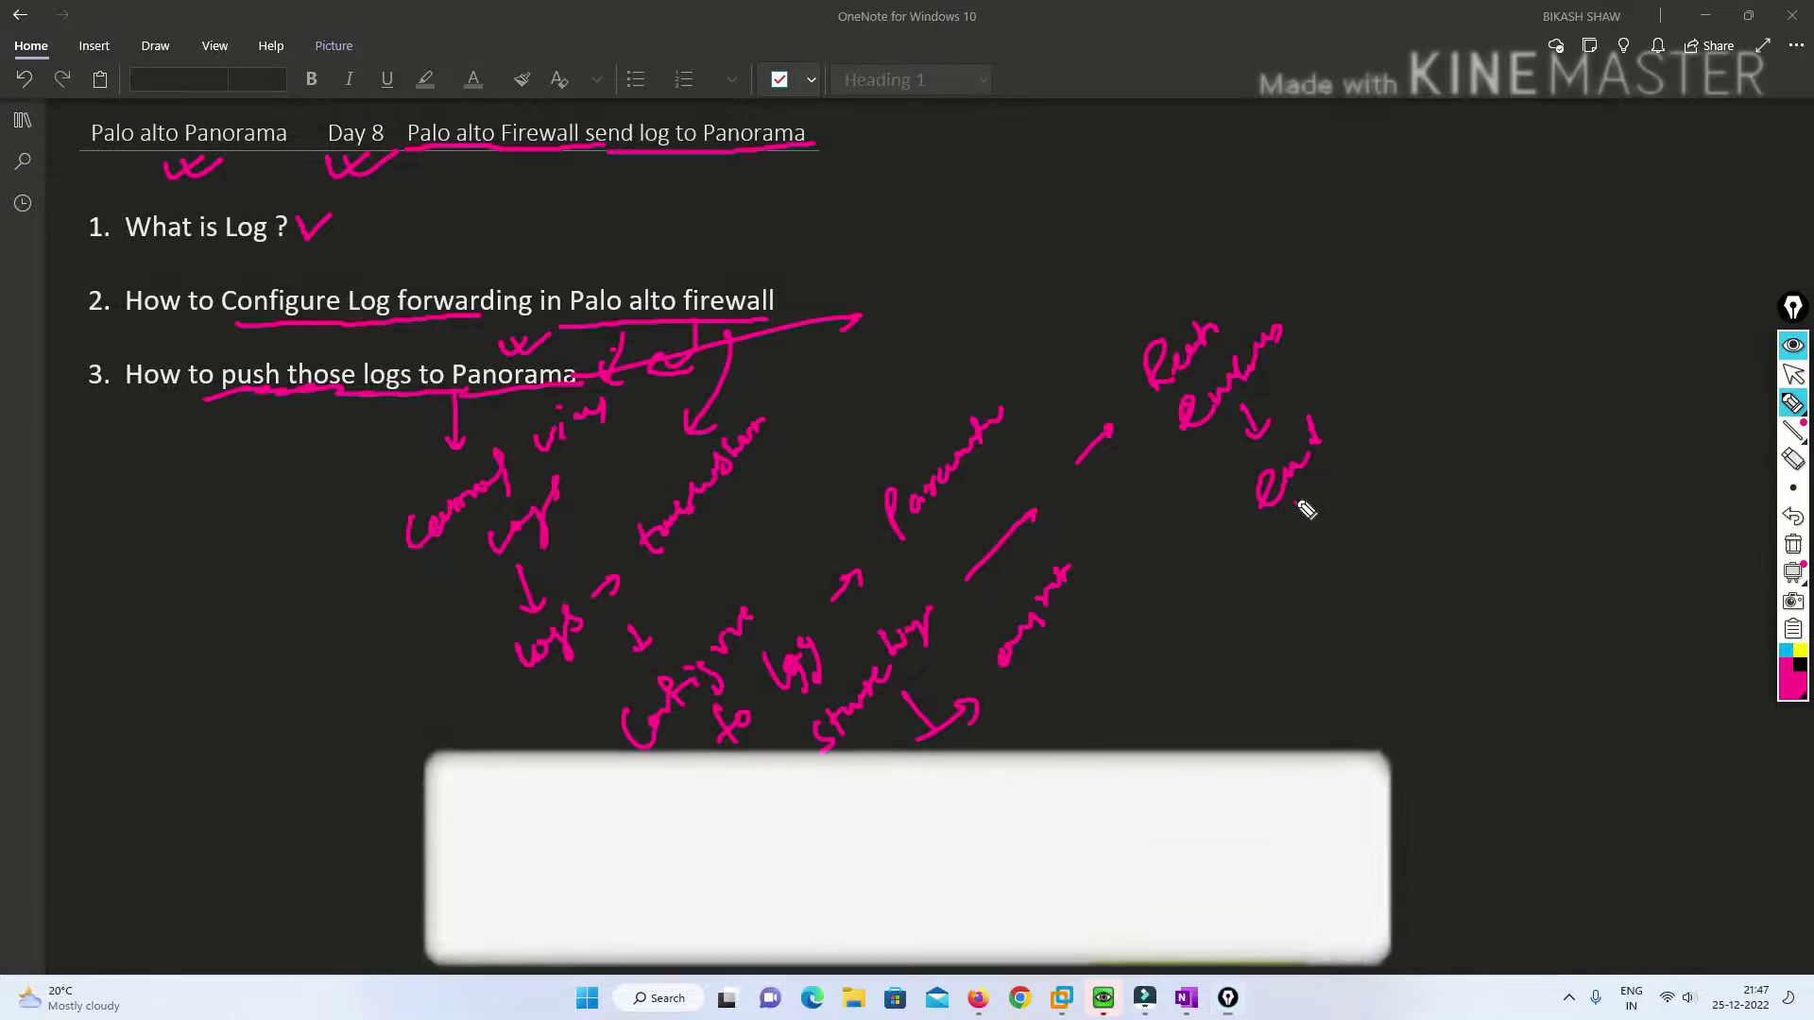
mouse_move(1294, 501)
mouse_down()
mouse_move(1302, 612)
mouse_move(1341, 553)
mouse_move(1370, 576)
mouse_up()
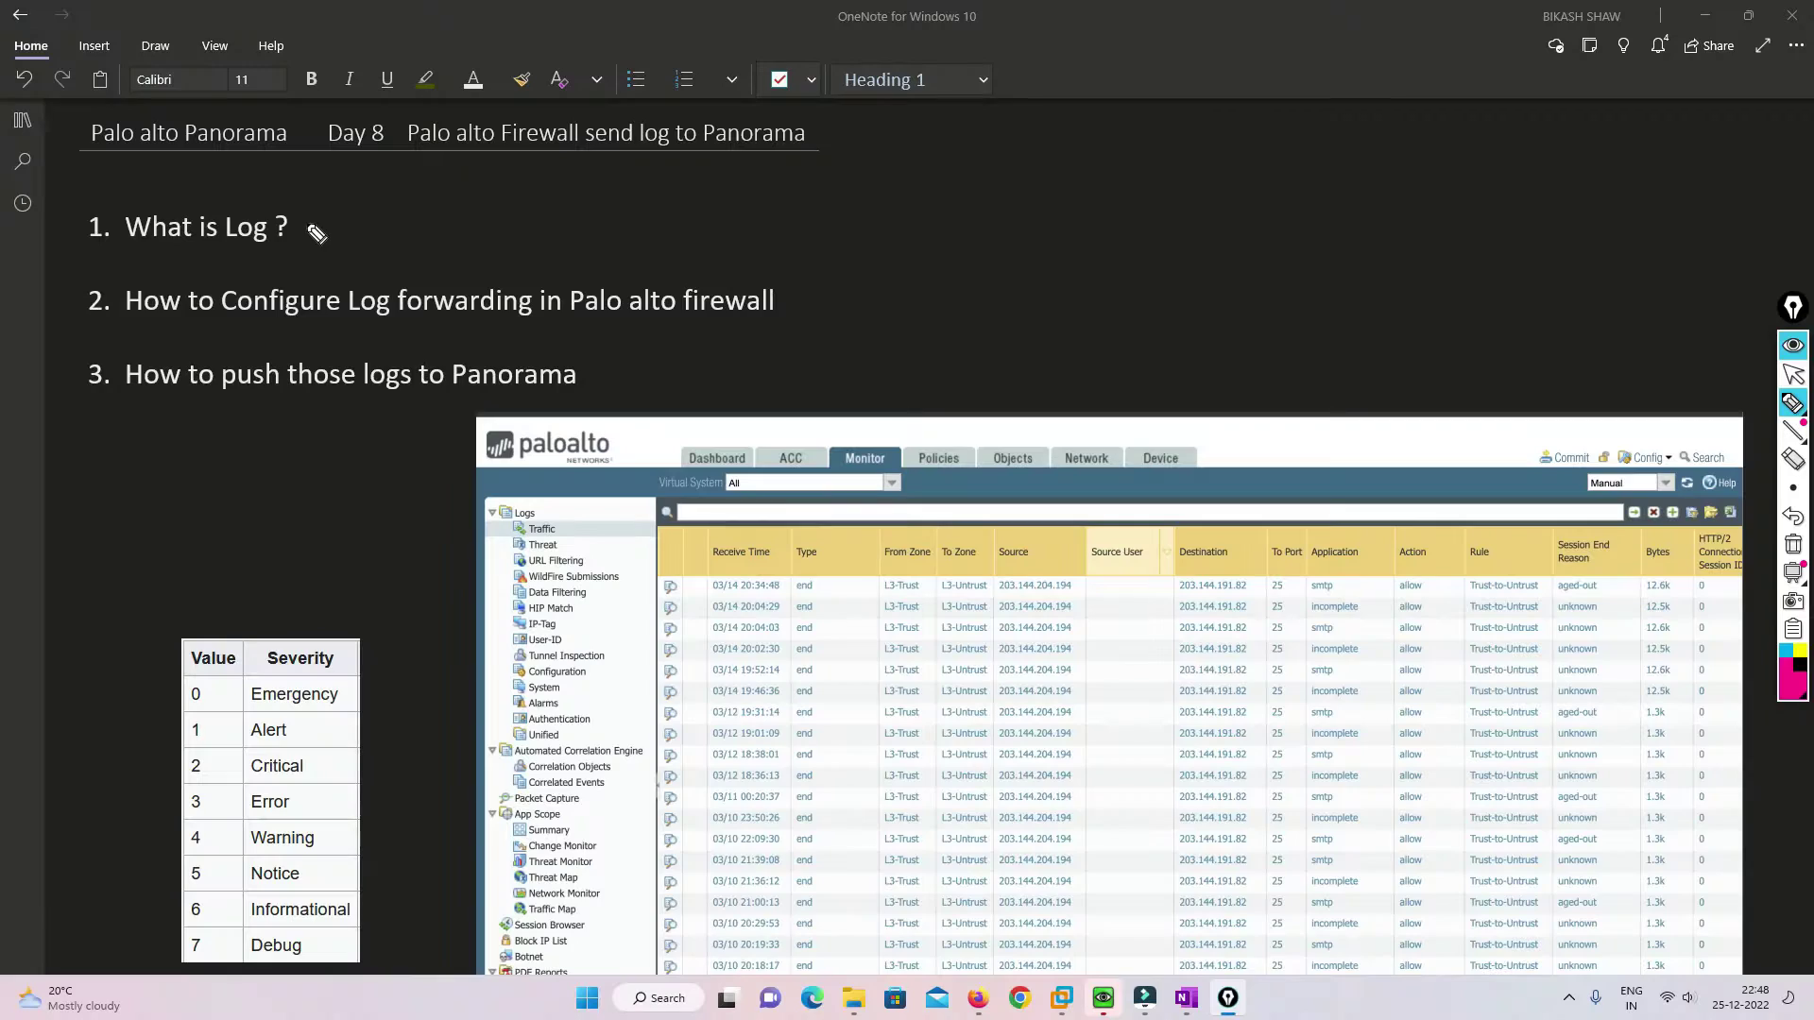
Underline "Log" in item 1, handwrite "Device generate log event" after an arrow, and link its words with curved arrows.
drag(217, 252, 339, 231)
mouse_move(406, 207)
mouse_down()
mouse_move(401, 240)
mouse_move(478, 197)
mouse_move(557, 213)
mouse_move(680, 184)
mouse_move(718, 218)
mouse_move(747, 189)
mouse_move(921, 166)
mouse_up()
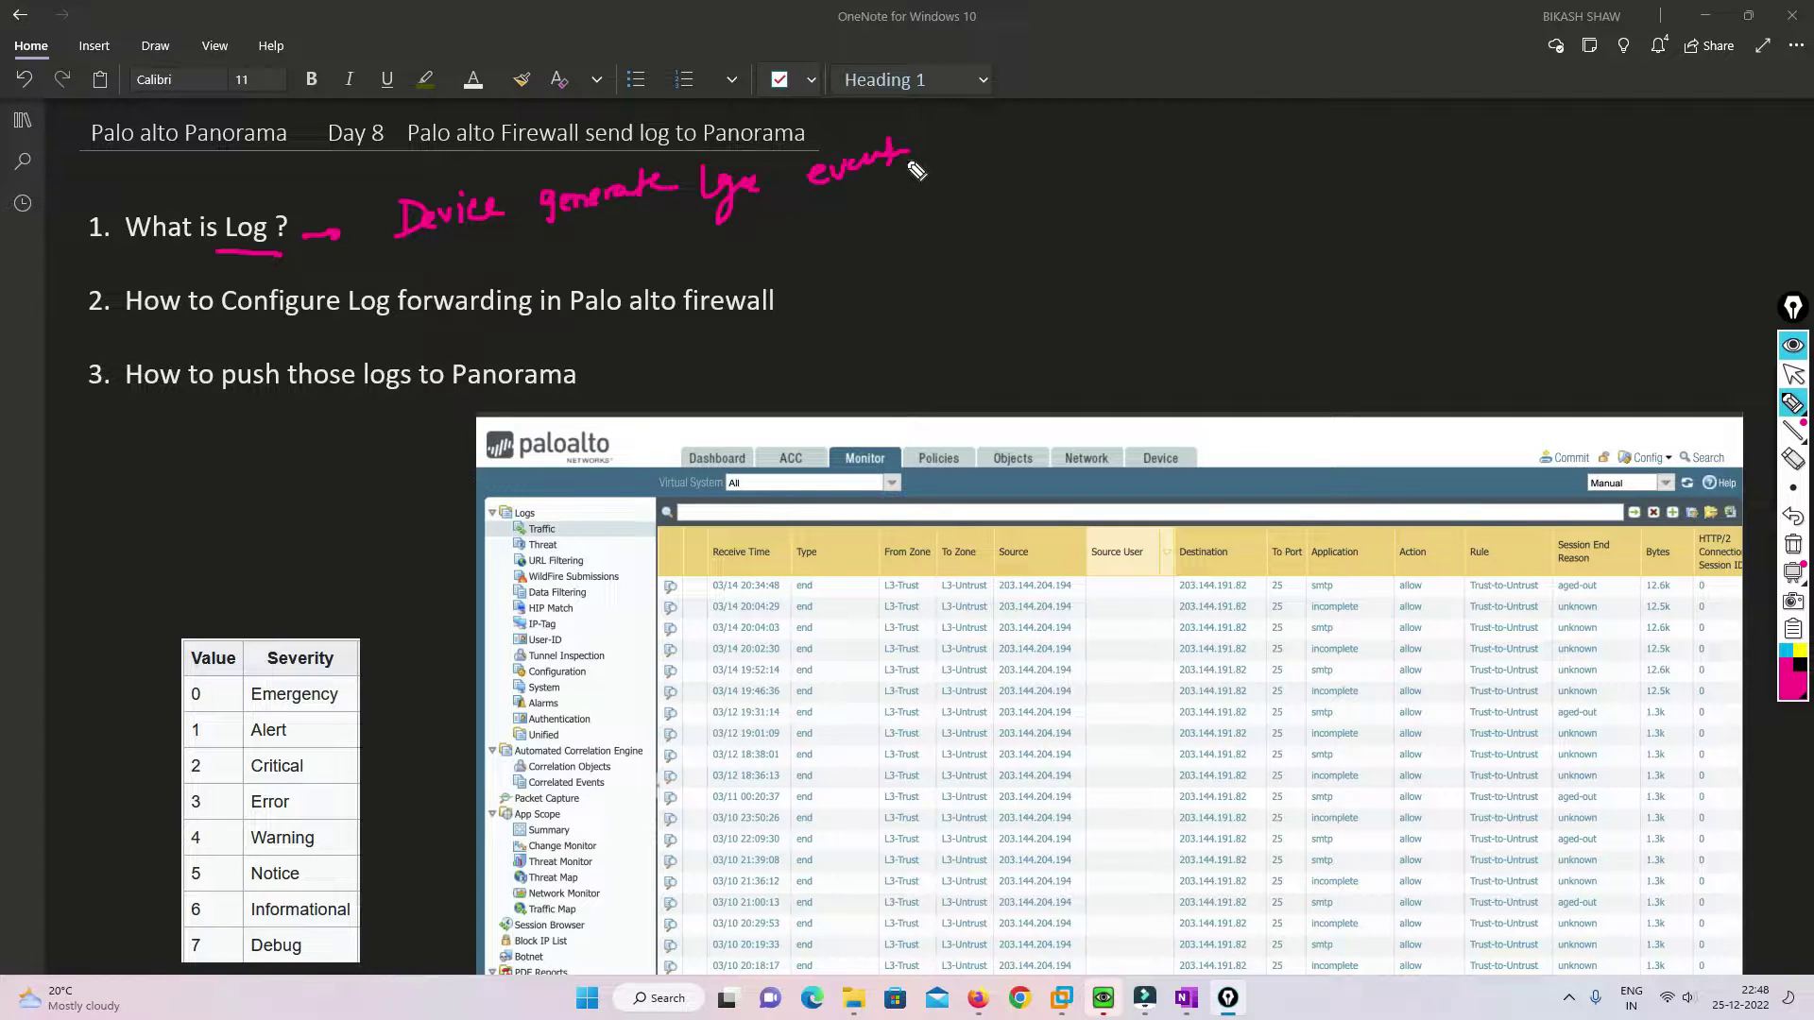
mouse_move(869, 189)
mouse_down()
mouse_move(518, 230)
mouse_move(604, 265)
mouse_move(751, 206)
mouse_up()
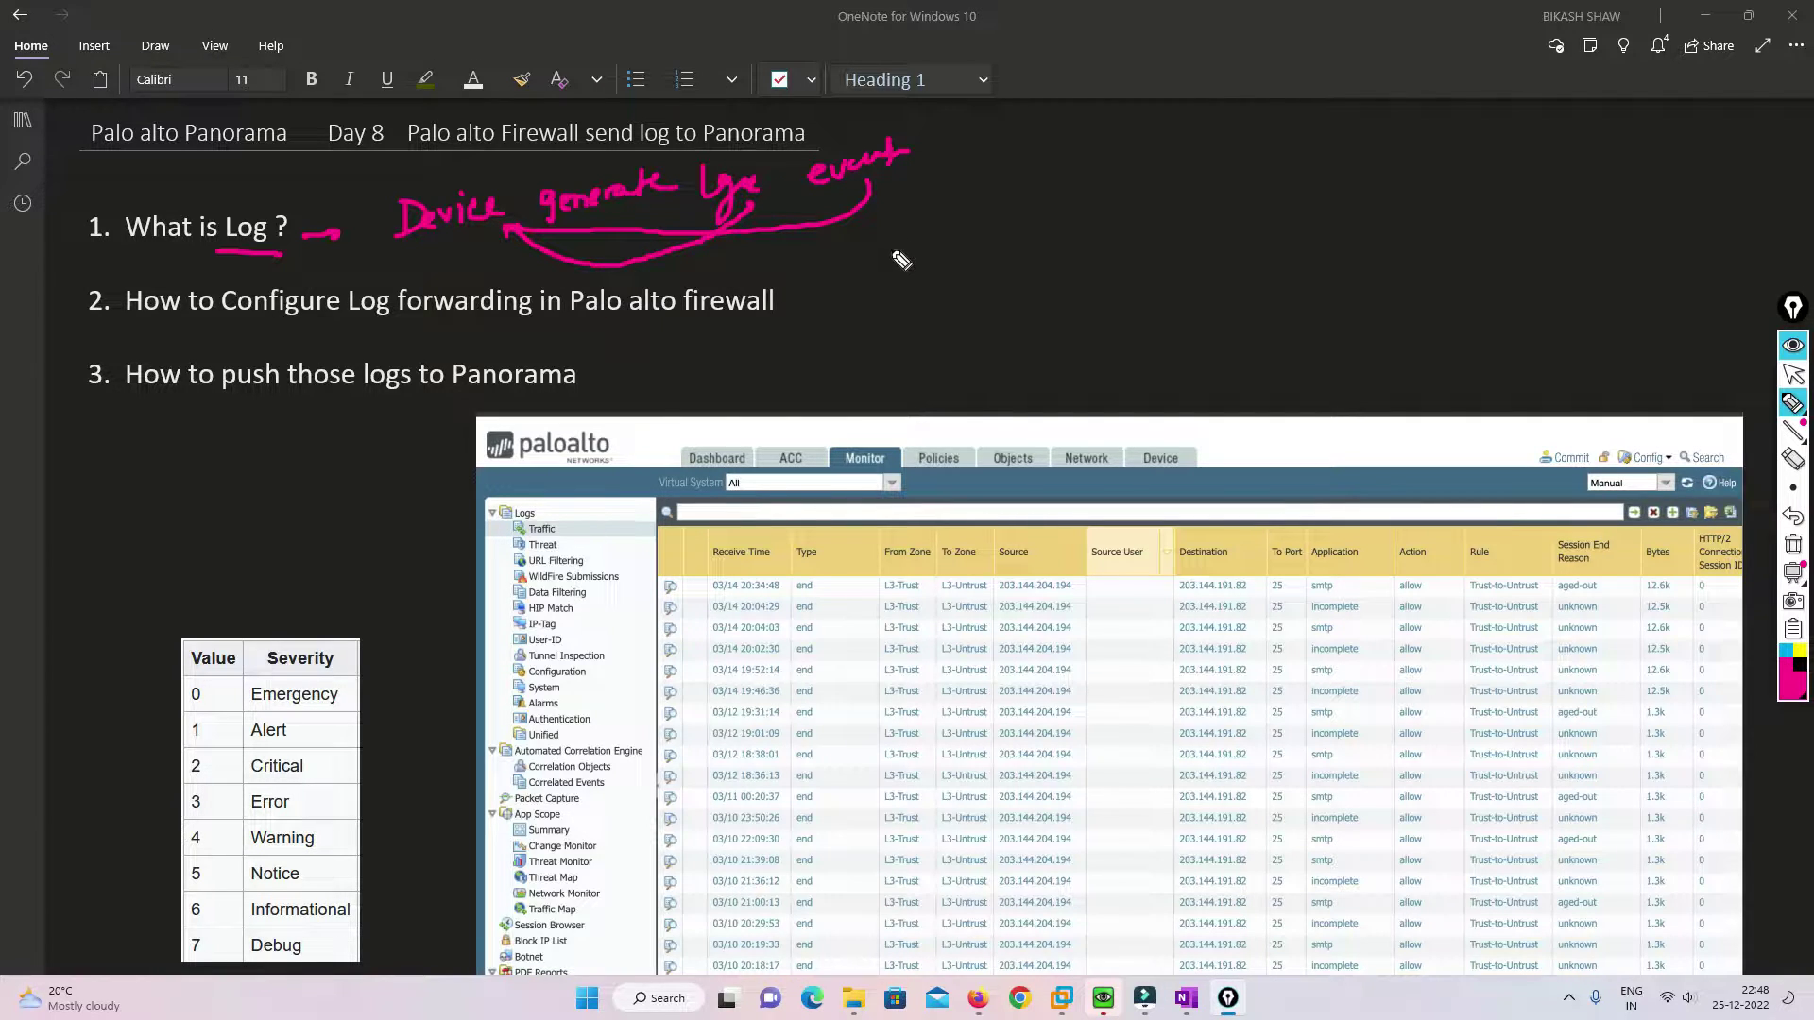
Draw an arrow from "event" to a circled numbered list of examples: create rule, delete, and interface down/up.
drag(880, 177, 917, 187)
mouse_move(967, 161)
mouse_down()
mouse_move(976, 194)
mouse_move(998, 155)
mouse_move(1077, 151)
mouse_move(1203, 89)
mouse_move(1235, 102)
mouse_move(1225, 90)
mouse_up()
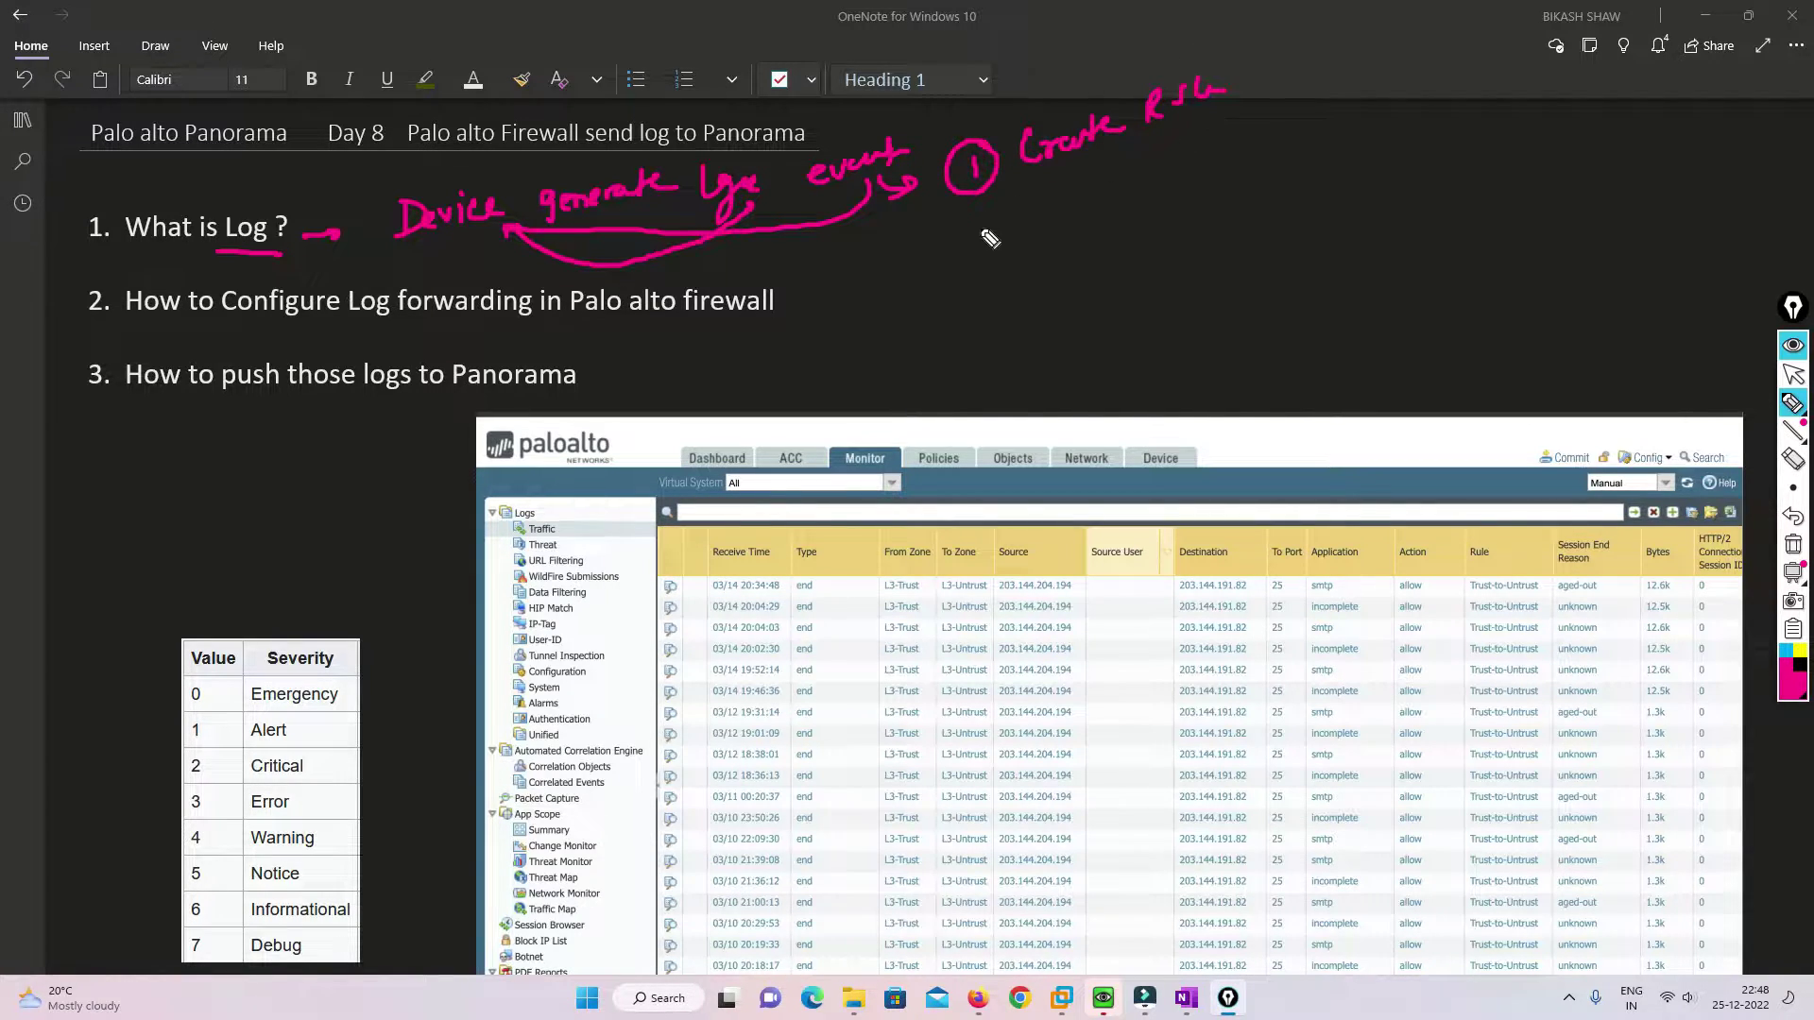
mouse_move(978, 227)
mouse_down()
mouse_move(1003, 243)
mouse_move(1162, 157)
mouse_up()
mouse_move(994, 312)
mouse_down()
mouse_move(1020, 292)
mouse_move(1011, 328)
mouse_move(1023, 283)
mouse_move(1088, 279)
mouse_move(1217, 190)
mouse_move(1334, 156)
mouse_up()
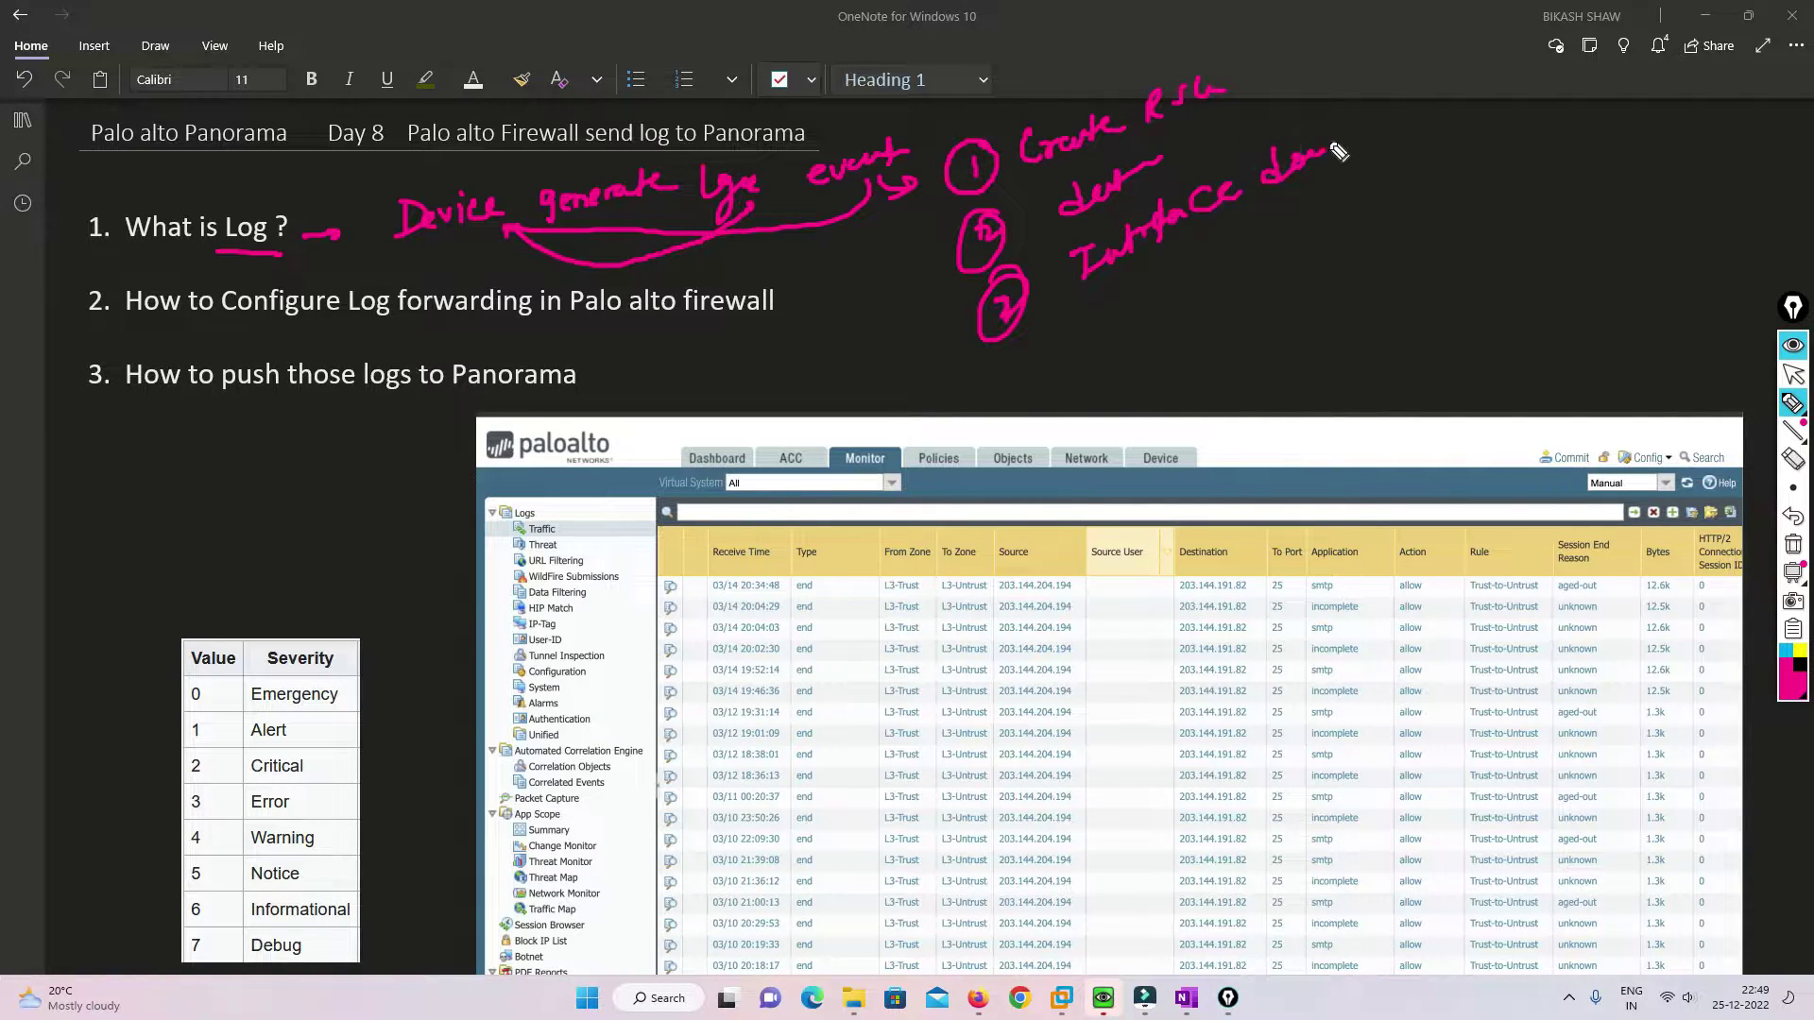
drag(1398, 94, 1438, 112)
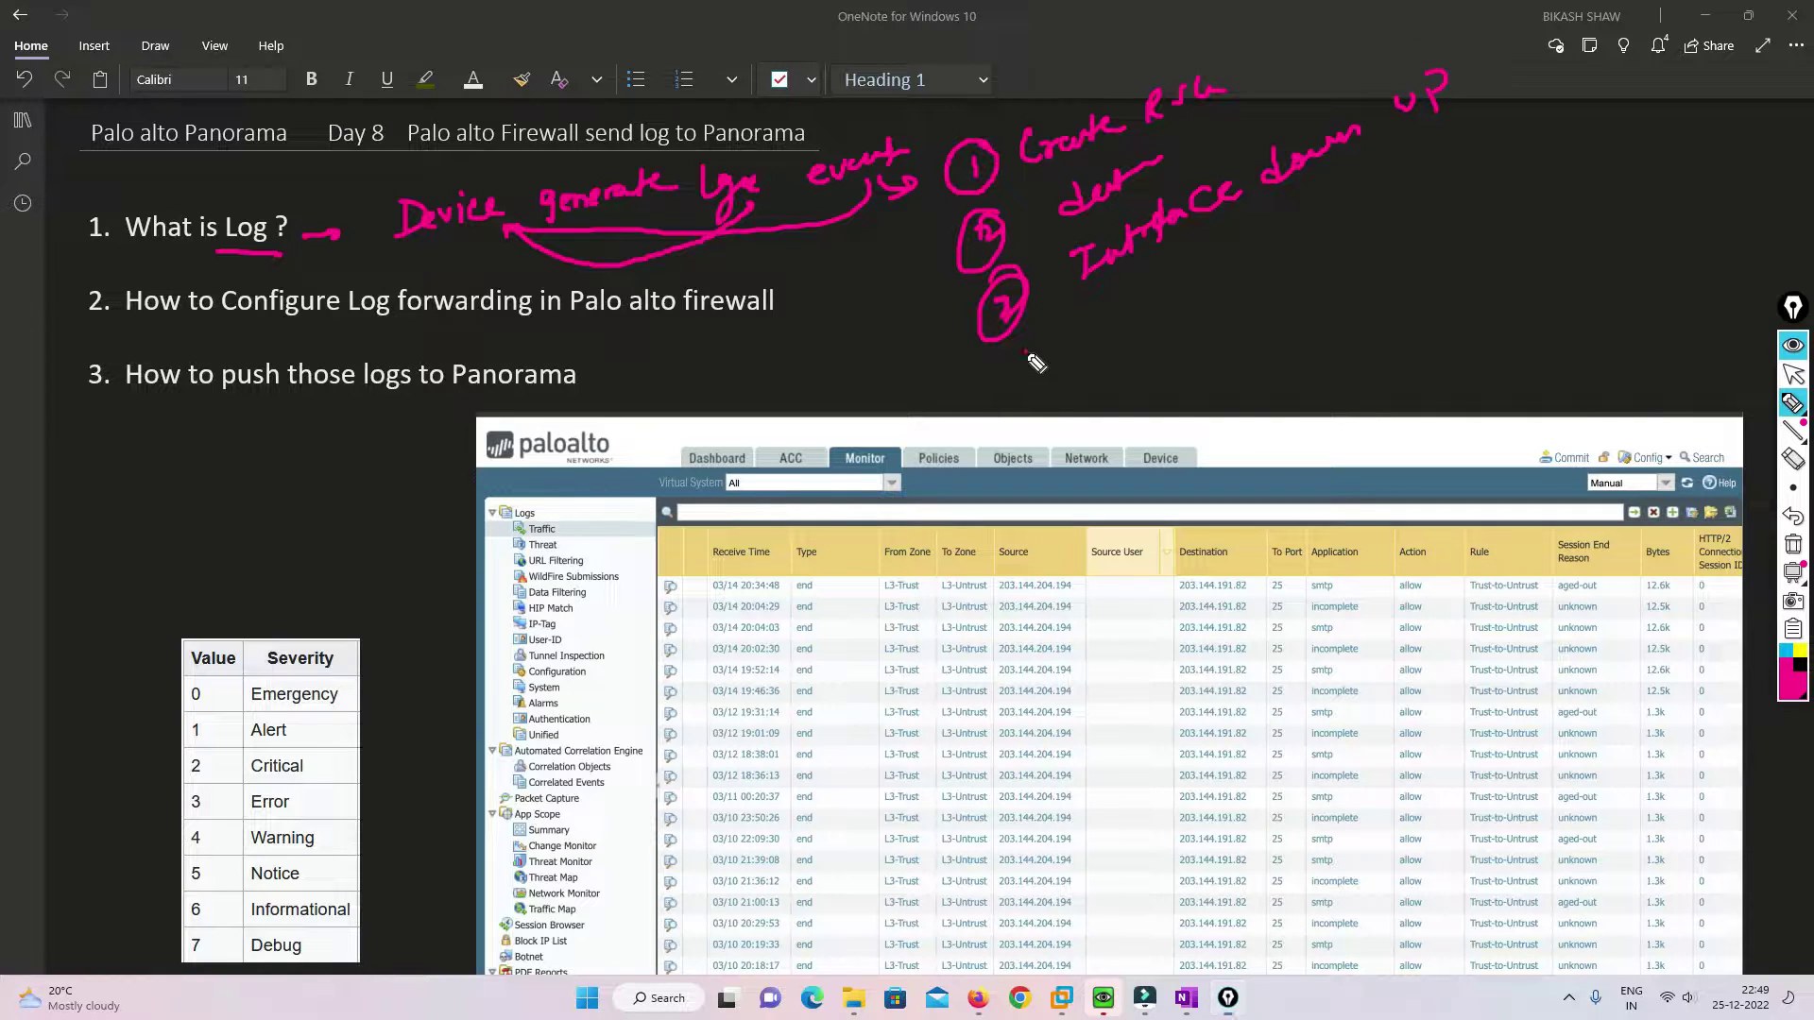
Extend the circled list with examples 4 to 6: CPU high, memory, and traffic allow/block.
drag(1019, 352, 1032, 332)
drag(1151, 303, 1145, 329)
mouse_move(1162, 293)
mouse_down()
mouse_move(1171, 326)
mouse_move(1202, 273)
mouse_move(1279, 259)
mouse_up()
mouse_move(1081, 389)
mouse_down()
mouse_move(1048, 442)
mouse_move(1096, 397)
mouse_up()
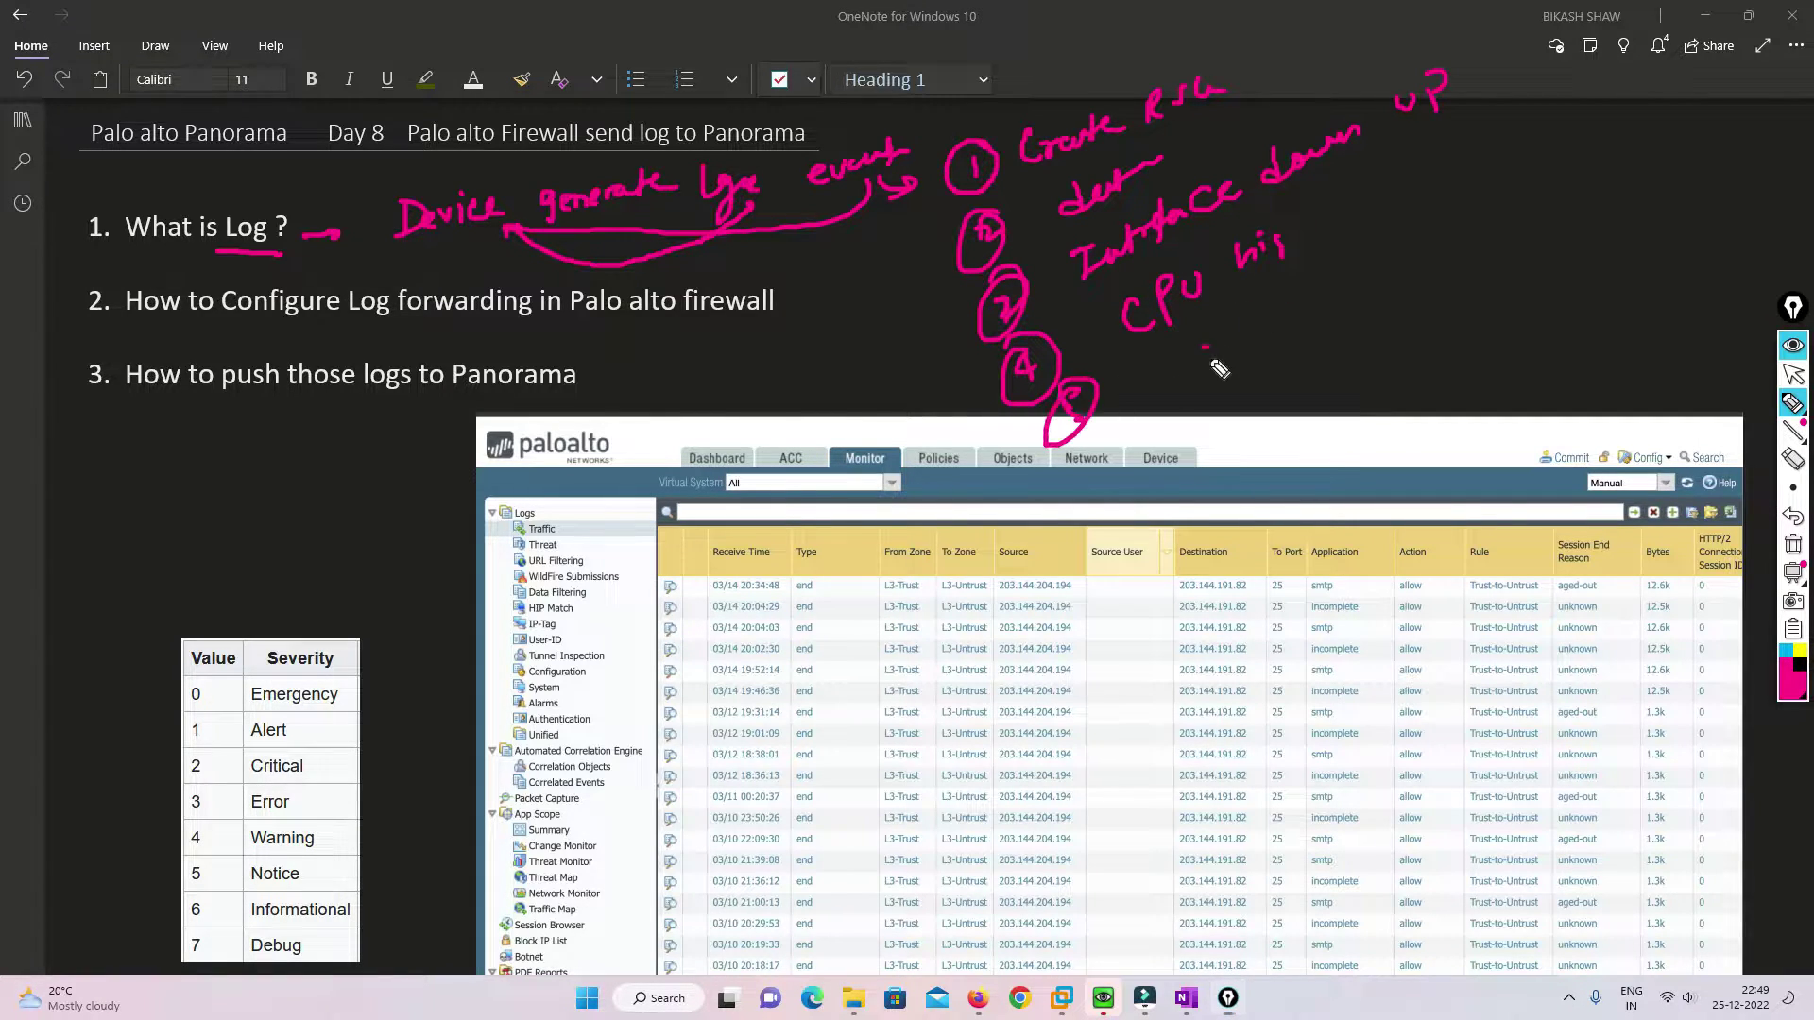
drag(1193, 352, 1322, 283)
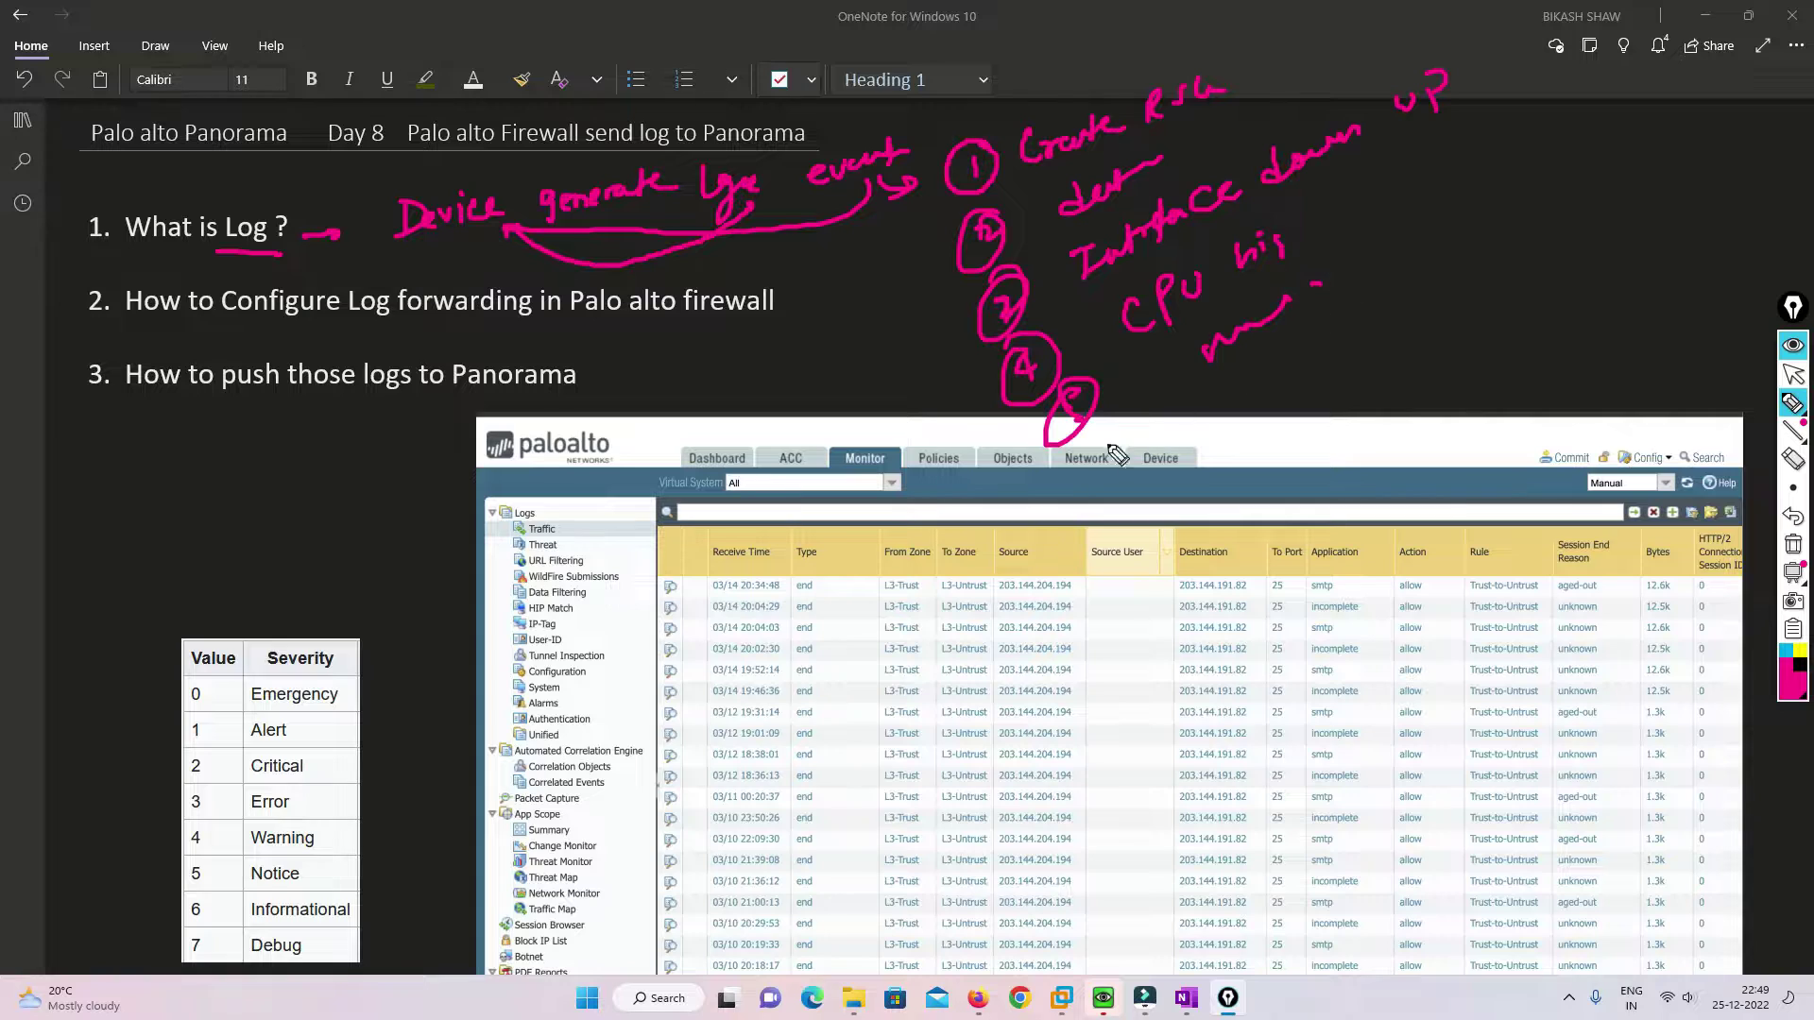
mouse_move(1121, 431)
mouse_down()
mouse_move(1113, 505)
mouse_move(1146, 444)
mouse_up()
mouse_move(1217, 395)
mouse_down()
mouse_move(1240, 430)
mouse_move(1288, 373)
mouse_move(1331, 365)
mouse_move(1401, 293)
mouse_move(1445, 287)
mouse_move(1597, 166)
mouse_up()
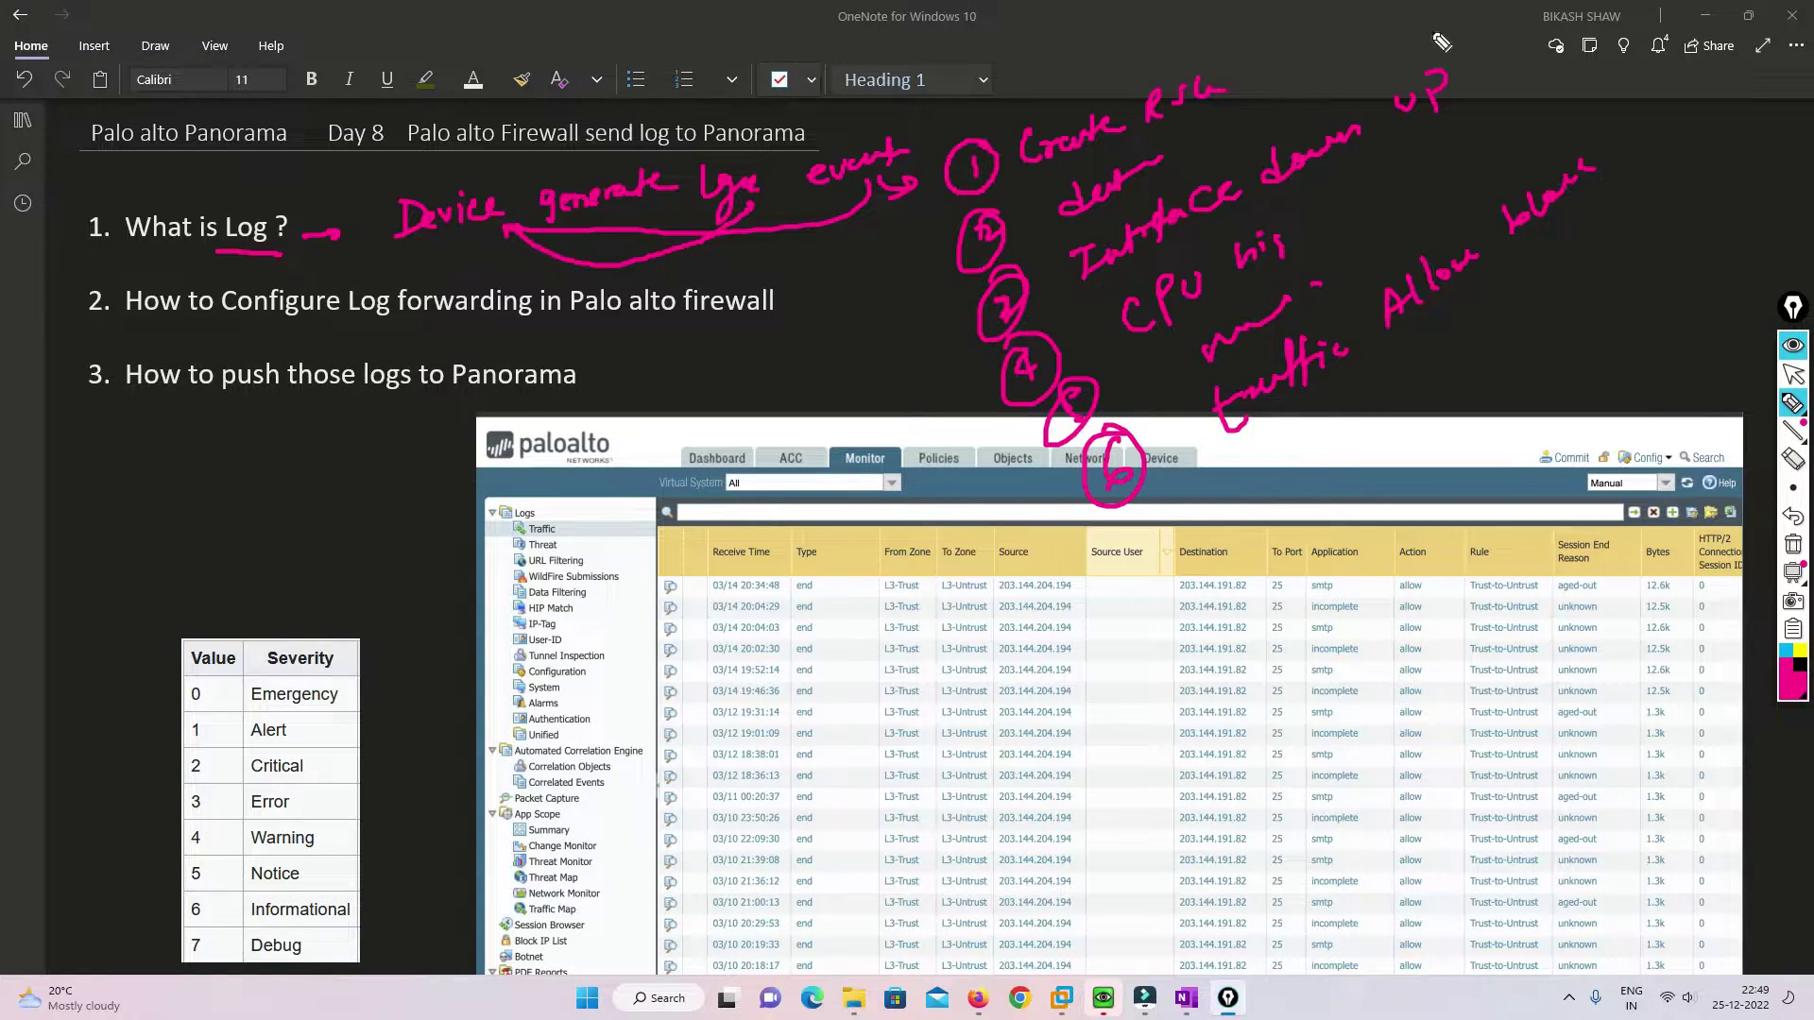
Bracket the list of event examples and draw an arrow from the create rule entry to a small device box.
mouse_move(1451, 2)
mouse_down()
mouse_move(1568, 59)
mouse_move(1599, 210)
mouse_up()
drag(1597, 102, 1649, 92)
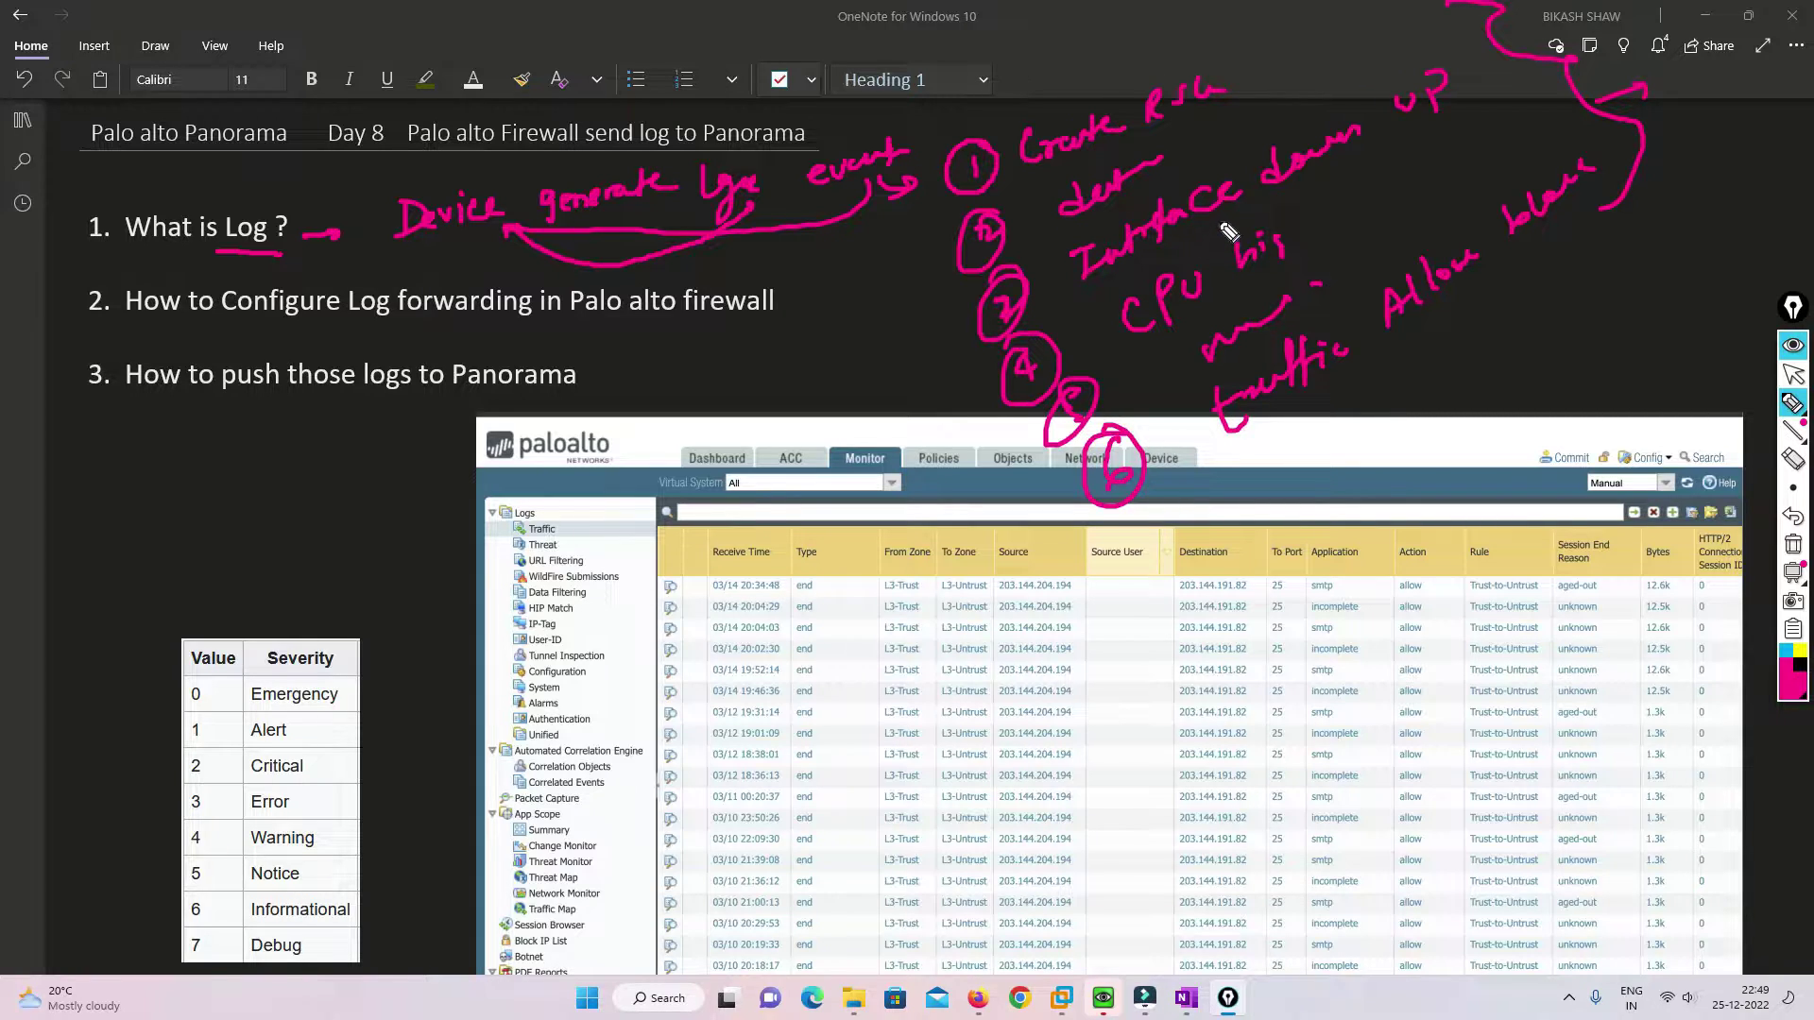
mouse_move(1249, 72)
mouse_down()
mouse_move(1312, 53)
mouse_move(1332, 12)
mouse_move(1422, 23)
mouse_move(1342, 56)
mouse_up()
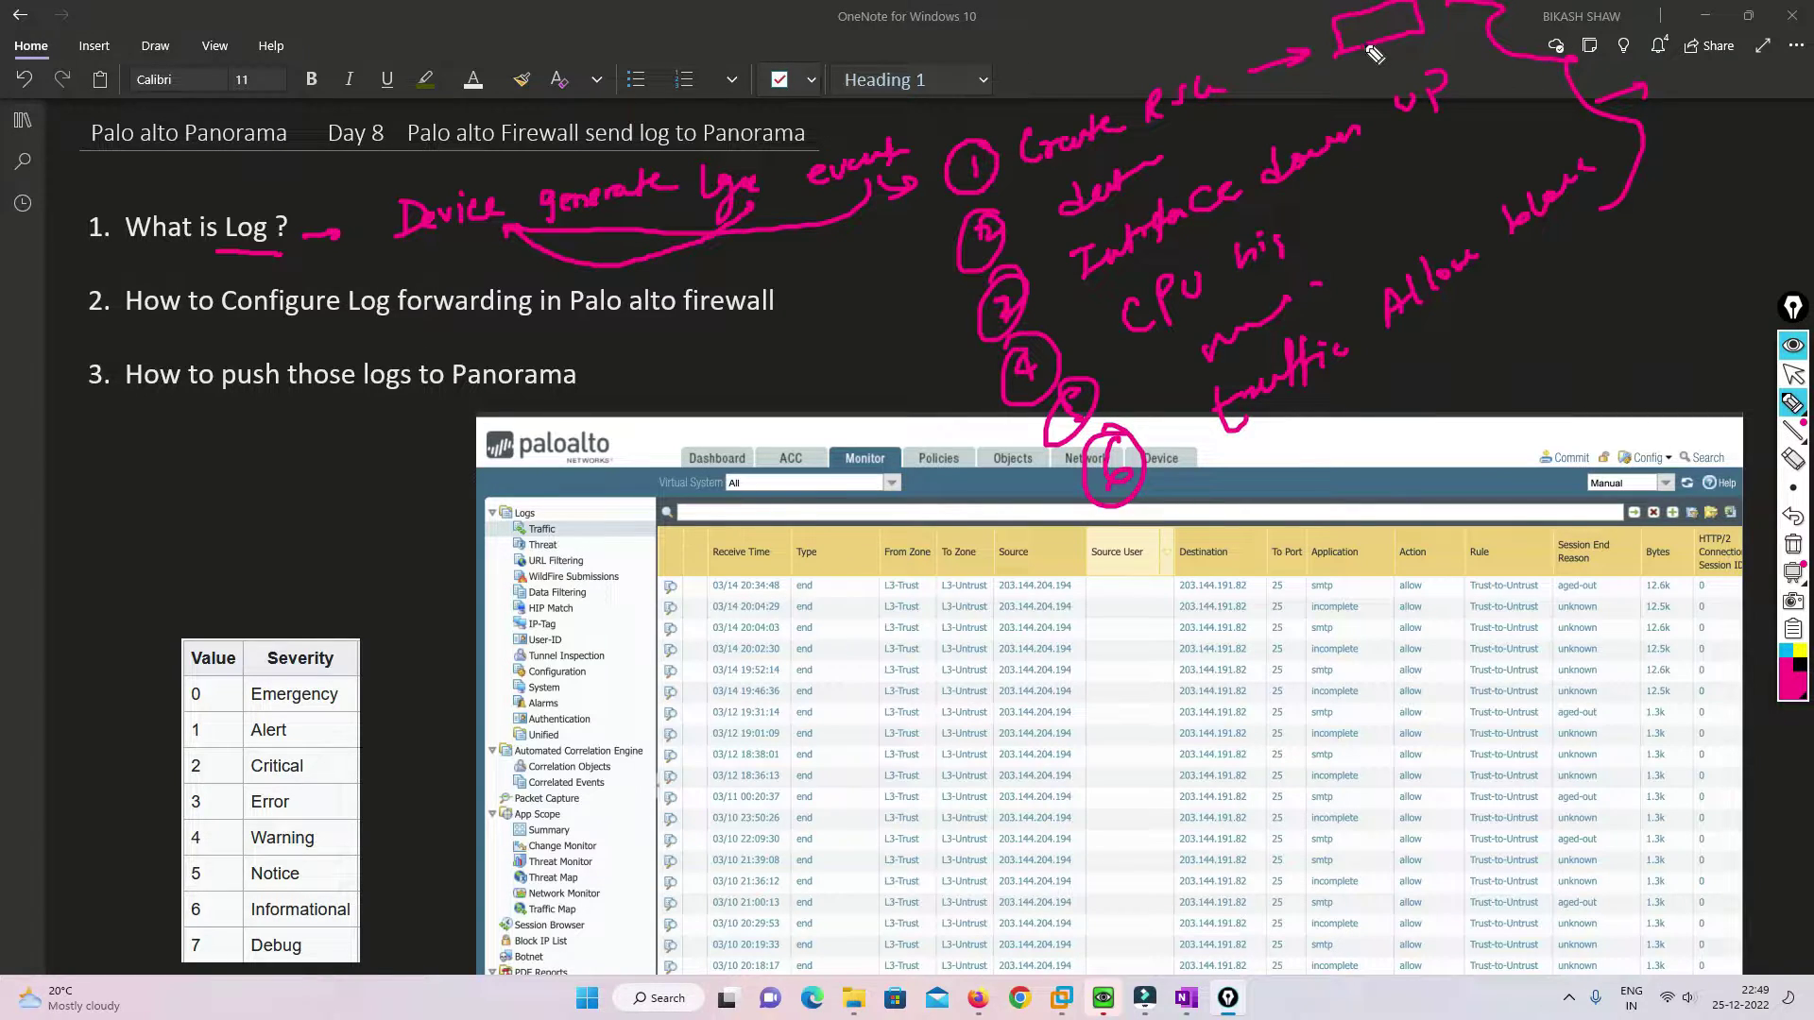
Connect the device box to the handwritten log word and sketch a "syslog" box with log lines beneath it.
mouse_move(1364, 33)
mouse_down()
mouse_move(1063, 58)
mouse_move(833, 206)
mouse_move(760, 230)
mouse_move(842, 312)
mouse_move(810, 332)
mouse_move(830, 416)
mouse_move(939, 356)
mouse_move(832, 348)
mouse_move(884, 321)
mouse_move(933, 333)
mouse_move(876, 379)
mouse_move(958, 365)
mouse_up()
click(804, 329)
drag(832, 416, 947, 404)
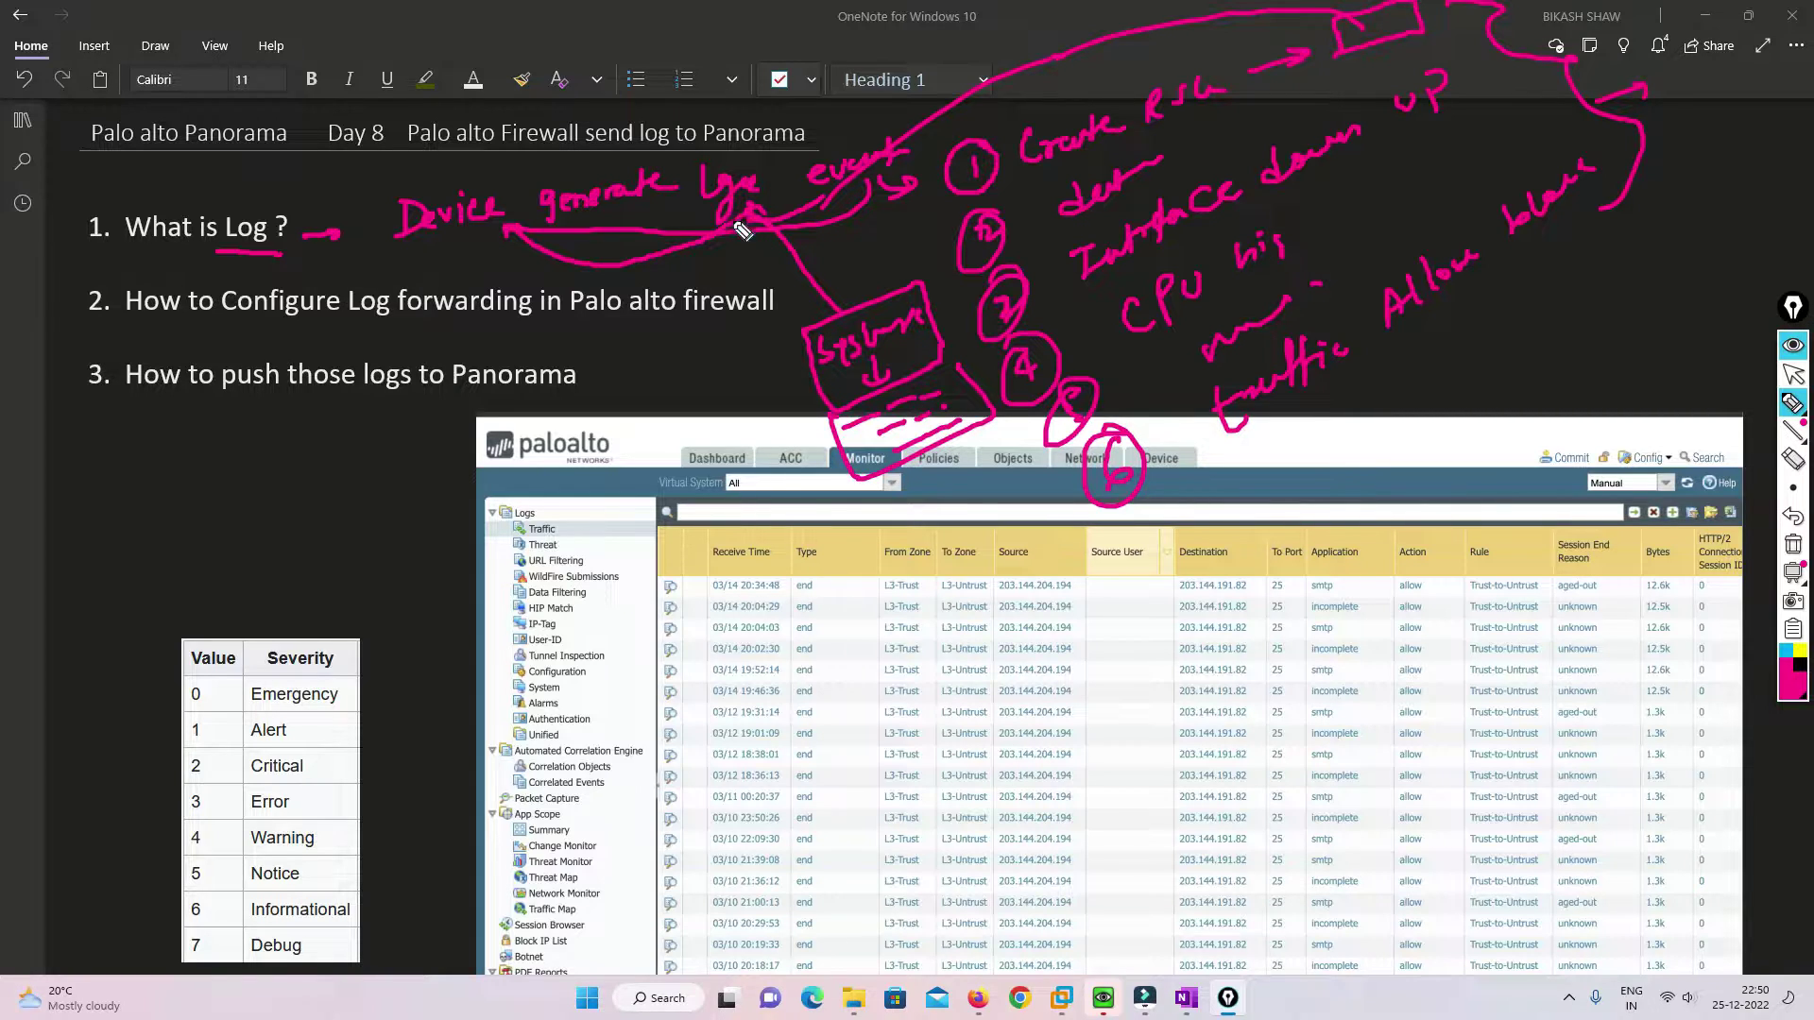
Draw a long arrow from the handwritten log word to the severity table and tick levels 0 and 7.
mouse_move(746, 244)
mouse_down()
mouse_move(704, 345)
mouse_move(569, 409)
mouse_move(413, 527)
mouse_move(384, 611)
mouse_up()
drag(378, 590, 402, 598)
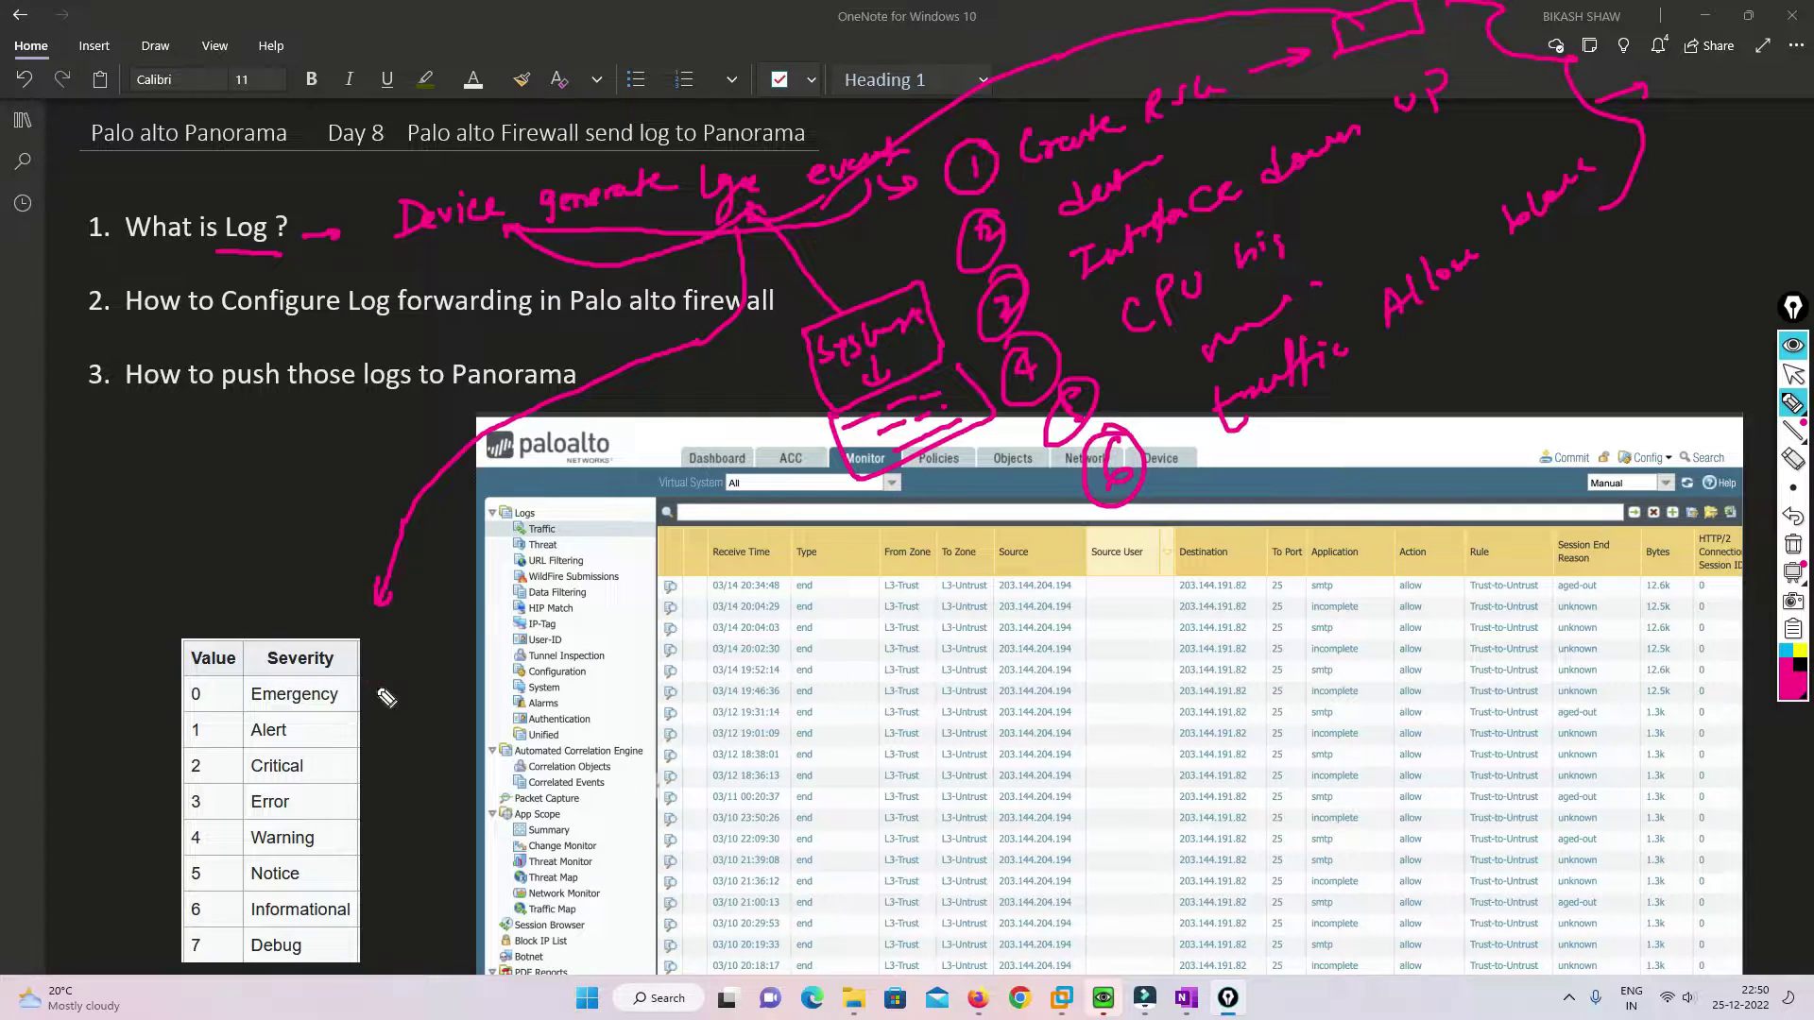
drag(151, 695, 181, 689)
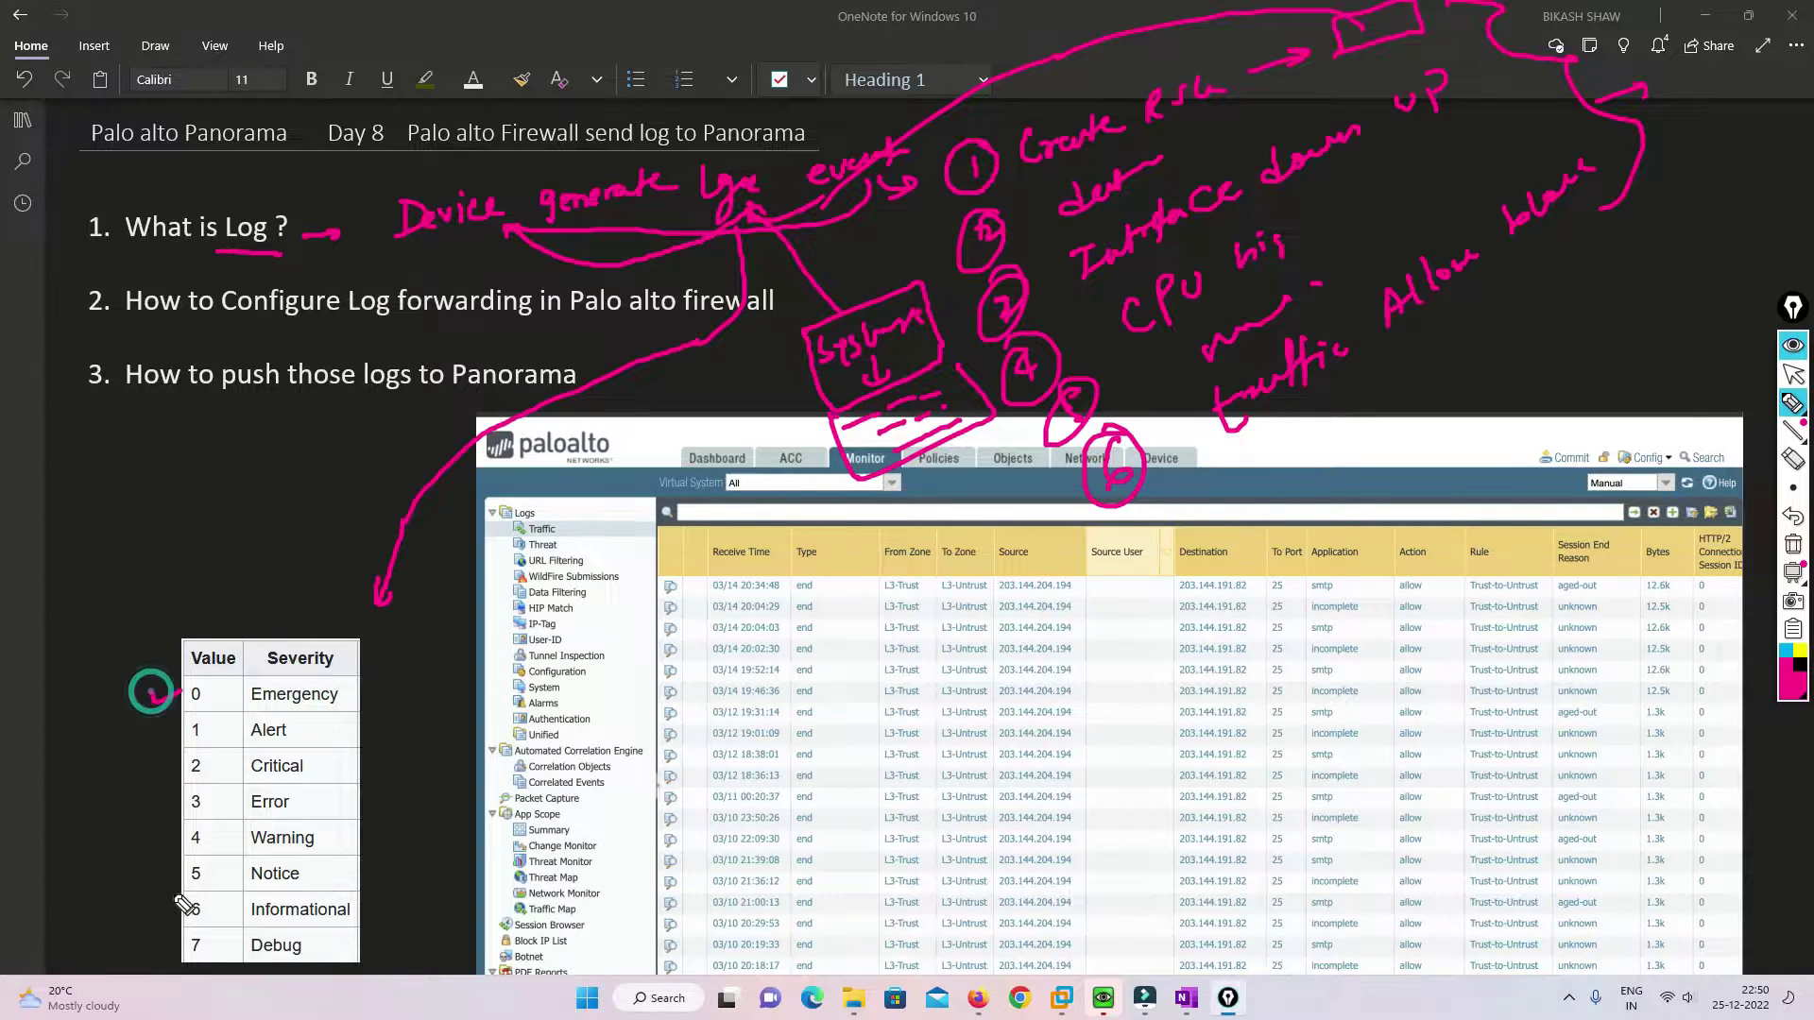
click(161, 939)
drag(161, 938, 179, 936)
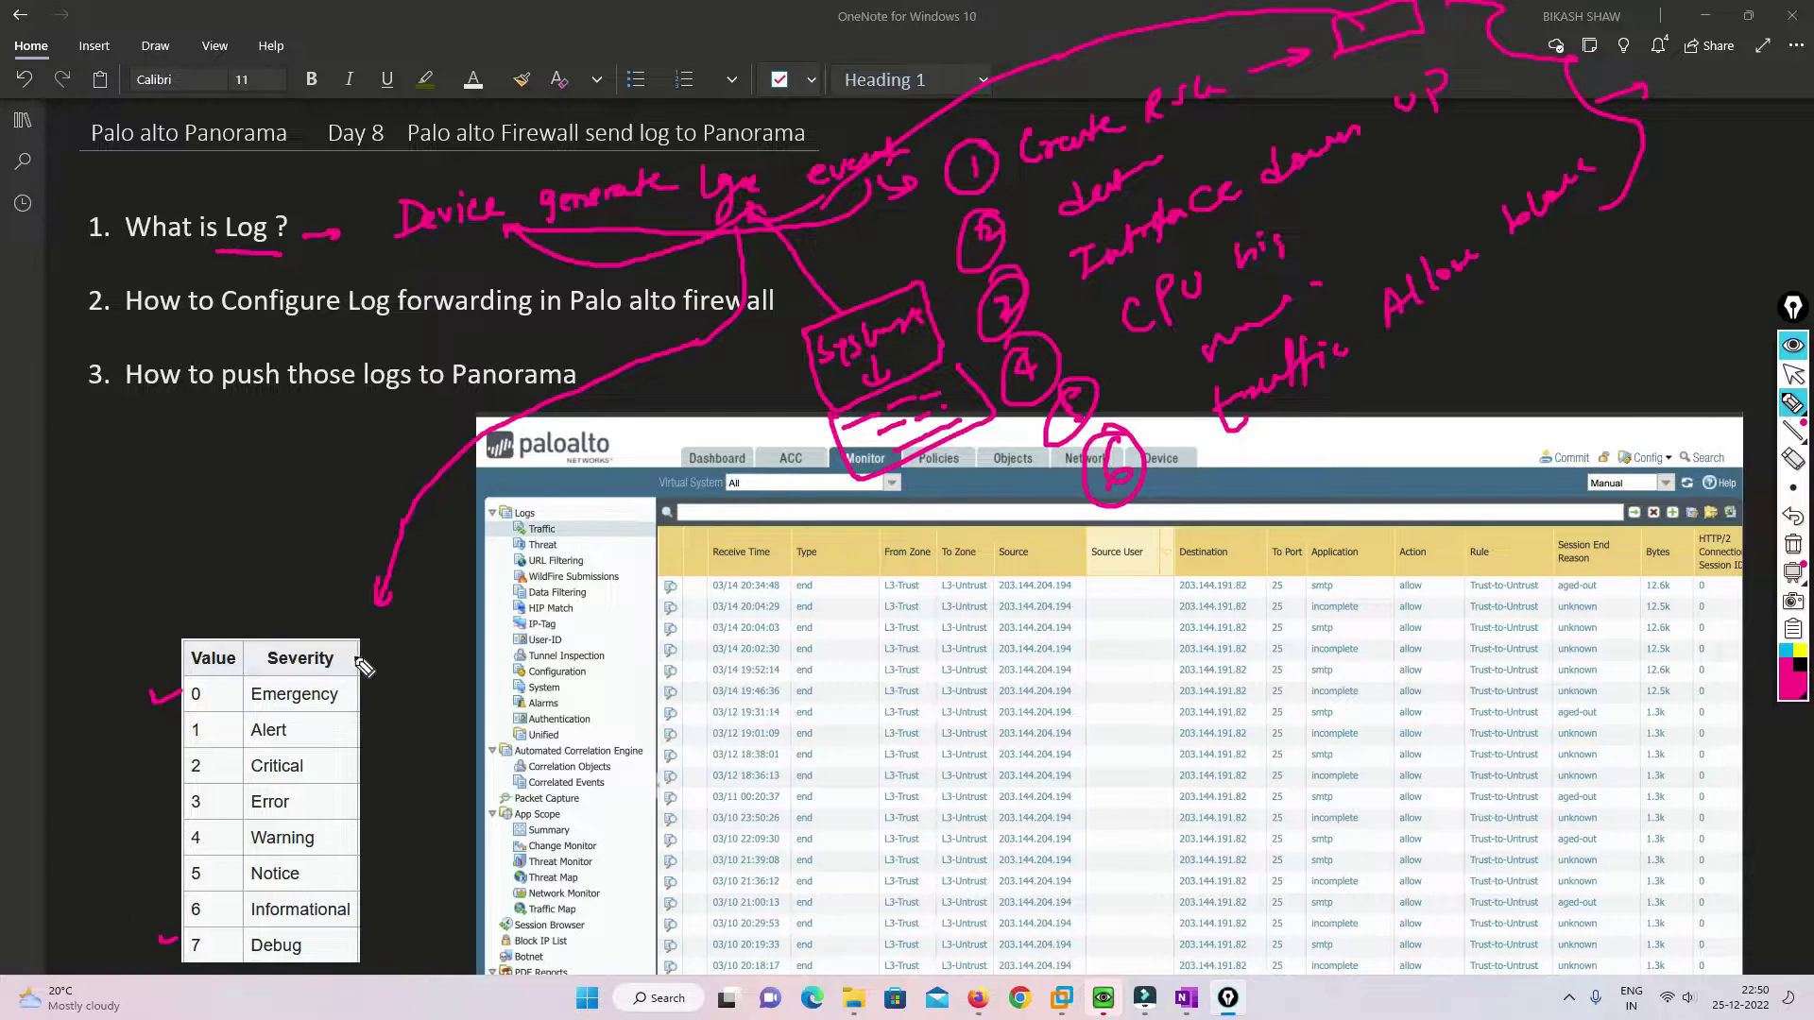
Mark the Emergency, Alert and Critical levels with arrows and handwrite the examples "CPU", "power" and "device down" nearby.
drag(348, 694, 404, 682)
mouse_move(322, 729)
mouse_down()
mouse_move(389, 716)
mouse_move(392, 741)
mouse_up()
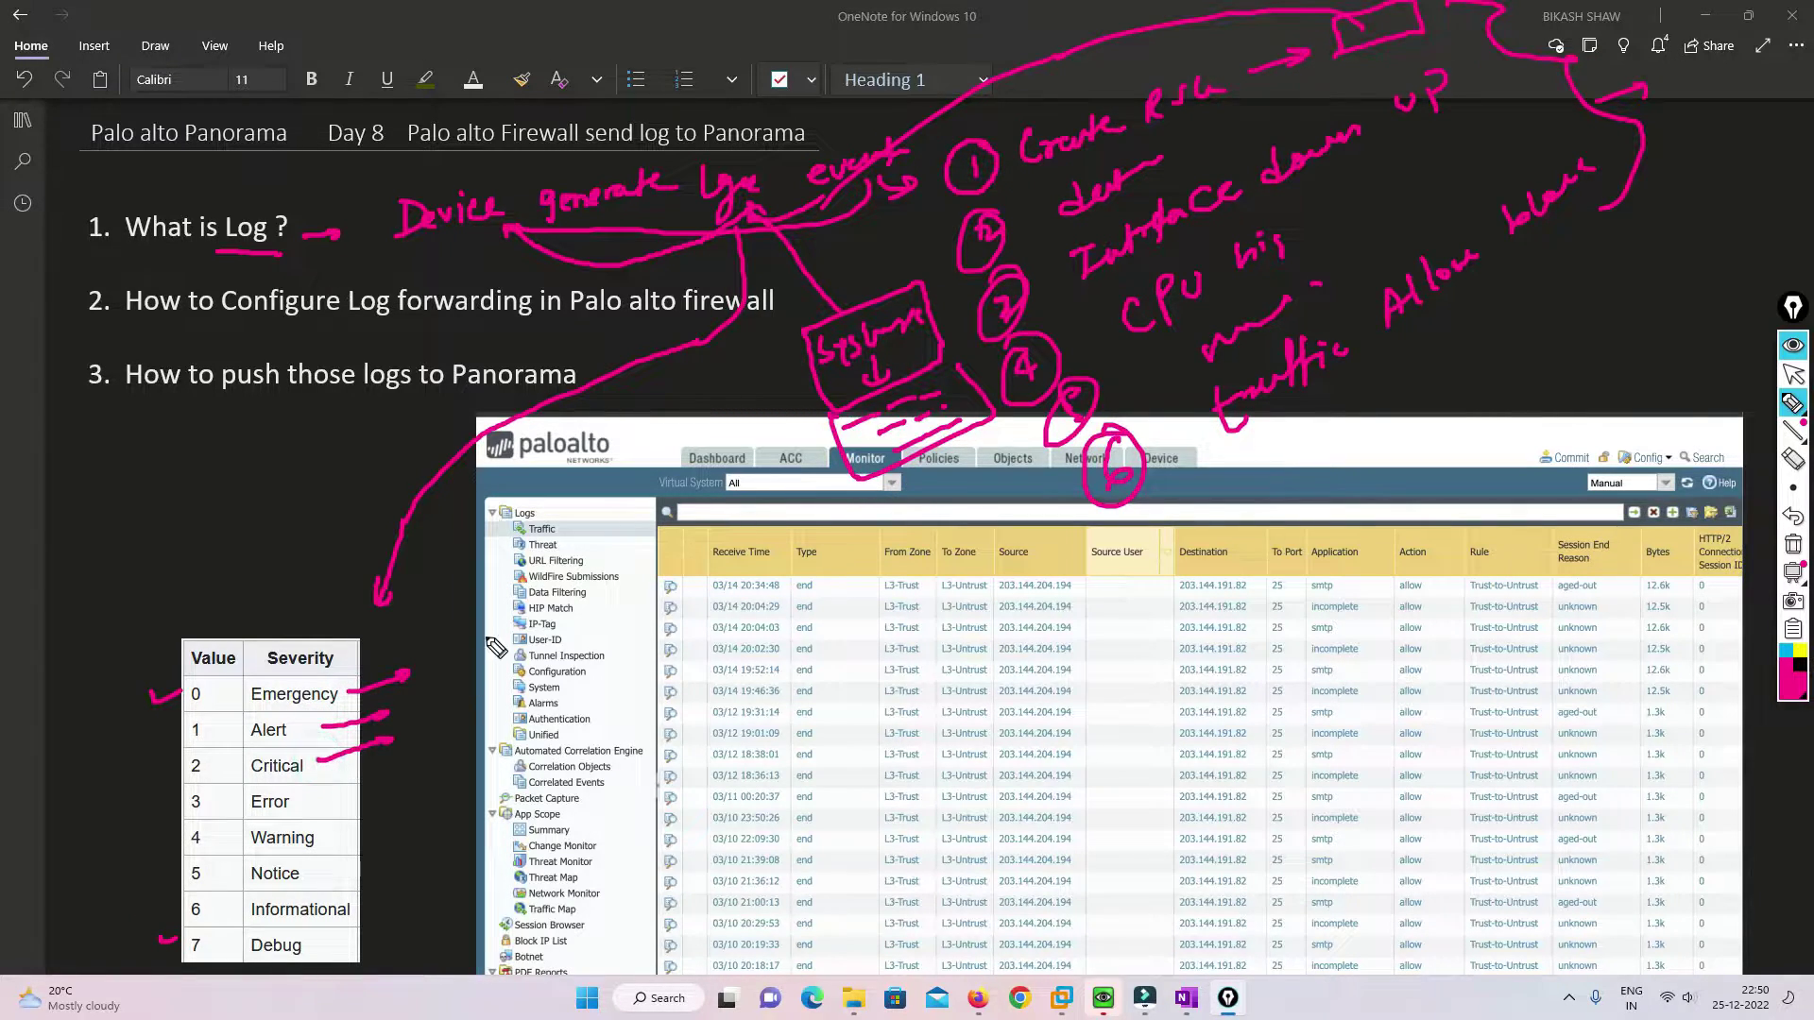
drag(418, 638, 461, 607)
drag(438, 674, 514, 619)
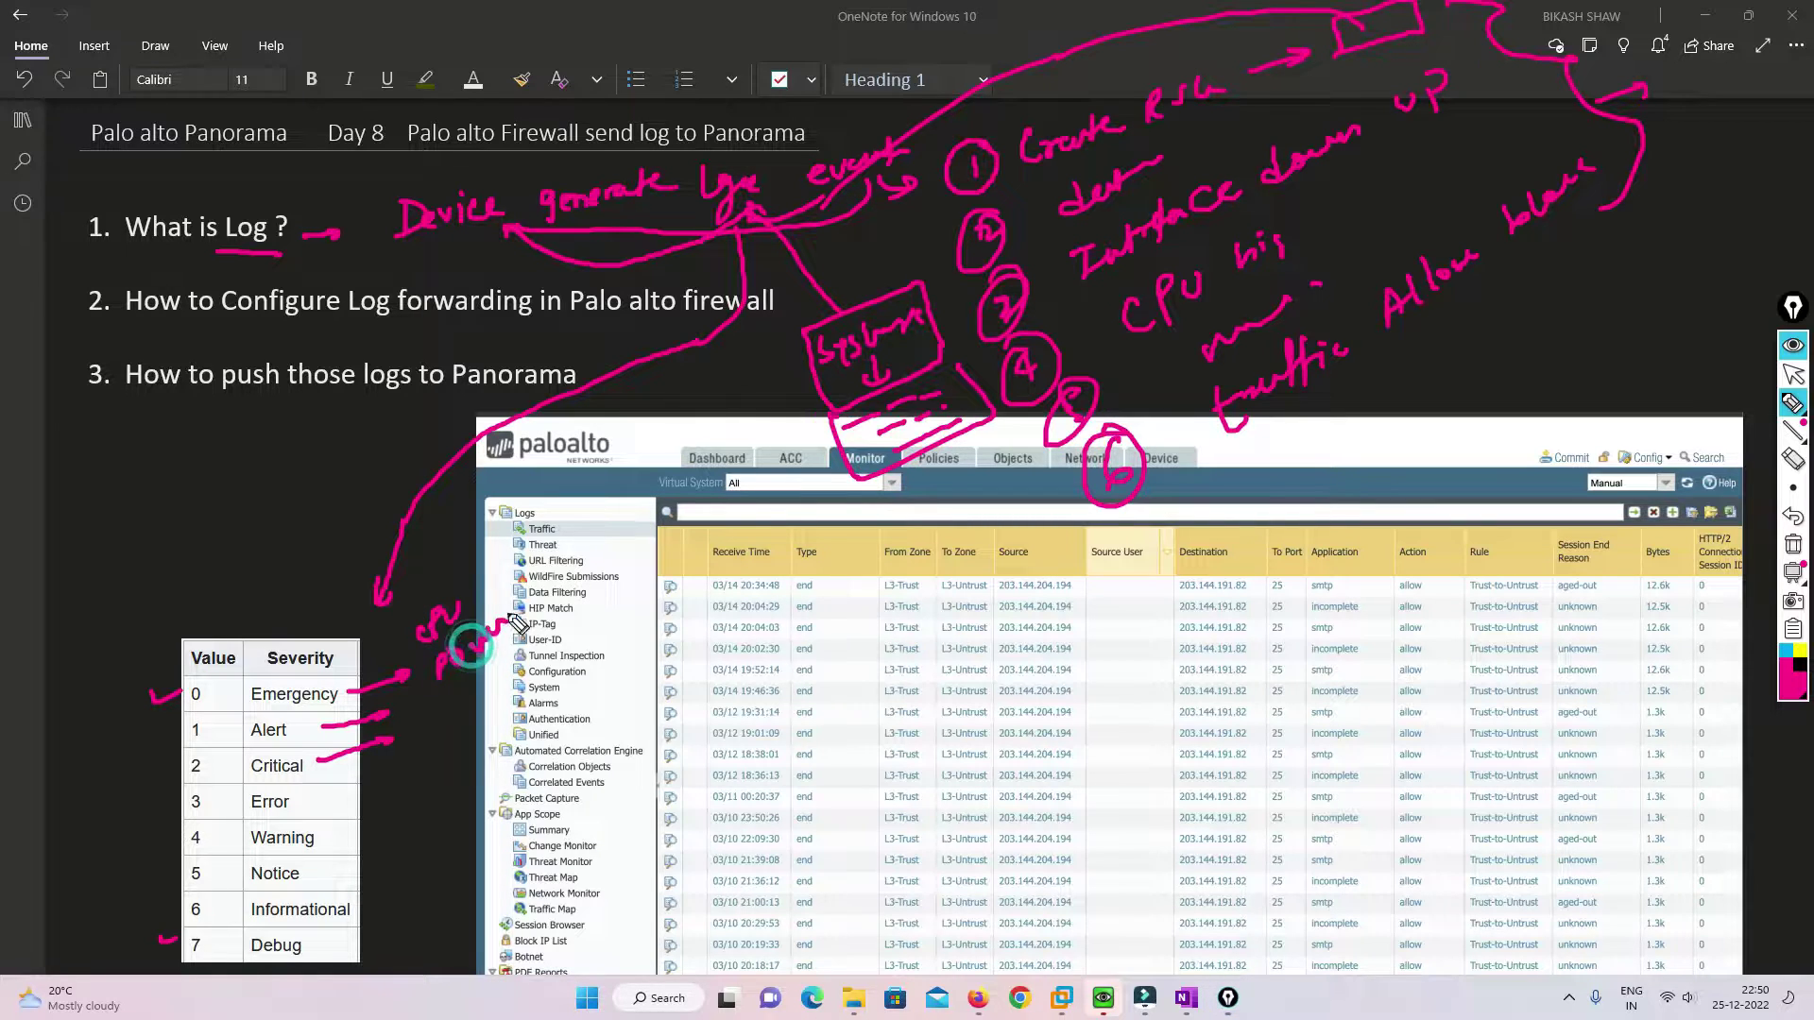
mouse_move(282, 511)
mouse_down()
mouse_move(356, 470)
mouse_move(329, 532)
mouse_move(361, 493)
mouse_up()
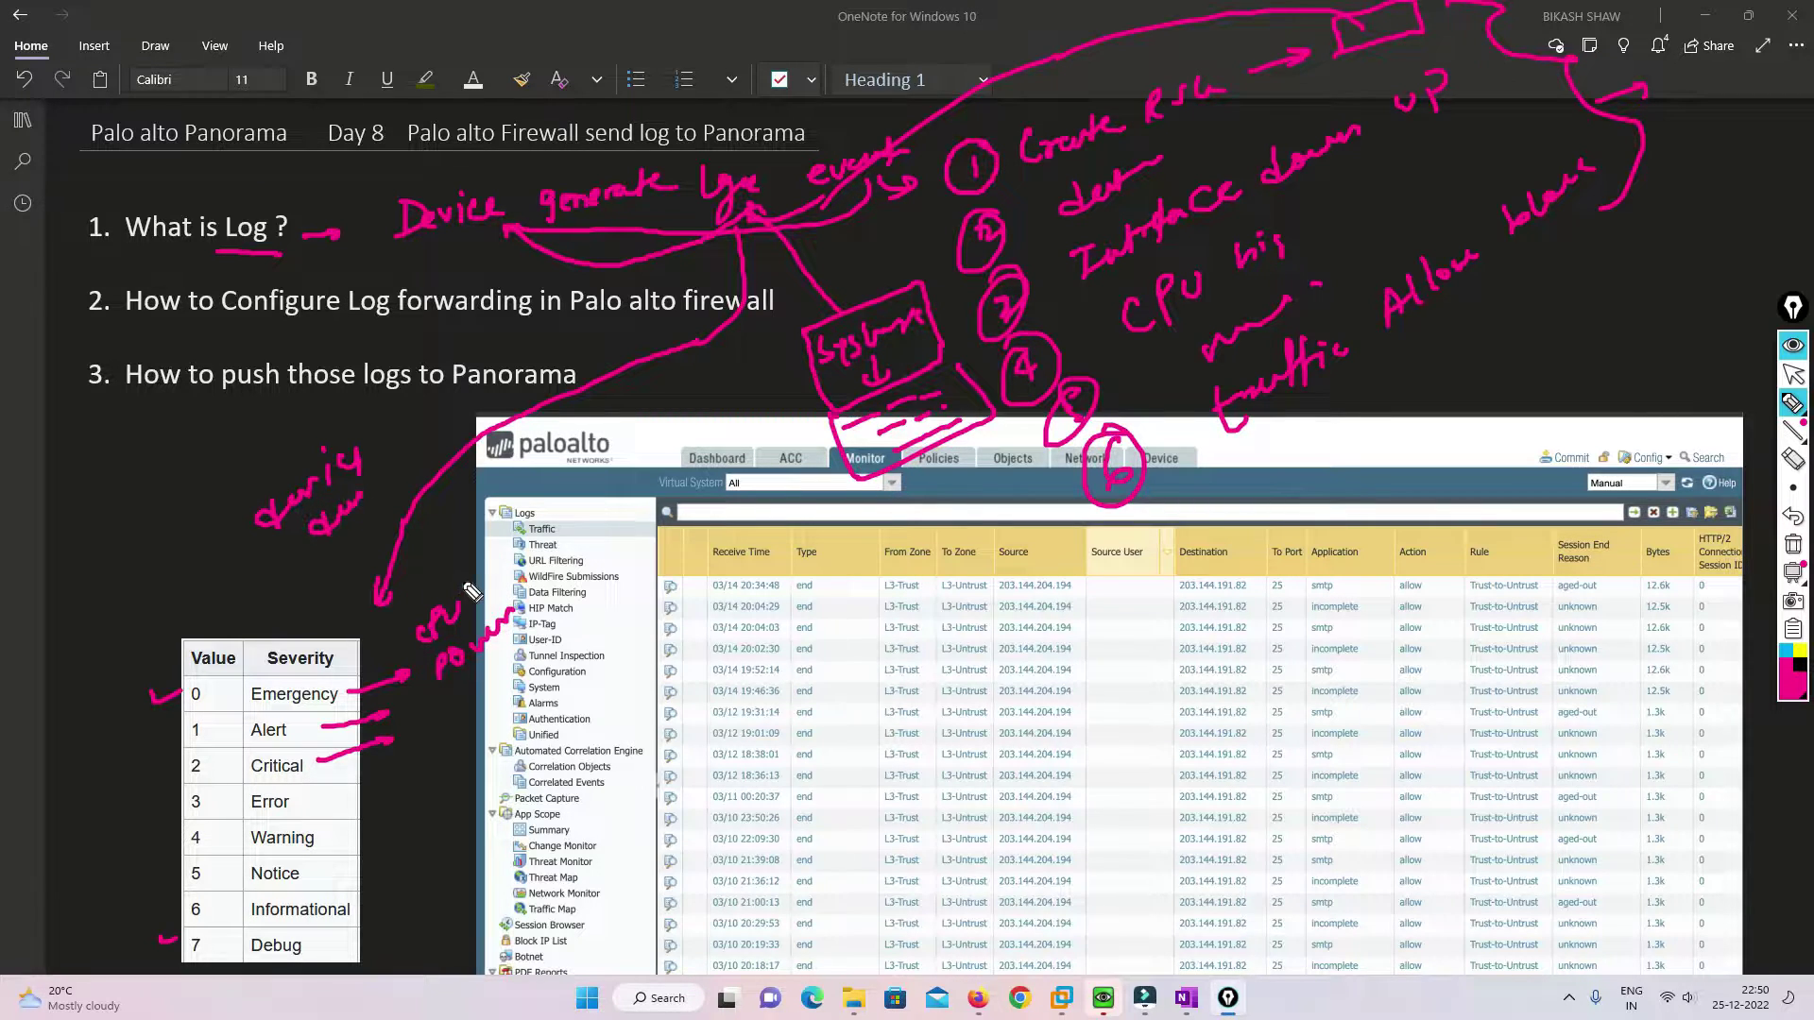
Cross out the handwritten "power" example and handwrite "Device UPS" with an arrow to the severity table.
mouse_move(525, 613)
mouse_down()
mouse_move(551, 583)
mouse_move(549, 607)
mouse_up()
mouse_move(126, 531)
mouse_down()
mouse_move(97, 519)
mouse_move(169, 481)
mouse_move(154, 469)
mouse_up()
mouse_move(132, 560)
mouse_down()
mouse_move(210, 518)
mouse_move(235, 606)
mouse_move(255, 595)
mouse_move(146, 584)
mouse_up()
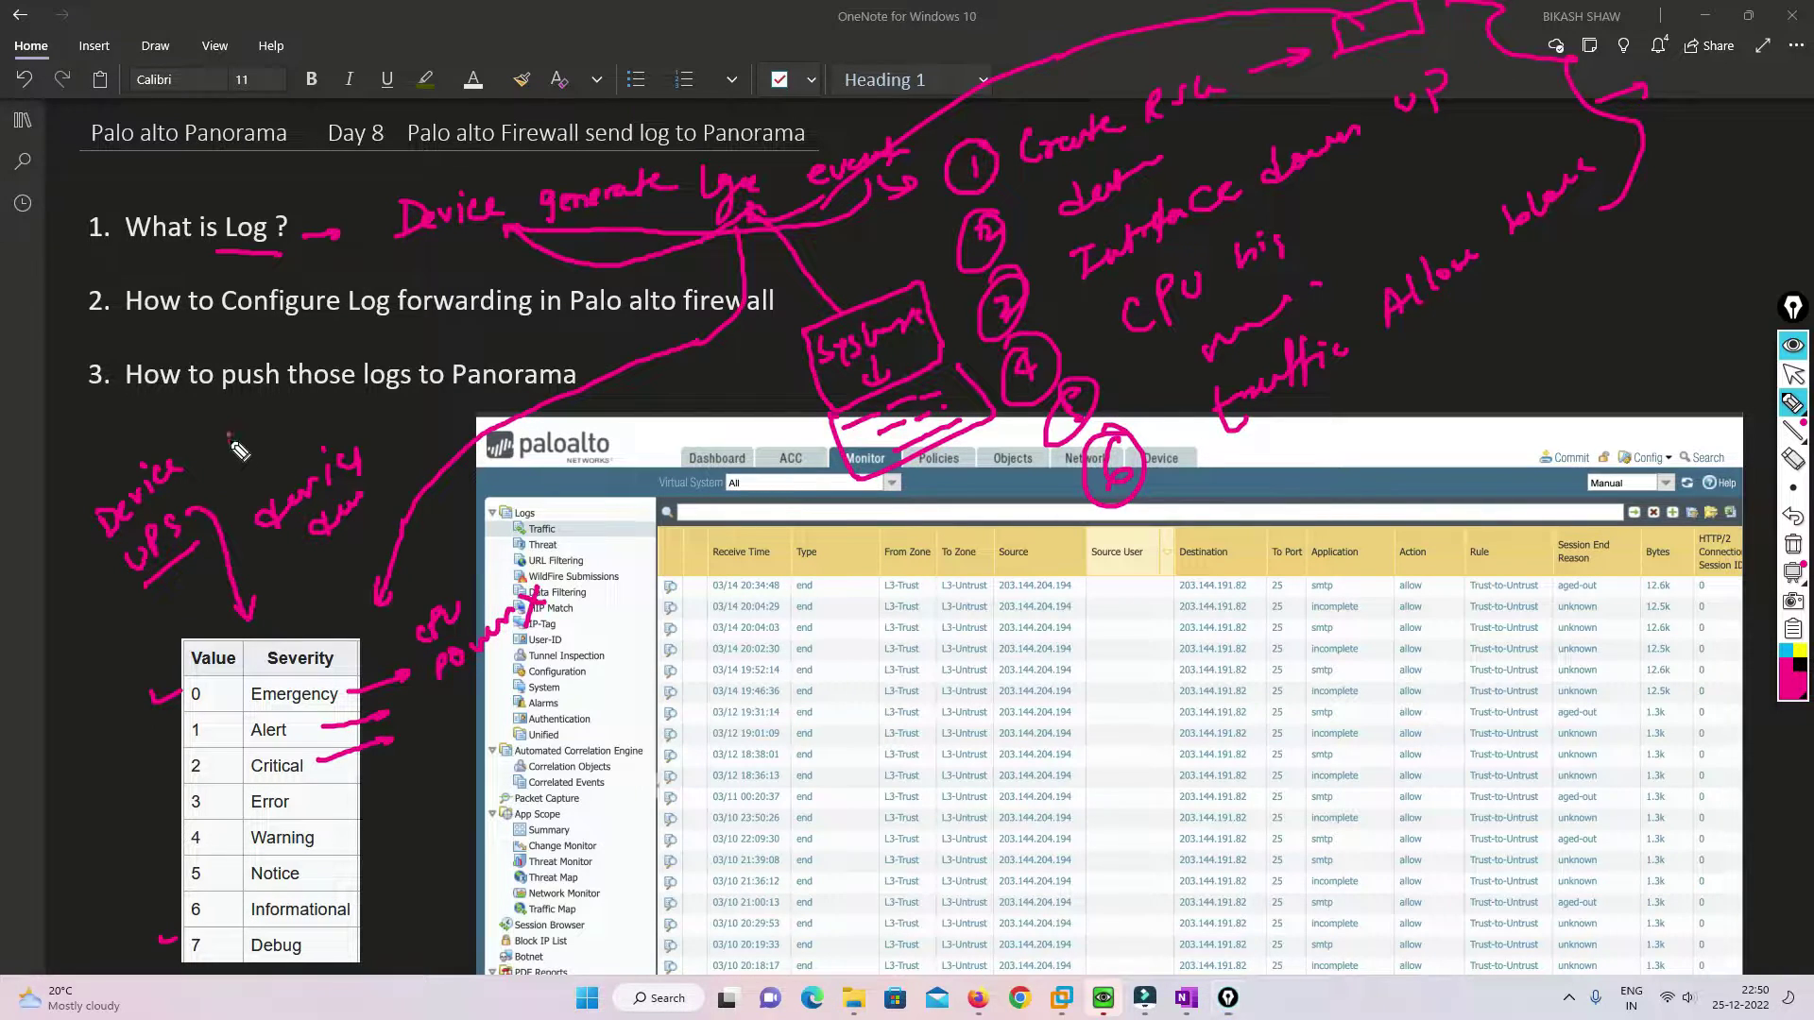
Handwrite a "Network" note above the severity table, with arrows to the table and to a crossed "device" note.
drag(229, 452, 335, 383)
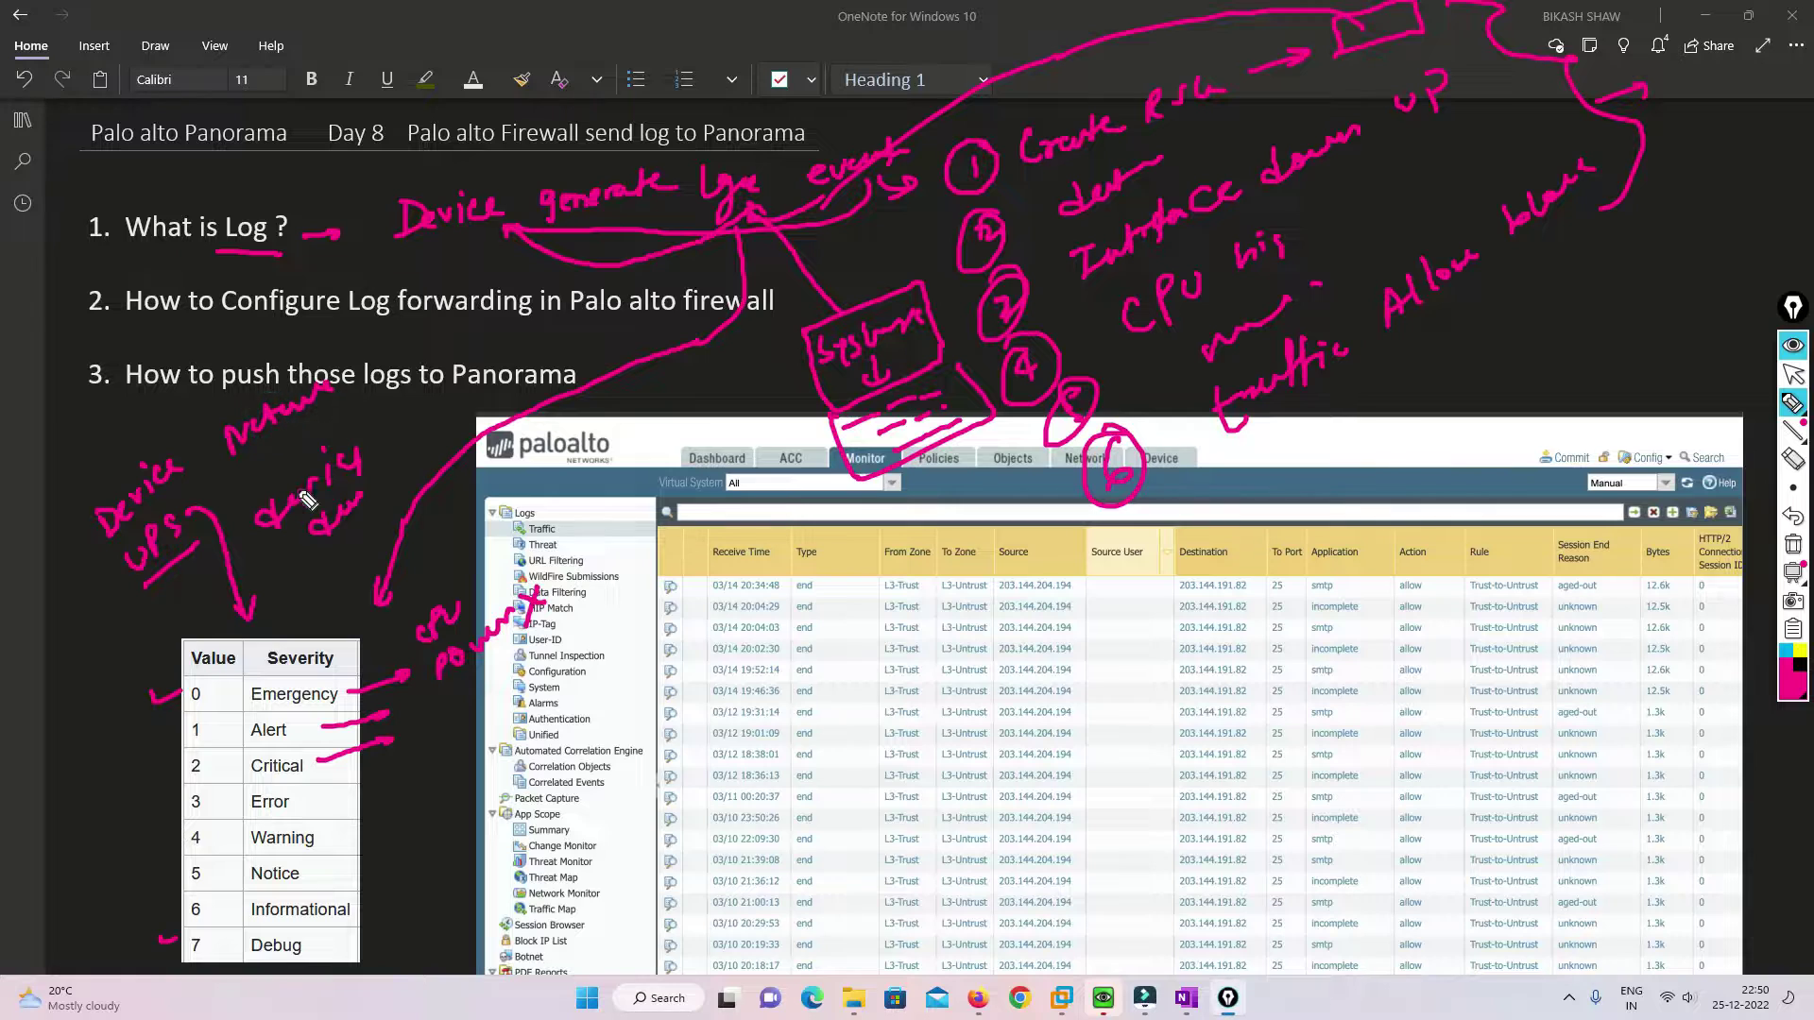
mouse_move(284, 453)
mouse_down()
mouse_move(361, 405)
mouse_move(380, 597)
mouse_move(354, 610)
mouse_up()
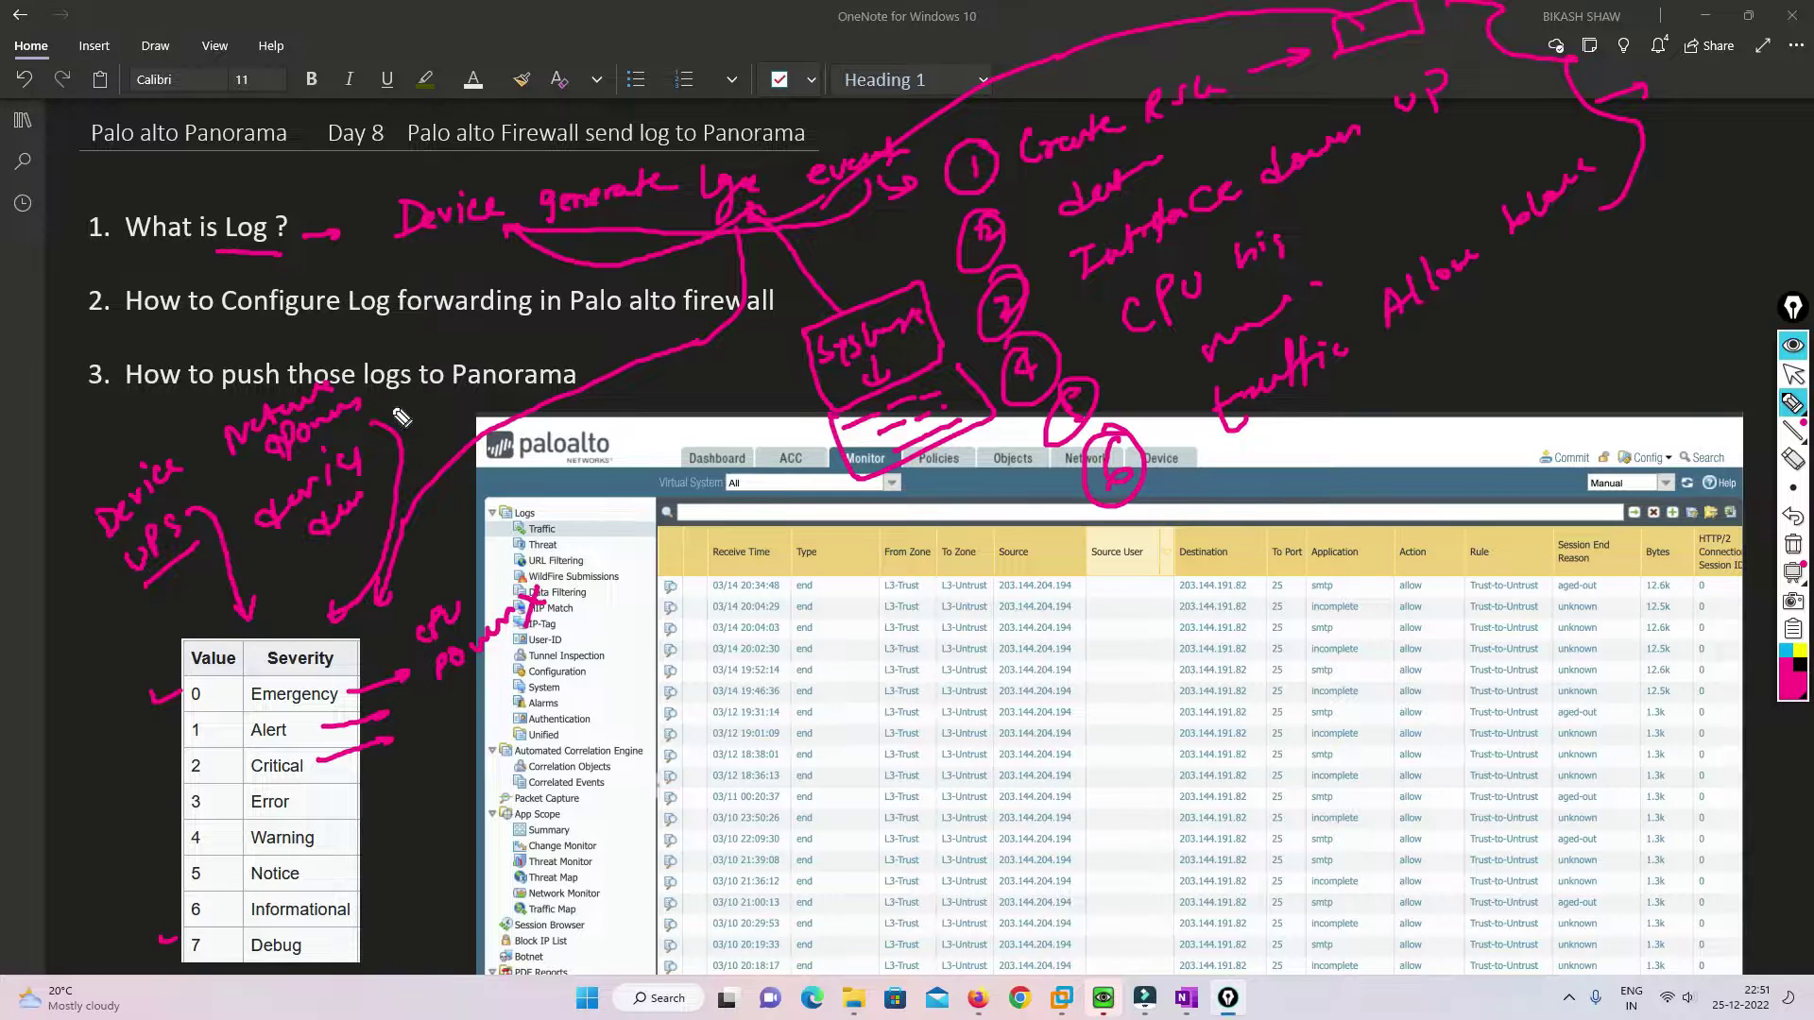
mouse_move(384, 410)
mouse_down()
mouse_move(501, 408)
mouse_move(599, 331)
mouse_up()
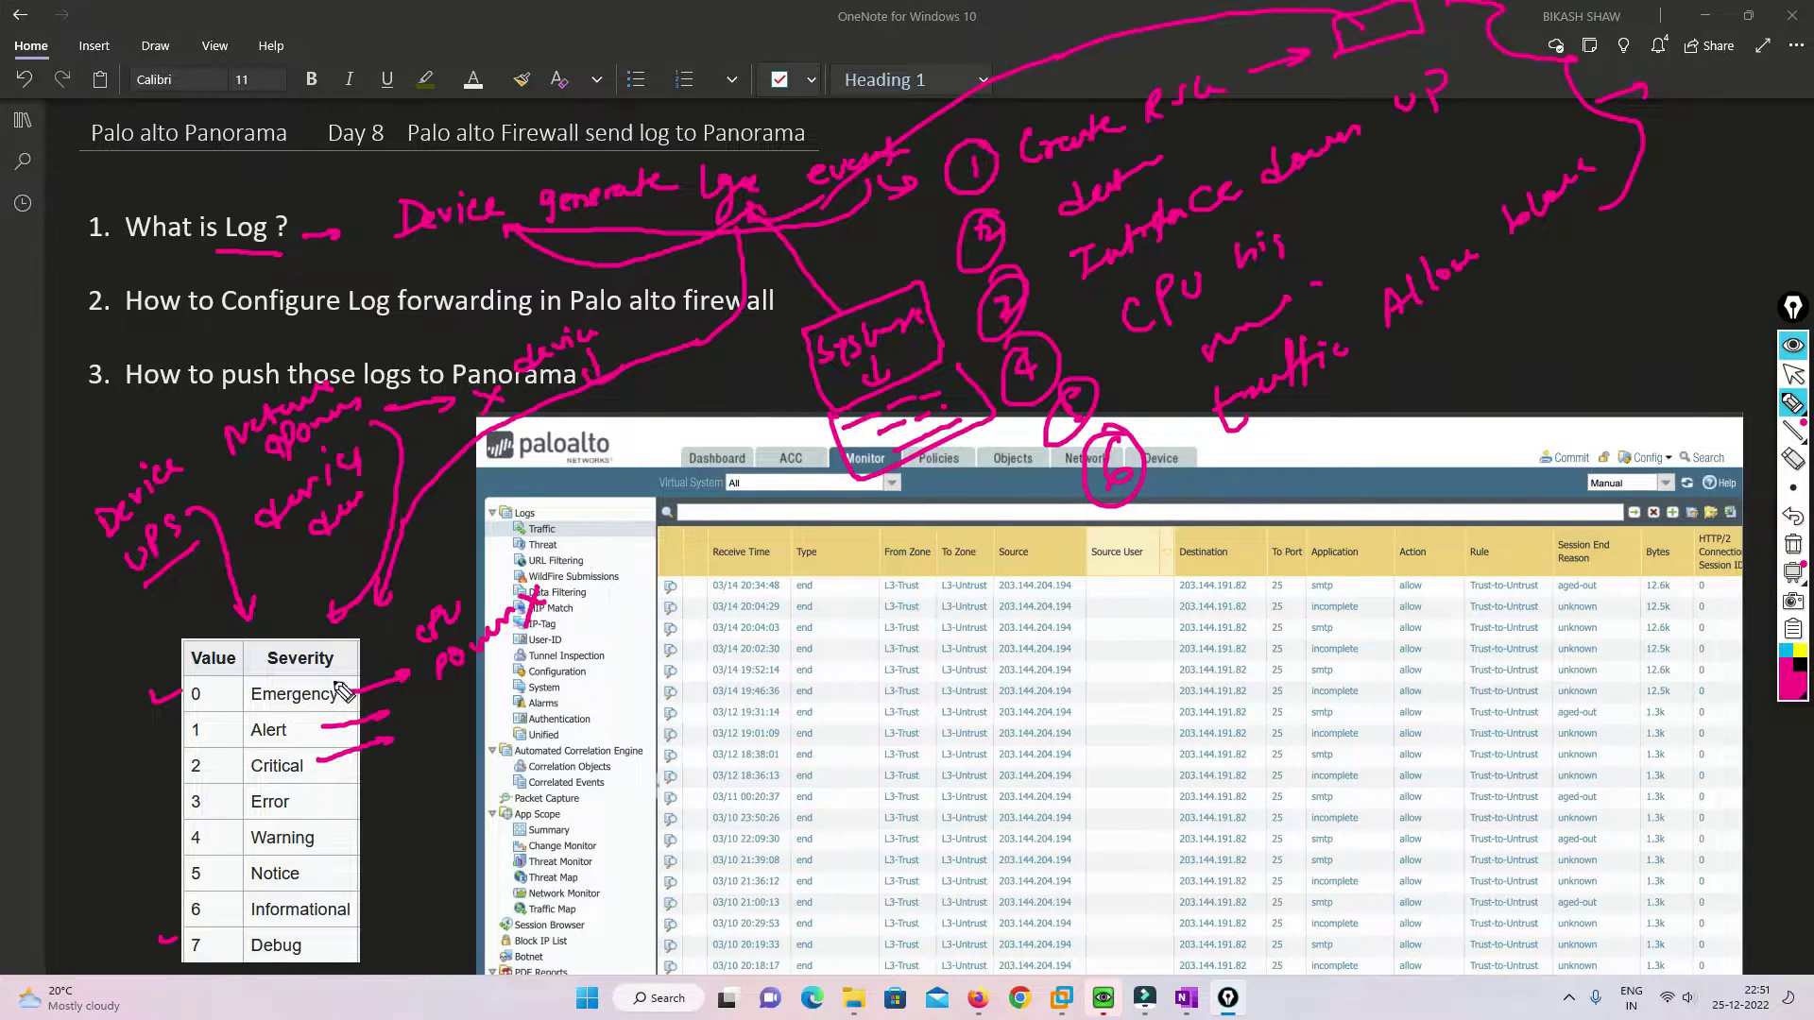
Circle Emergency, box severity levels 0 to 2 and draw an arrow from level 0 to the handwritten syslog box.
mouse_move(248, 707)
mouse_down()
mouse_move(363, 685)
mouse_move(255, 710)
mouse_move(306, 731)
mouse_move(401, 704)
mouse_move(421, 633)
mouse_move(406, 661)
mouse_up()
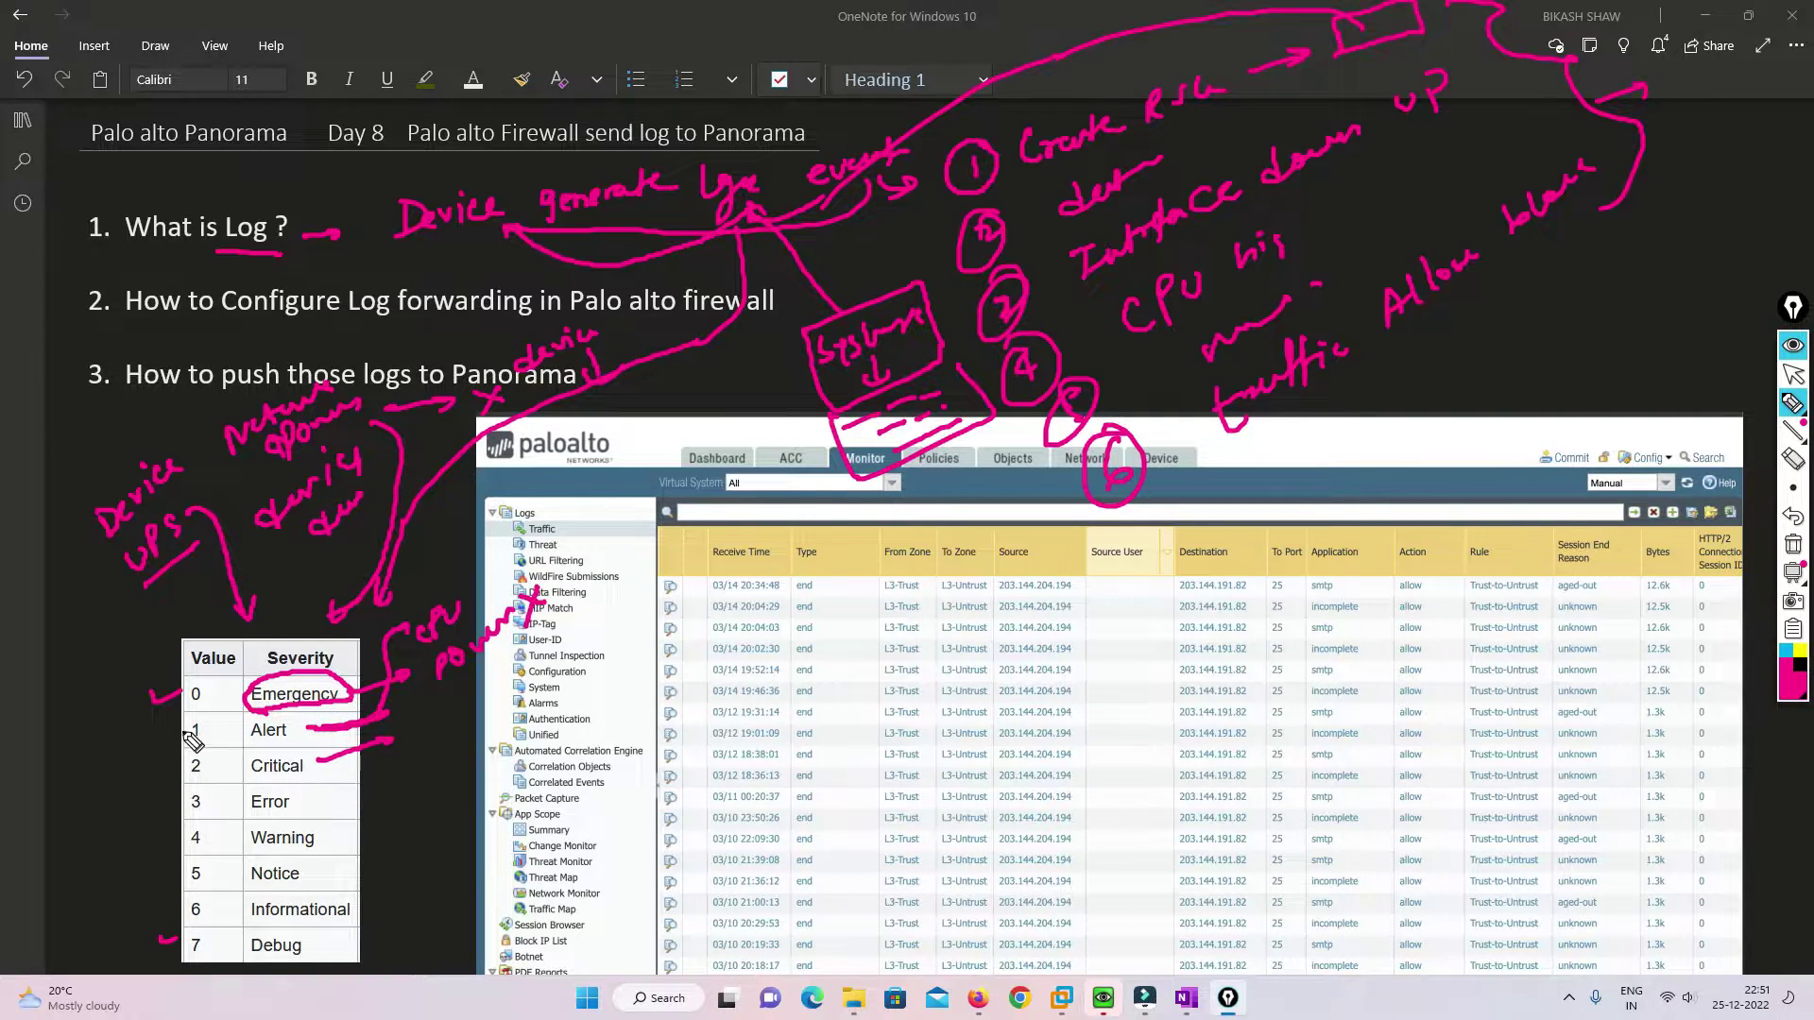
mouse_move(192, 696)
mouse_down()
mouse_move(162, 688)
mouse_move(193, 699)
mouse_move(189, 768)
mouse_move(274, 782)
mouse_move(361, 777)
mouse_move(362, 723)
mouse_up()
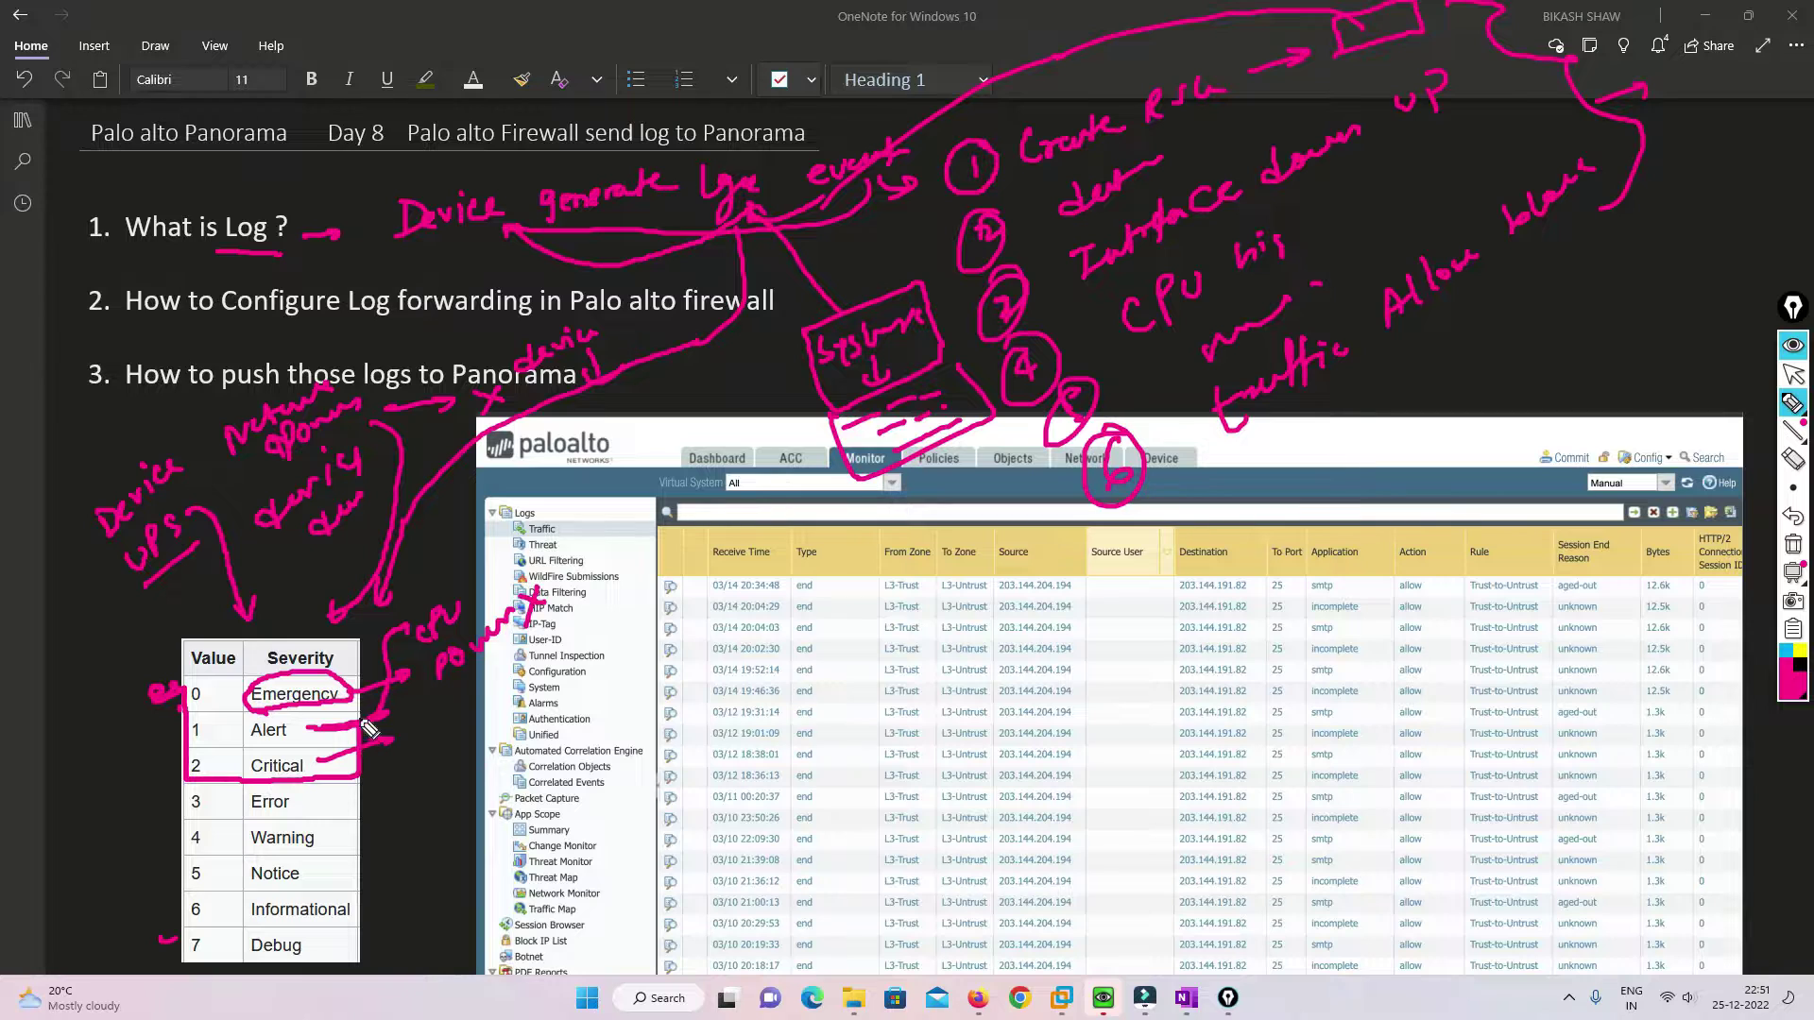
mouse_move(210, 707)
mouse_down()
mouse_move(288, 567)
mouse_move(560, 423)
mouse_move(796, 367)
mouse_move(787, 383)
mouse_up()
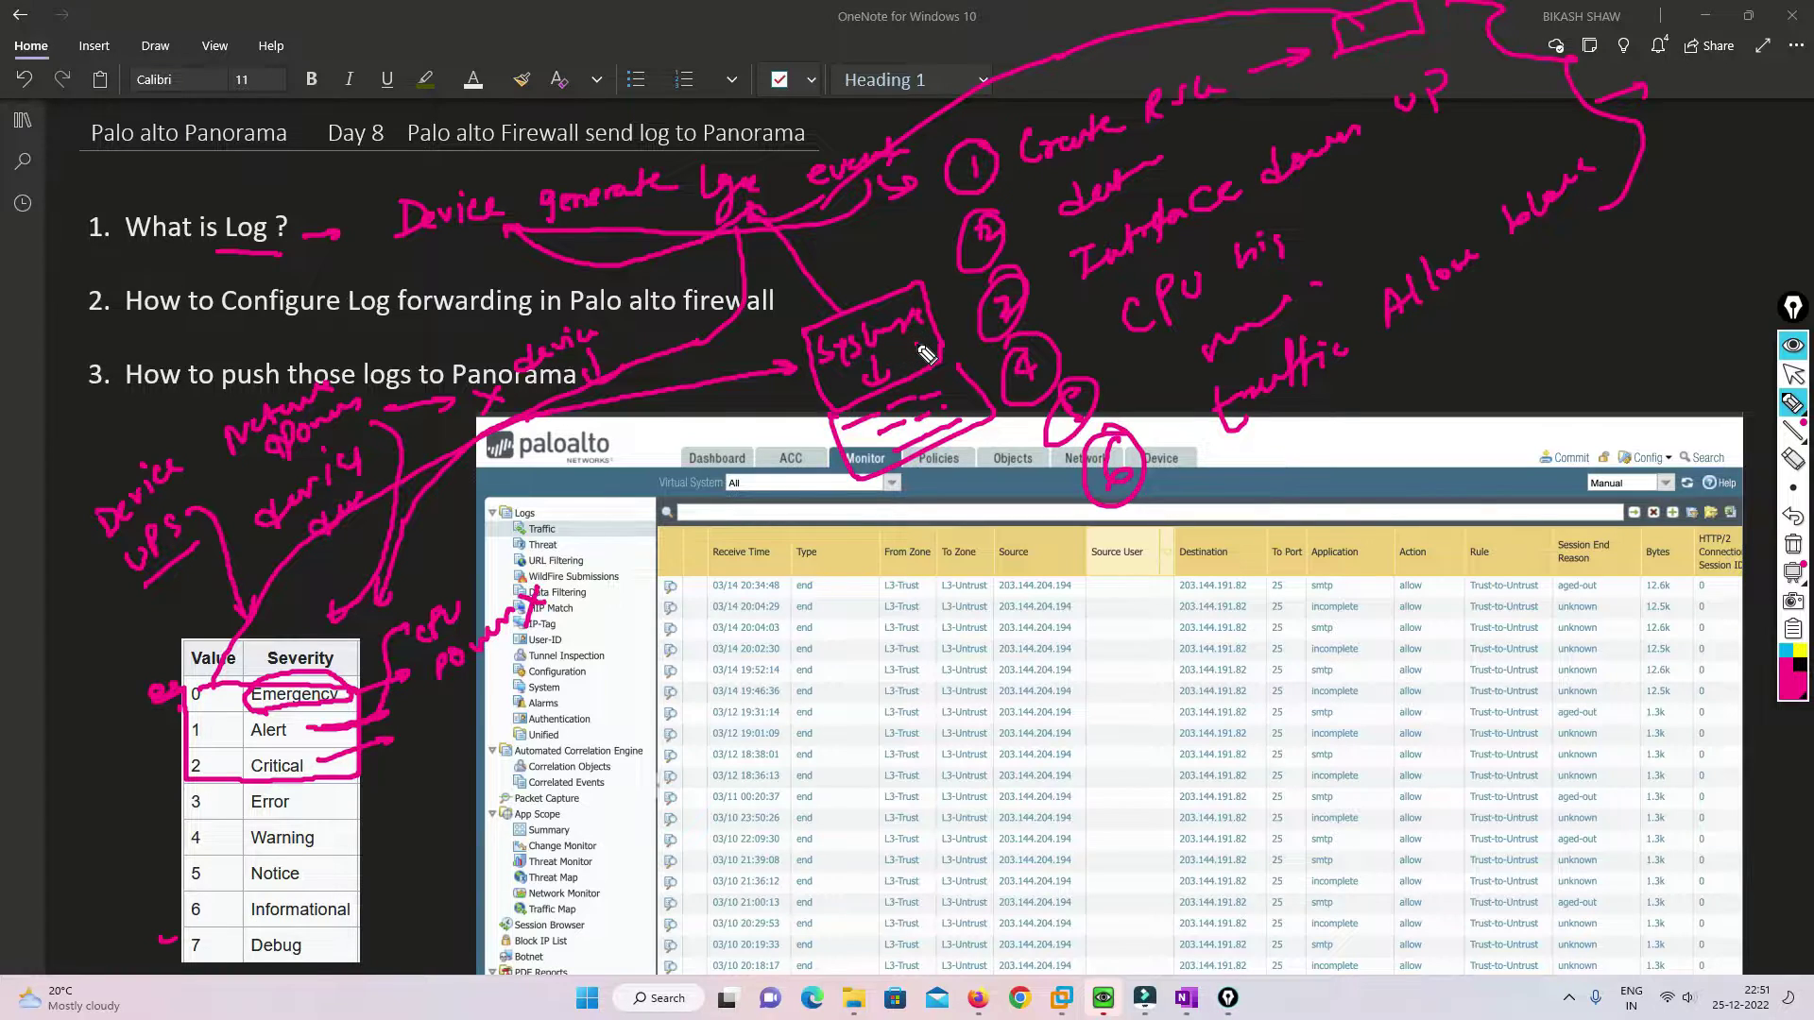
Sketch a labelled server box over the traffic log image and connect it to the syslog box with curved lines.
mouse_move(926, 354)
mouse_down()
mouse_move(987, 434)
mouse_move(943, 613)
mouse_move(1063, 723)
mouse_up()
drag(871, 628, 1025, 723)
mouse_move(945, 669)
mouse_down()
mouse_move(921, 704)
mouse_move(1051, 673)
mouse_move(1021, 515)
mouse_move(886, 501)
mouse_up()
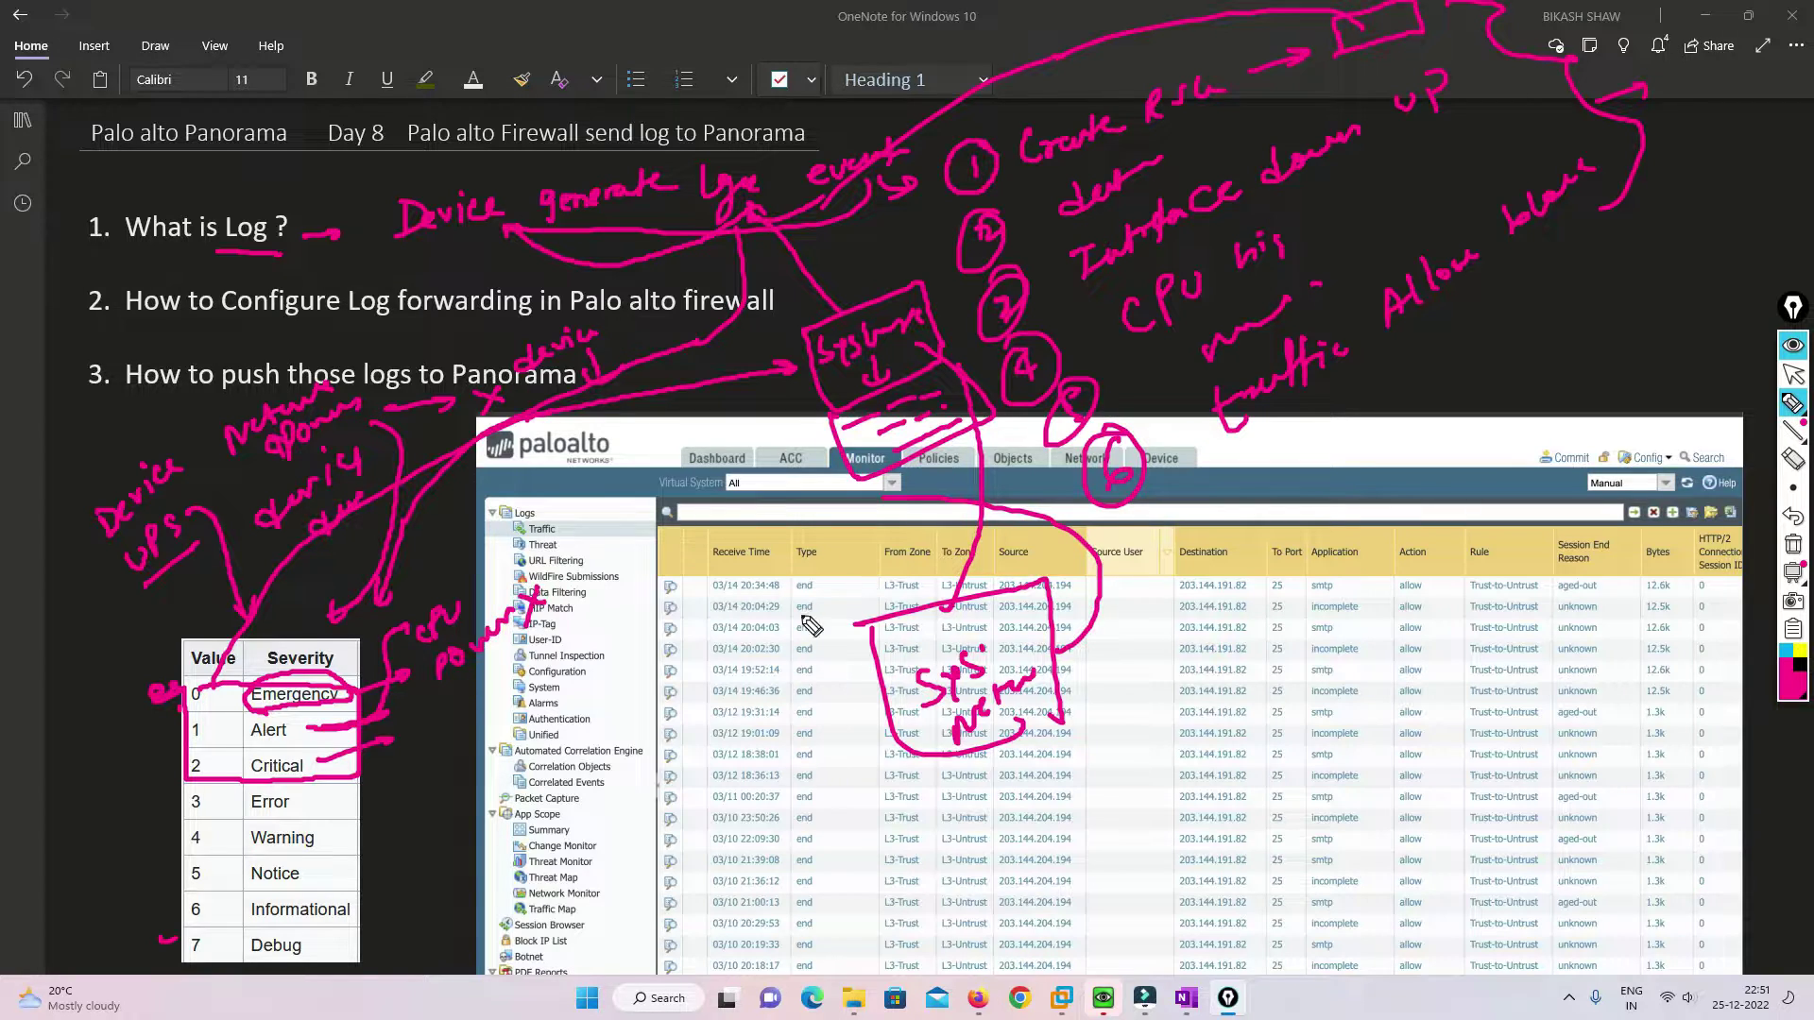
Outline severity levels 3 to 7, and clear all handwritten annotations from the page.
mouse_move(361, 777)
mouse_down()
mouse_move(358, 978)
mouse_move(219, 987)
mouse_move(177, 924)
mouse_move(184, 781)
mouse_up()
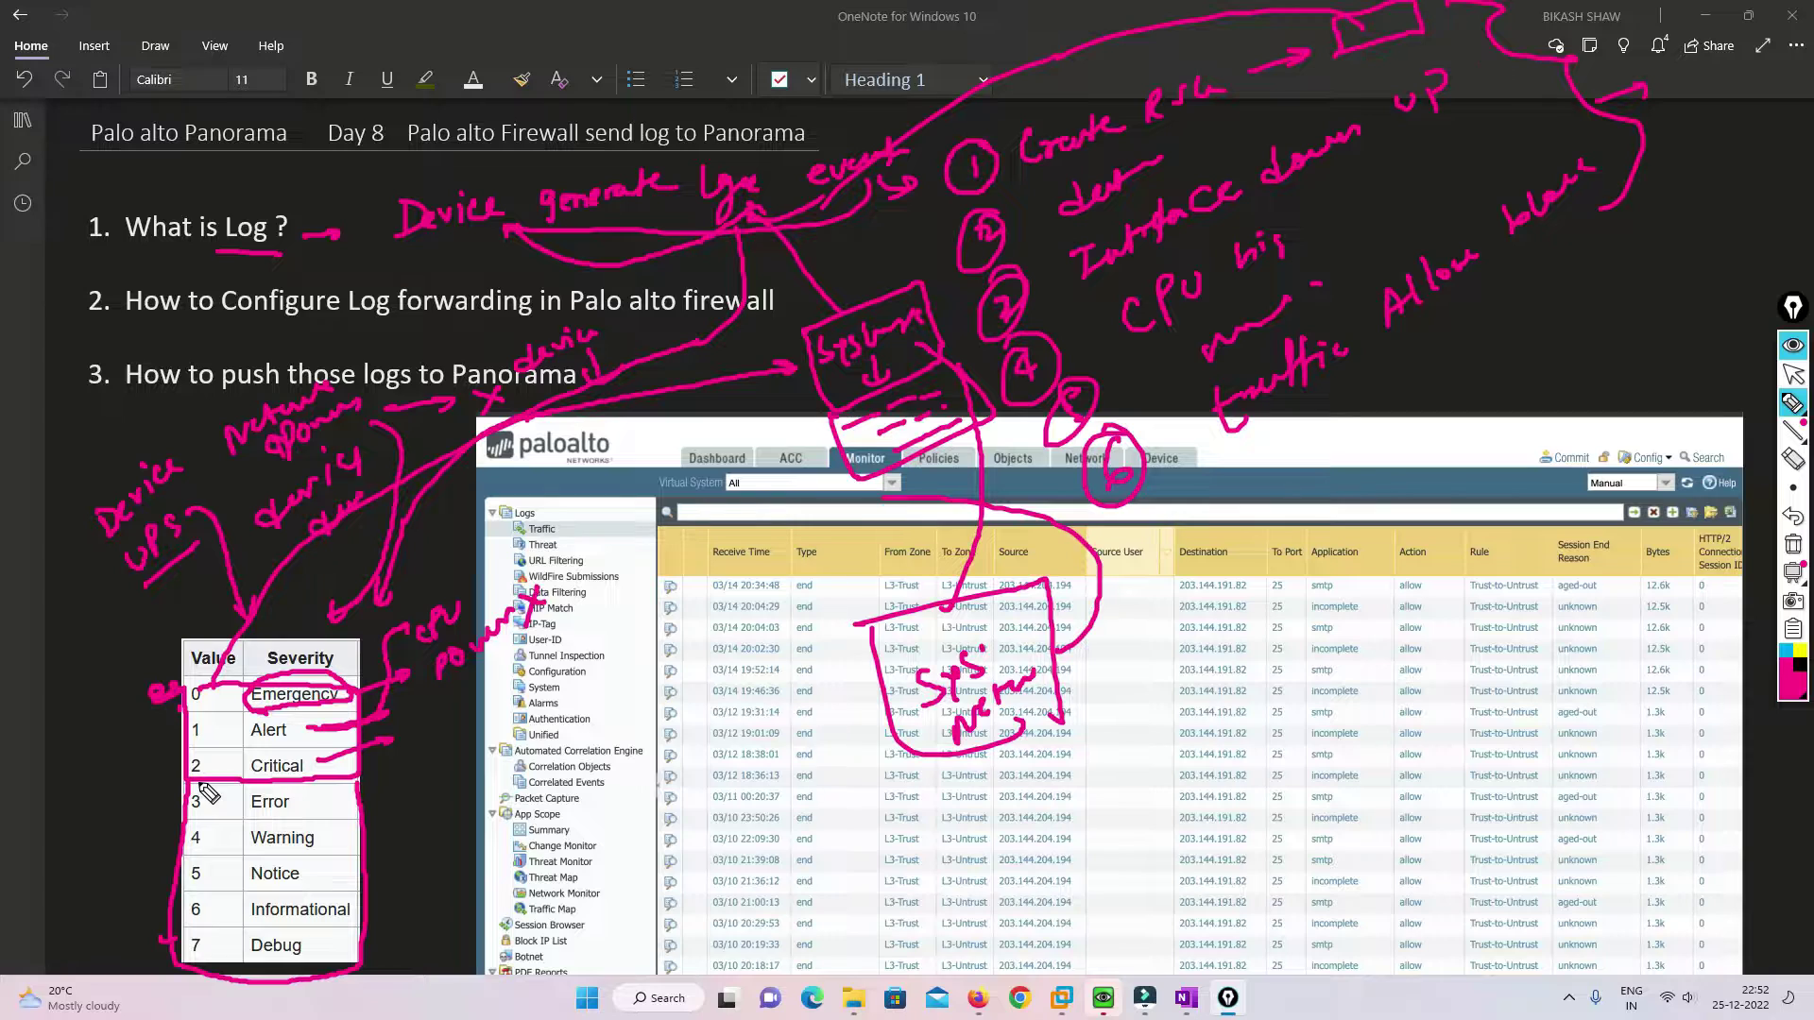
click(1793, 545)
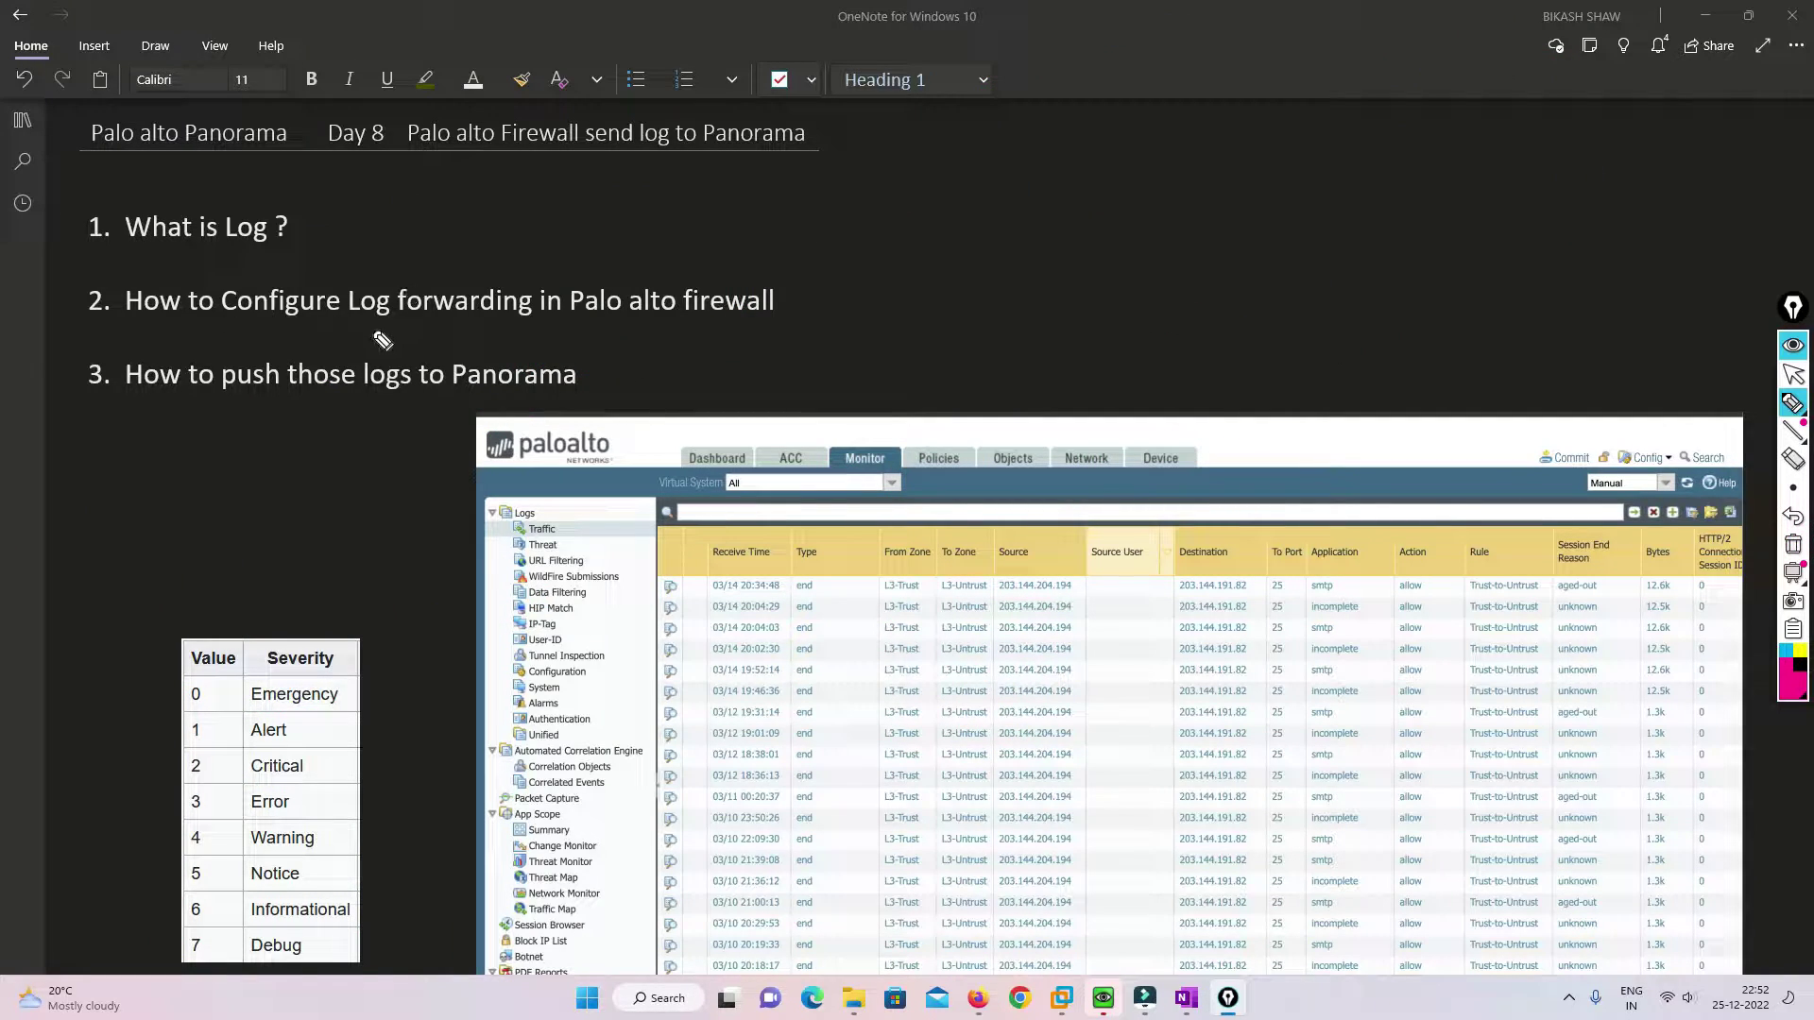
Underline "Log forwarding in Palo" with an arrow to the third question, and sketch a box holding bracketed log lines.
mouse_move(348, 327)
mouse_down()
mouse_move(606, 325)
mouse_move(665, 352)
mouse_move(619, 387)
mouse_up()
mouse_move(915, 338)
mouse_down()
mouse_move(899, 251)
mouse_move(1099, 199)
mouse_move(935, 347)
mouse_up()
mouse_move(928, 225)
mouse_down()
mouse_move(971, 212)
mouse_move(975, 235)
mouse_up()
mouse_move(947, 262)
mouse_down()
mouse_move(1006, 242)
mouse_move(1011, 259)
mouse_up()
drag(1012, 187, 1044, 257)
drag(924, 215, 936, 288)
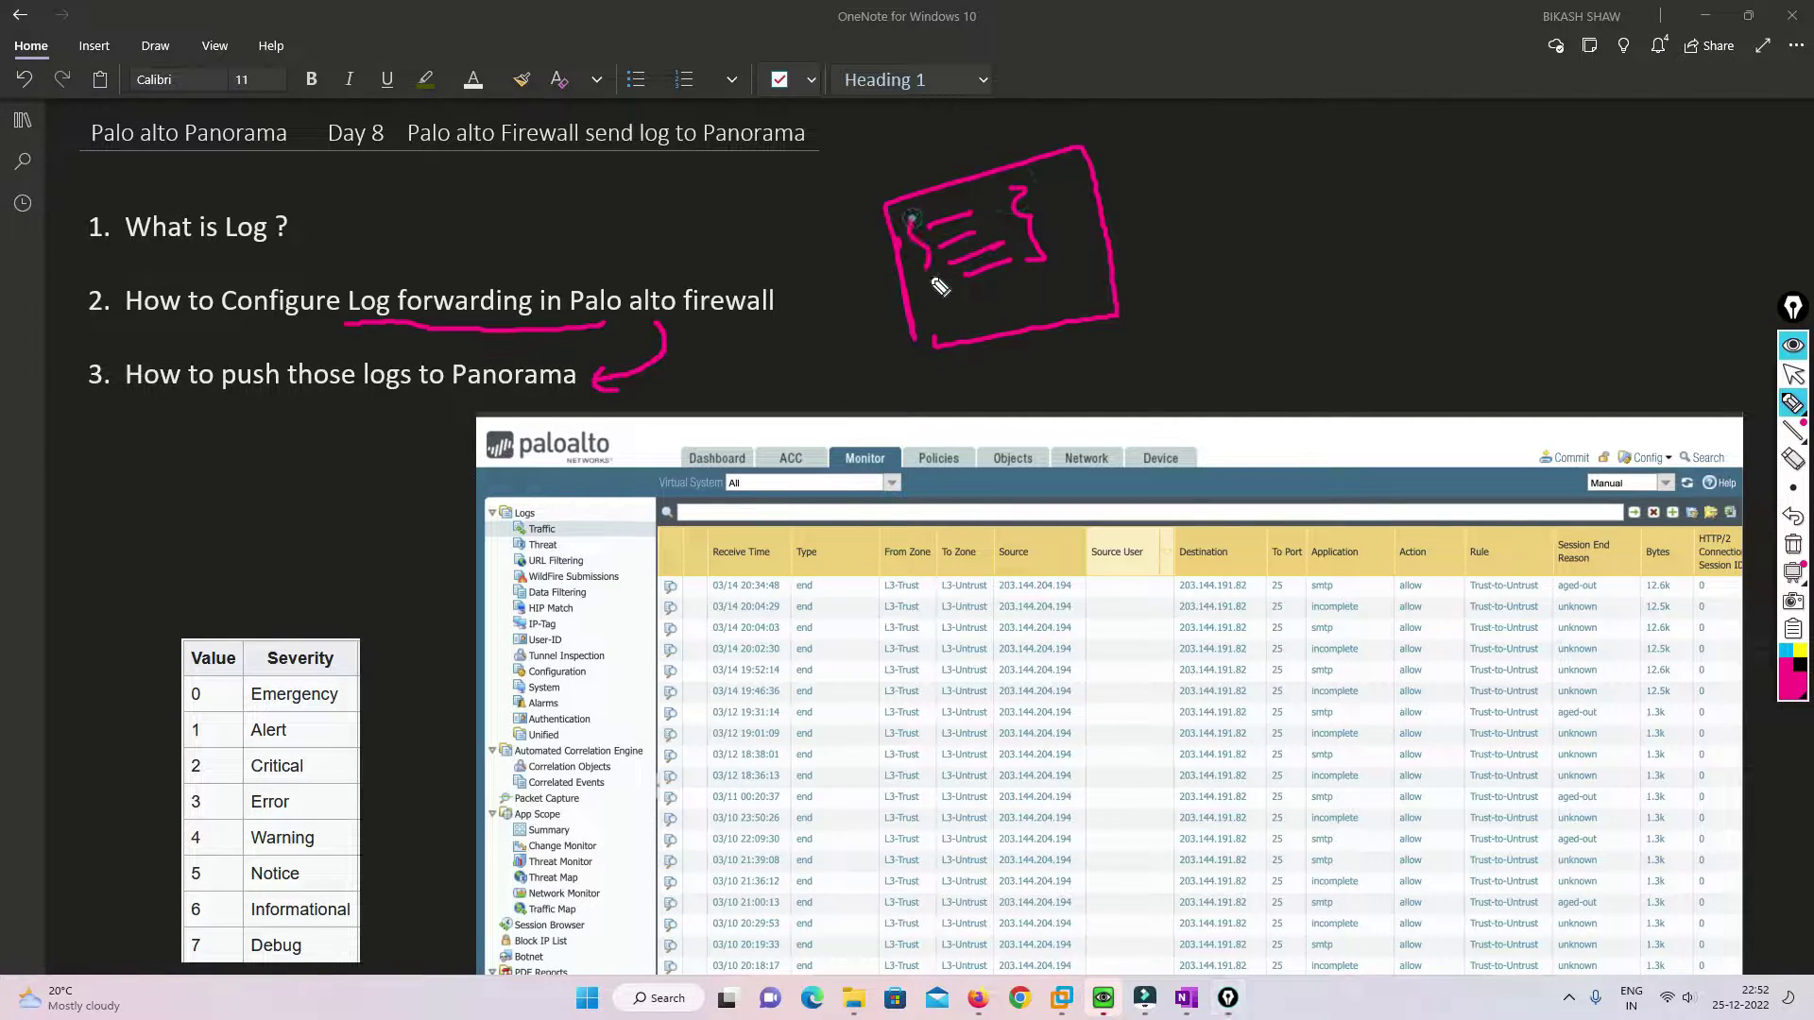
Label the box "Panorama" and draw arrows from it to a circled, underlined Palo firewall note.
mouse_move(1048, 211)
mouse_down()
mouse_move(1168, 184)
mouse_move(1146, 193)
mouse_up()
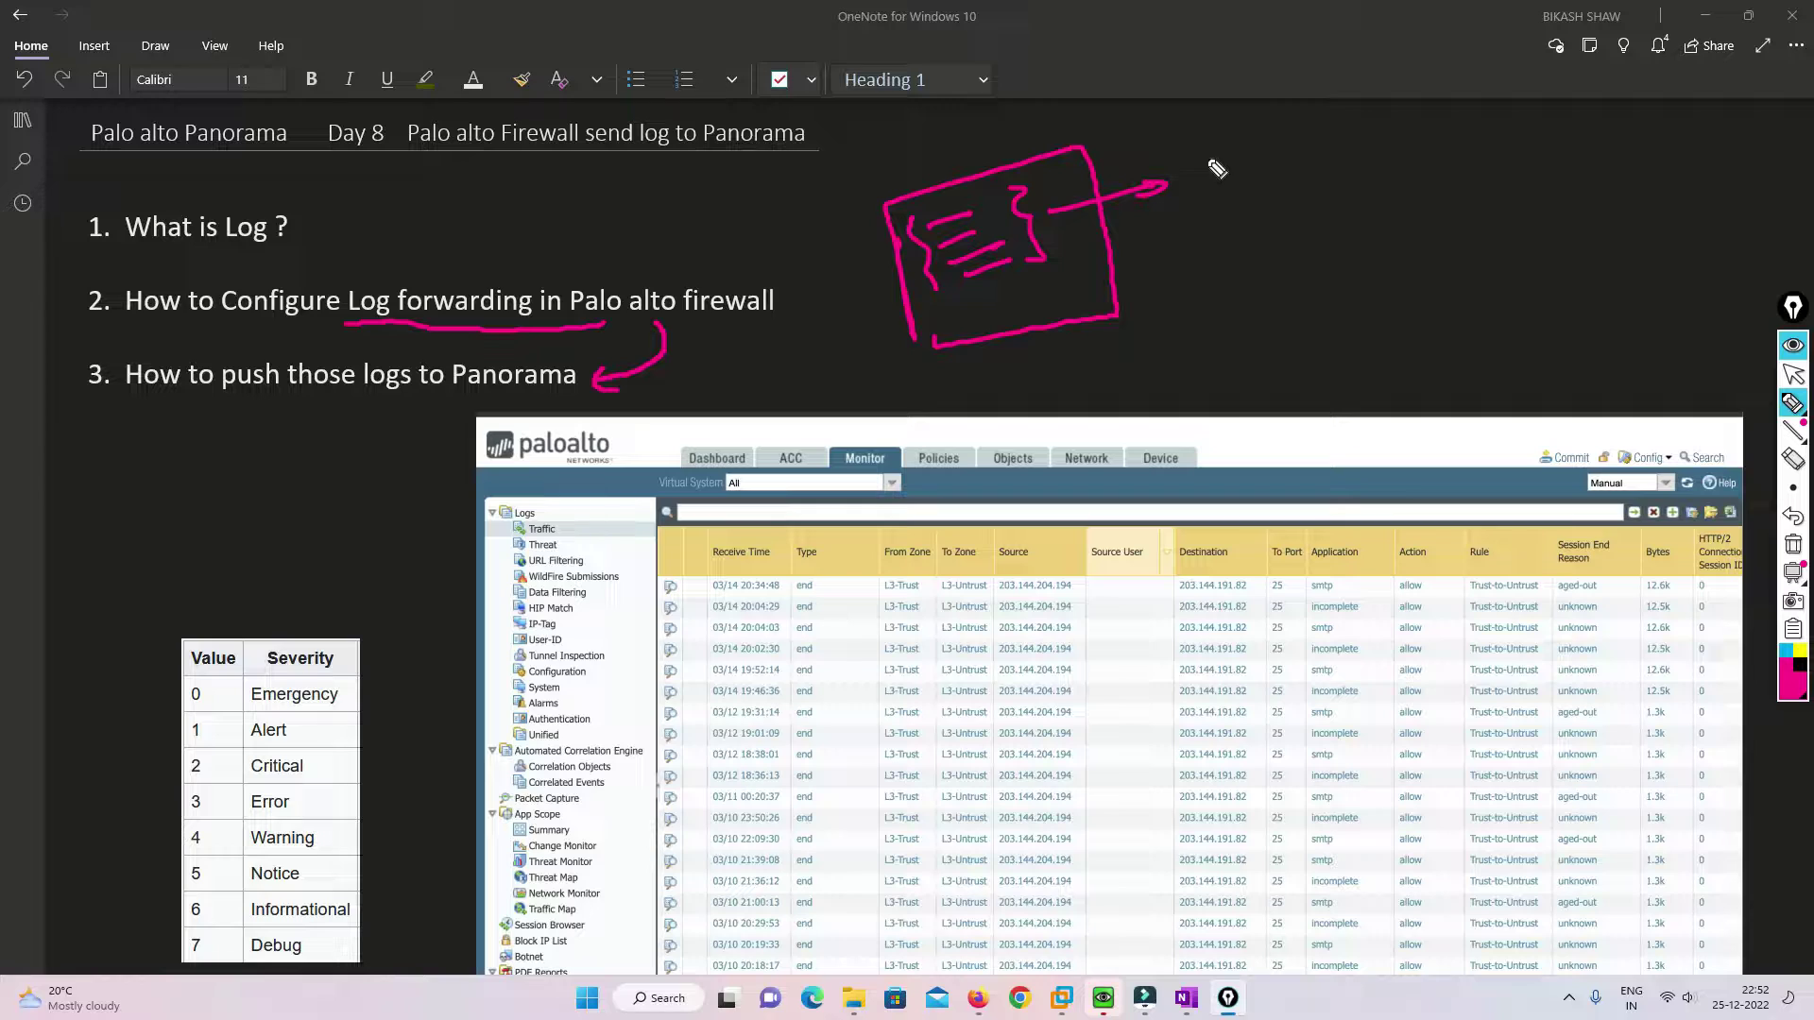
mouse_move(1211, 142)
mouse_down()
mouse_move(1215, 173)
mouse_move(1235, 141)
mouse_move(1273, 144)
mouse_move(1351, 95)
mouse_up()
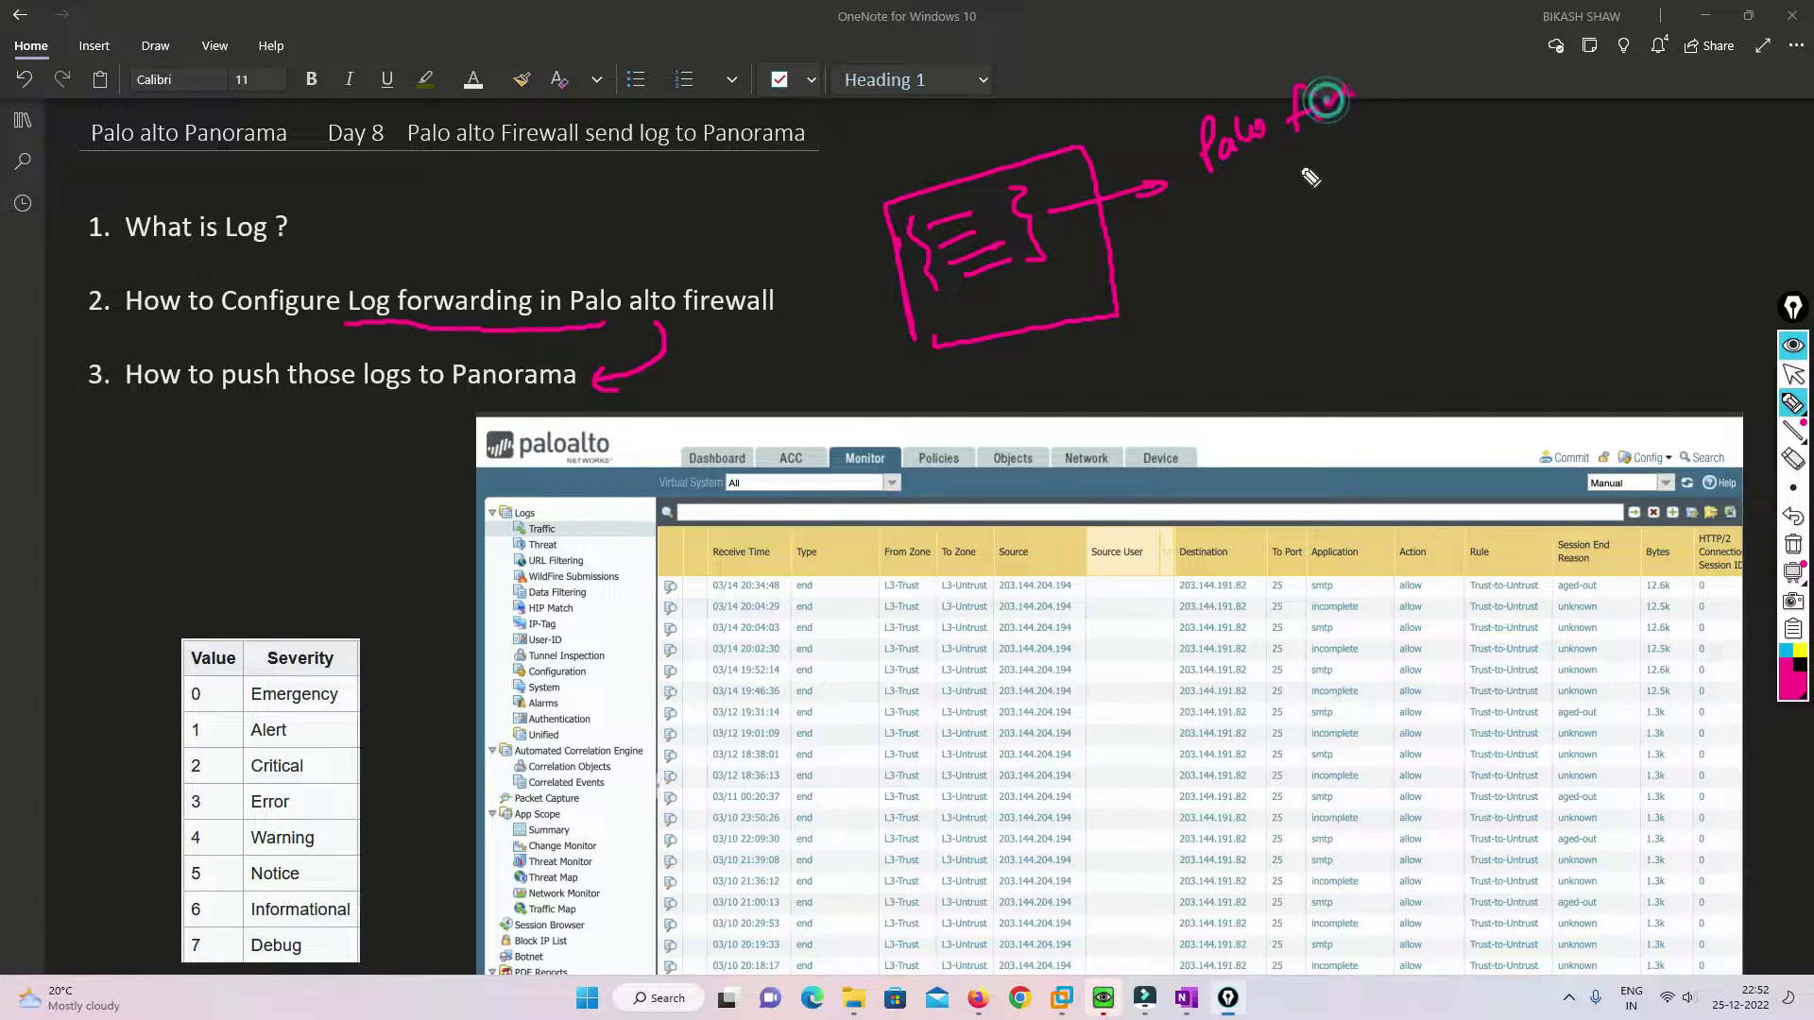
mouse_move(956, 341)
mouse_down()
mouse_move(1047, 275)
mouse_move(1099, 294)
mouse_move(1189, 258)
mouse_move(1240, 185)
mouse_up()
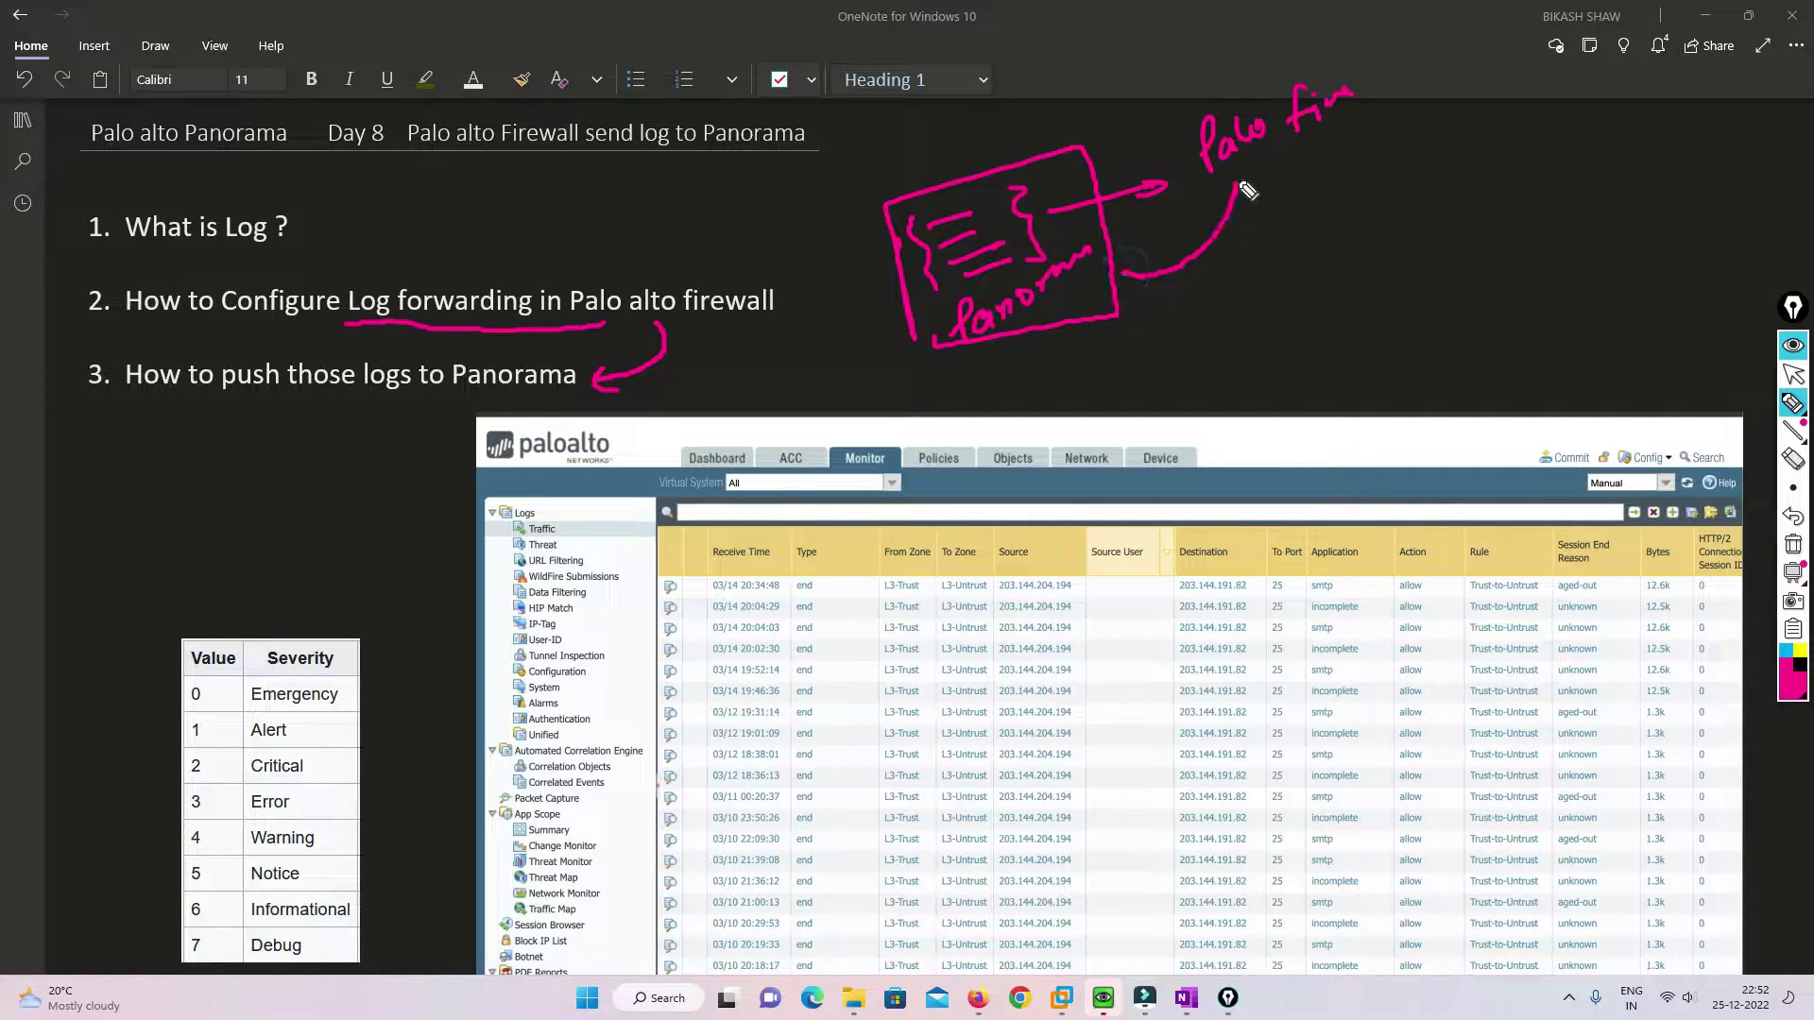
mouse_move(1347, 59)
mouse_down()
mouse_move(1272, 178)
mouse_move(1394, 120)
mouse_move(1354, 58)
mouse_up()
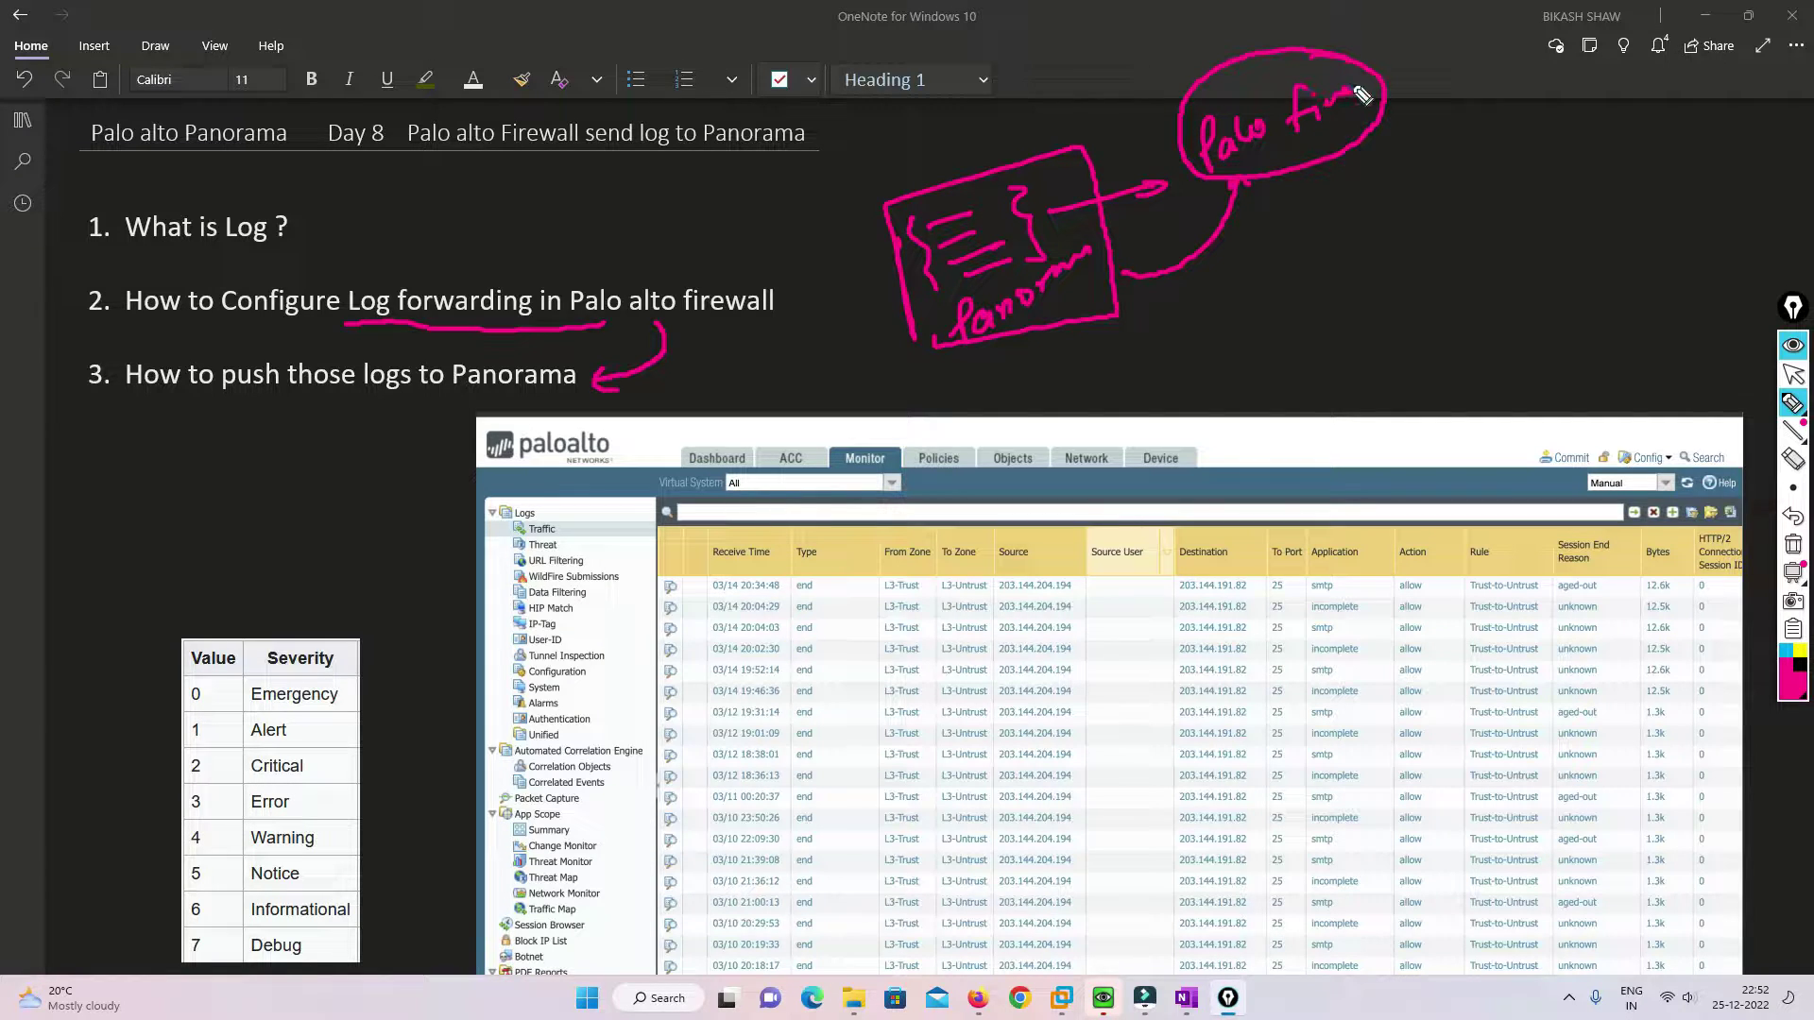
drag(1283, 154, 1321, 155)
Connect the Panorama box to a circled "100" and draw an arrow from it to a small box marked X.
mouse_move(1123, 277)
mouse_down()
mouse_move(1455, 189)
mouse_move(1491, 198)
mouse_move(1515, 157)
mouse_up()
drag(1545, 140, 1554, 82)
drag(1462, 121, 1556, 76)
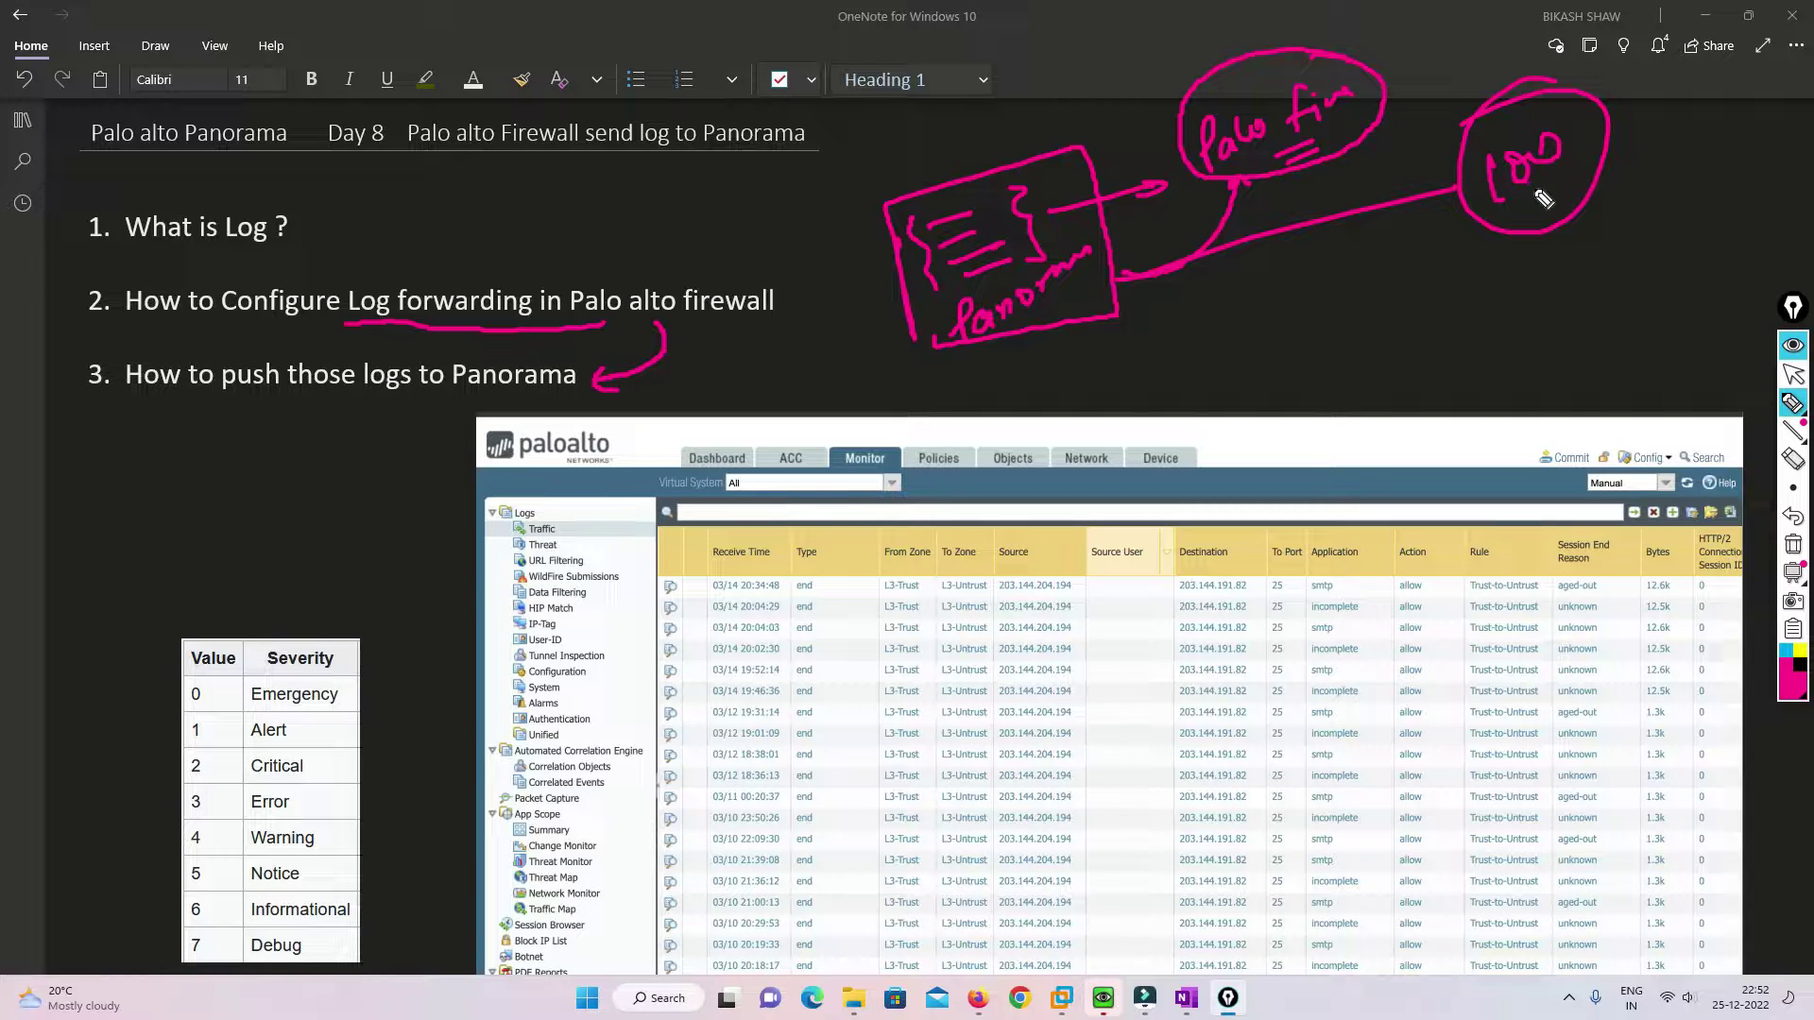
mouse_move(1546, 200)
mouse_down()
mouse_move(1554, 269)
mouse_move(1617, 257)
mouse_move(1530, 352)
mouse_move(1617, 261)
mouse_move(1585, 337)
mouse_up()
drag(1581, 305, 1561, 342)
drag(1622, 271, 1694, 214)
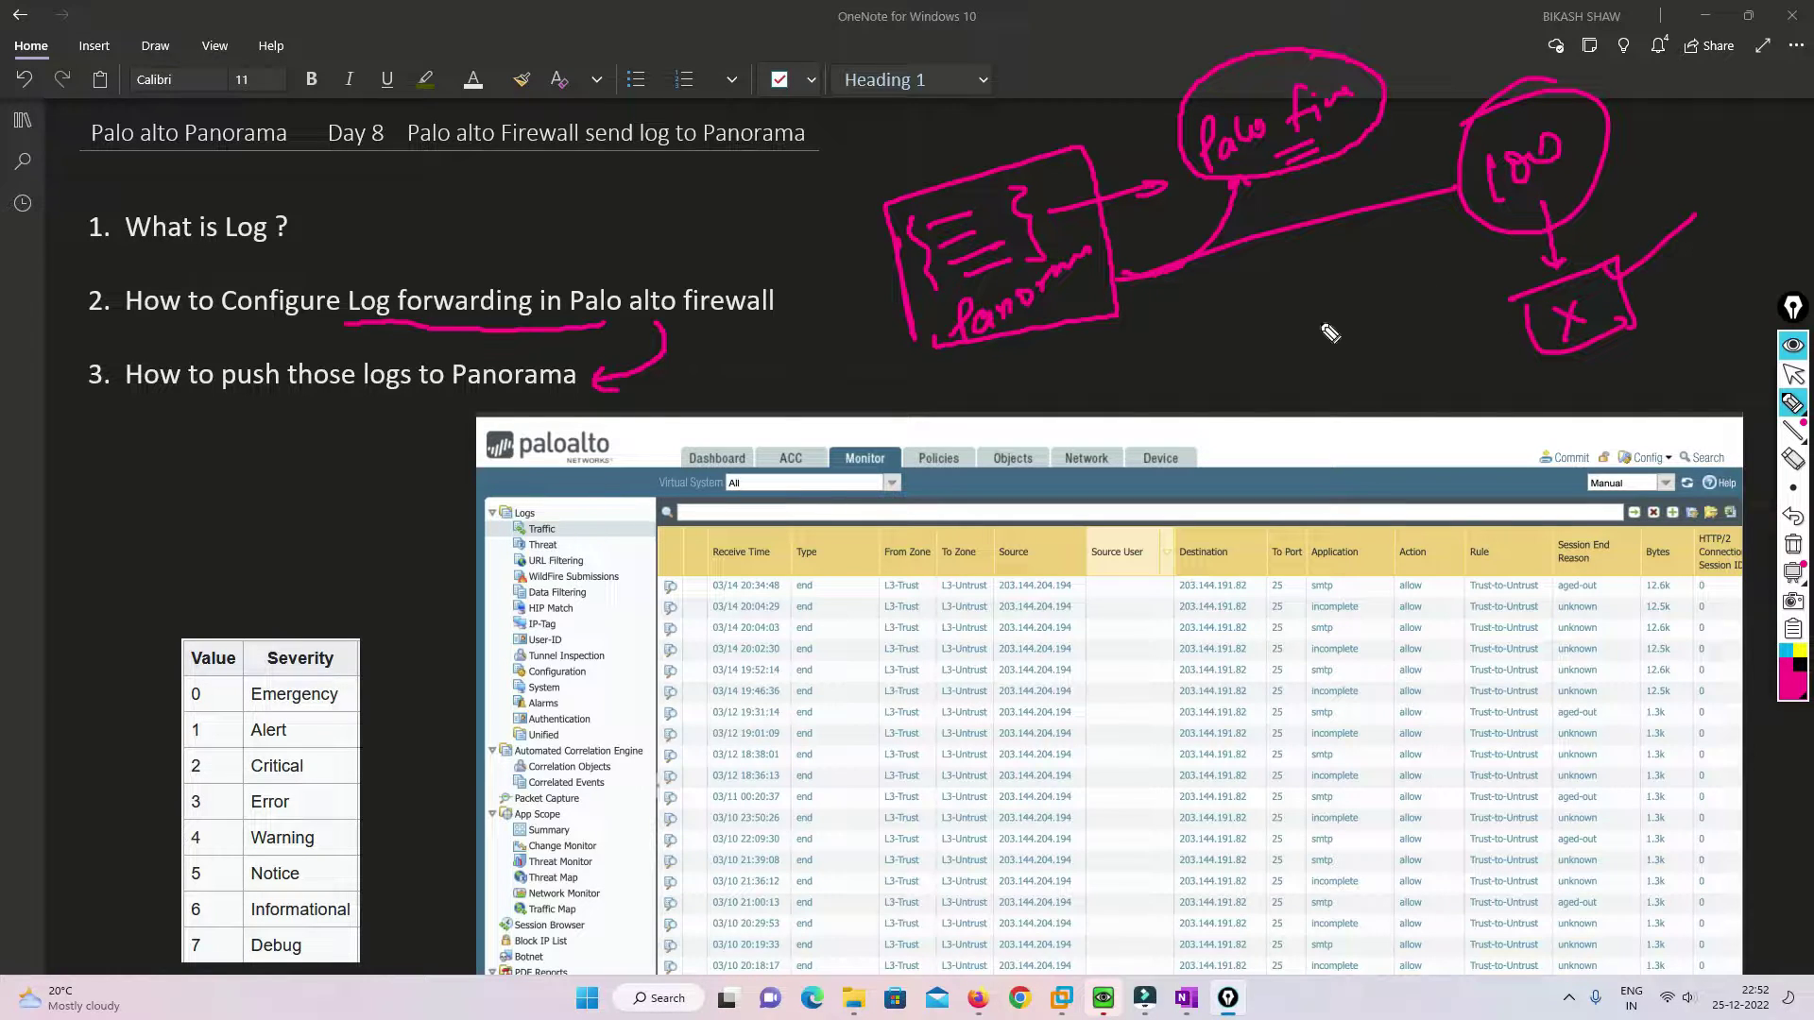
Circle "Panorama" in the third question and the Logs heading in the firewall image.
mouse_move(601, 327)
mouse_down()
mouse_move(515, 336)
mouse_move(457, 381)
mouse_move(581, 388)
mouse_move(567, 349)
mouse_move(612, 341)
mouse_up()
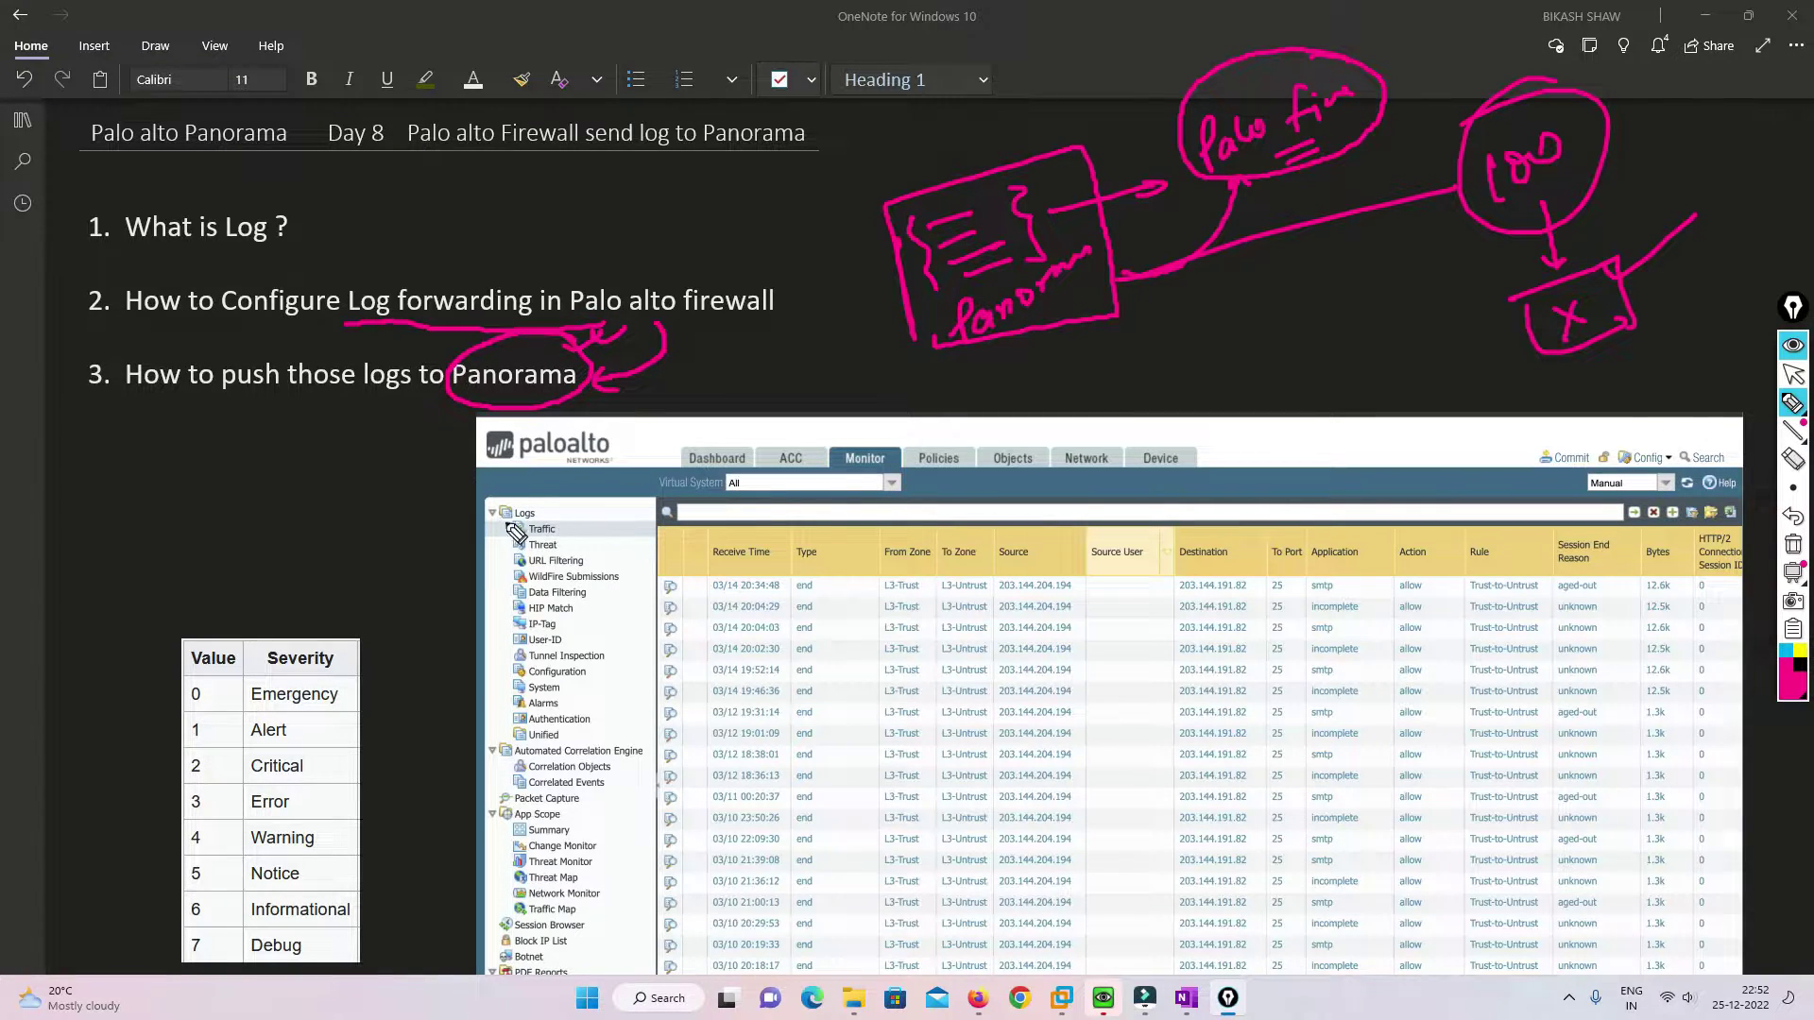
mouse_move(540, 500)
mouse_down()
mouse_move(510, 492)
mouse_move(485, 520)
mouse_move(567, 520)
mouse_move(540, 495)
mouse_up()
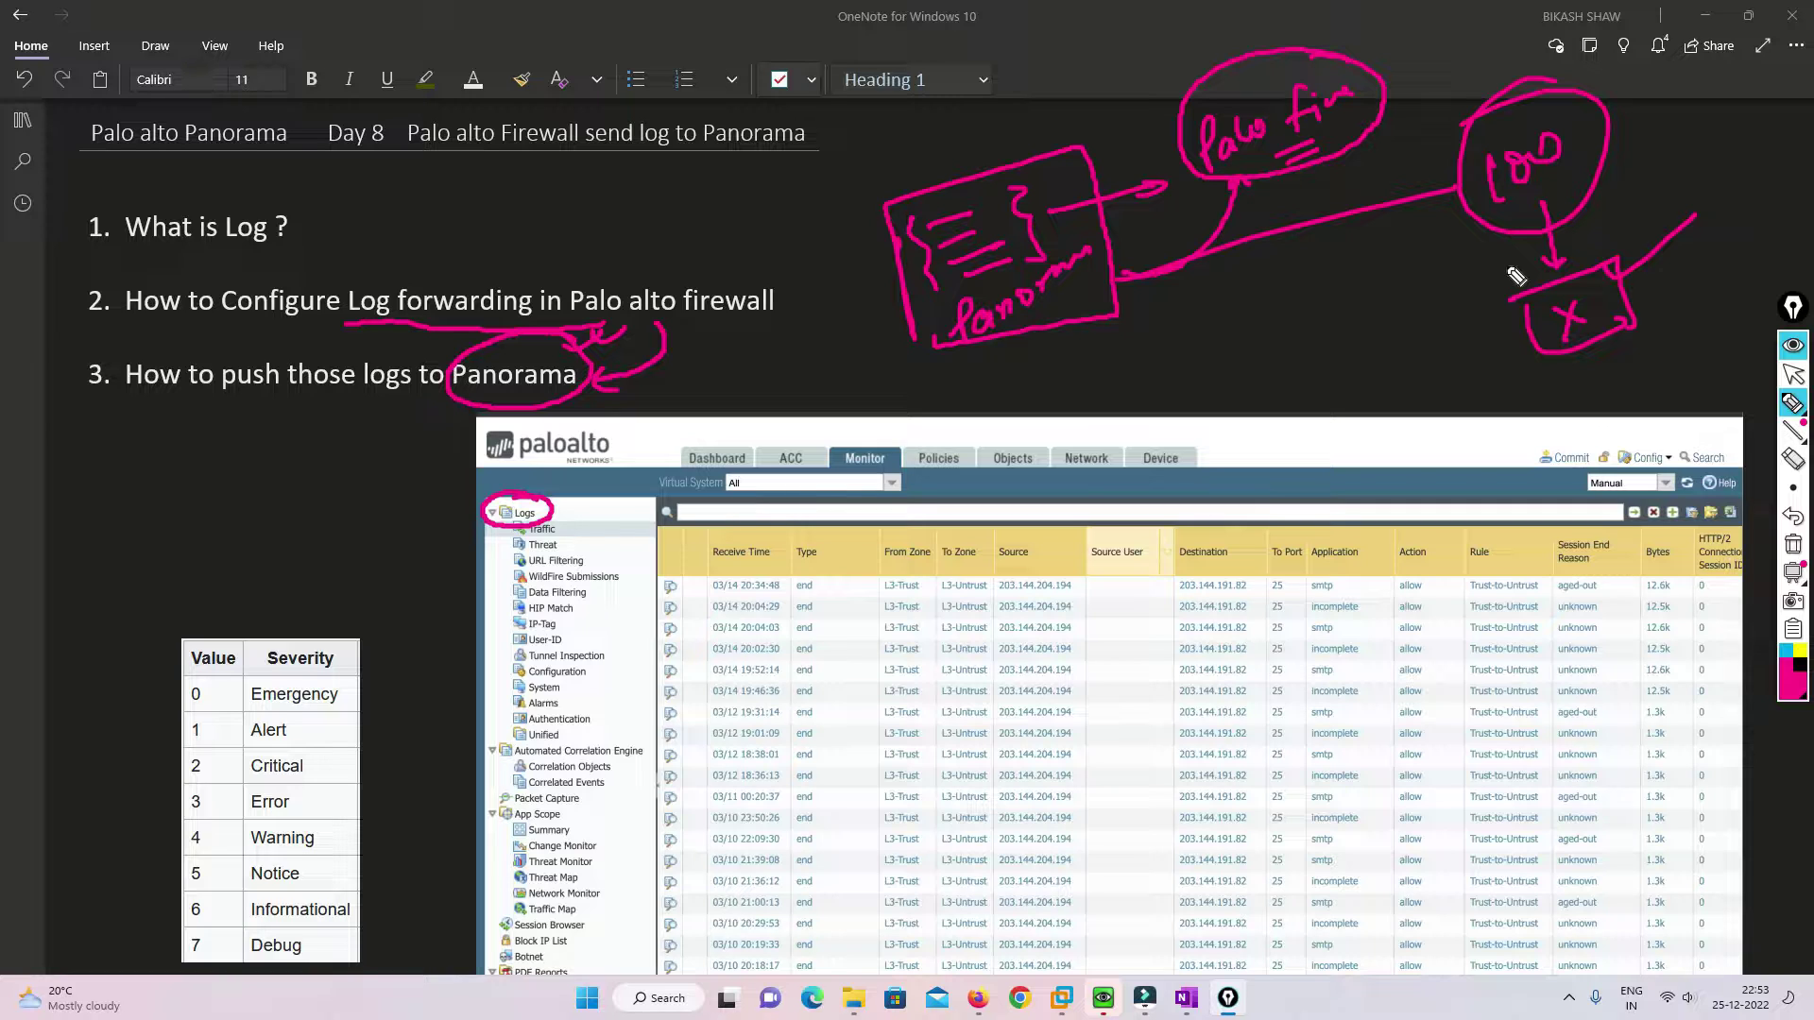
mouse_move(1283, 272)
mouse_down()
mouse_move(1293, 328)
mouse_move(1346, 285)
mouse_move(1340, 345)
mouse_up()
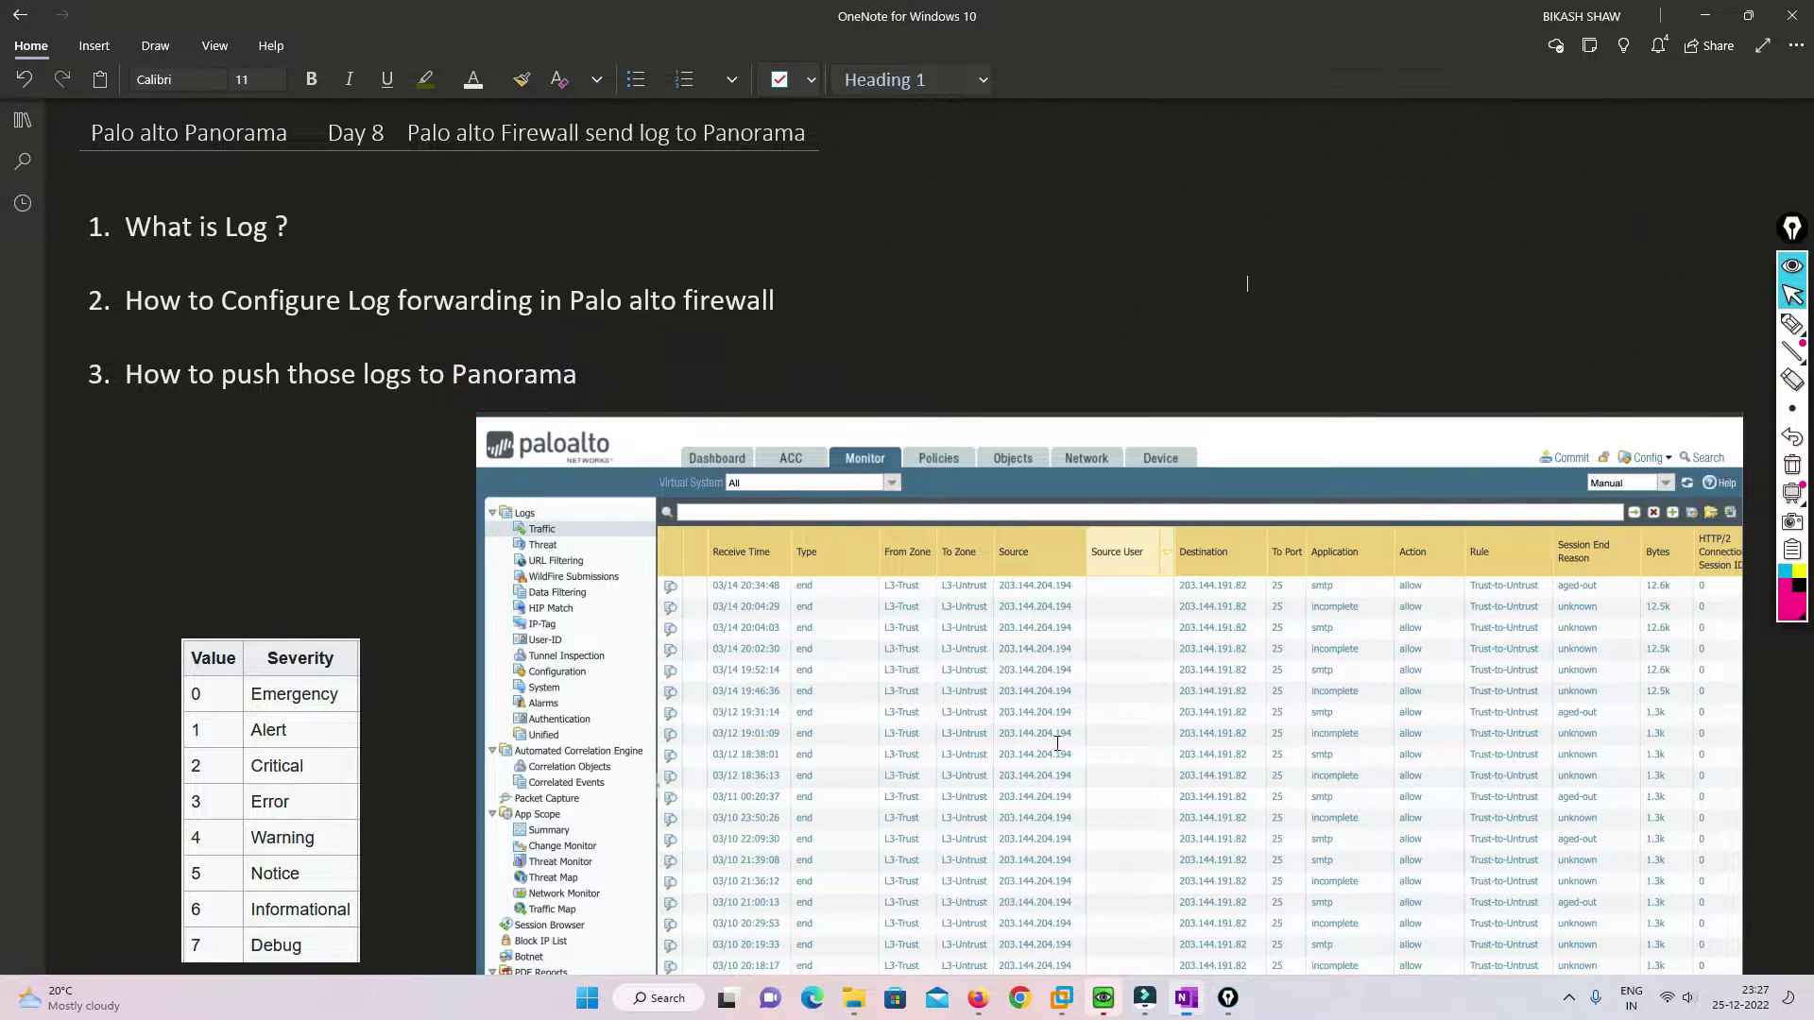
Switch to the EVE topology in Firefox and draw lines from the India, UK, USA and Aus firewalls toward Panorama.
click(989, 994)
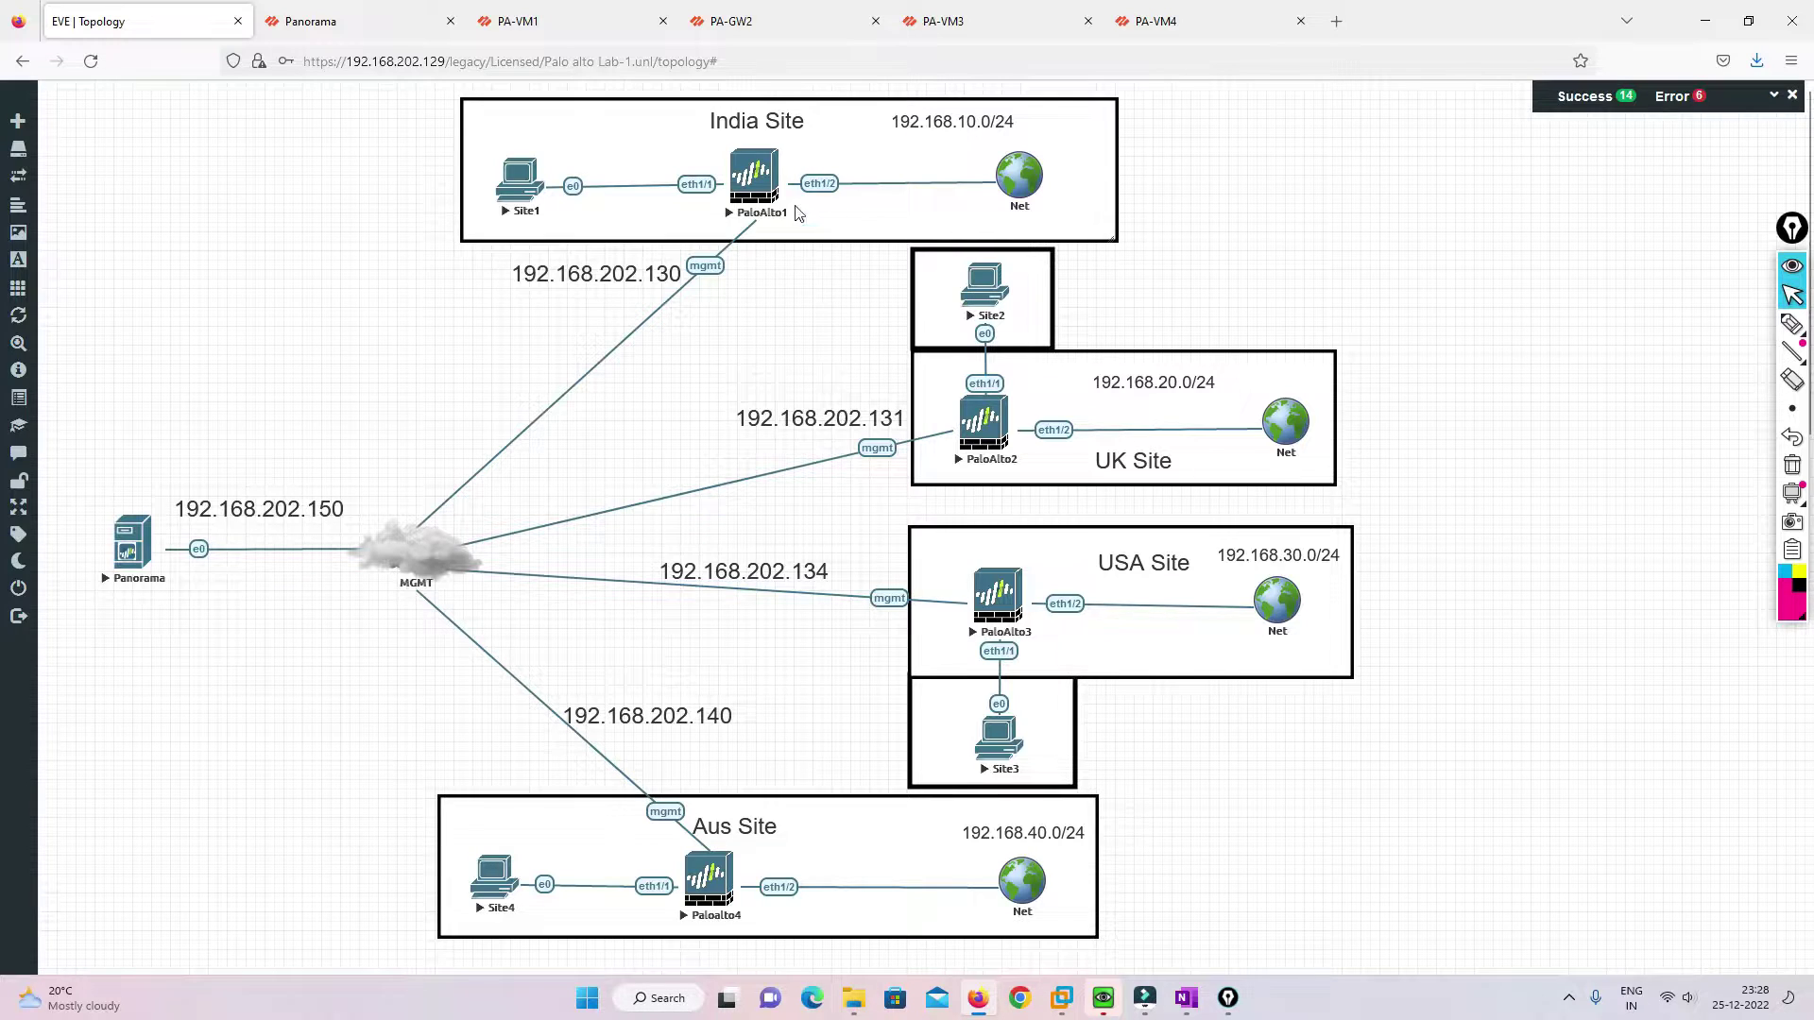
click(1793, 324)
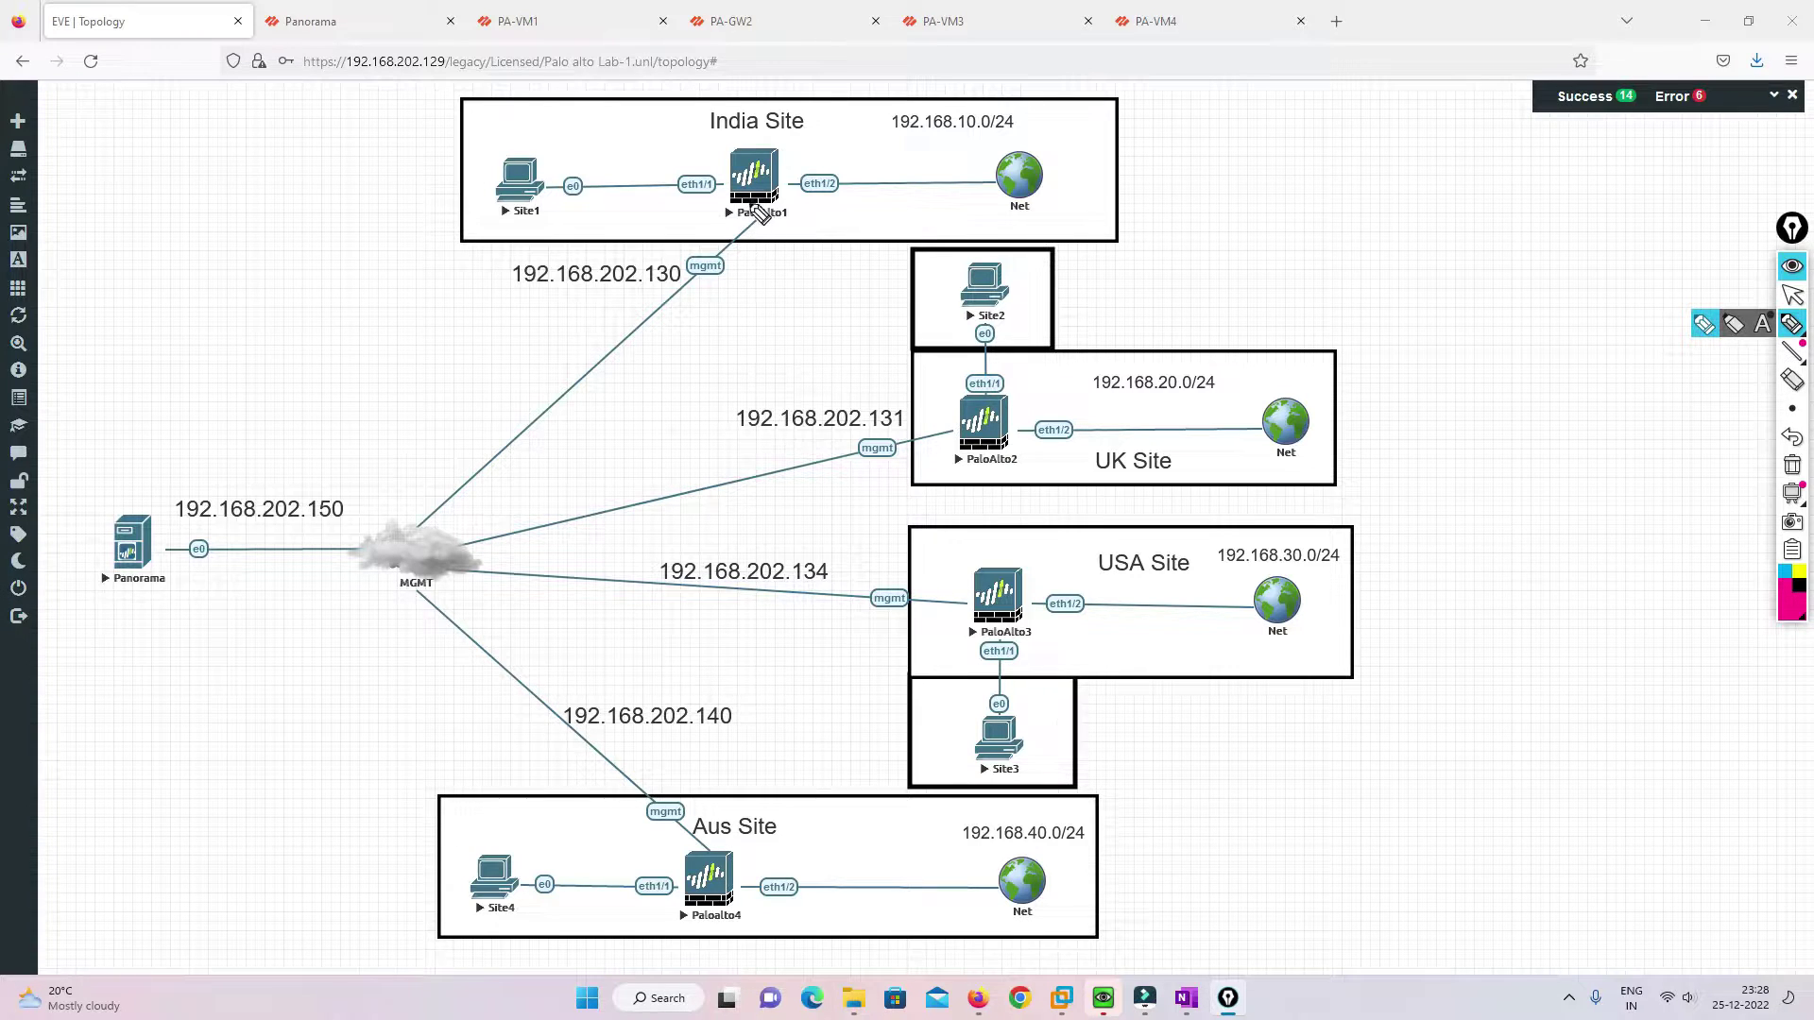
mouse_move(753, 196)
mouse_down()
mouse_move(195, 534)
mouse_move(227, 536)
mouse_up()
mouse_move(943, 401)
mouse_down()
mouse_move(729, 422)
mouse_move(578, 492)
mouse_up()
drag(950, 624, 515, 598)
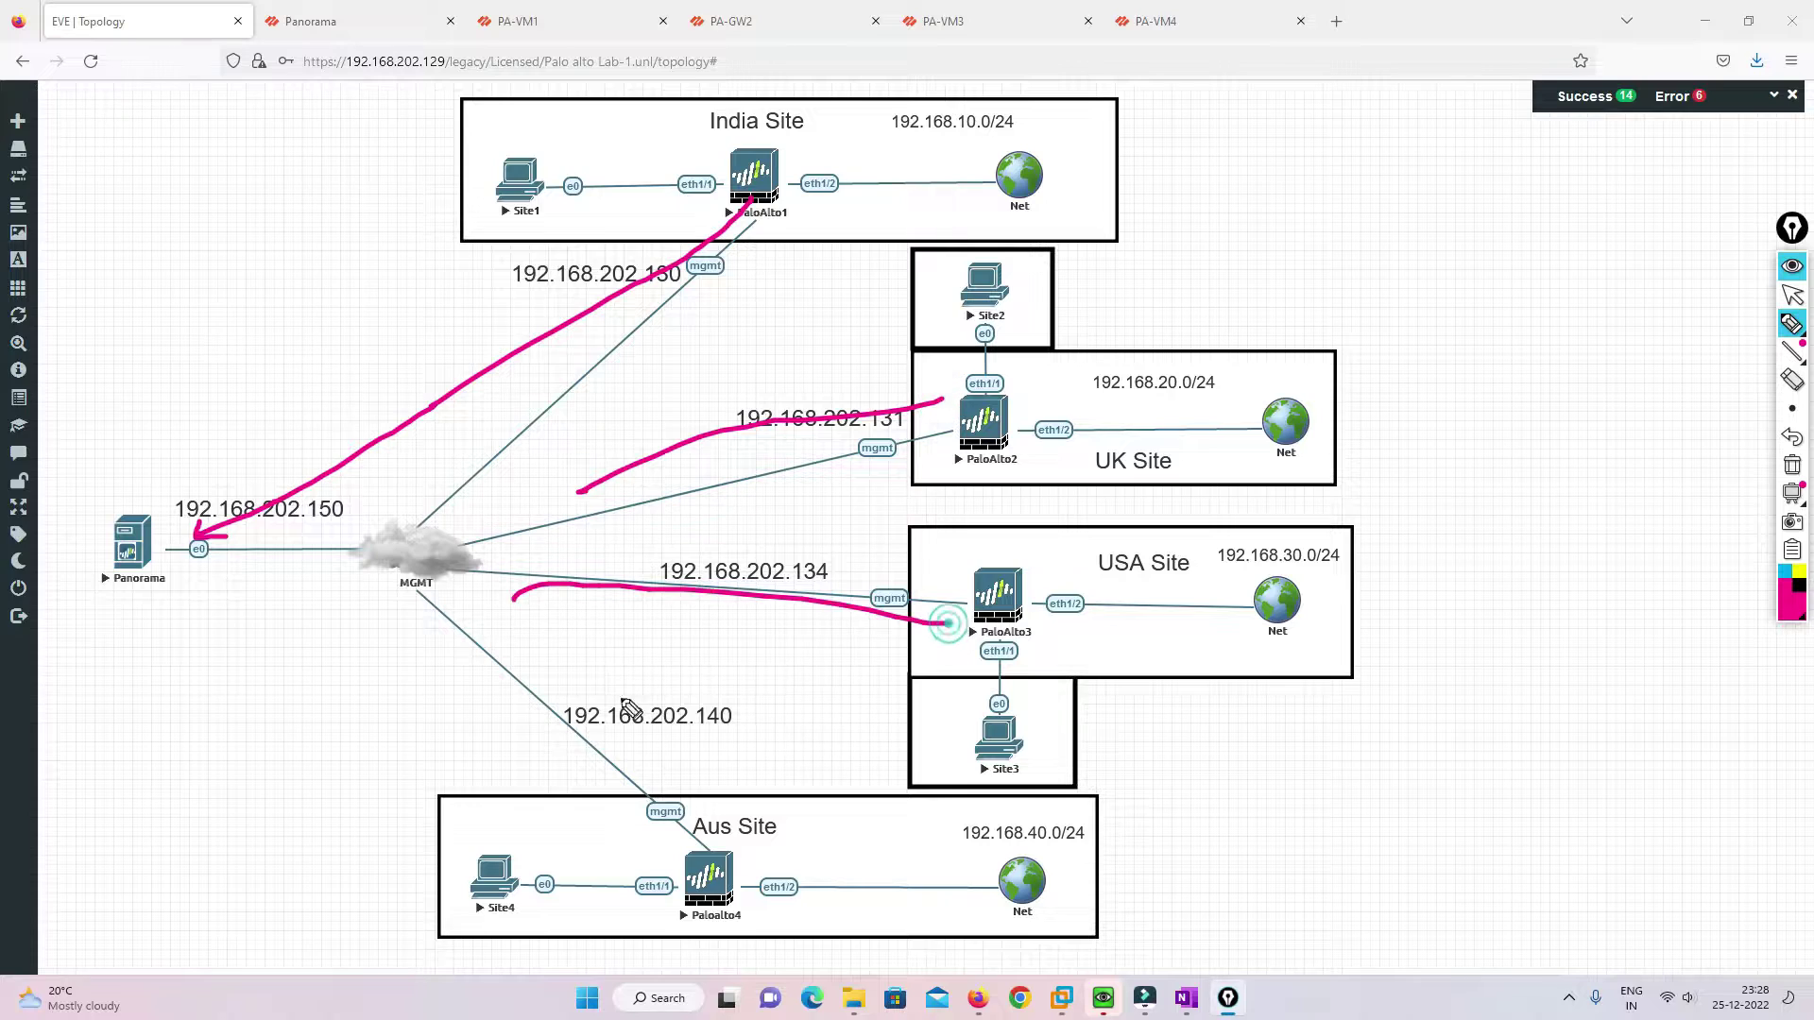
drag(364, 547, 668, 756)
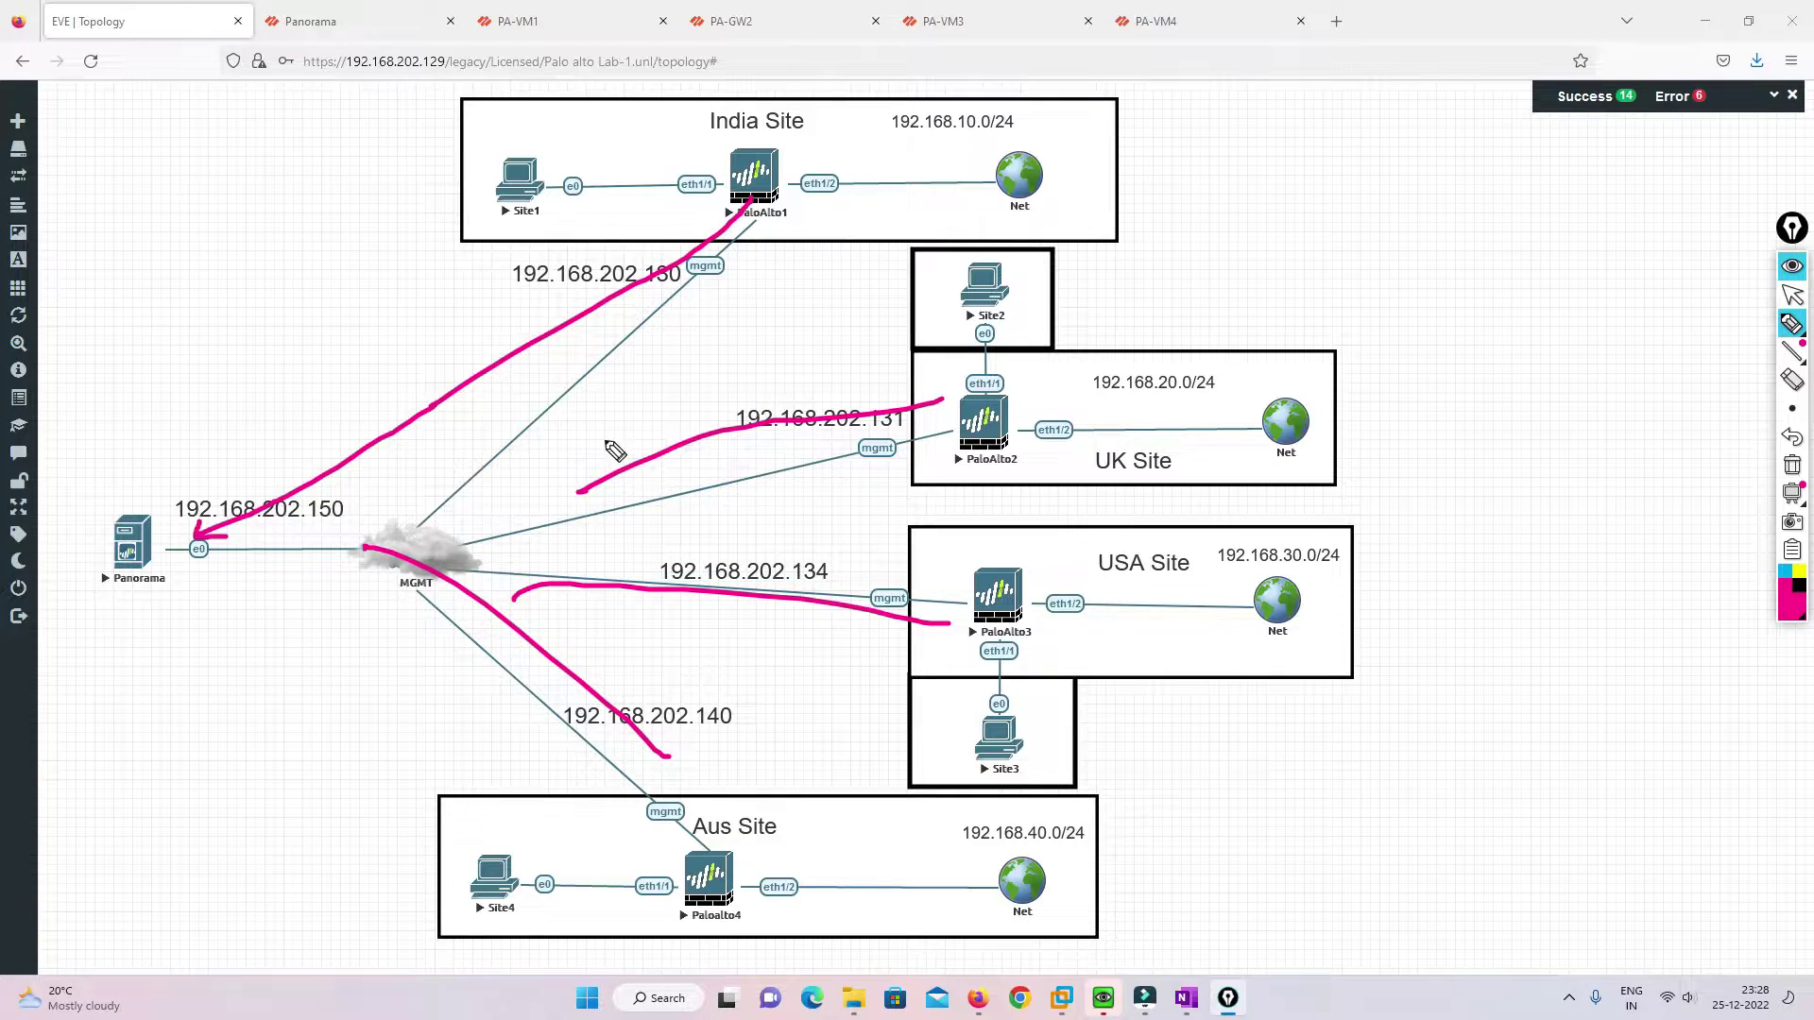
Draw an arrow up from the Panorama node and handwrite "4 CPU" and "8GB RAM", underlining both.
mouse_move(139, 512)
mouse_down()
mouse_move(138, 399)
mouse_move(152, 414)
mouse_move(128, 339)
mouse_move(139, 356)
mouse_up()
mouse_move(175, 315)
mouse_down()
mouse_move(164, 332)
mouse_move(189, 293)
mouse_up()
mouse_move(189, 293)
mouse_down()
mouse_move(193, 312)
mouse_move(219, 276)
mouse_up()
mouse_move(190, 390)
mouse_down()
mouse_move(257, 312)
mouse_move(283, 323)
mouse_move(315, 297)
mouse_move(220, 403)
mouse_up()
click(231, 341)
drag(302, 364, 230, 413)
drag(218, 327, 175, 356)
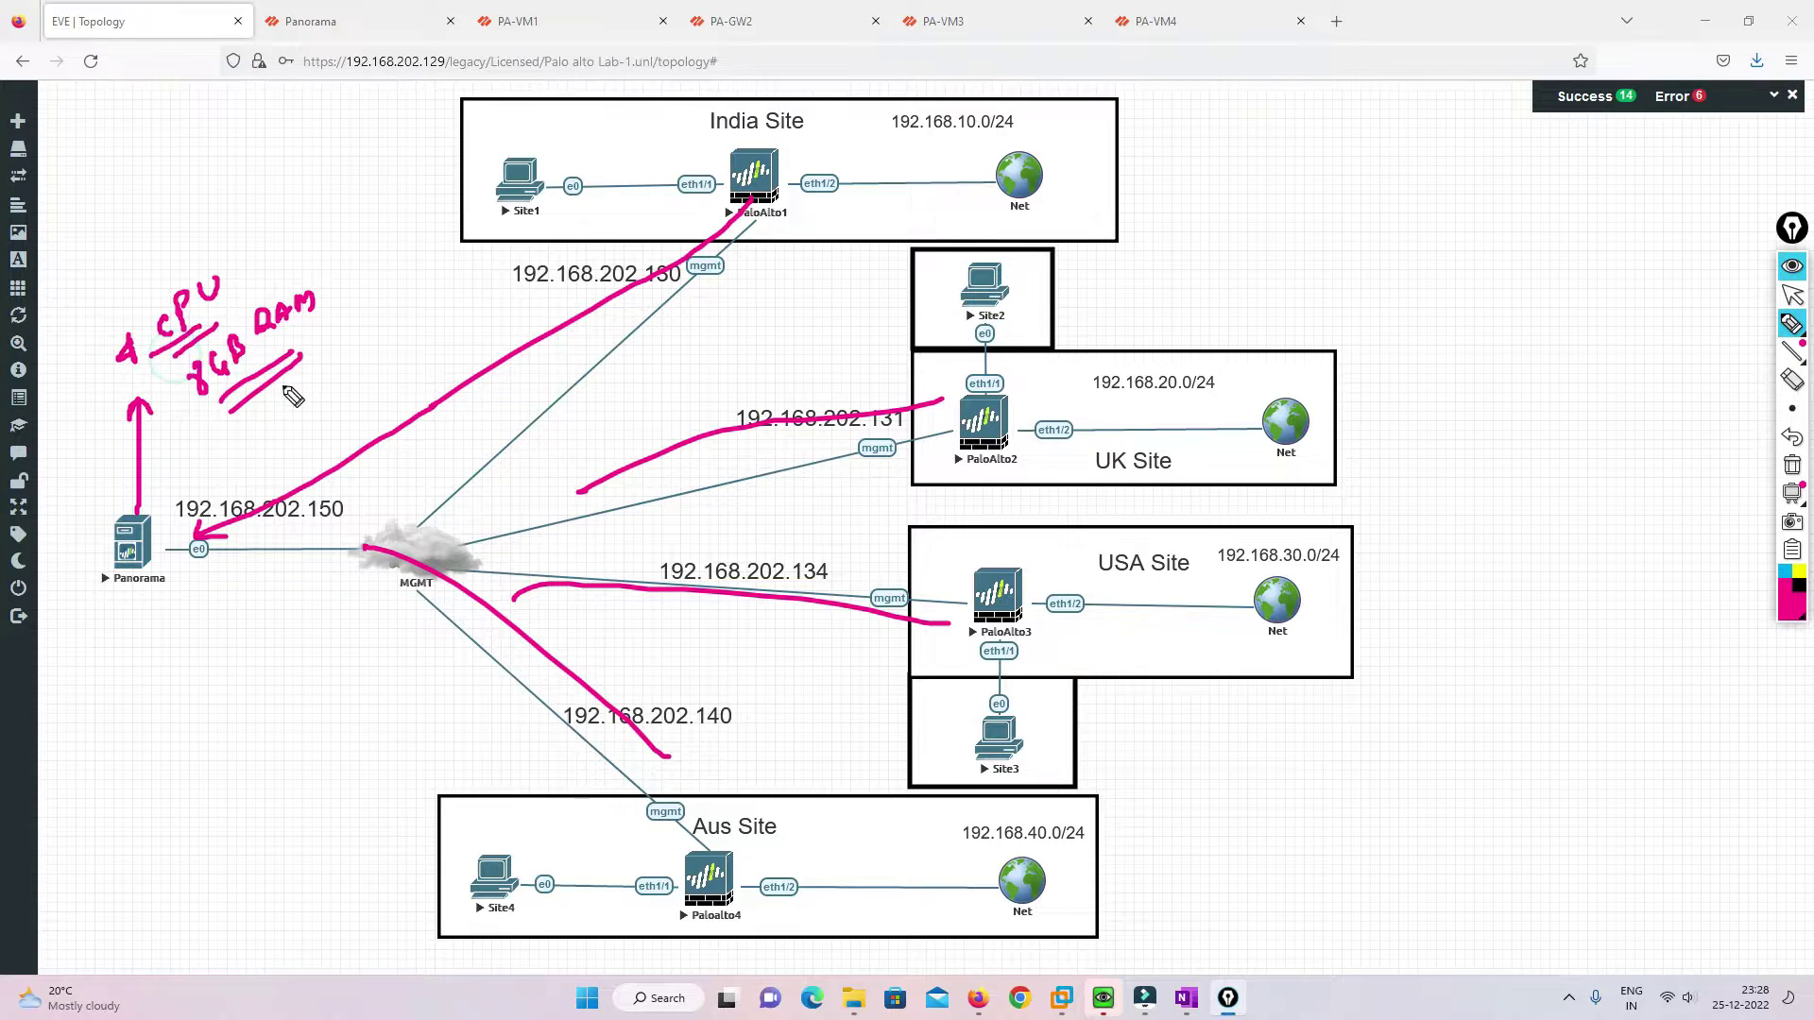
Handwrite "management", "Panorama", "8 CPU" and "16 GB RAM" below the Panorama node, linking the node to the Panorama mode with an arrow.
drag(146, 586, 157, 632)
drag(137, 693, 268, 601)
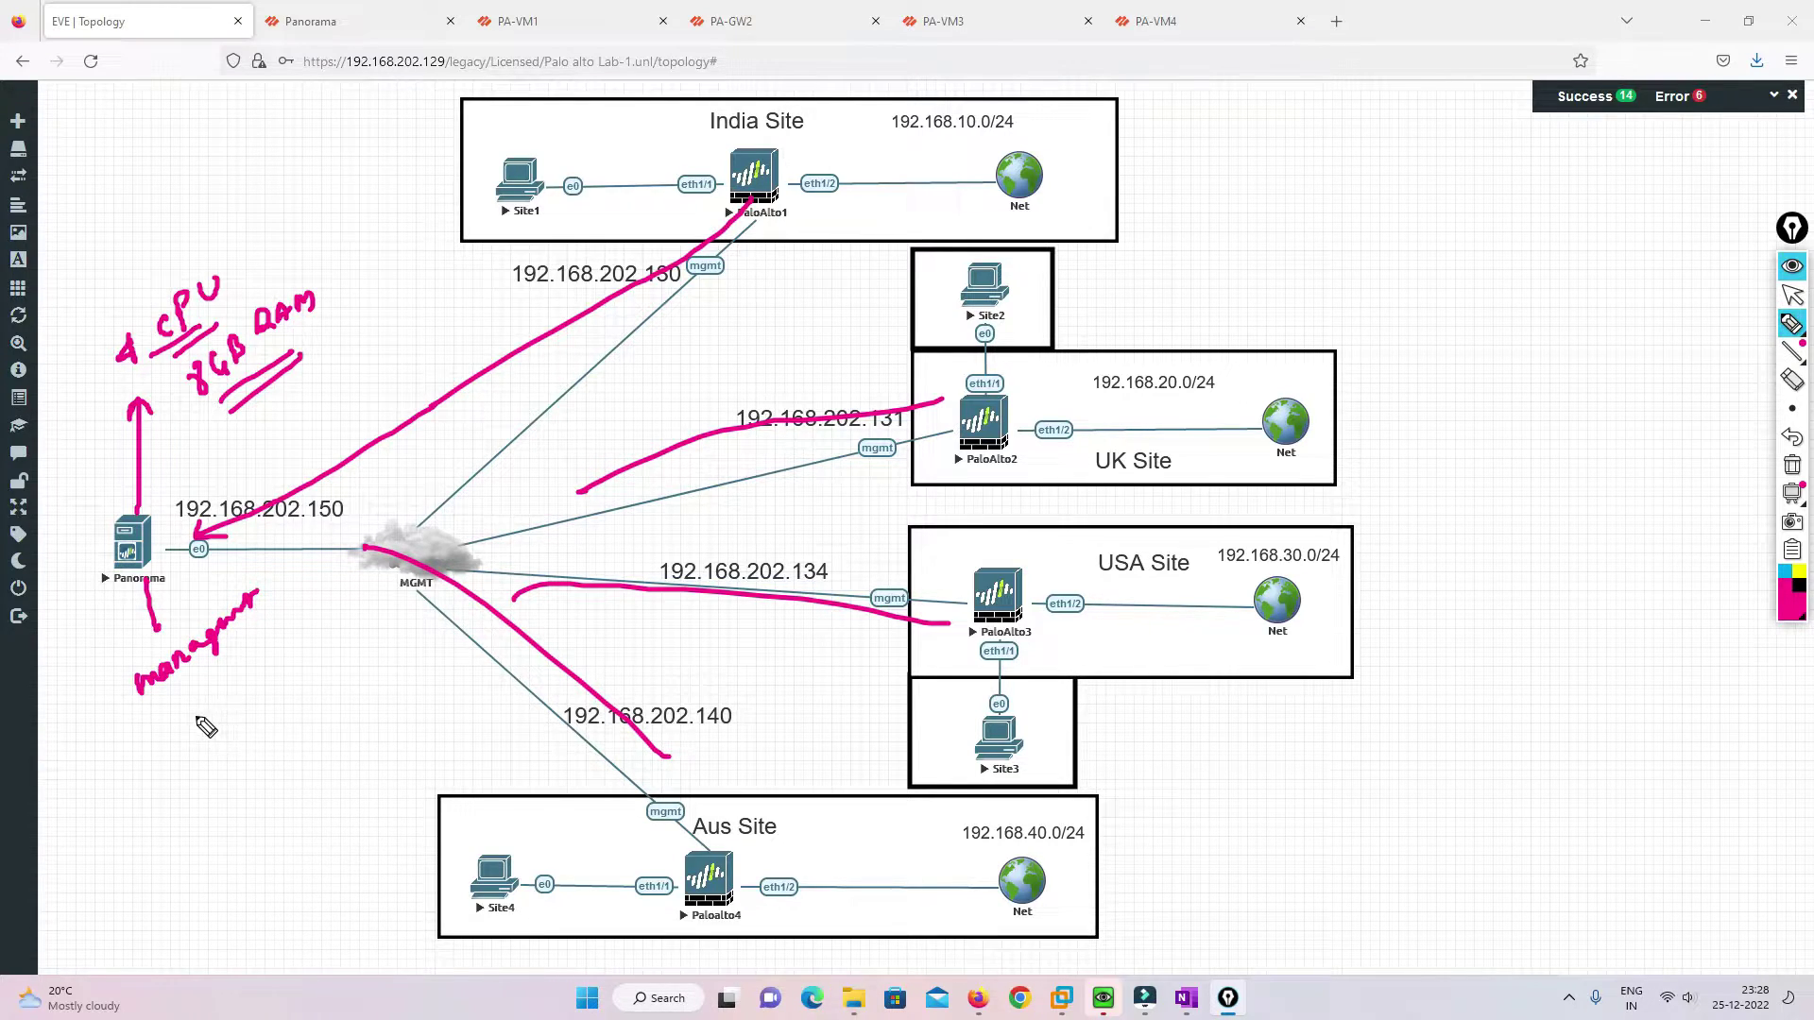
mouse_move(166, 725)
mouse_down()
mouse_move(172, 758)
mouse_move(231, 739)
mouse_move(289, 659)
mouse_up()
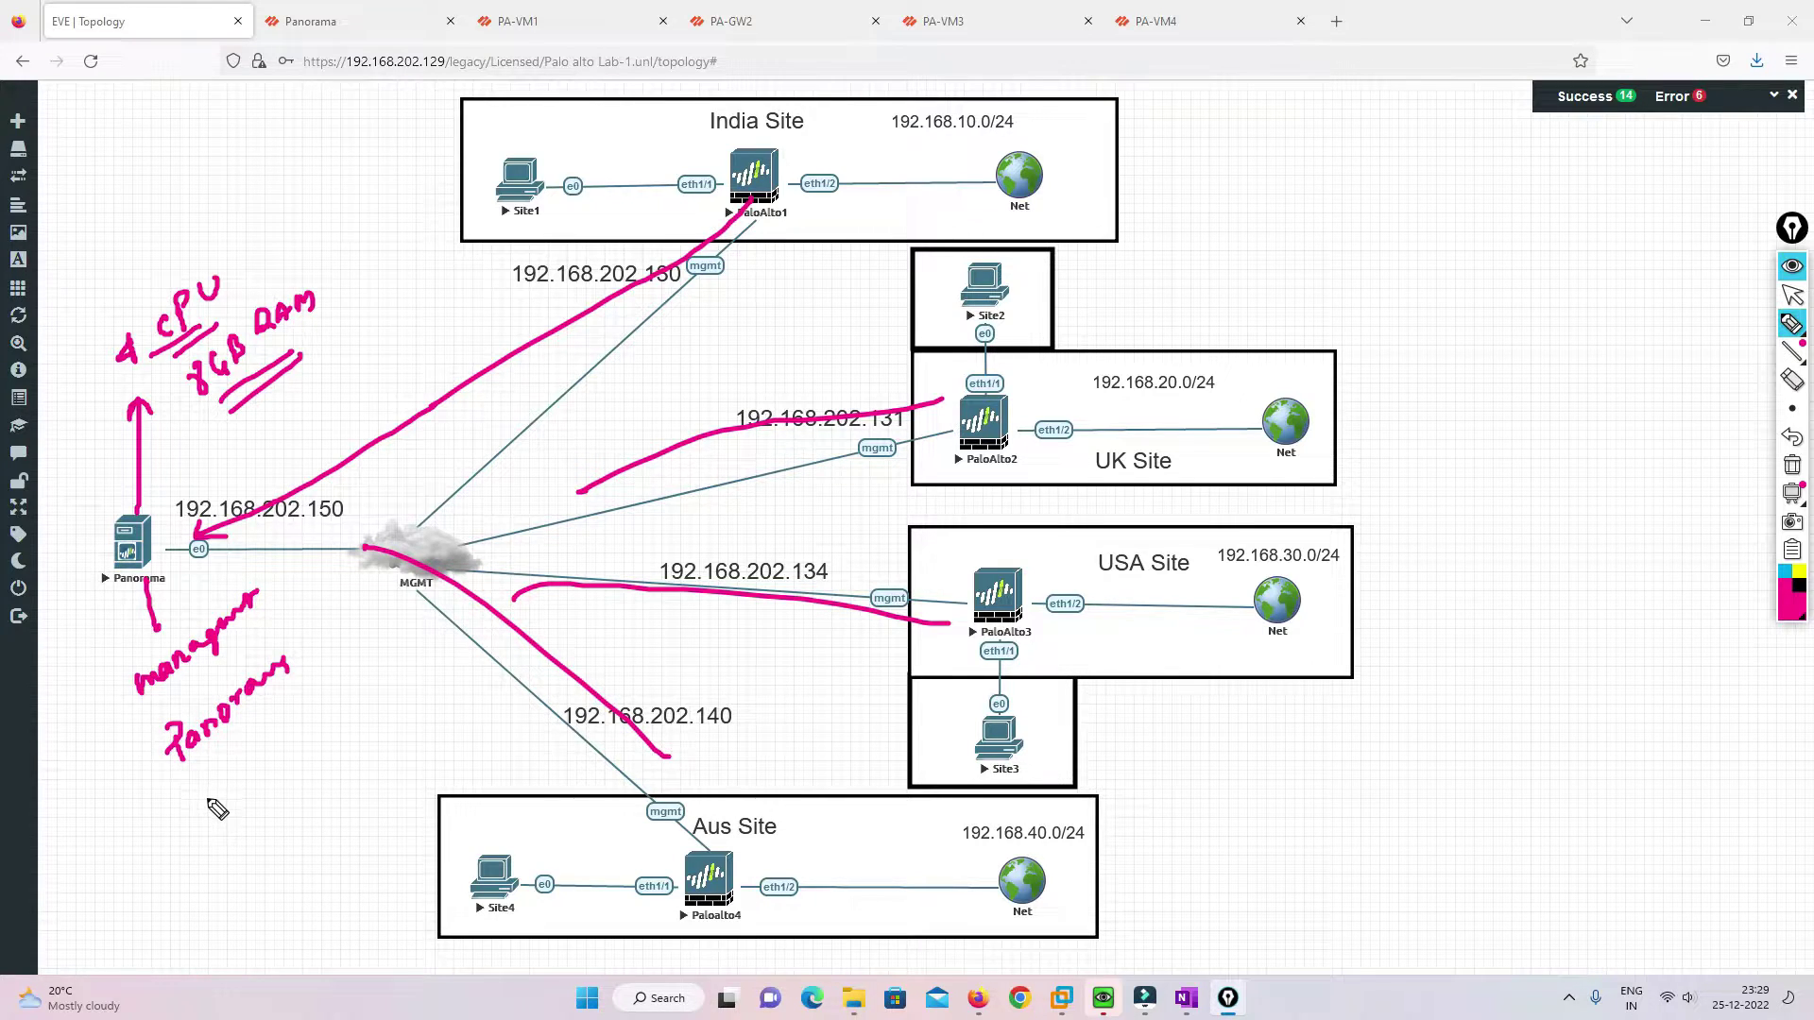
mouse_move(204, 783)
mouse_down()
mouse_move(201, 815)
mouse_move(212, 792)
mouse_move(244, 804)
mouse_move(262, 748)
mouse_move(284, 744)
mouse_up()
mouse_move(226, 849)
mouse_down()
mouse_move(229, 877)
mouse_move(311, 770)
mouse_move(325, 795)
mouse_move(370, 755)
mouse_up()
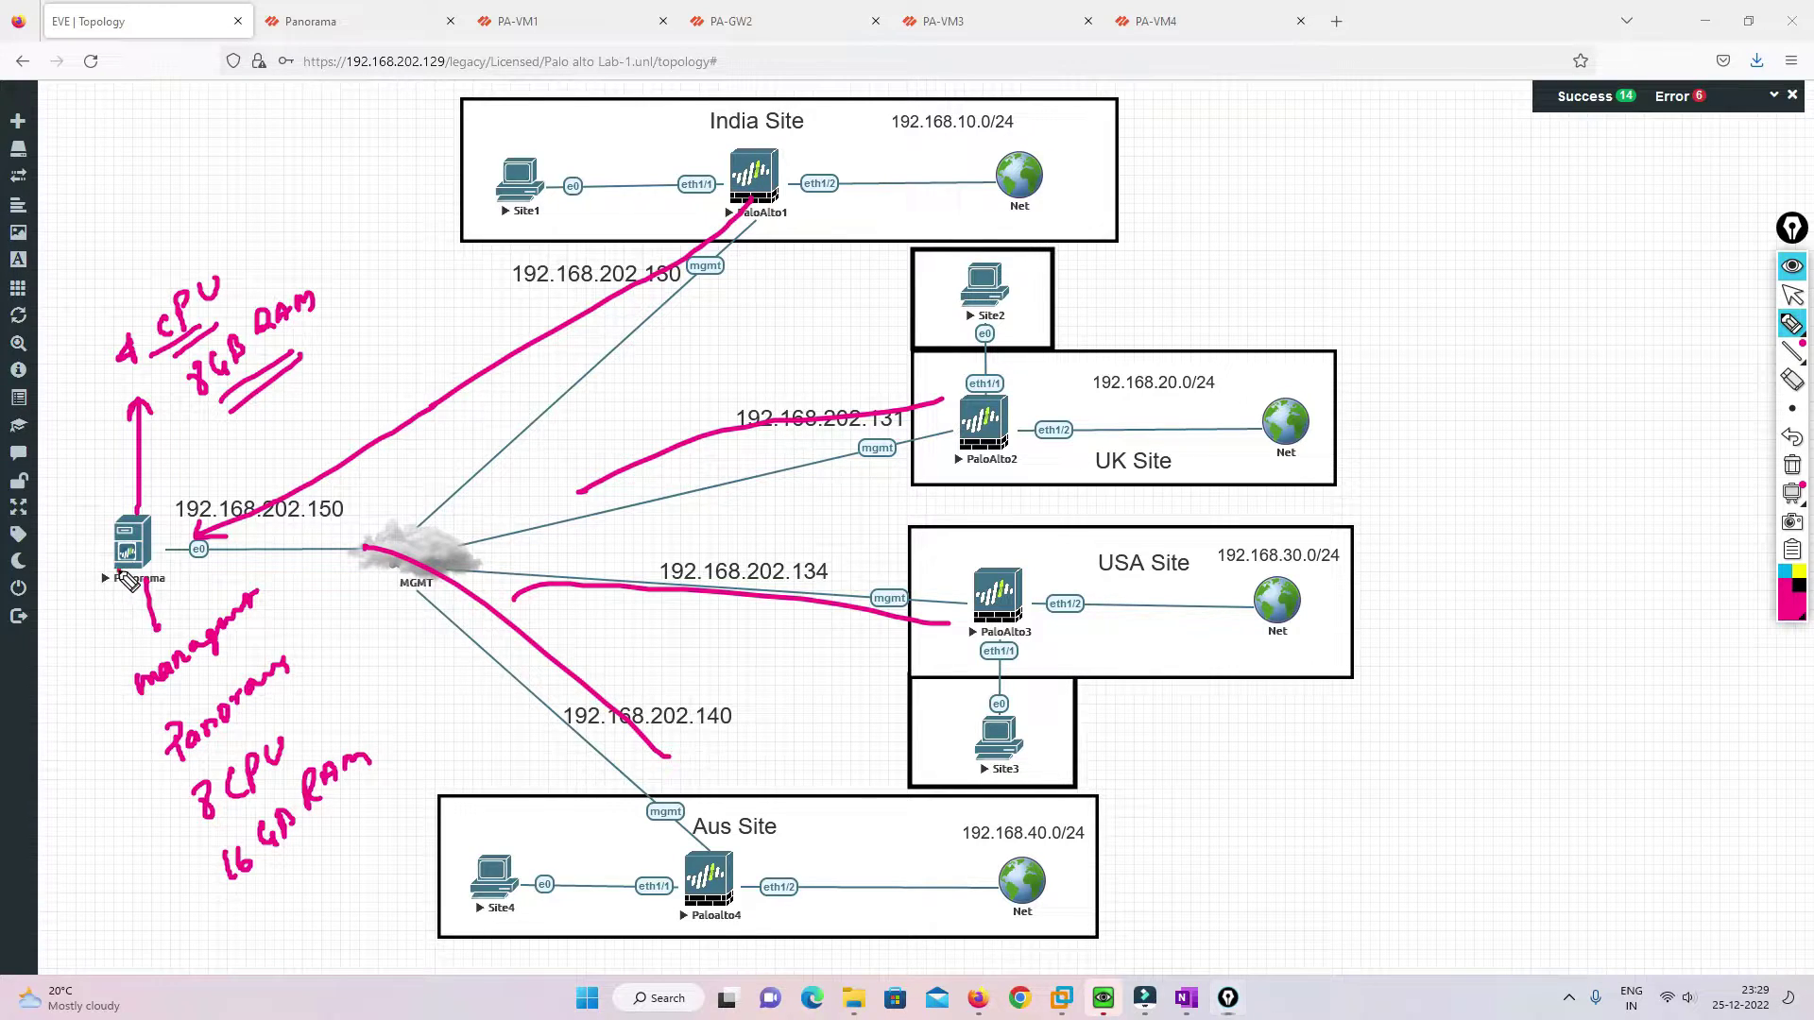
mouse_move(111, 569)
mouse_down()
mouse_move(81, 644)
mouse_move(98, 742)
mouse_move(137, 767)
mouse_up()
Handwrite "Log" below the MGMT cloud with an arrow to "100GB HDD".
drag(329, 619, 382, 605)
drag(382, 604, 393, 726)
mouse_move(404, 707)
mouse_down()
mouse_move(461, 673)
mouse_move(444, 738)
mouse_move(453, 709)
mouse_move(475, 711)
mouse_up()
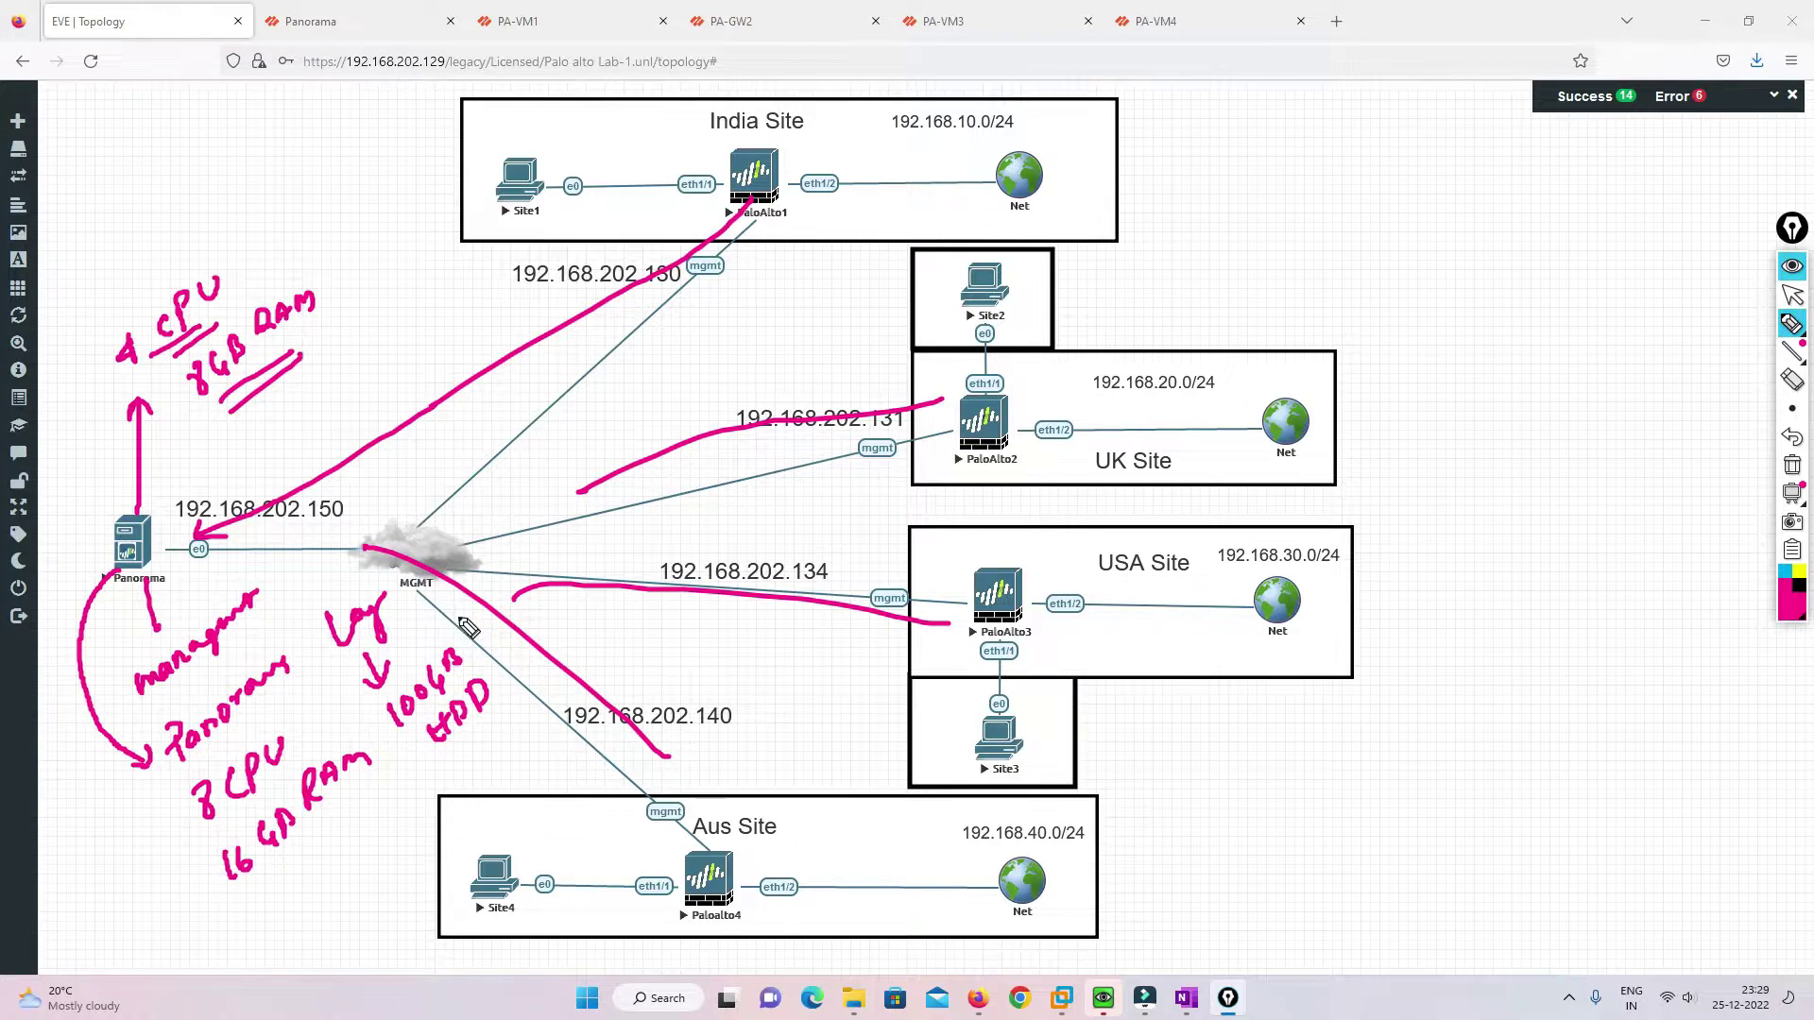
Handwrite "eve-ng", draw a long arrow to a circled "i" beyond the India Site, and clear all annotations.
drag(503, 508, 630, 435)
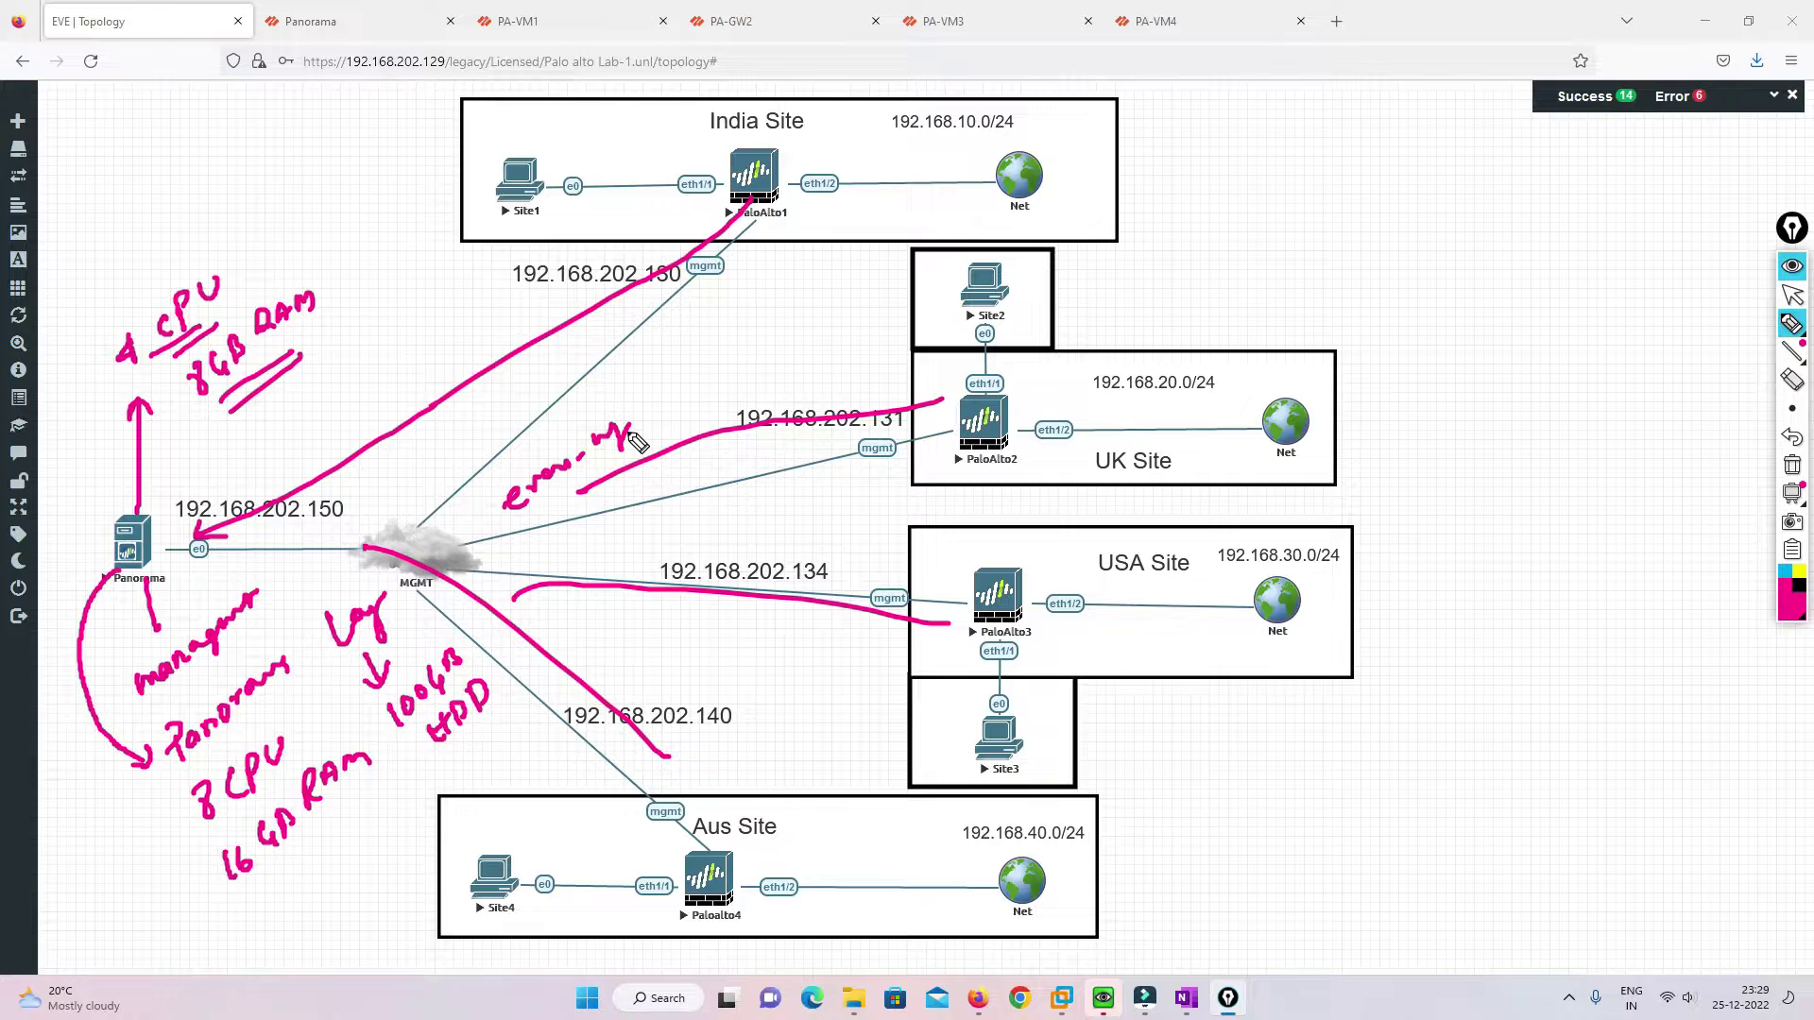
mouse_move(720, 373)
mouse_down()
mouse_move(1364, 139)
mouse_move(1339, 149)
mouse_up()
click(1432, 119)
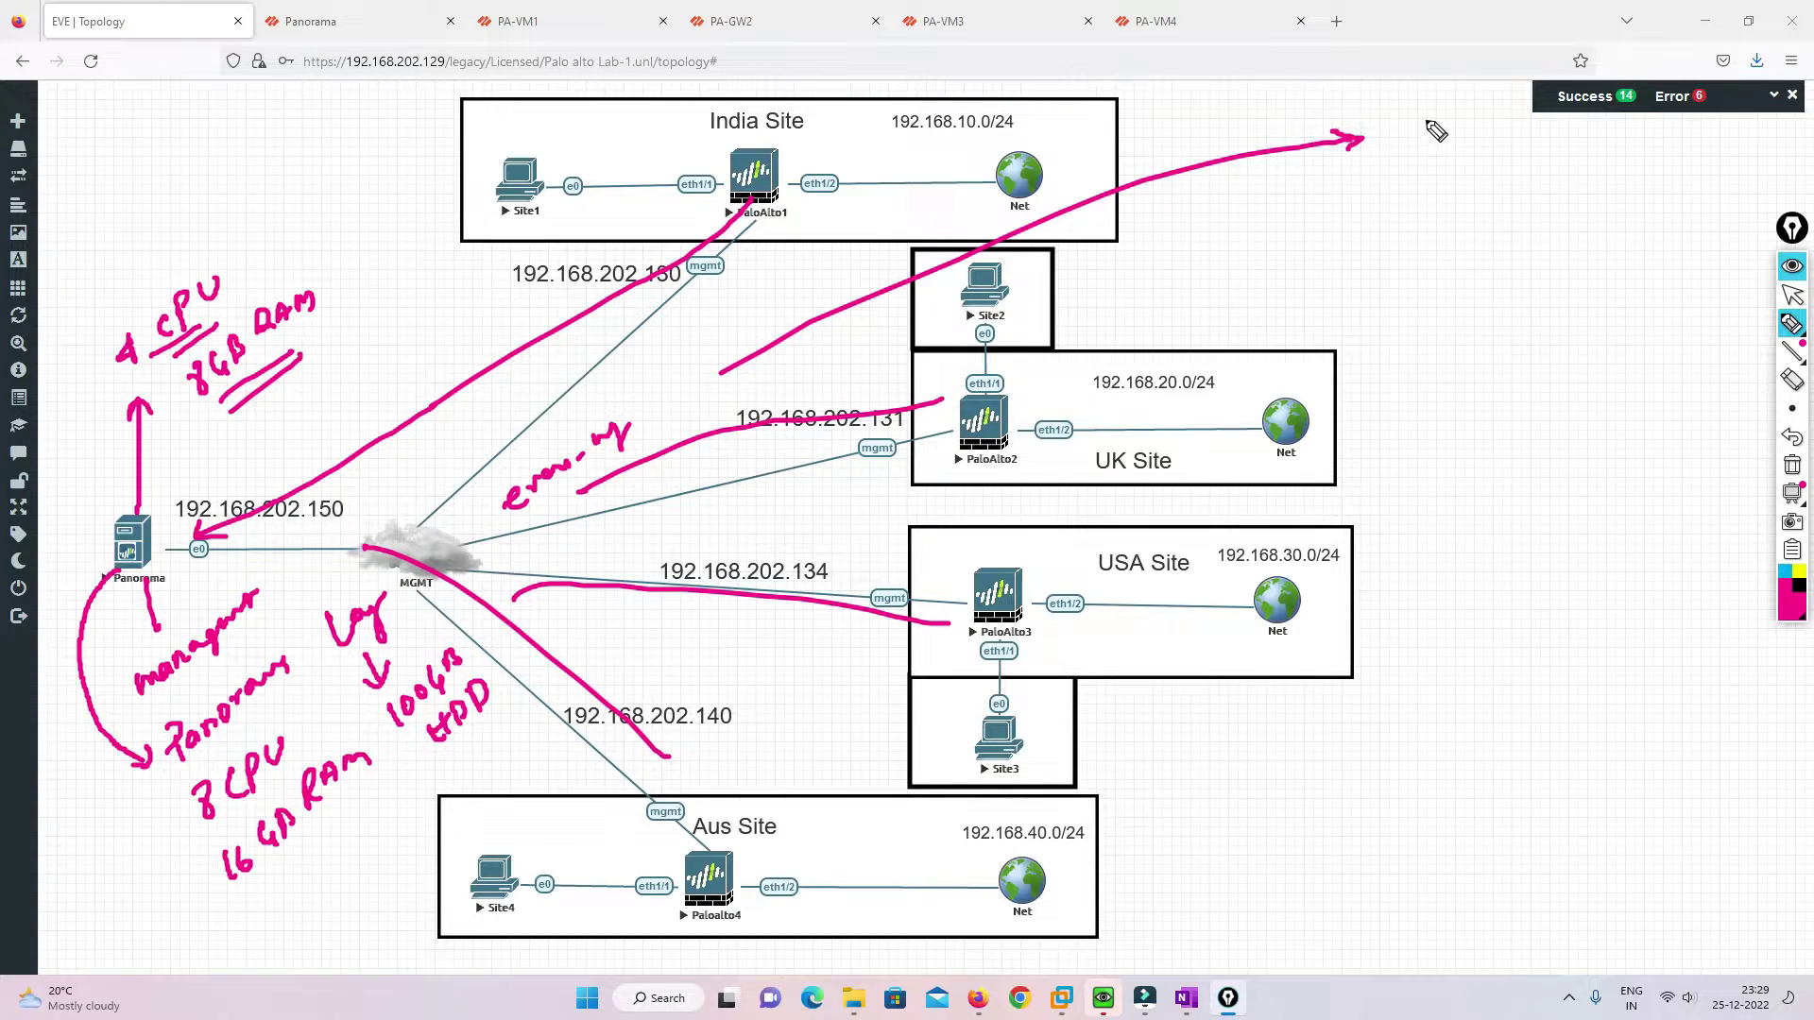
mouse_move(1432, 98)
mouse_down()
mouse_move(1454, 106)
mouse_move(1418, 141)
mouse_move(1441, 121)
mouse_move(1428, 109)
mouse_move(1434, 133)
mouse_up()
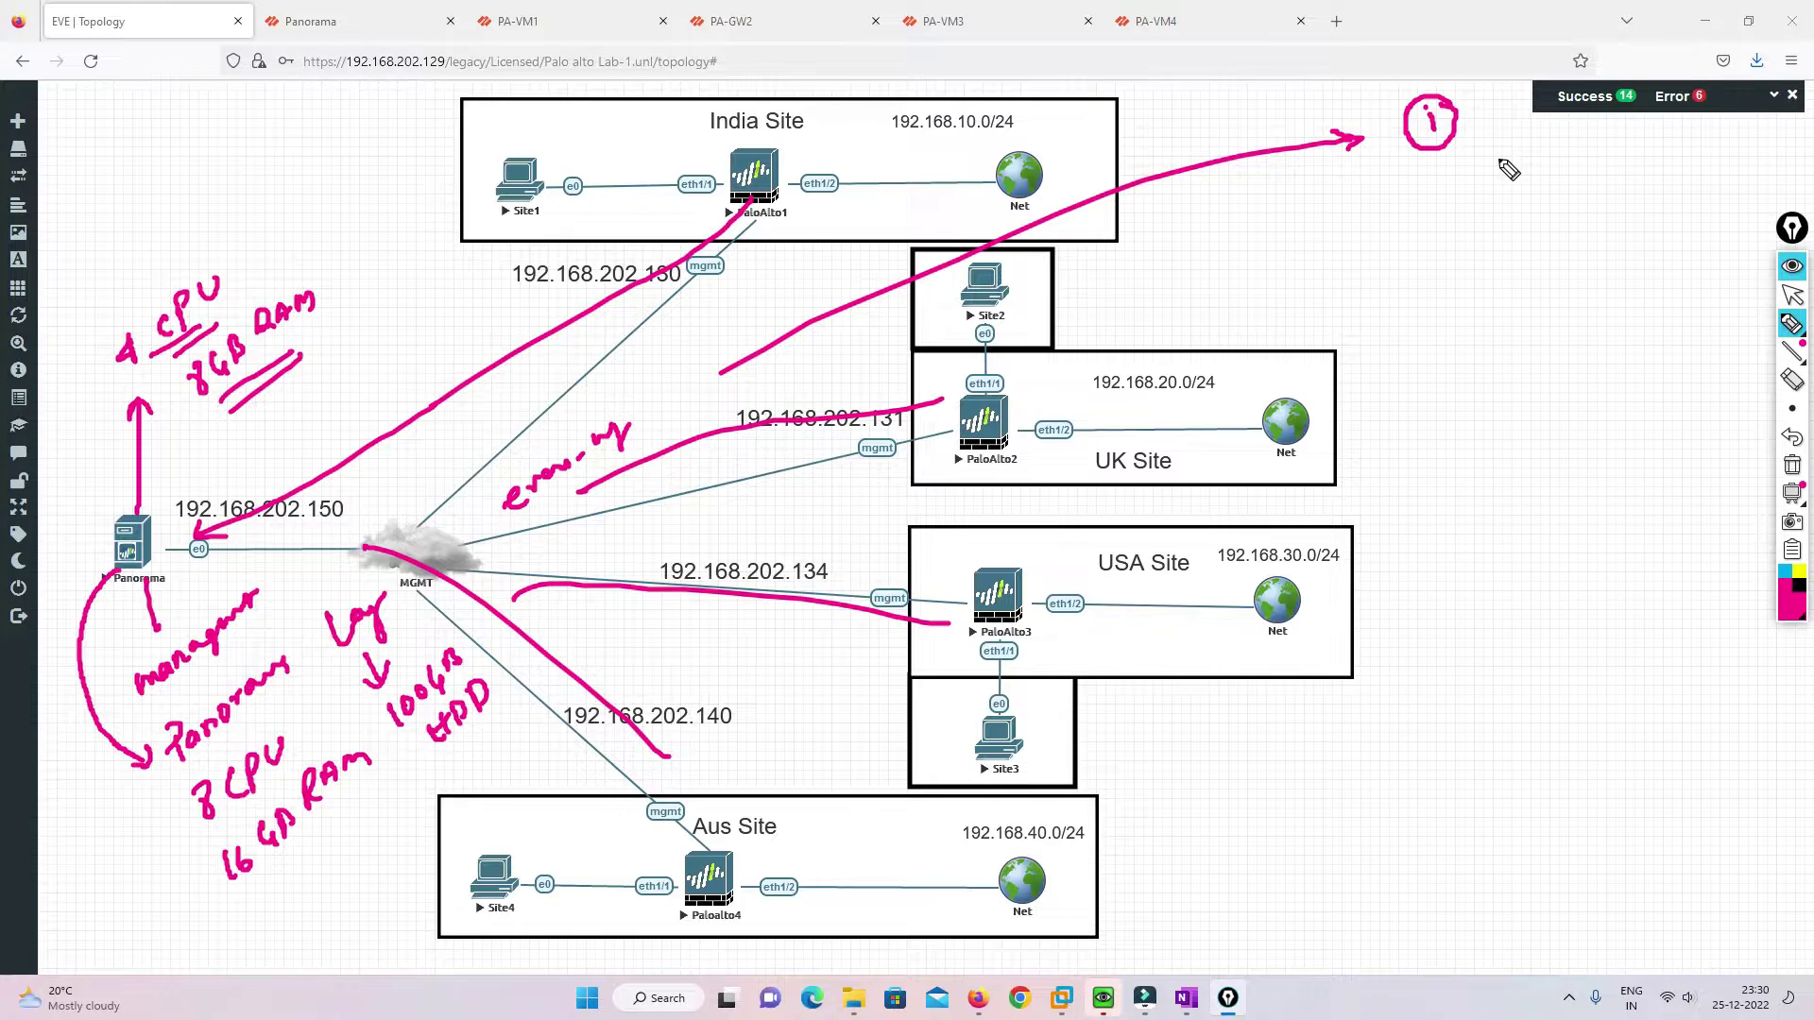
key(ctrl+shift+c)
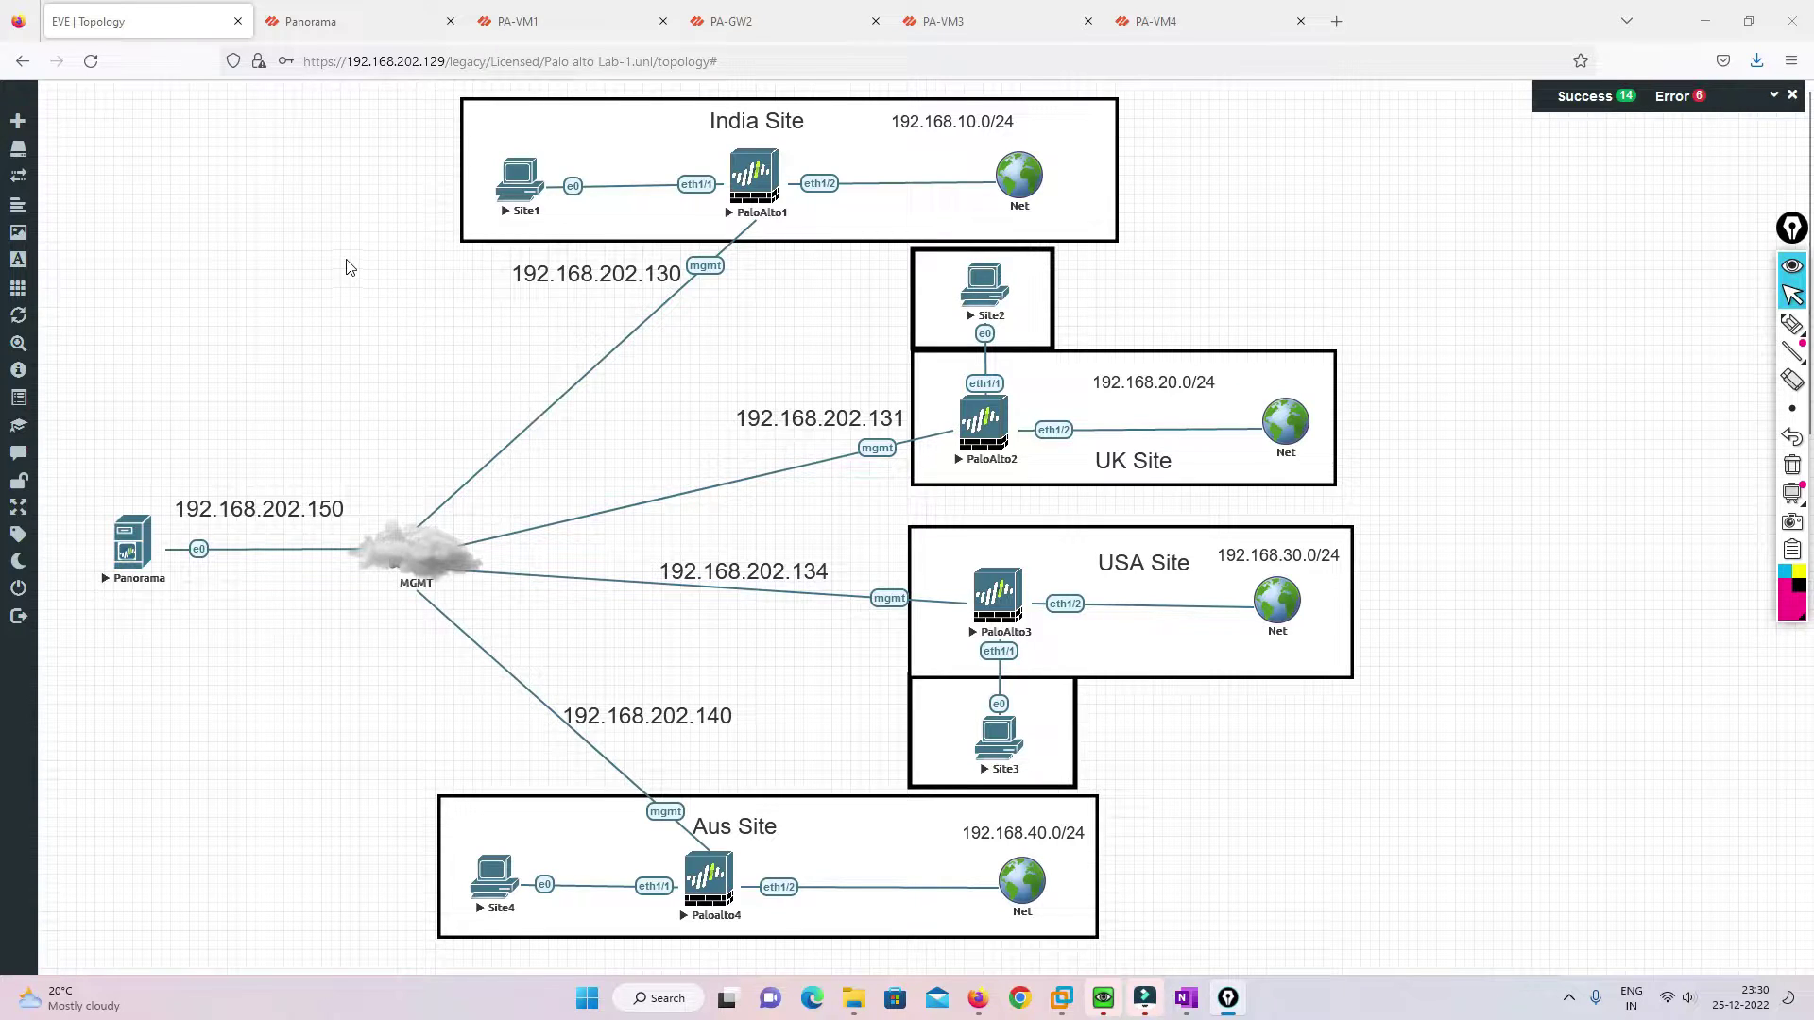
Open the Panorama dashboard and highlight the CPU/RAM and System Mode entries under General Information.
click(364, 17)
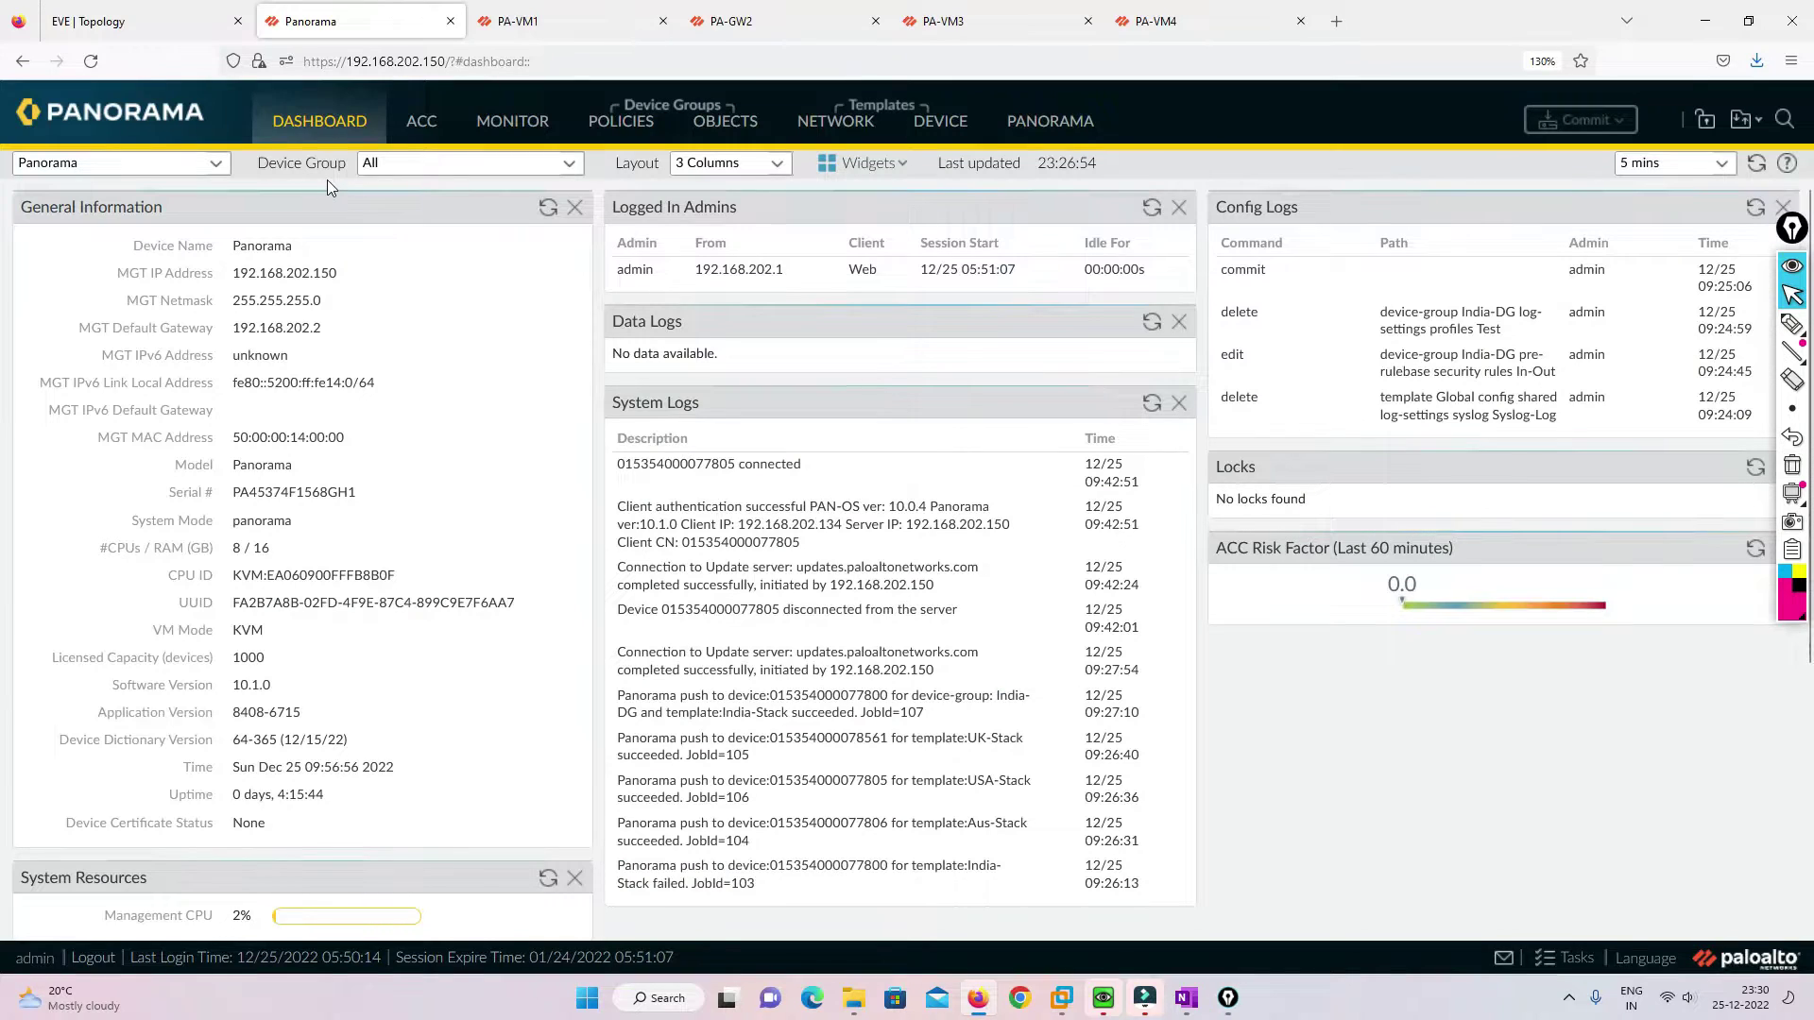
double_click(236, 548)
drag(137, 548, 100, 549)
click(178, 548)
drag(272, 548, 253, 548)
drag(135, 520, 307, 527)
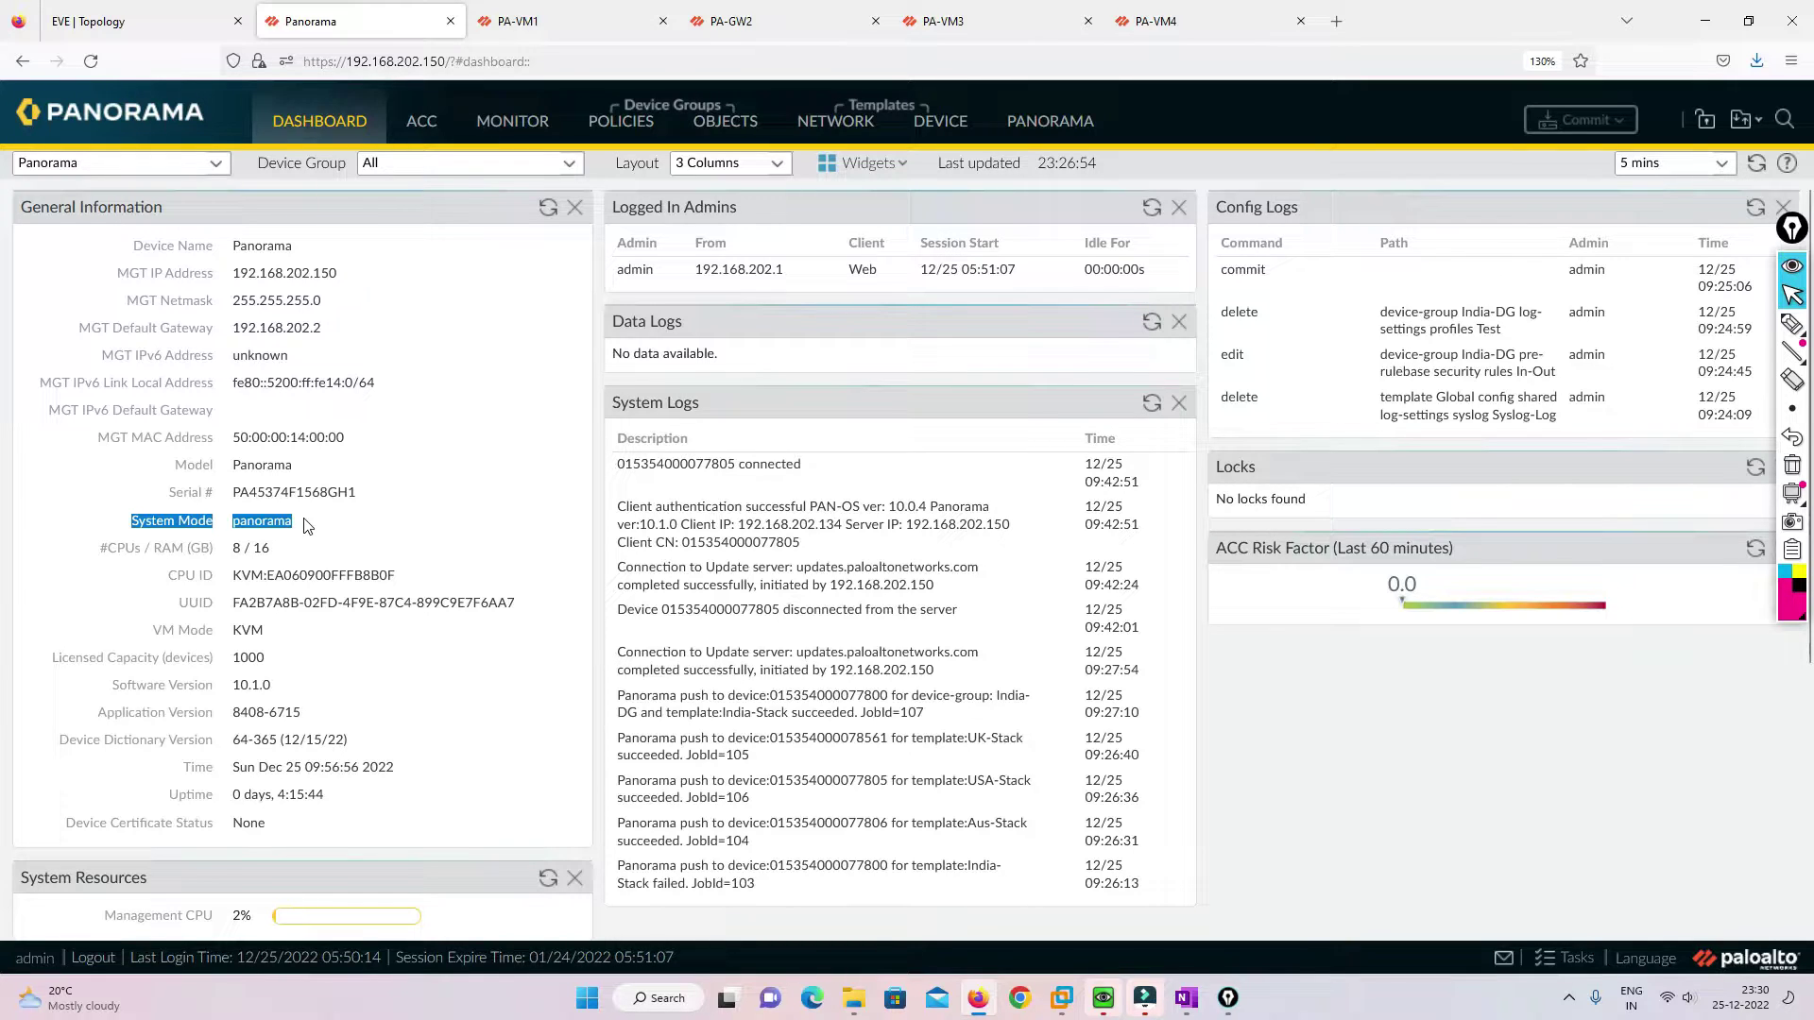
Review the managed devices summary in Panorama, examining each firewall's connection, template and policy sync status.
click(1052, 123)
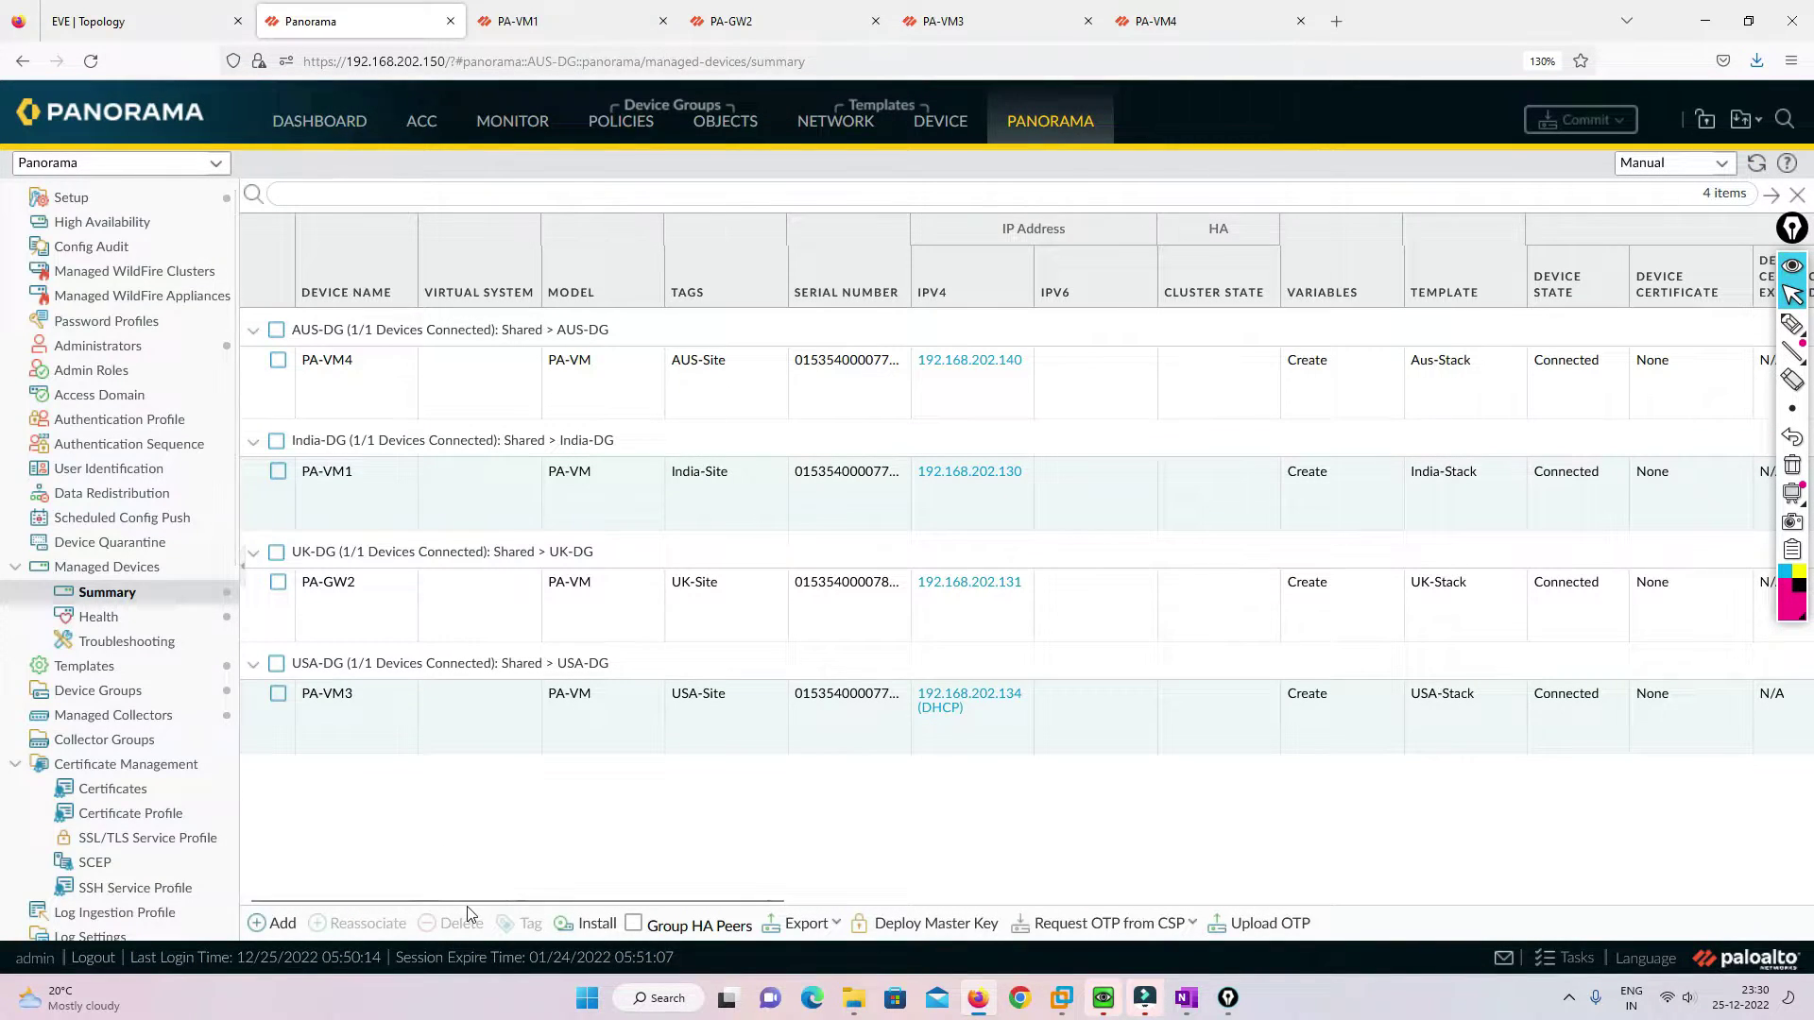
drag(474, 900, 869, 900)
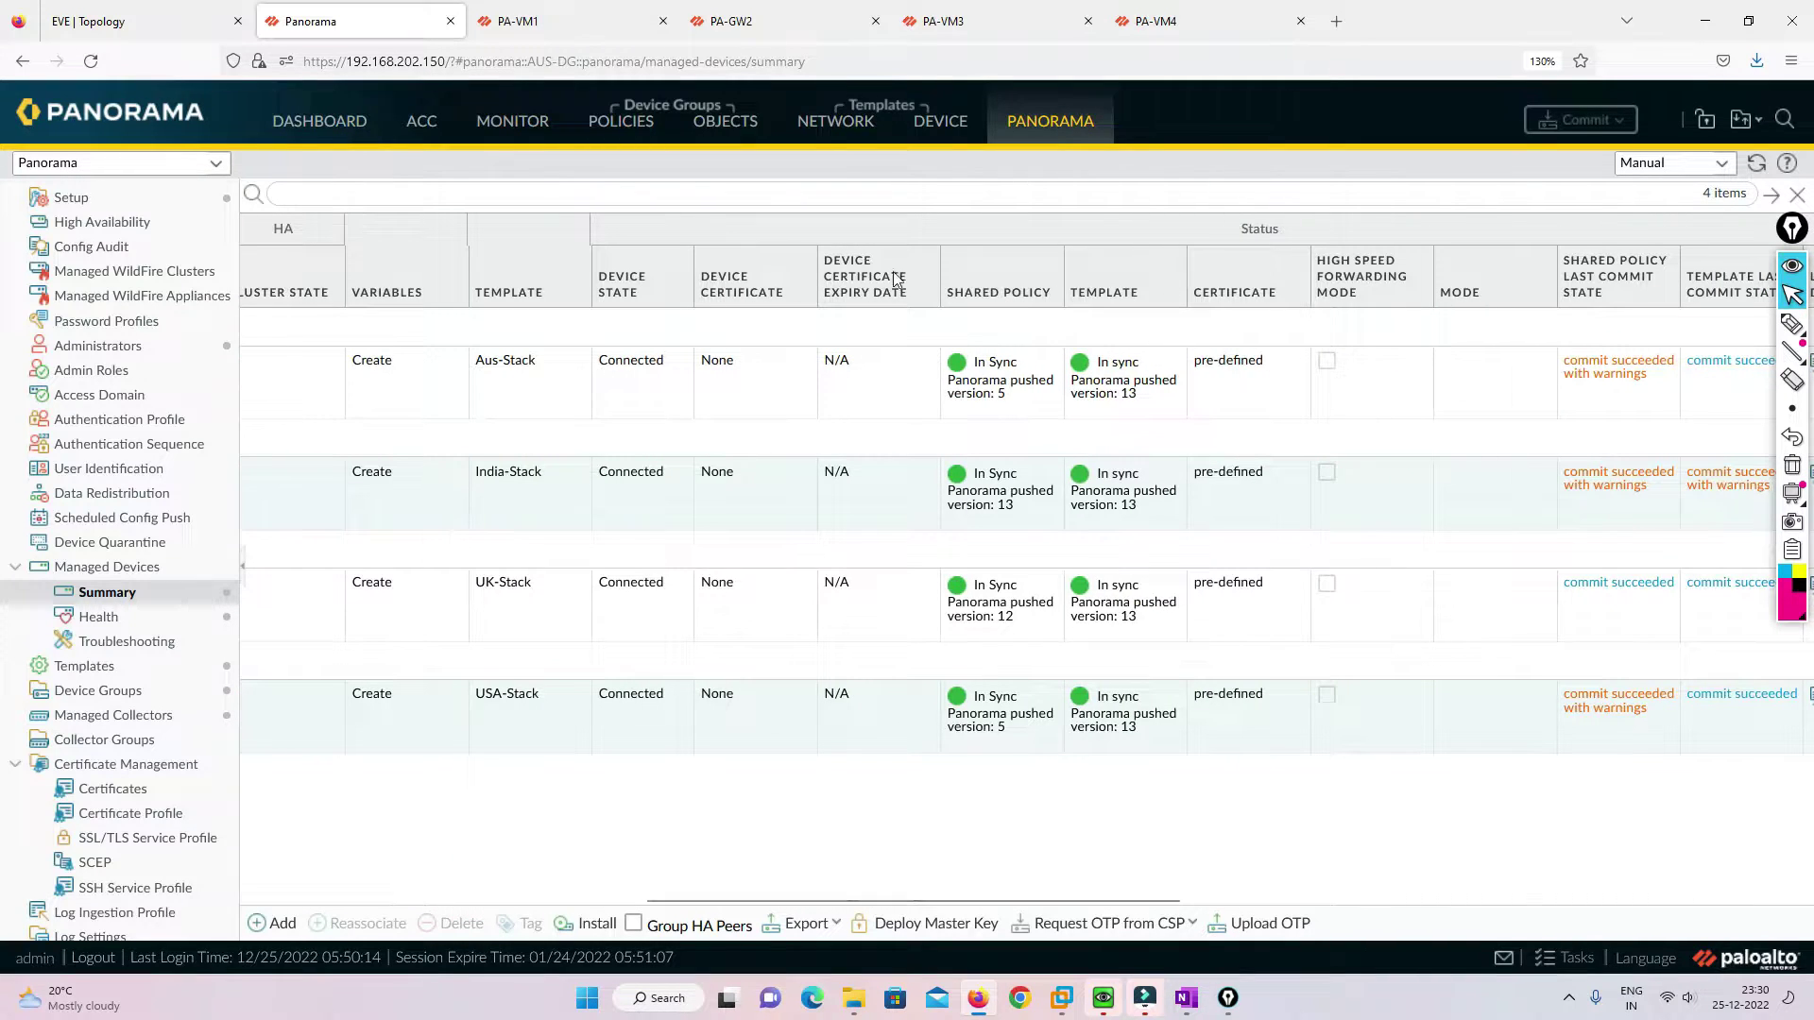
drag(1001, 900, 631, 900)
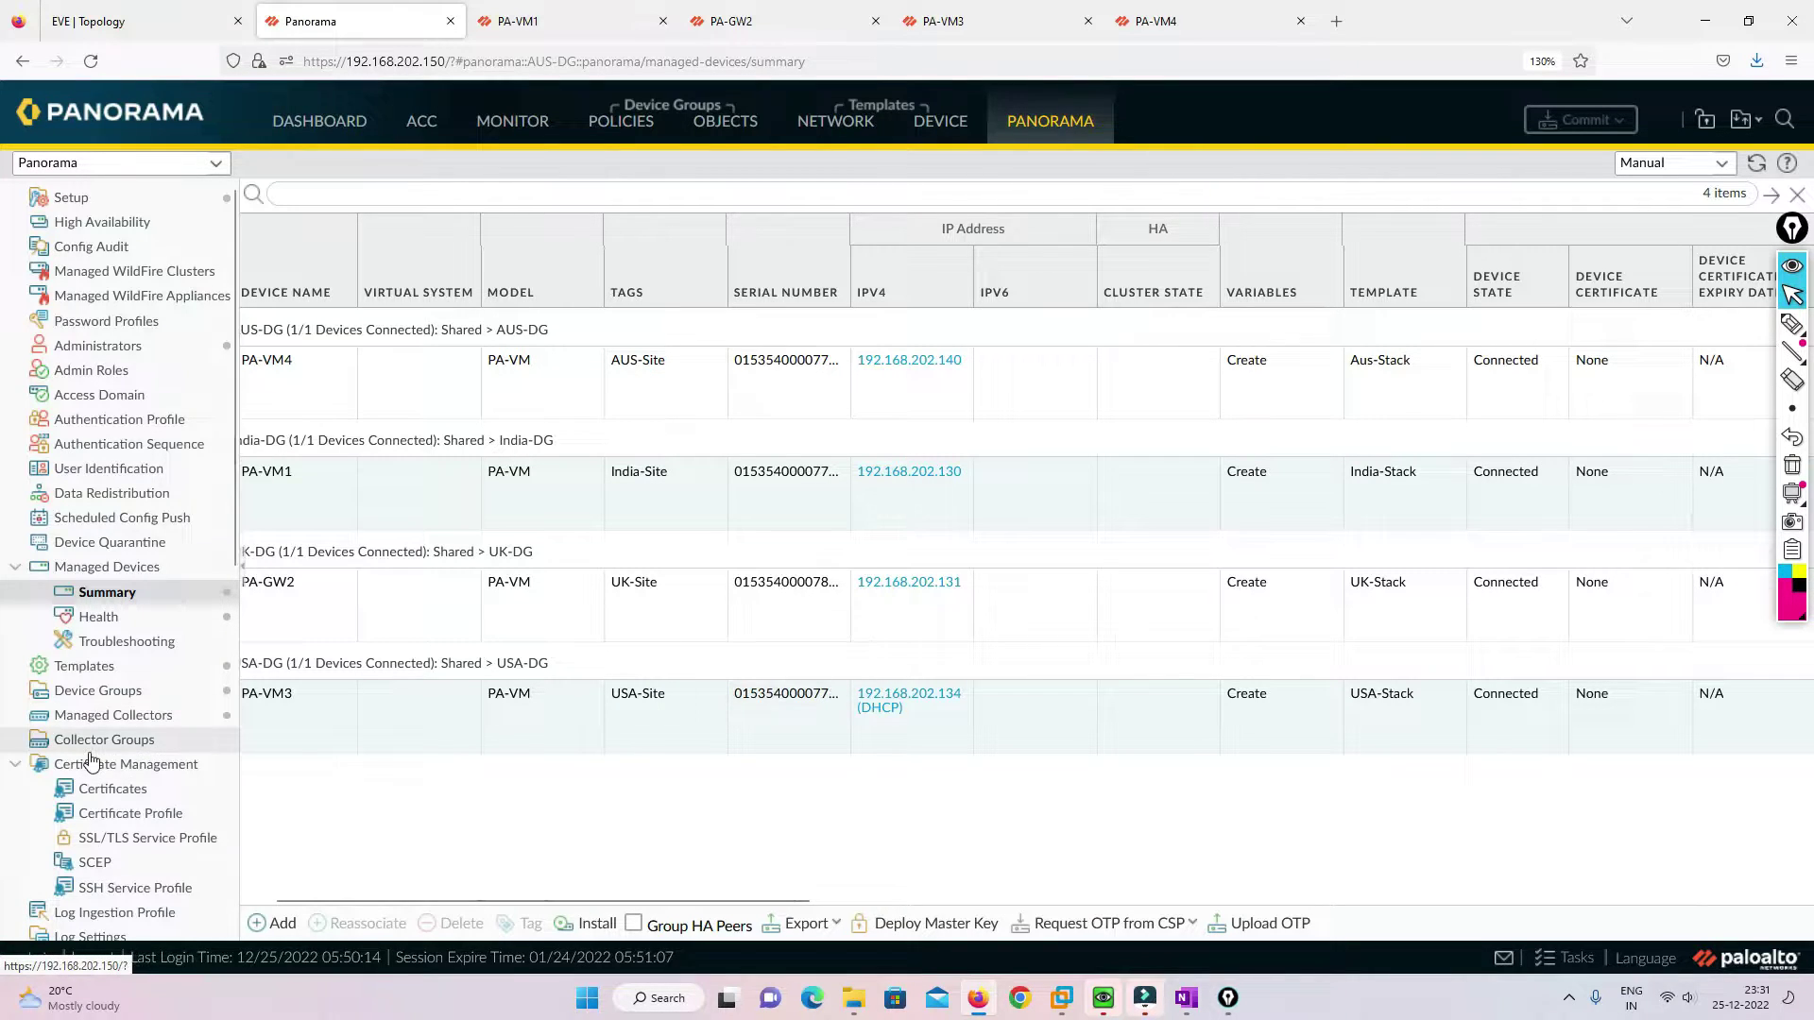
scroll(469, 600, left, 1)
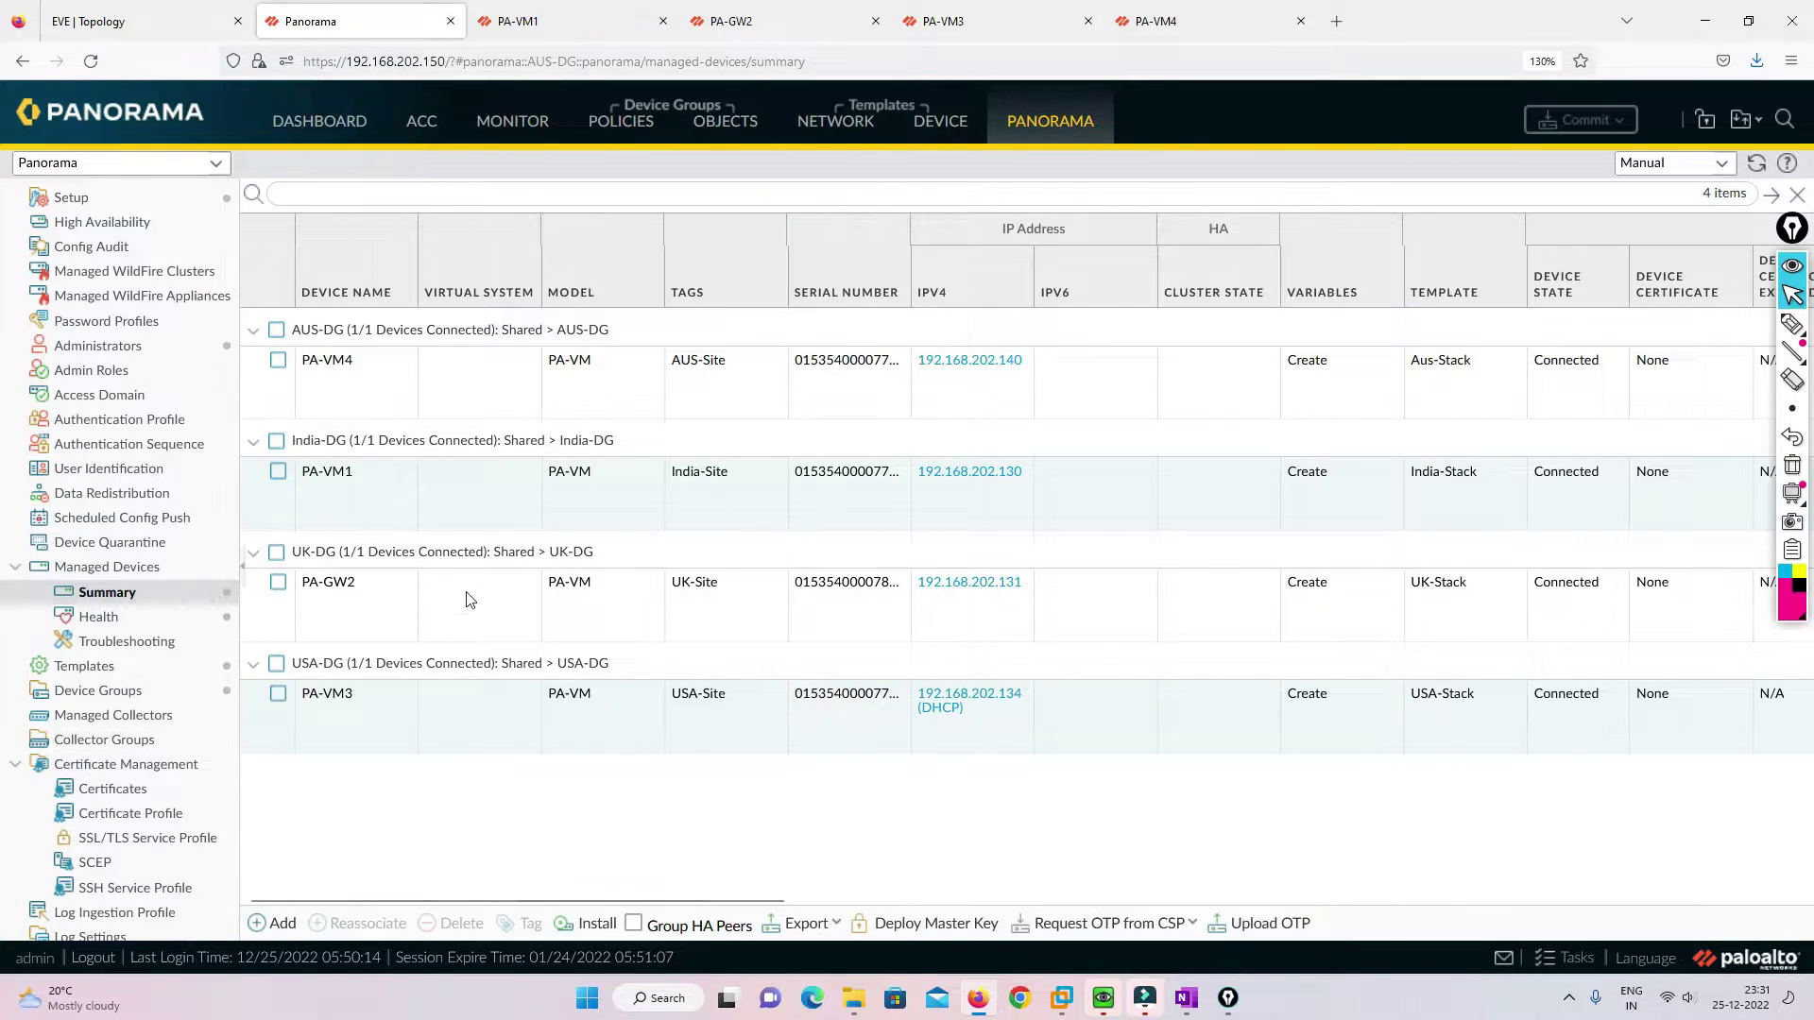
click(115, 723)
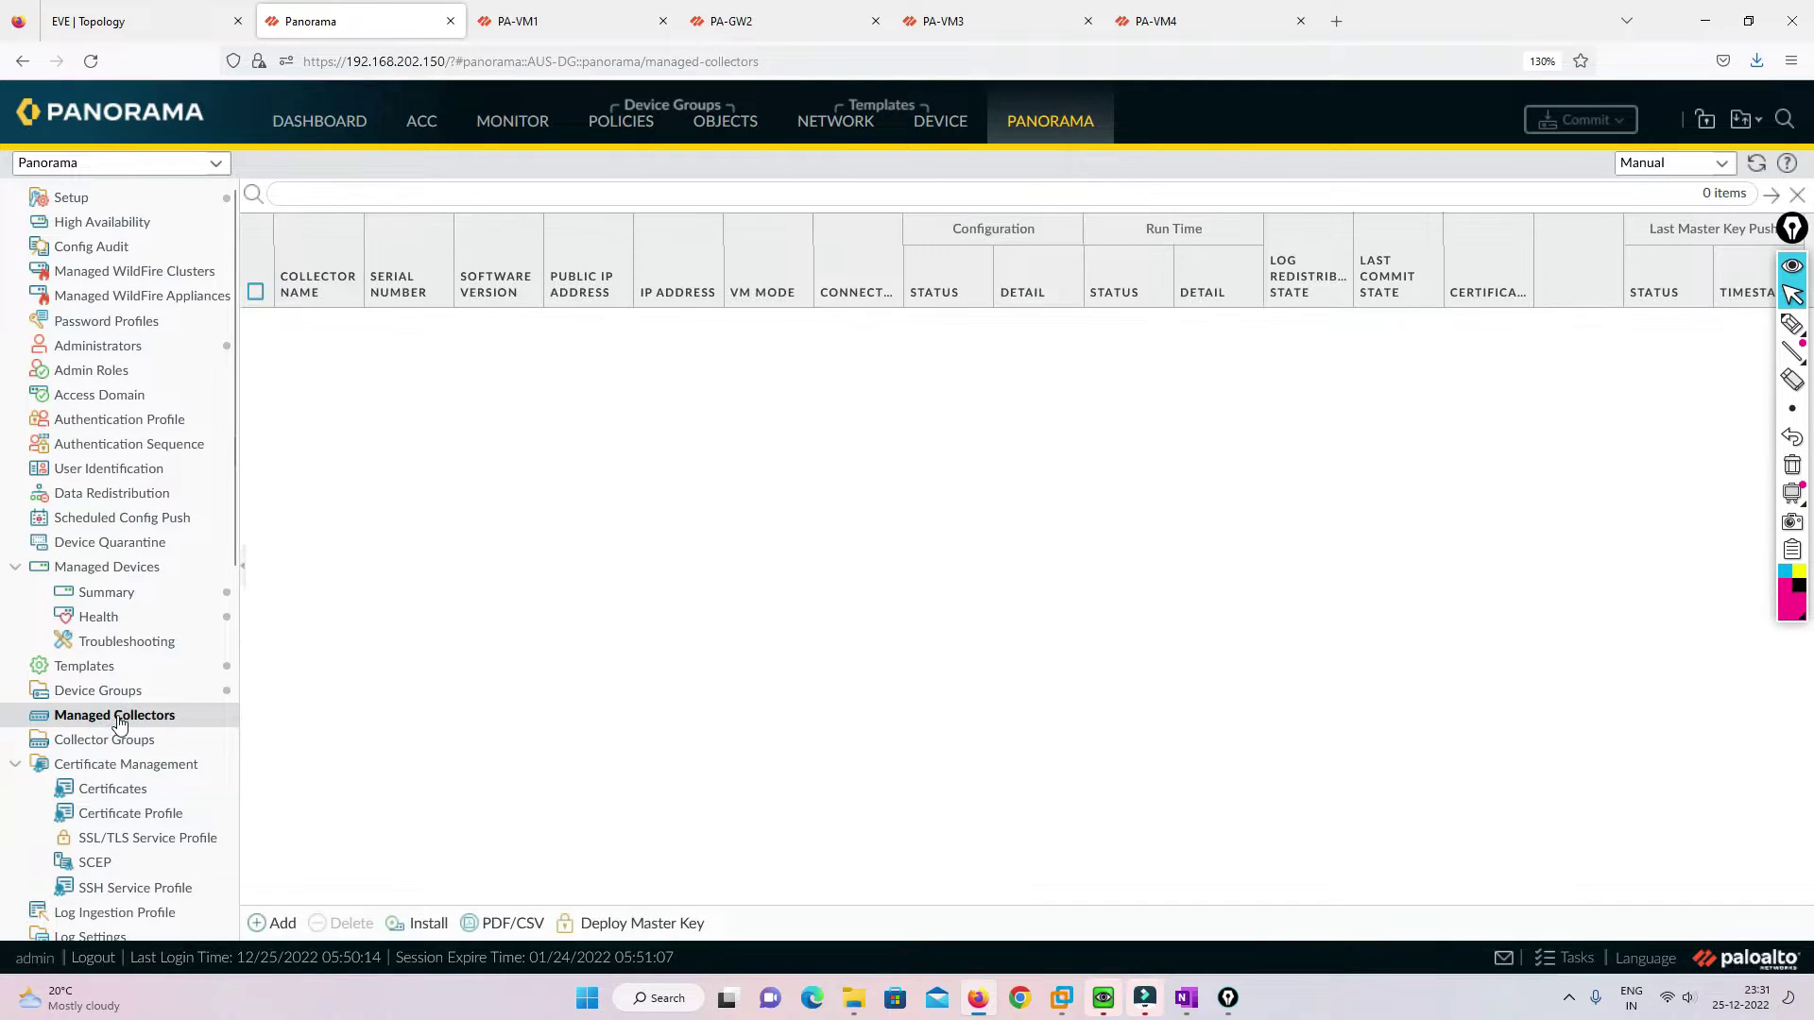
click(272, 923)
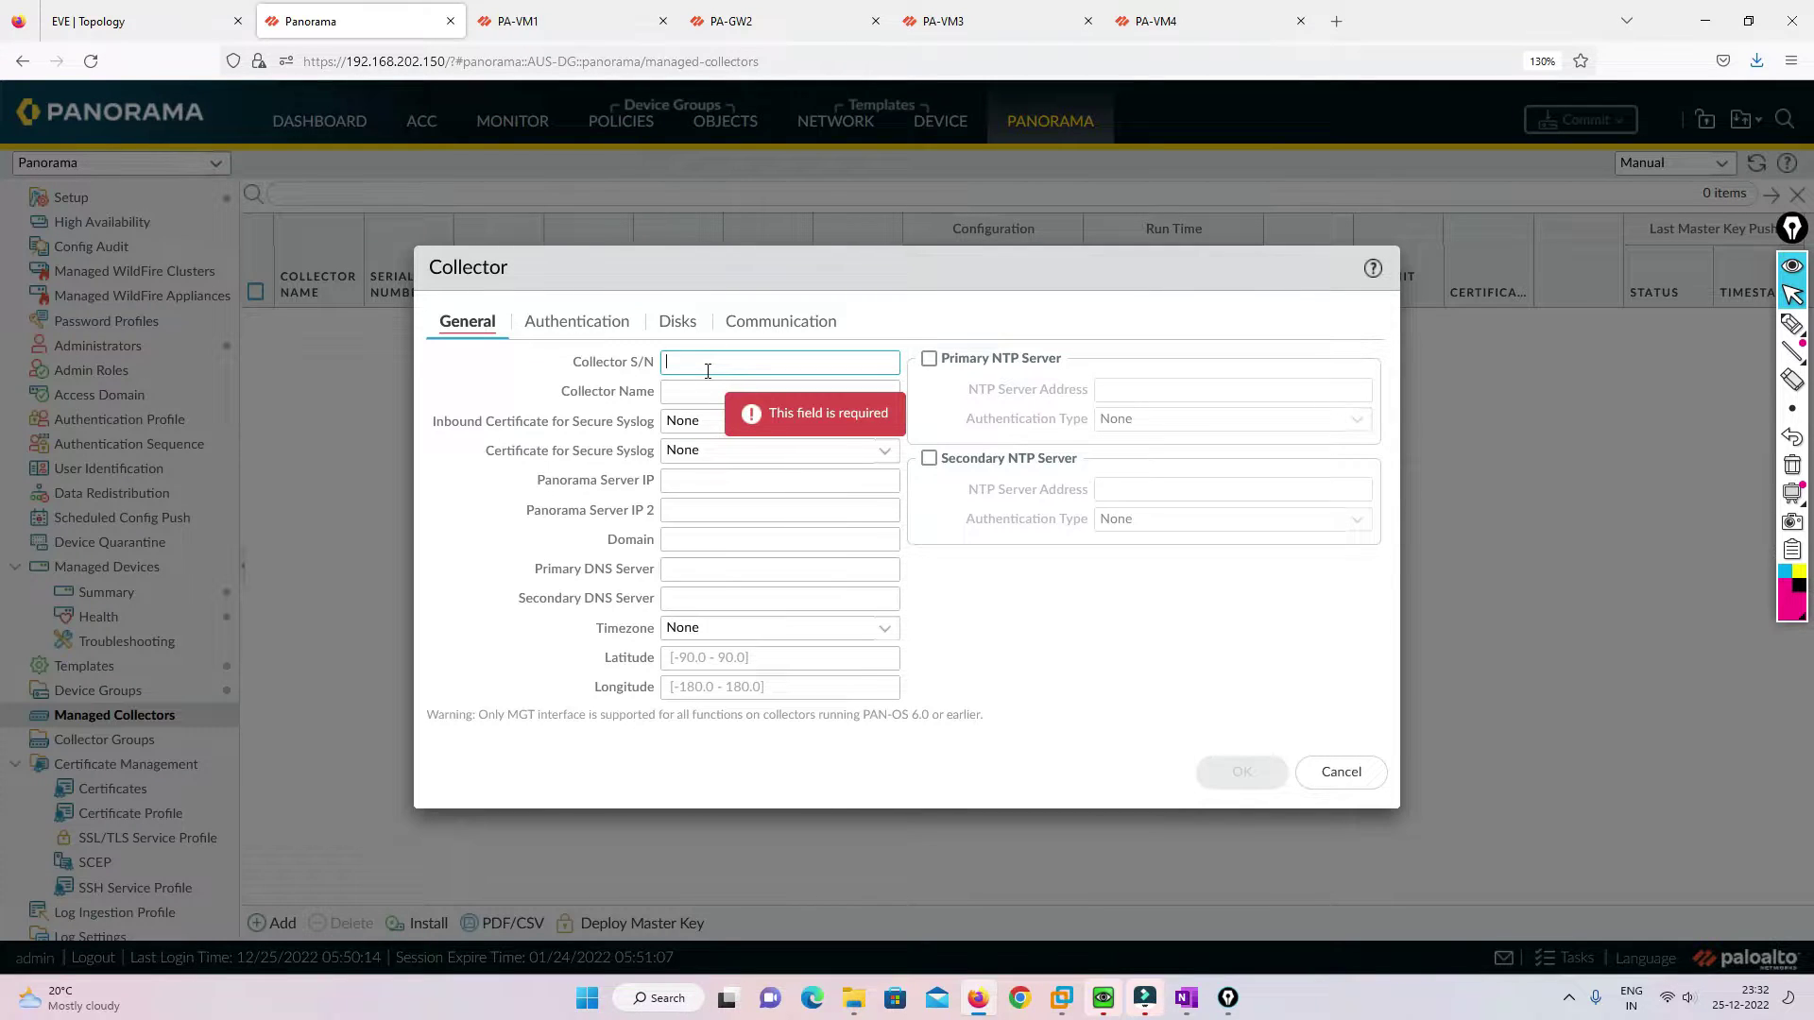
click(1340, 772)
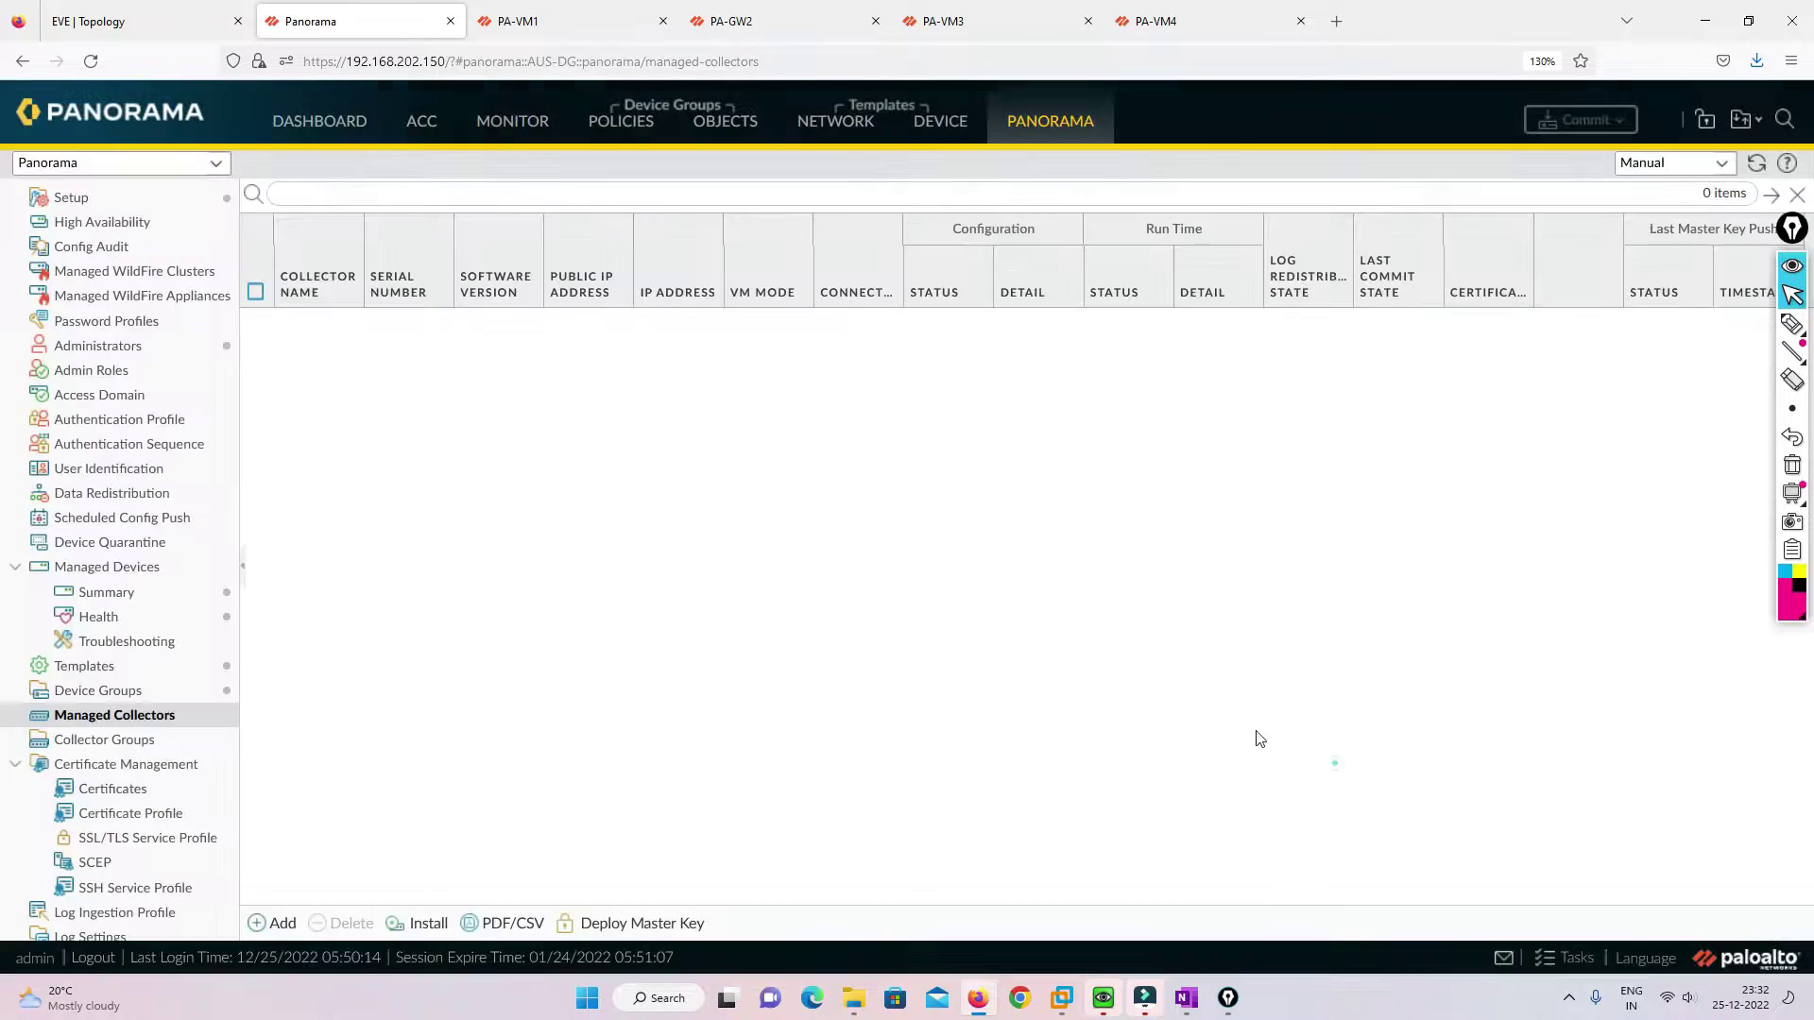
Copy Panorama's serial number from the dashboard's General Information and add a managed collector with it.
click(321, 122)
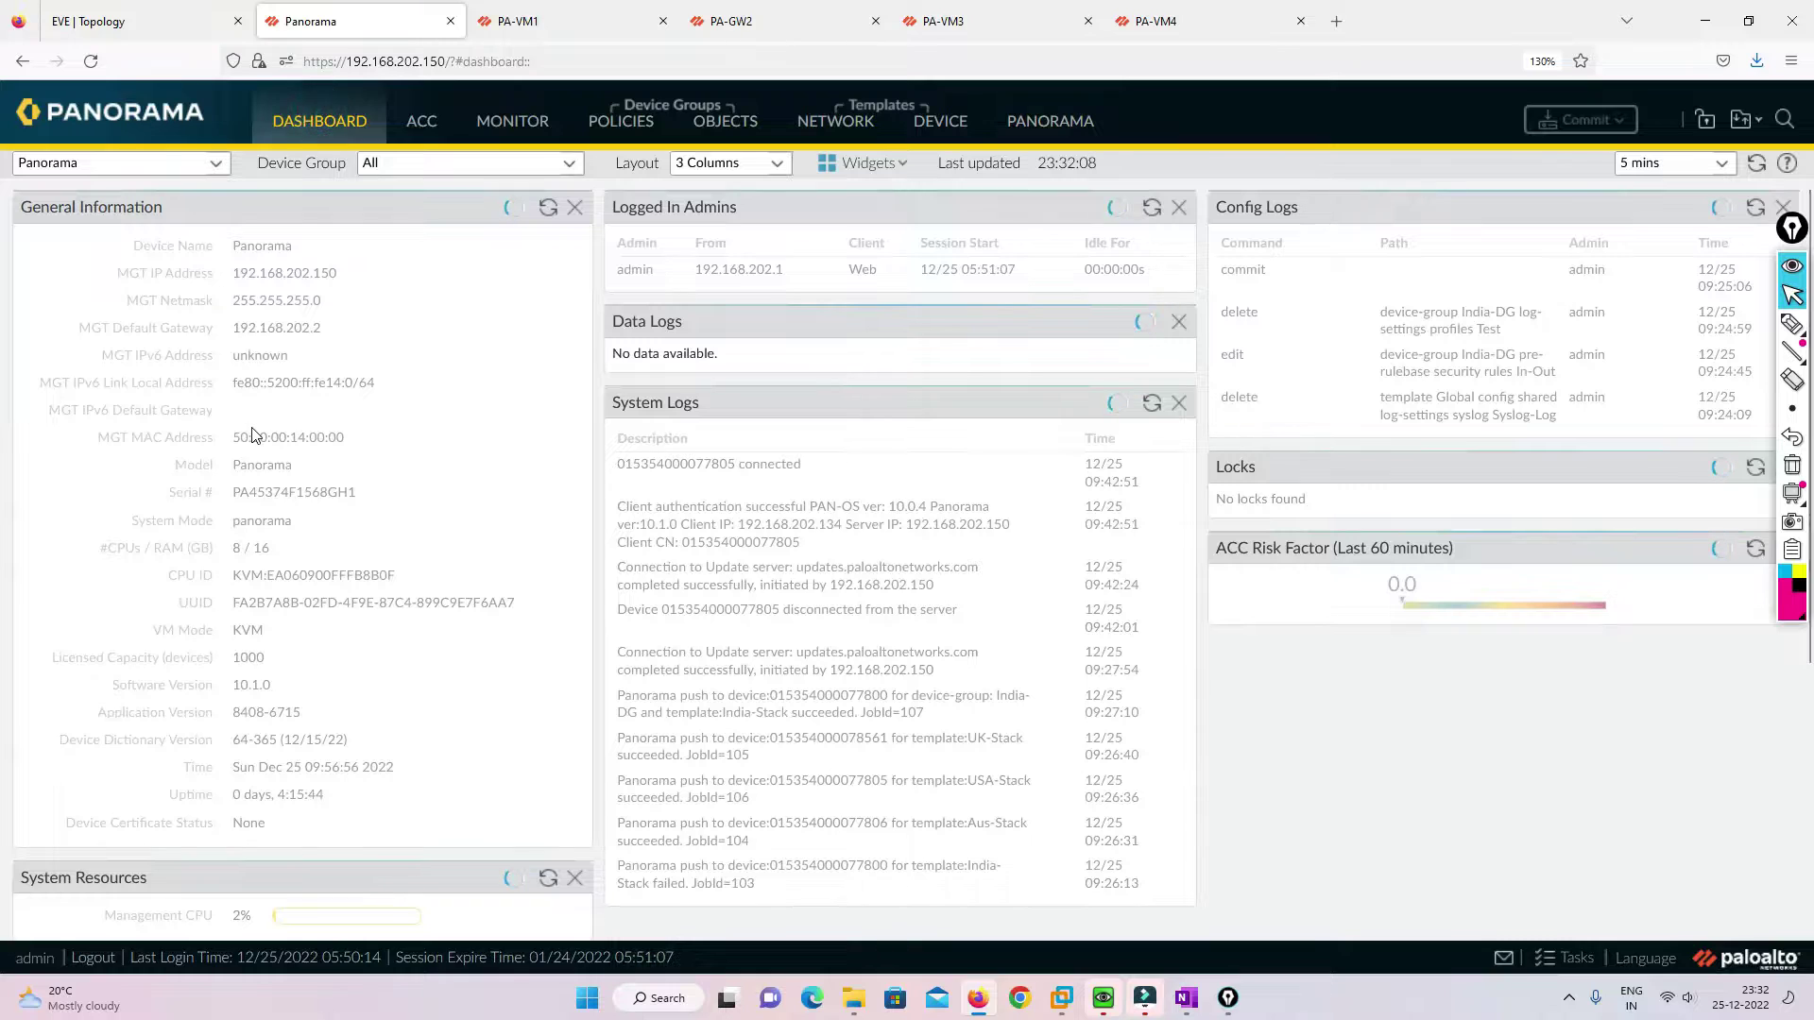
double_click(279, 493)
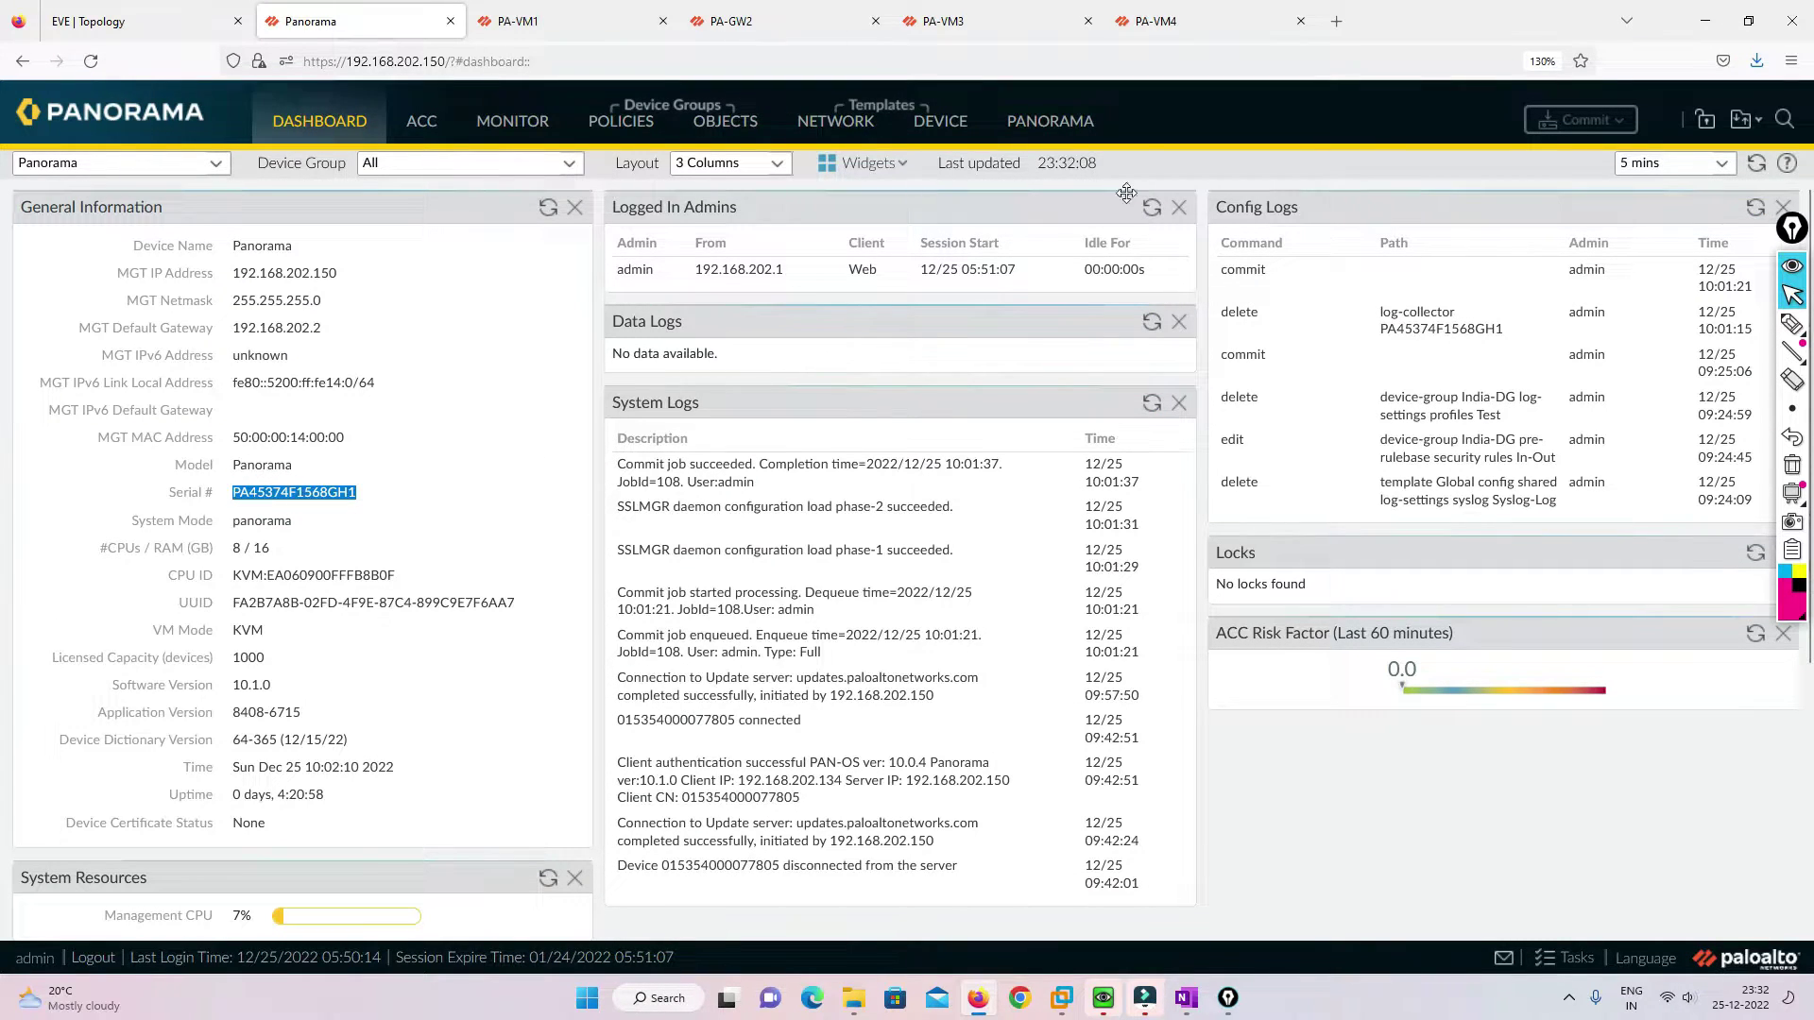
click(1061, 126)
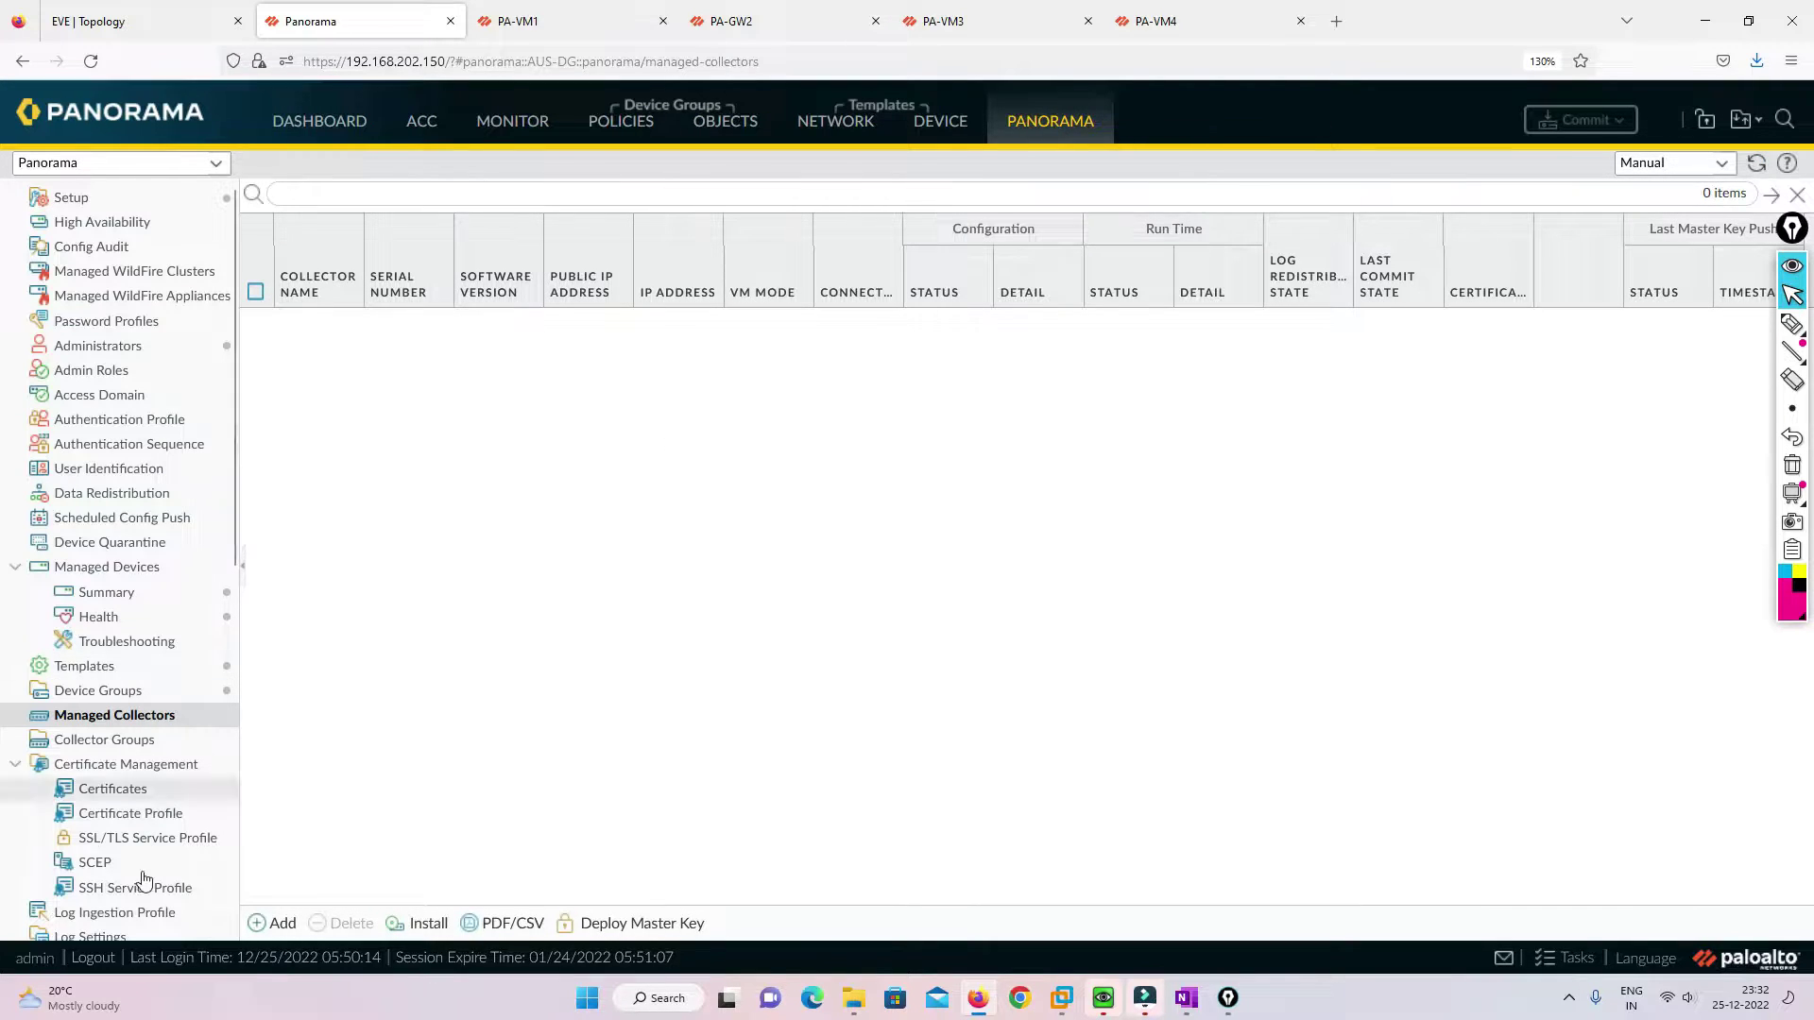
click(281, 923)
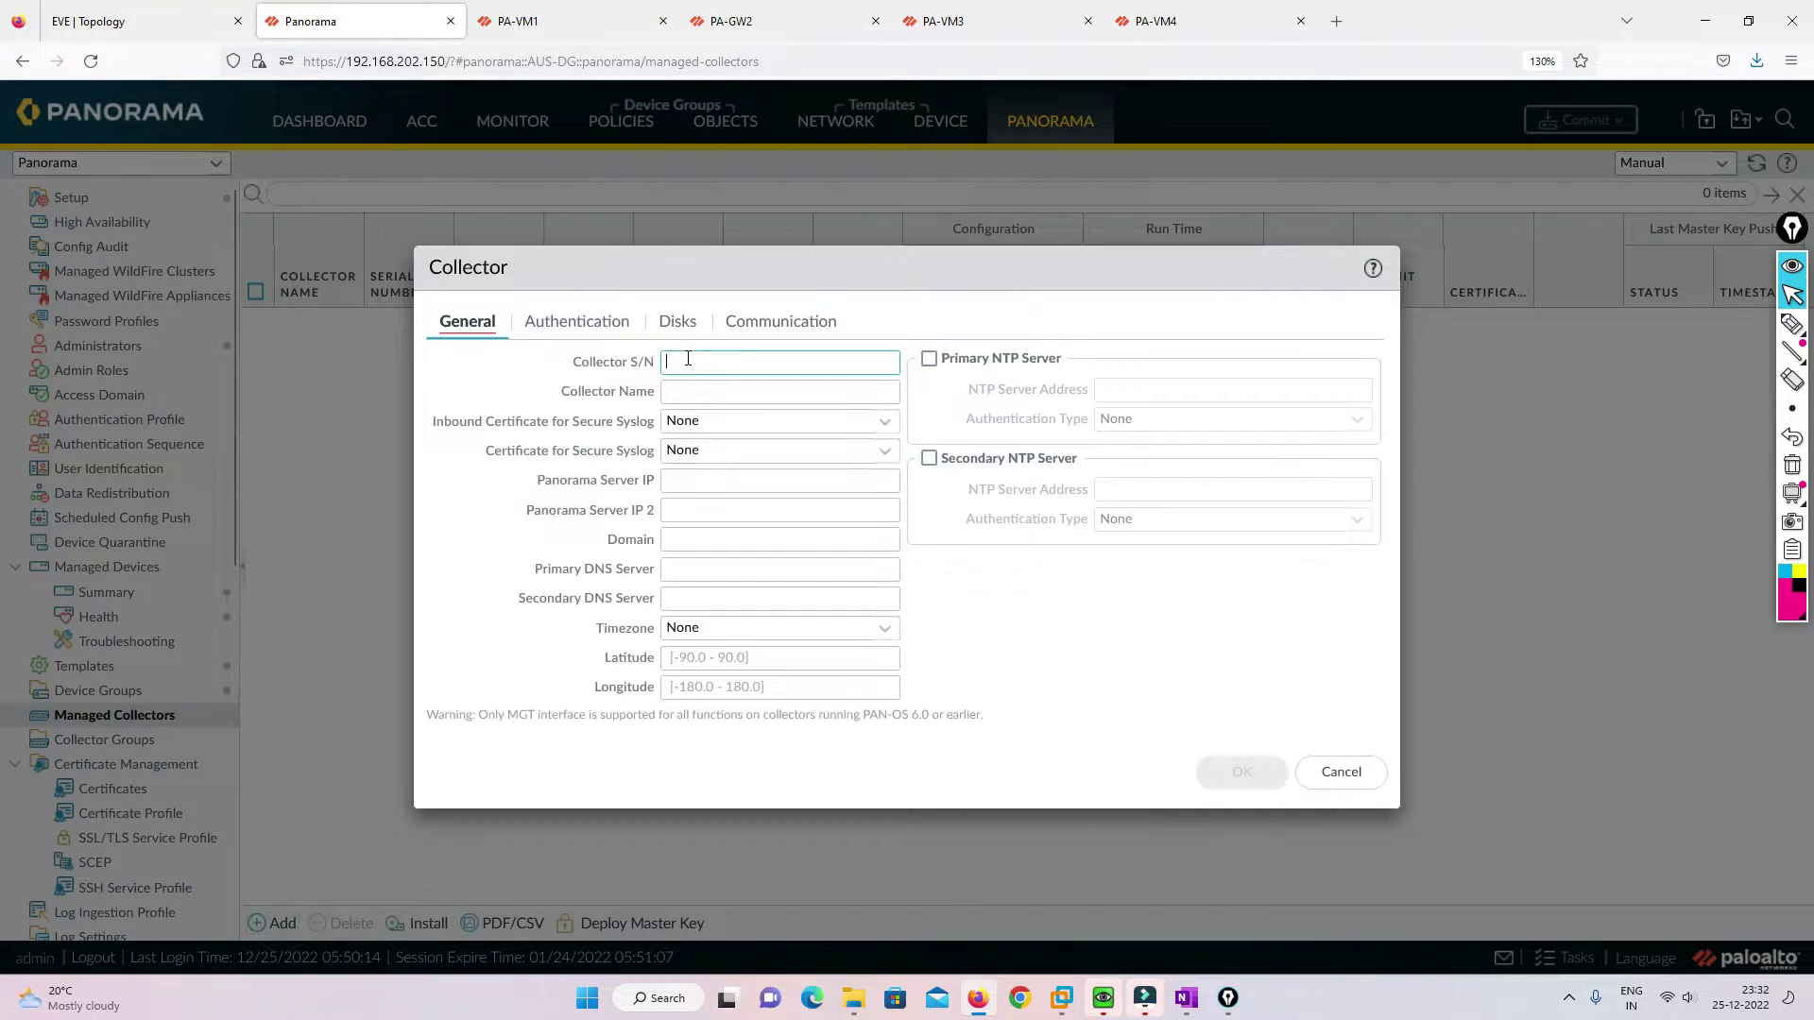
key(ctrl+v)
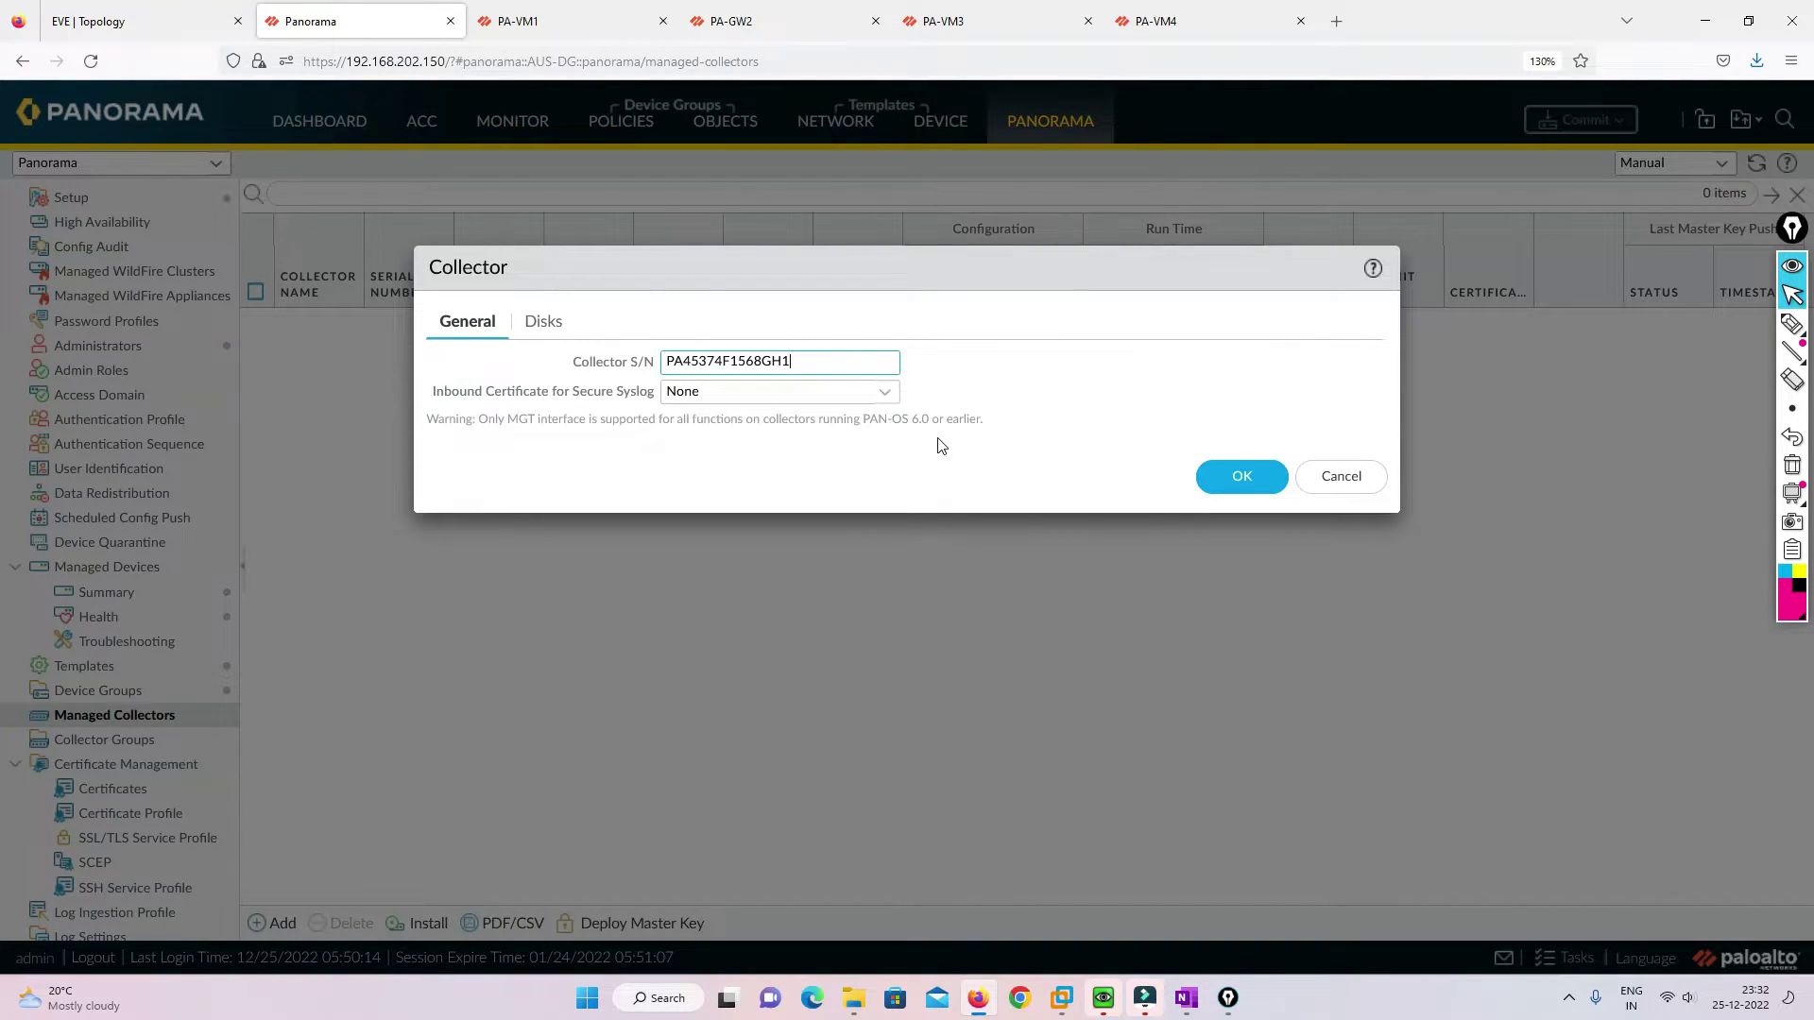
click(1228, 480)
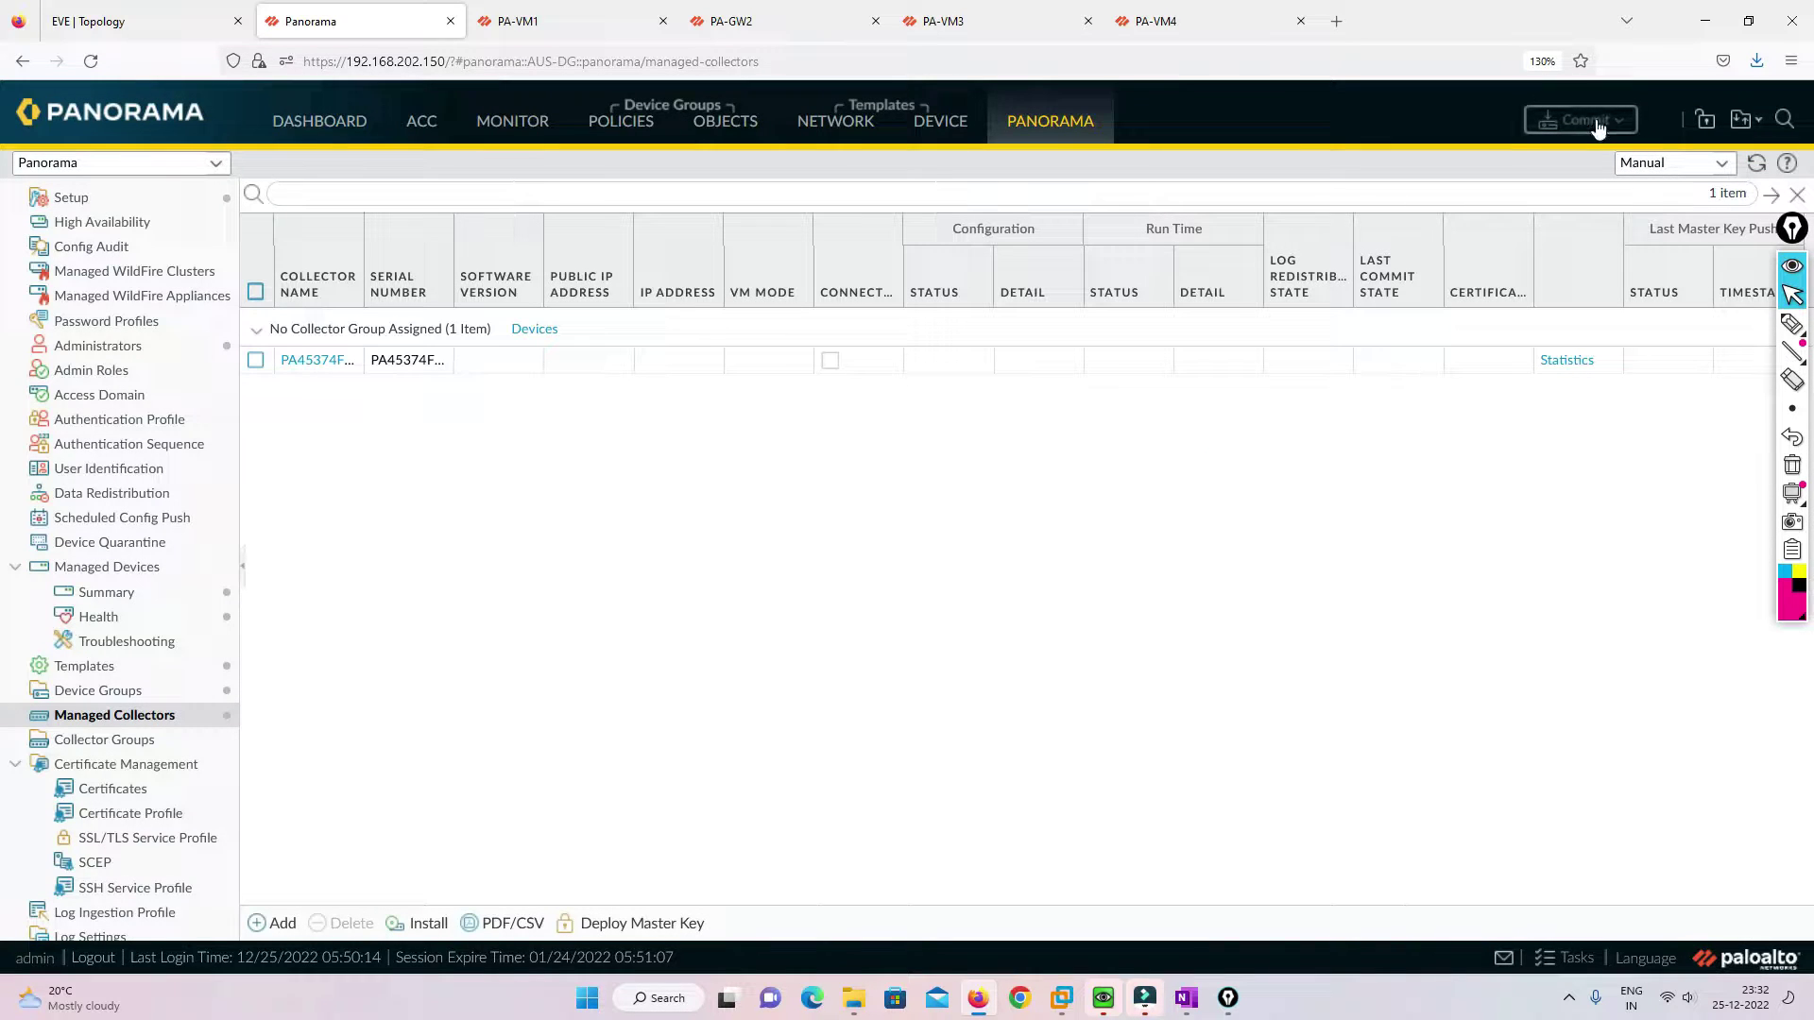
Commit the new collector to Panorama, highlight the disk warning in the commit status, and dismiss the status dialog.
click(1587, 121)
click(1588, 159)
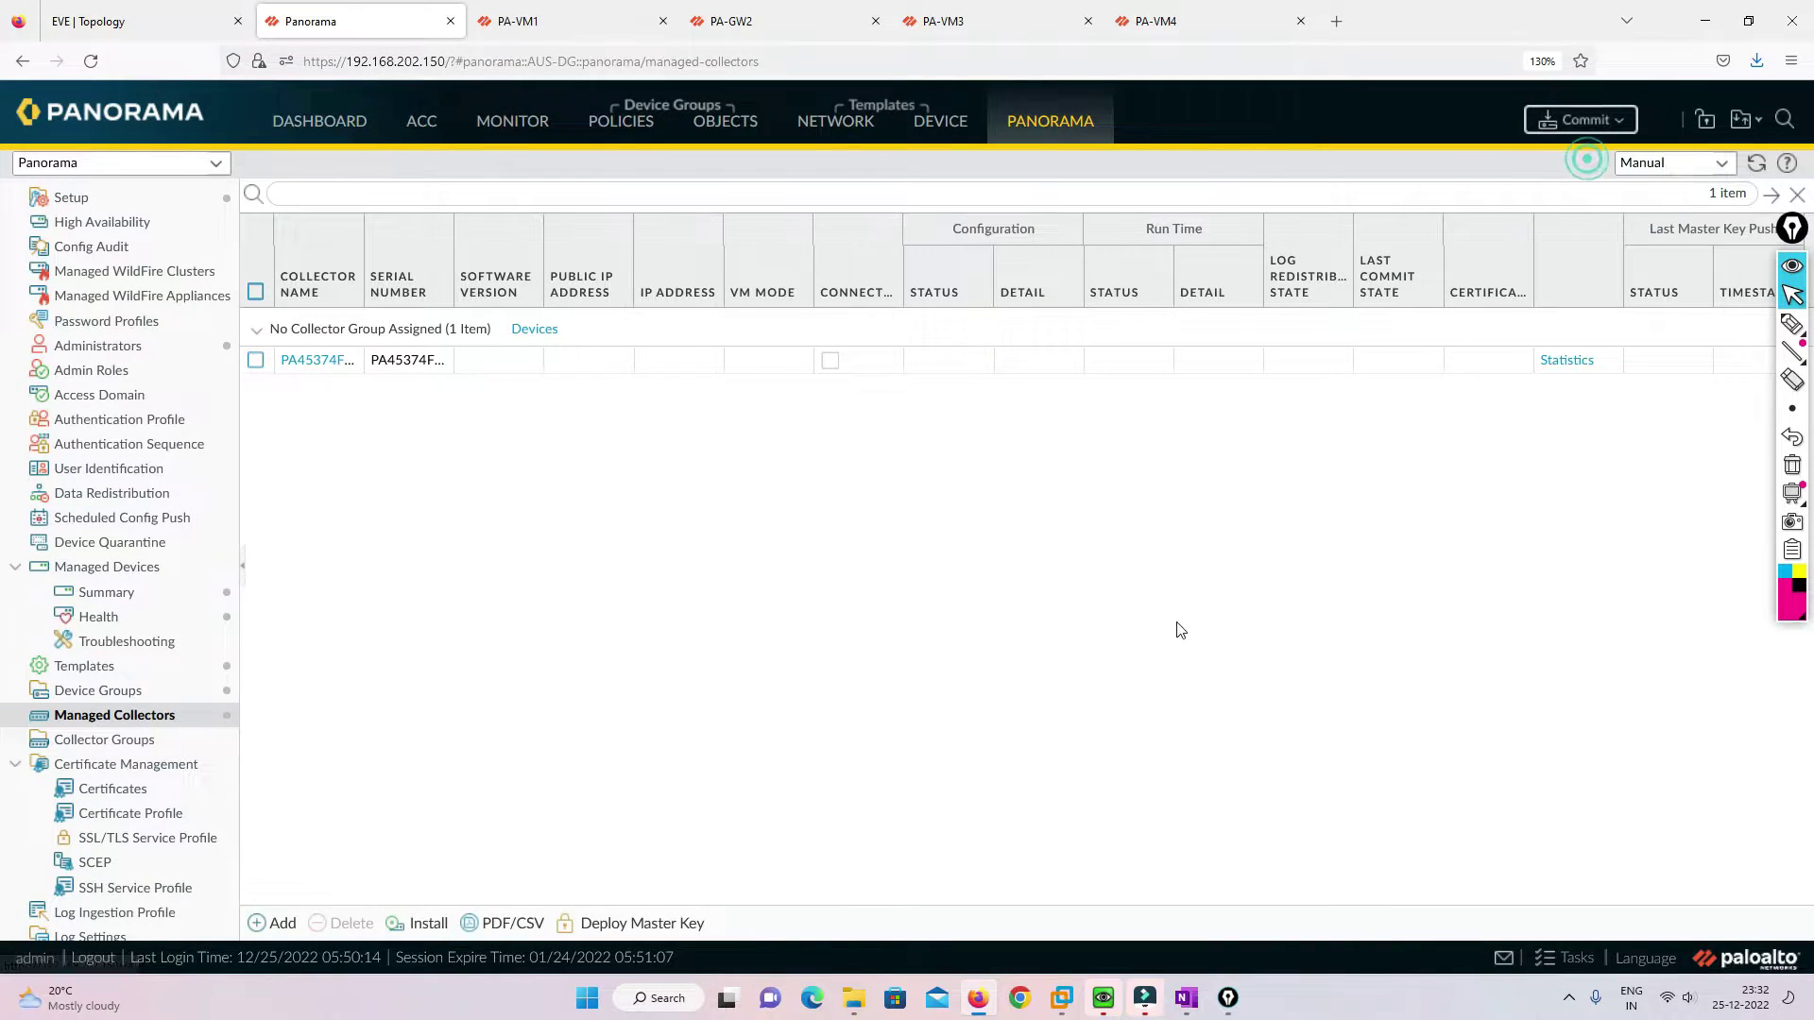
click(1219, 799)
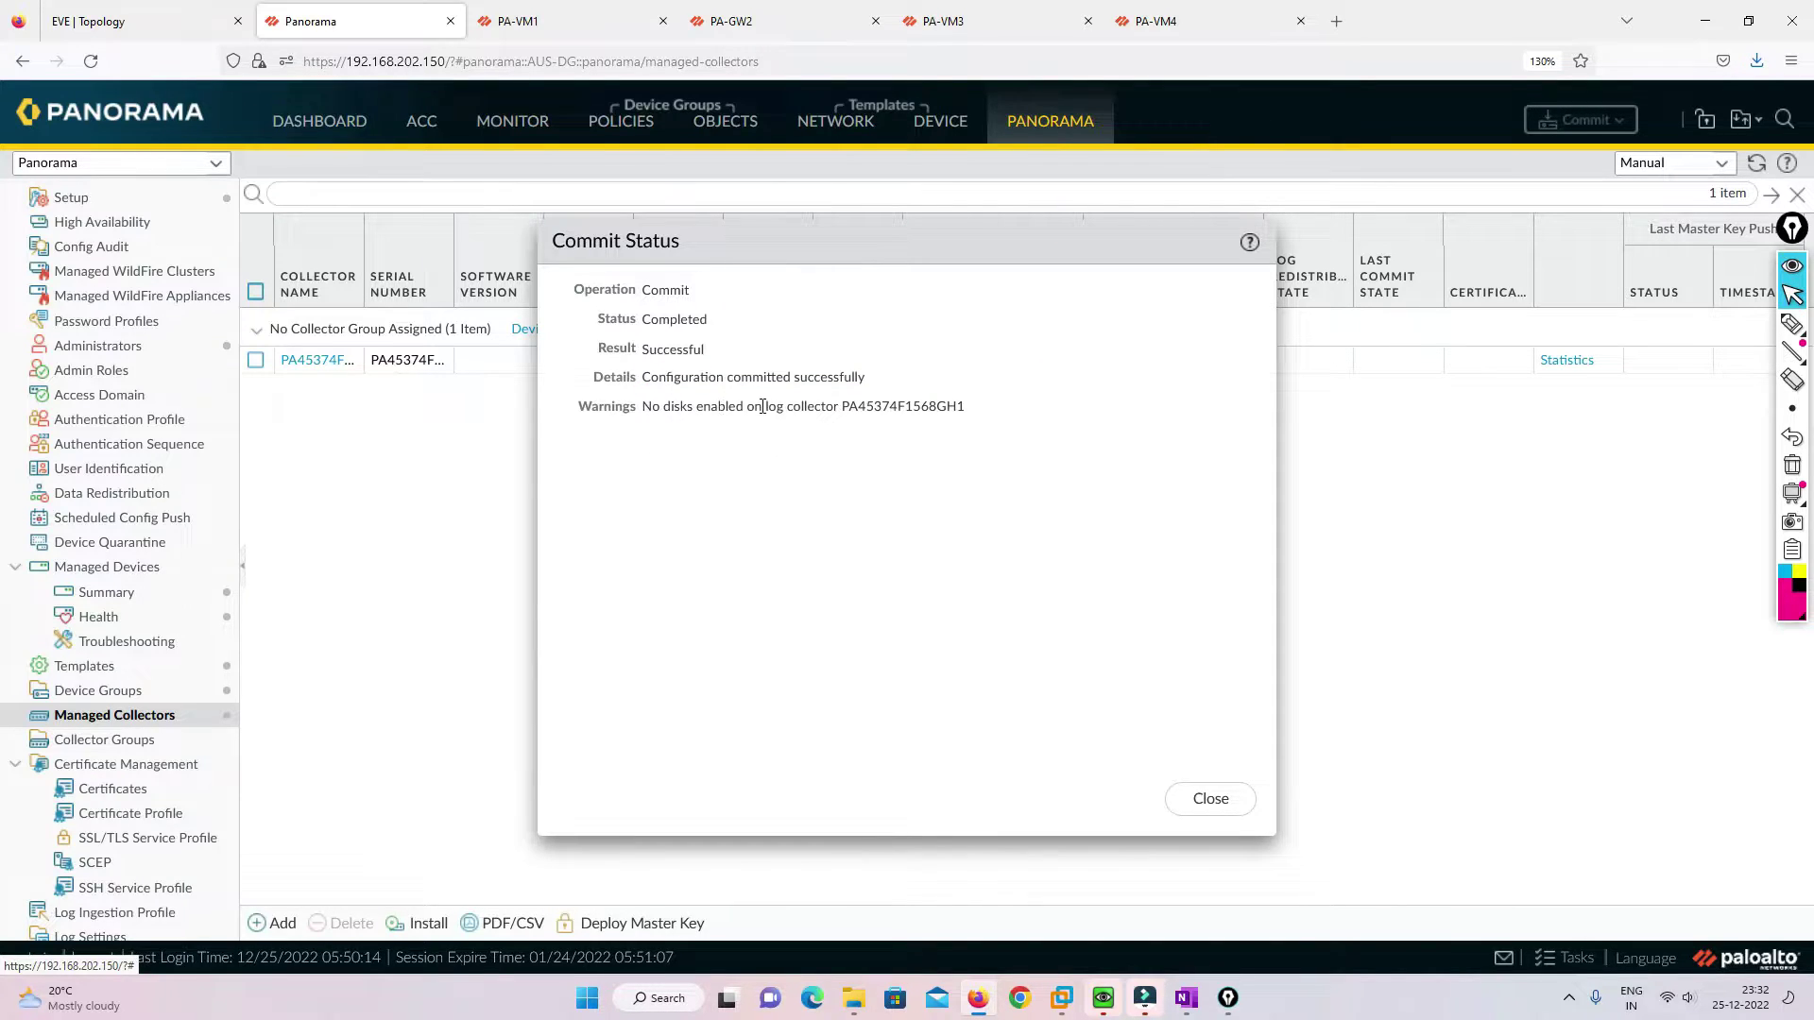
drag(762, 406, 1004, 406)
click(1211, 799)
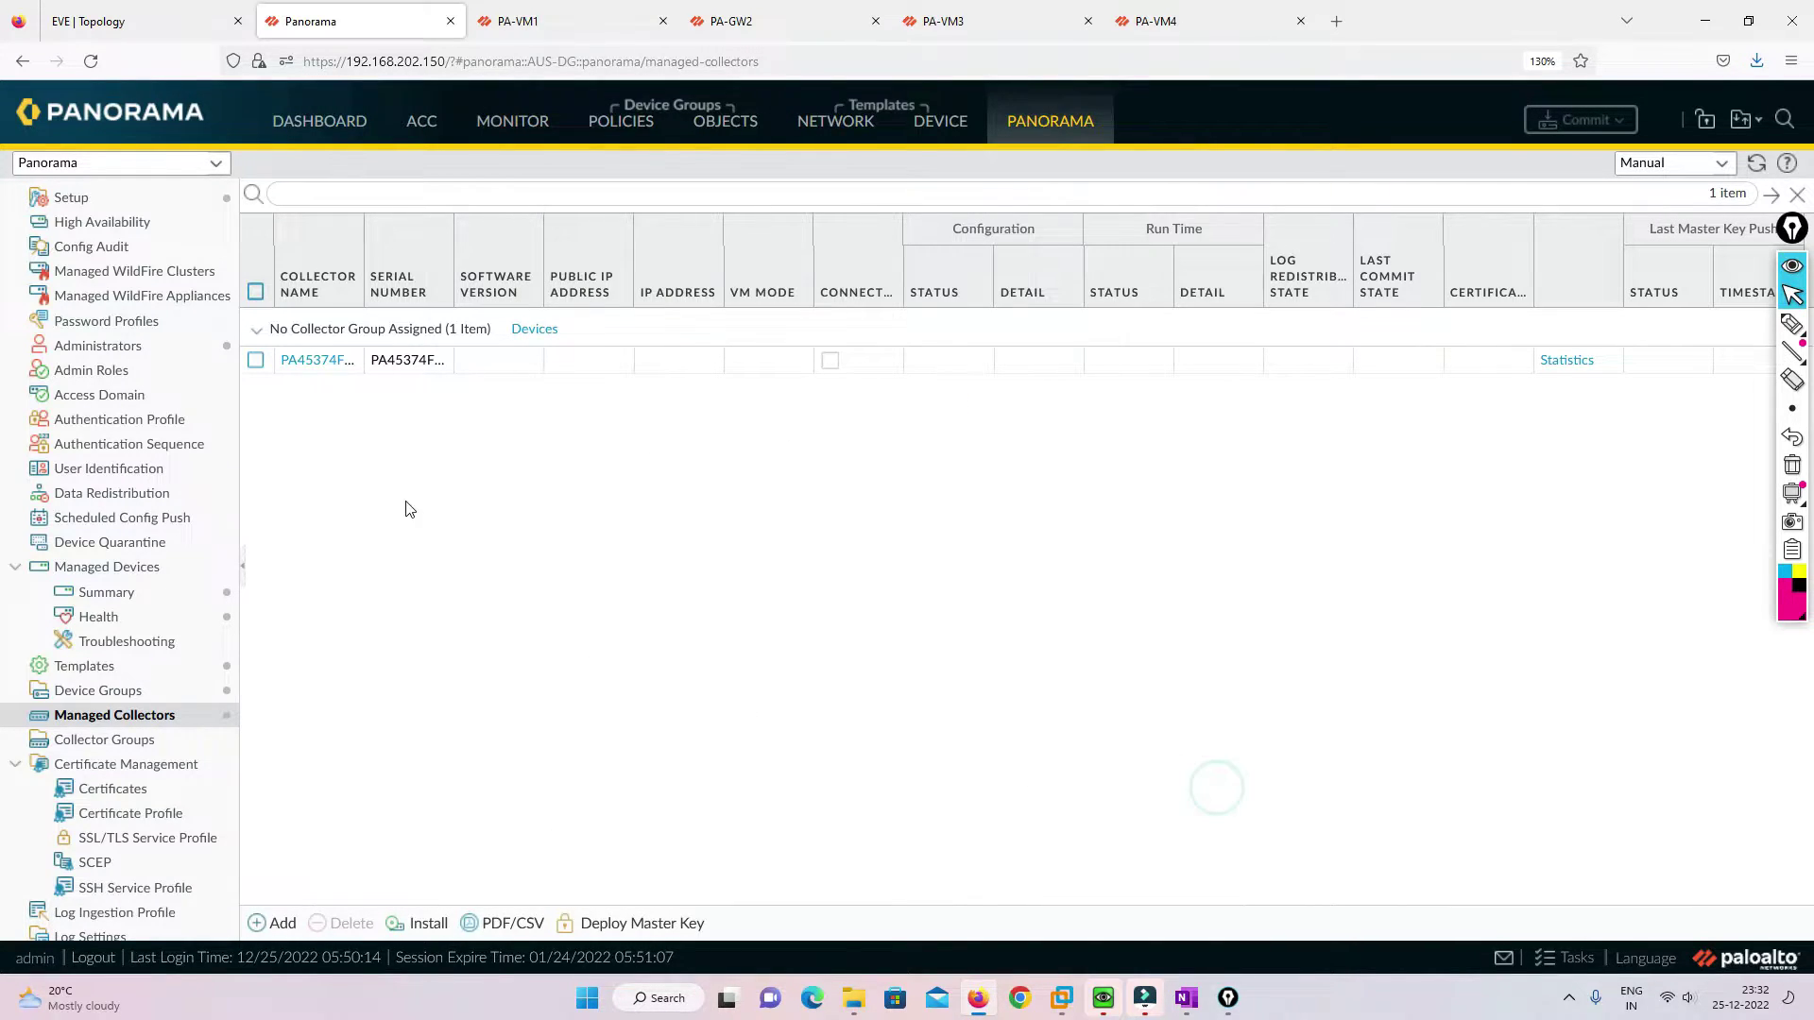
Edit the new managed collector and add disk A to its enabled disks.
click(309, 359)
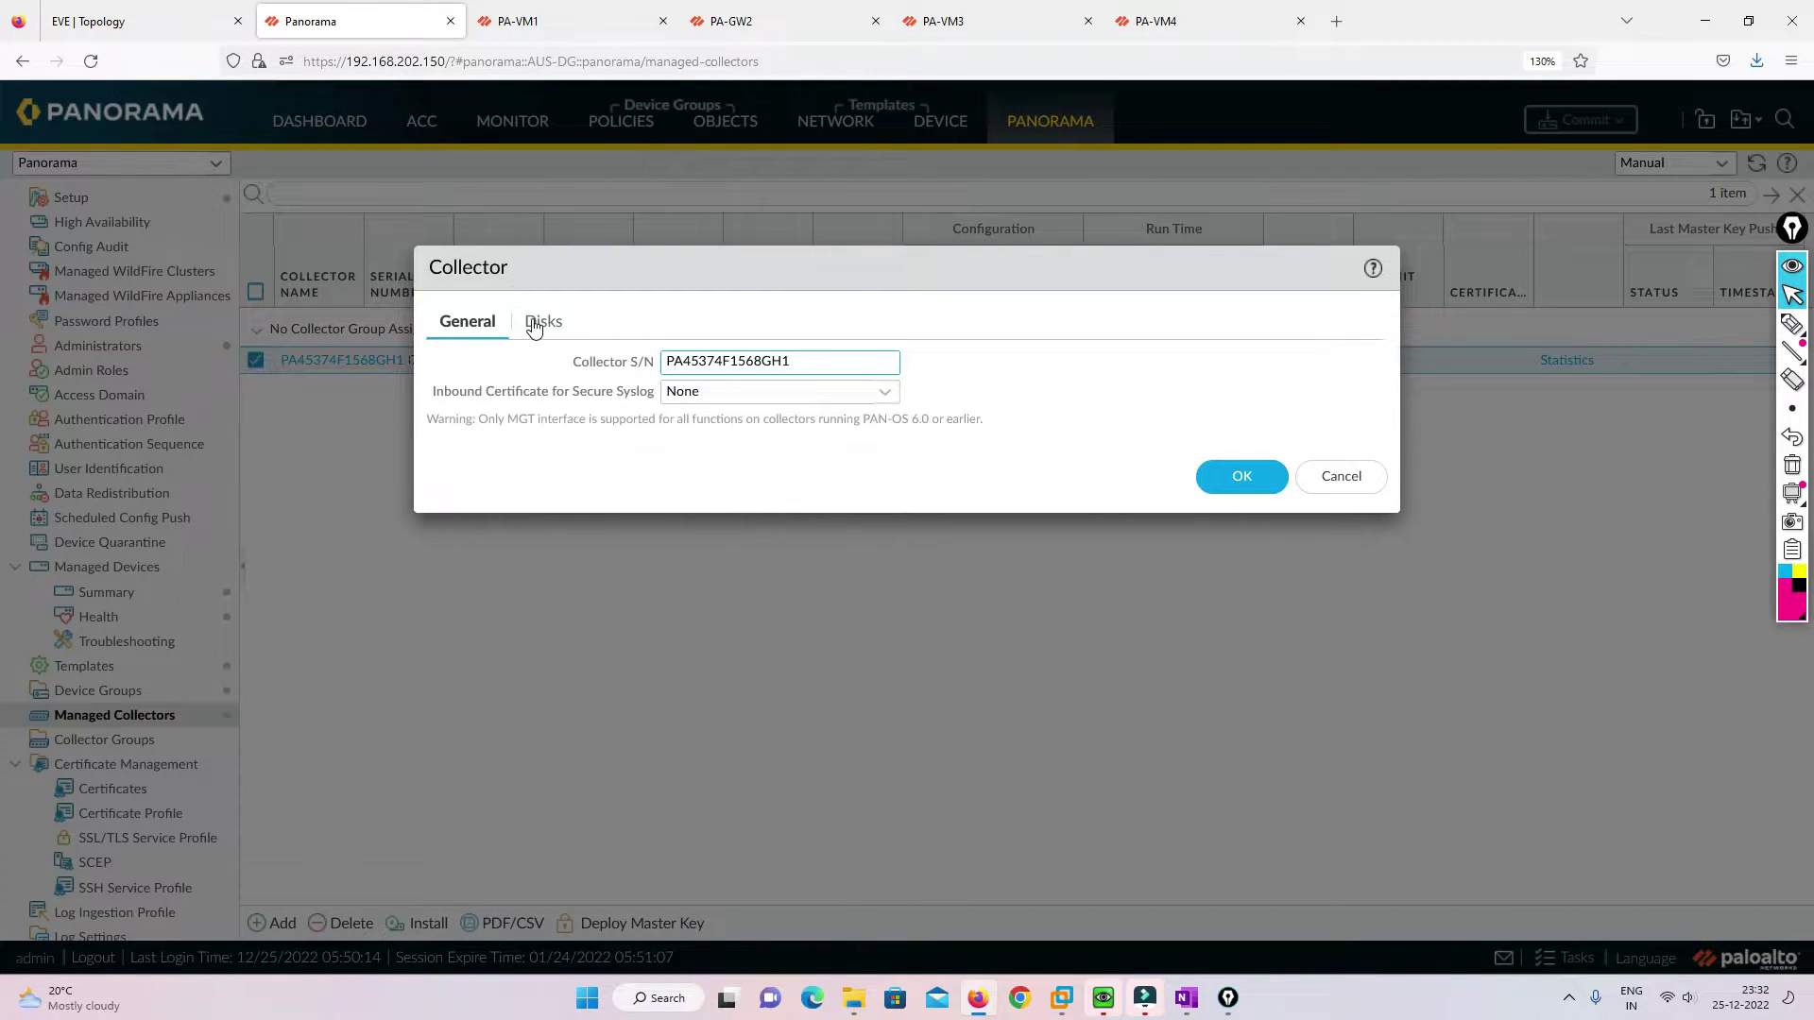
click(533, 324)
click(463, 707)
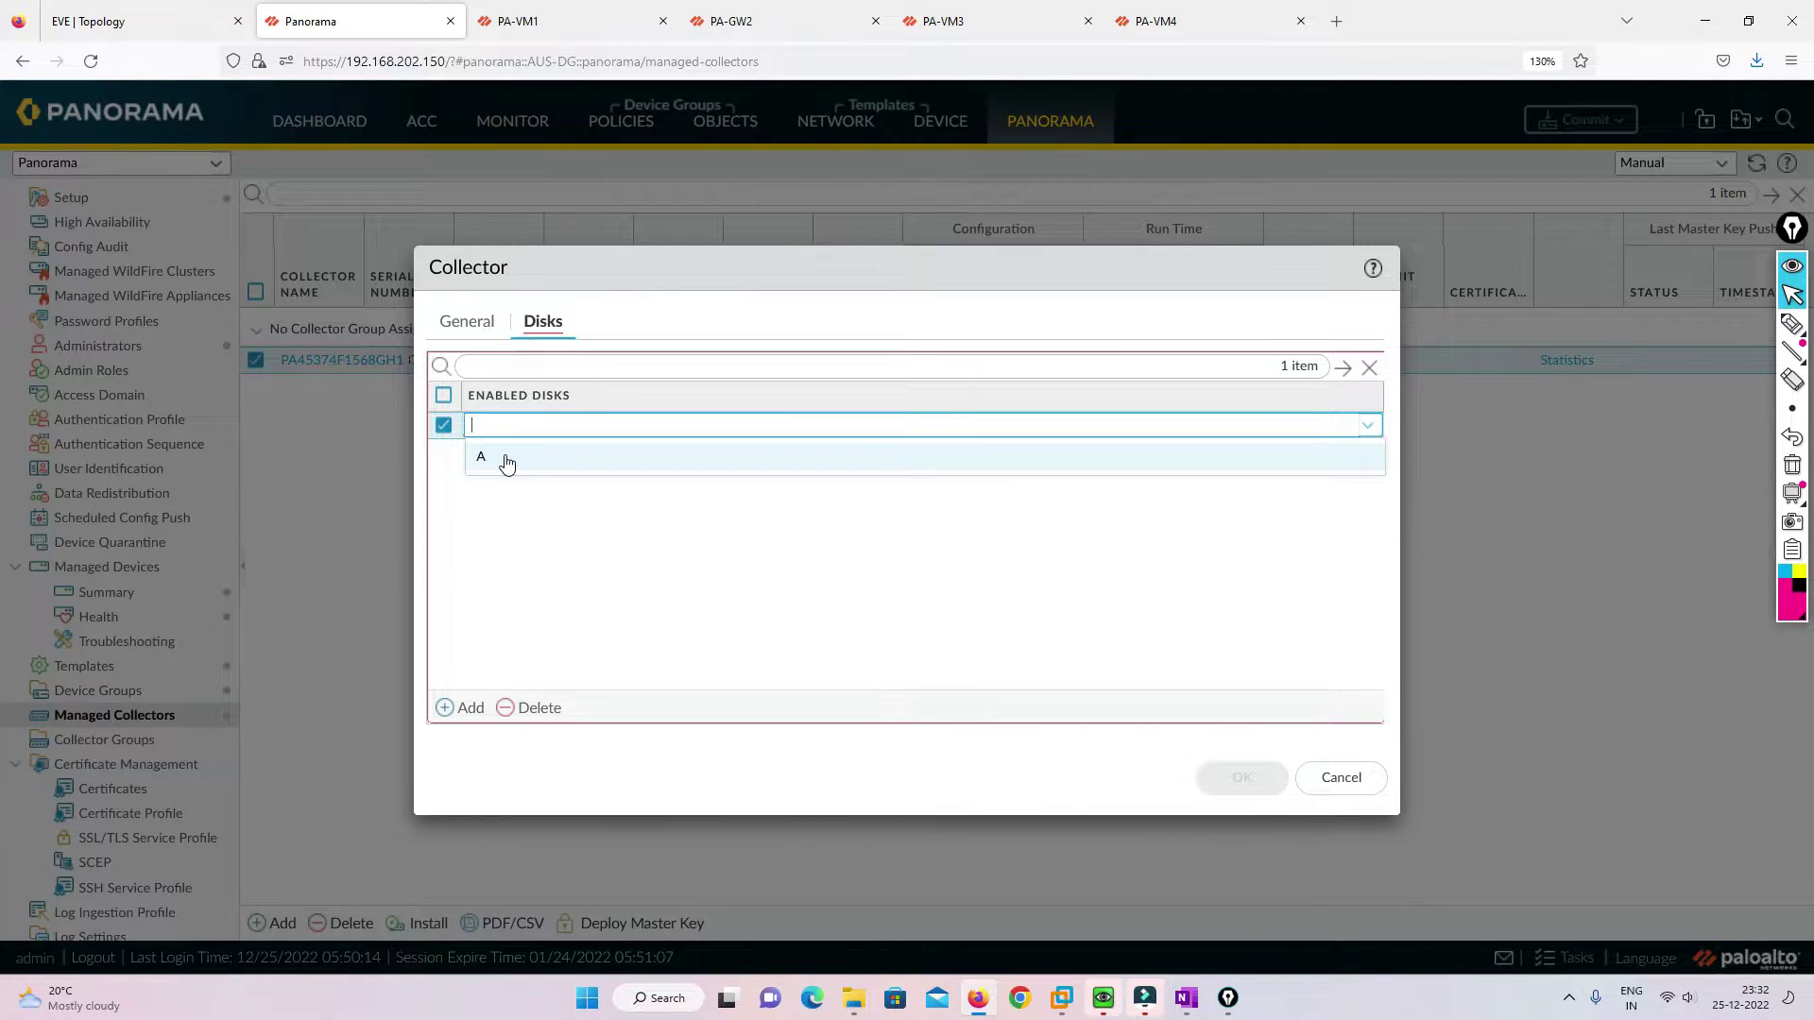
click(507, 460)
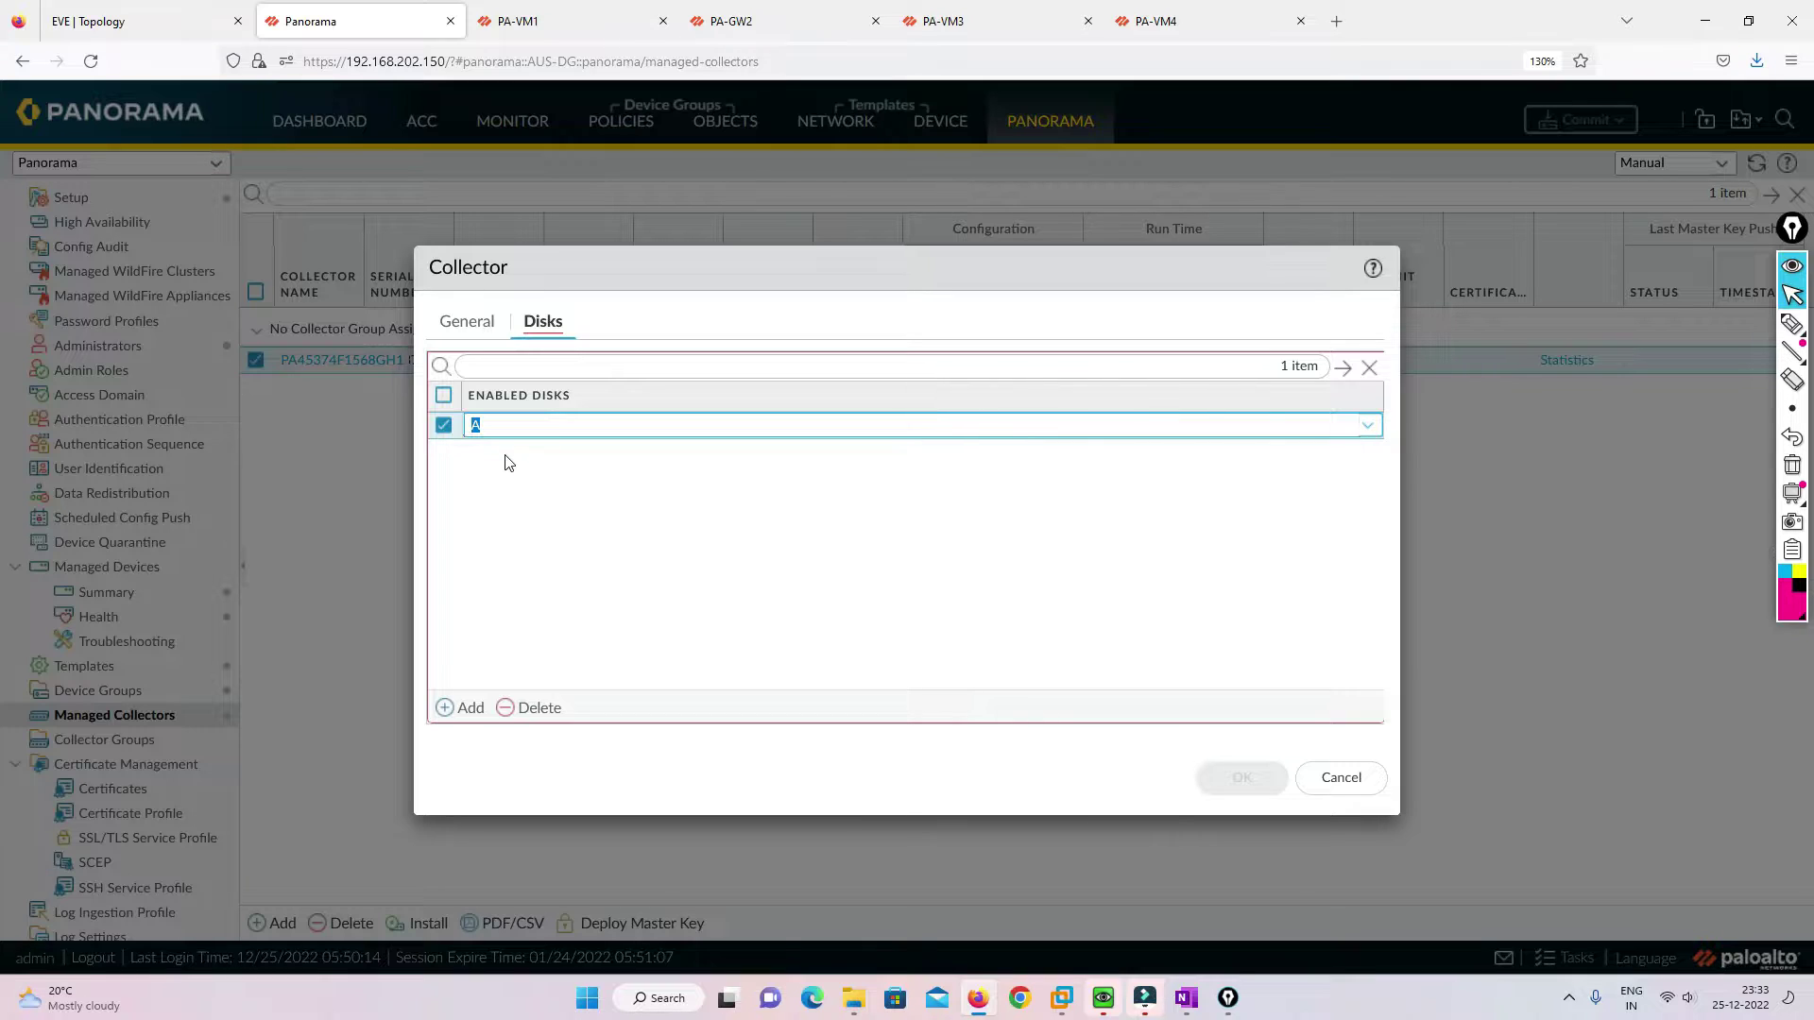
Handwrite "100GB HDD" in the empty area below the collector's enabled disks entry.
click(1792, 324)
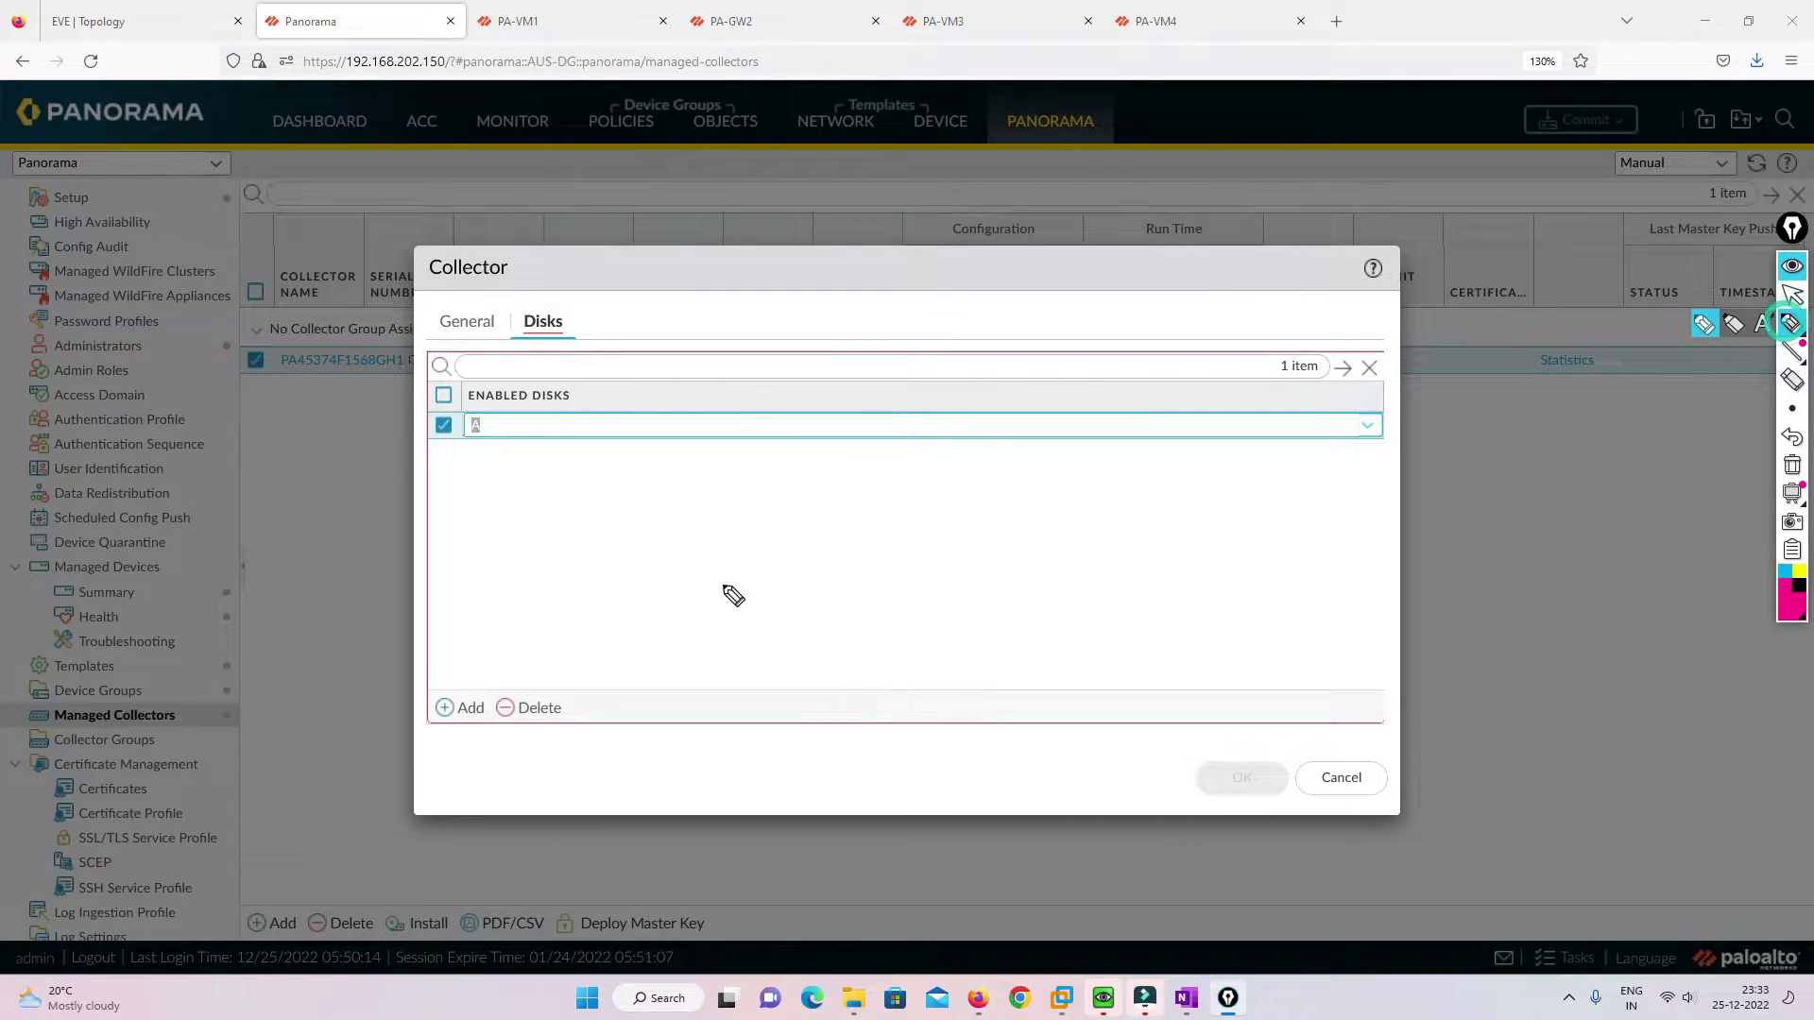
mouse_move(701, 533)
mouse_down()
mouse_move(695, 558)
mouse_move(768, 518)
mouse_move(762, 501)
mouse_move(747, 592)
mouse_move(776, 552)
mouse_move(780, 572)
mouse_up()
drag(784, 568, 785, 537)
mouse_move(785, 537)
mouse_down()
mouse_move(790, 565)
mouse_move(803, 530)
mouse_up()
drag(803, 530, 805, 560)
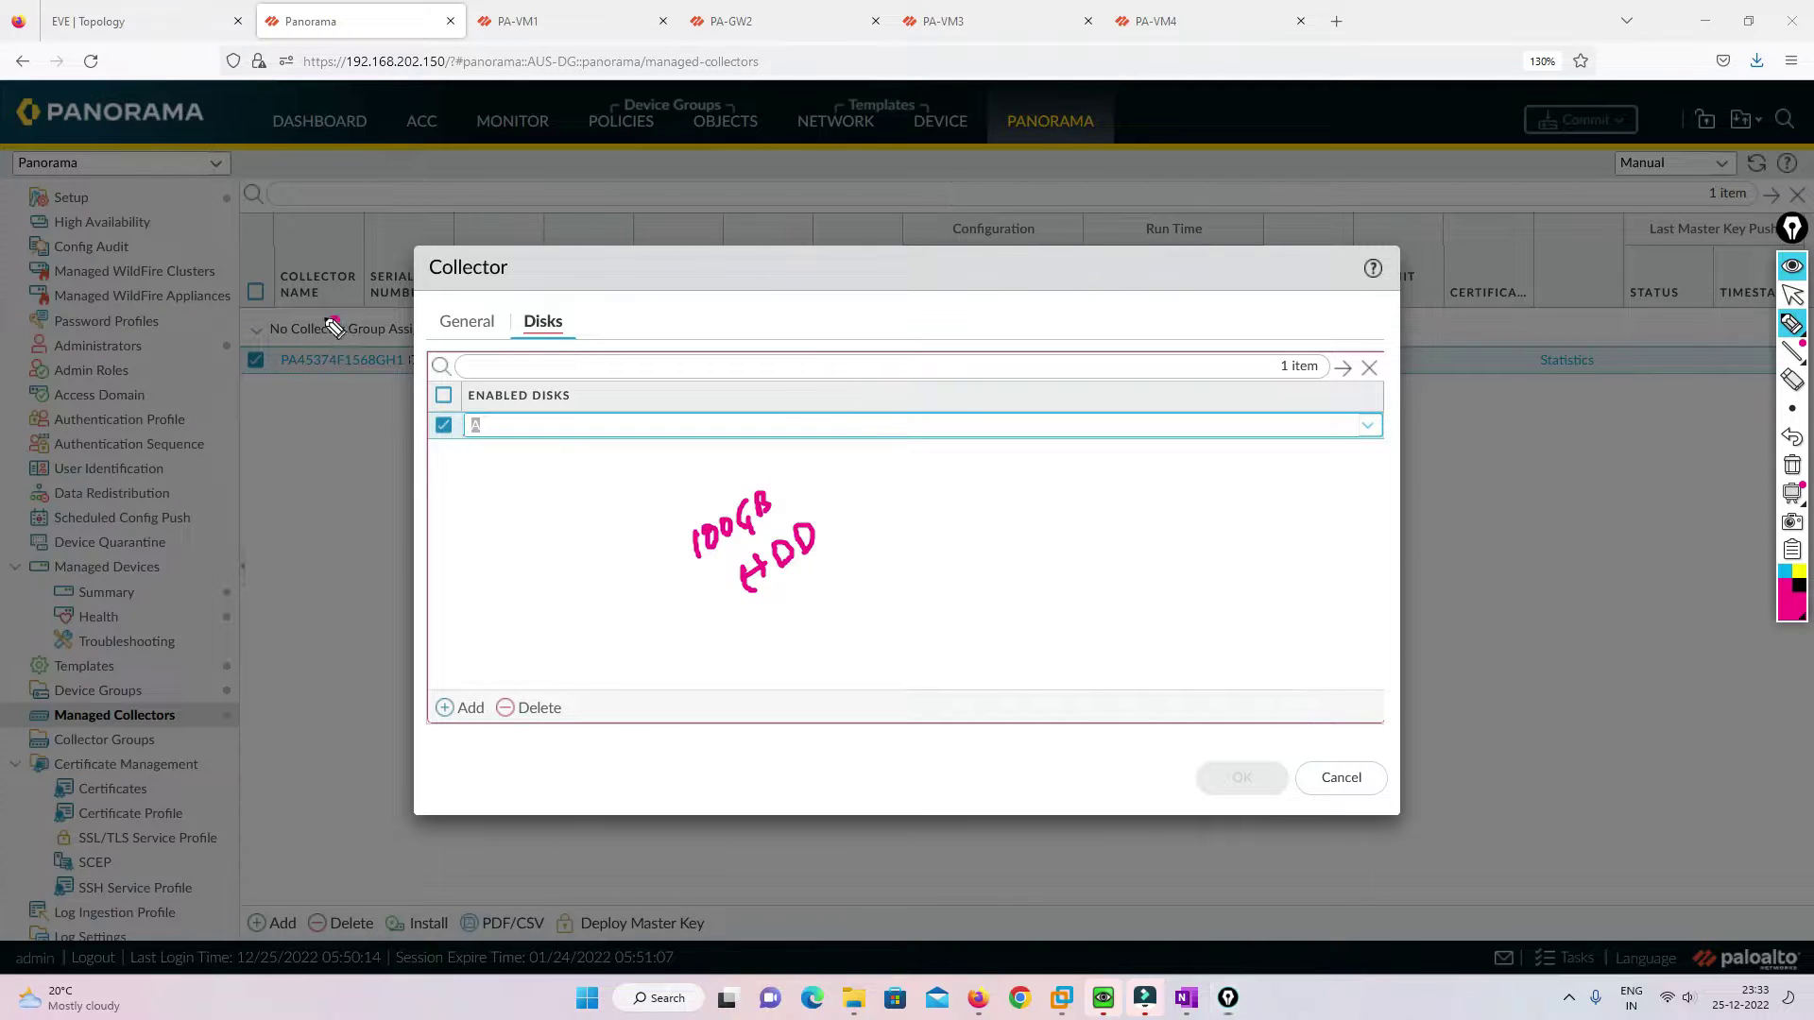
Circle the collector entry, draw arrows from it to the handwritten disk note, circle the note, and clear all annotations.
mouse_move(334, 321)
mouse_down()
mouse_move(276, 378)
mouse_move(421, 376)
mouse_move(321, 315)
mouse_up()
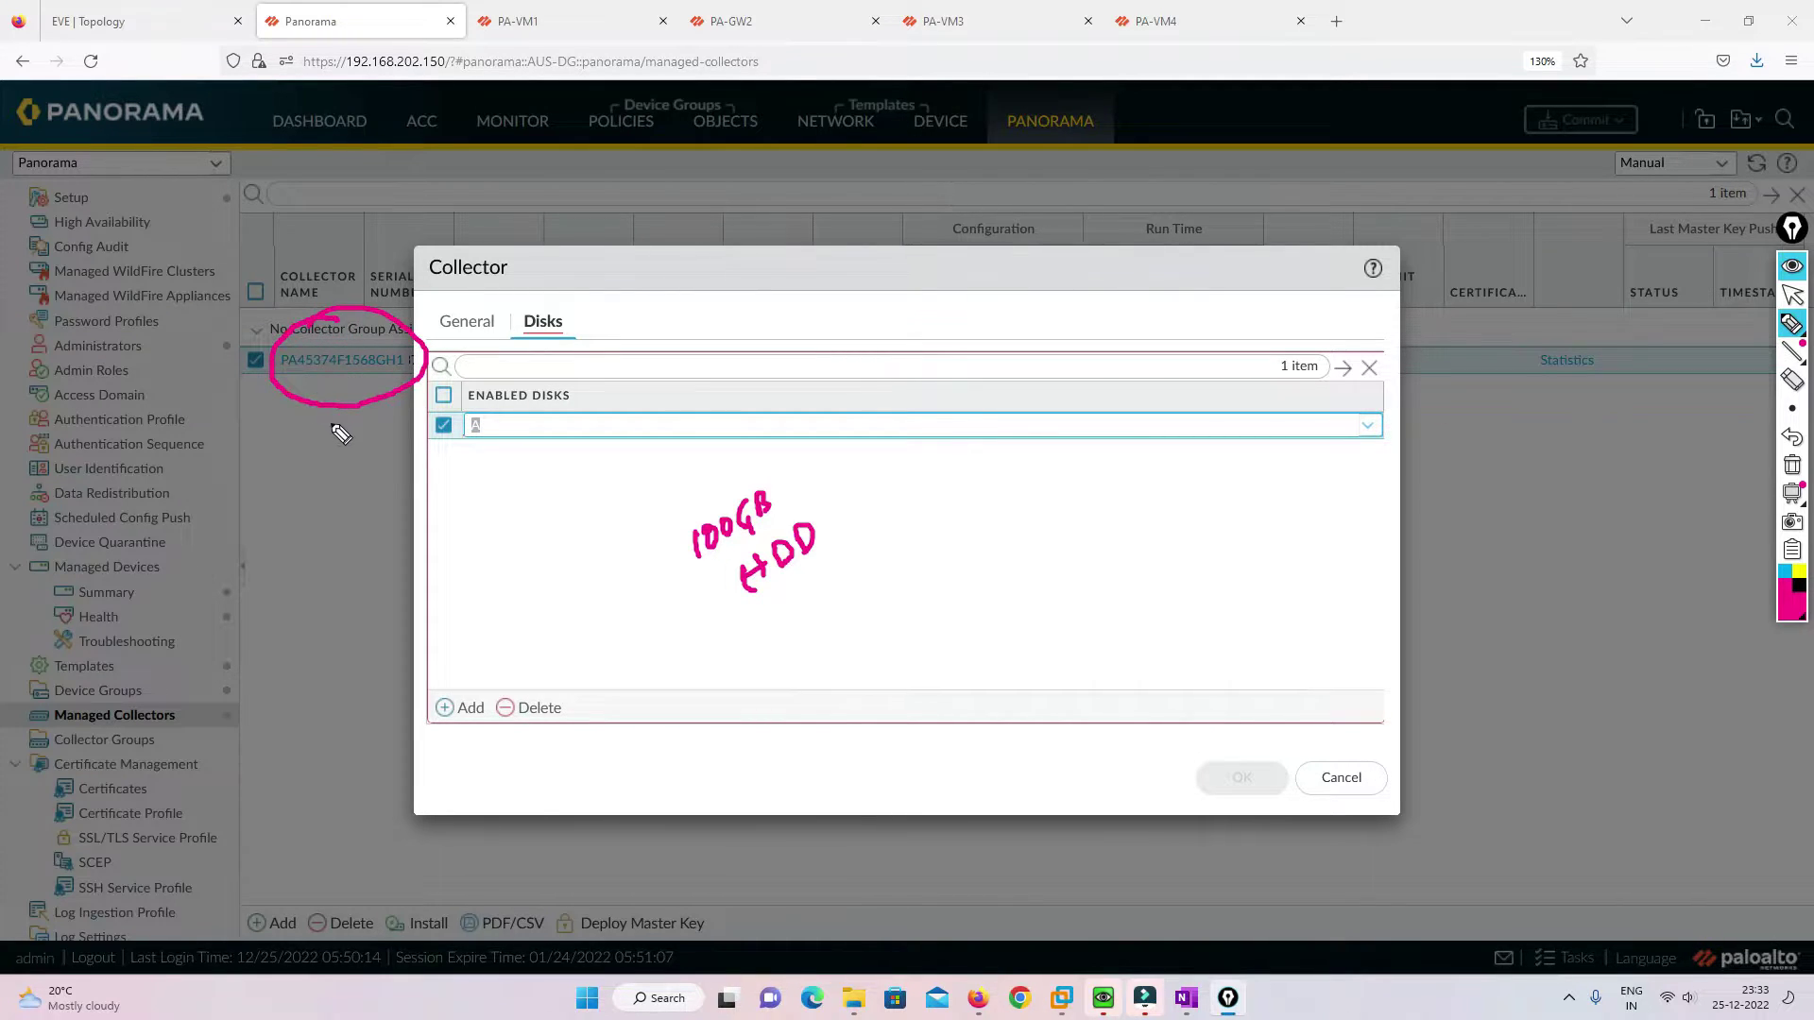
drag(338, 406, 338, 451)
mouse_move(338, 451)
mouse_down()
mouse_move(350, 436)
mouse_move(421, 498)
mouse_move(685, 496)
mouse_up()
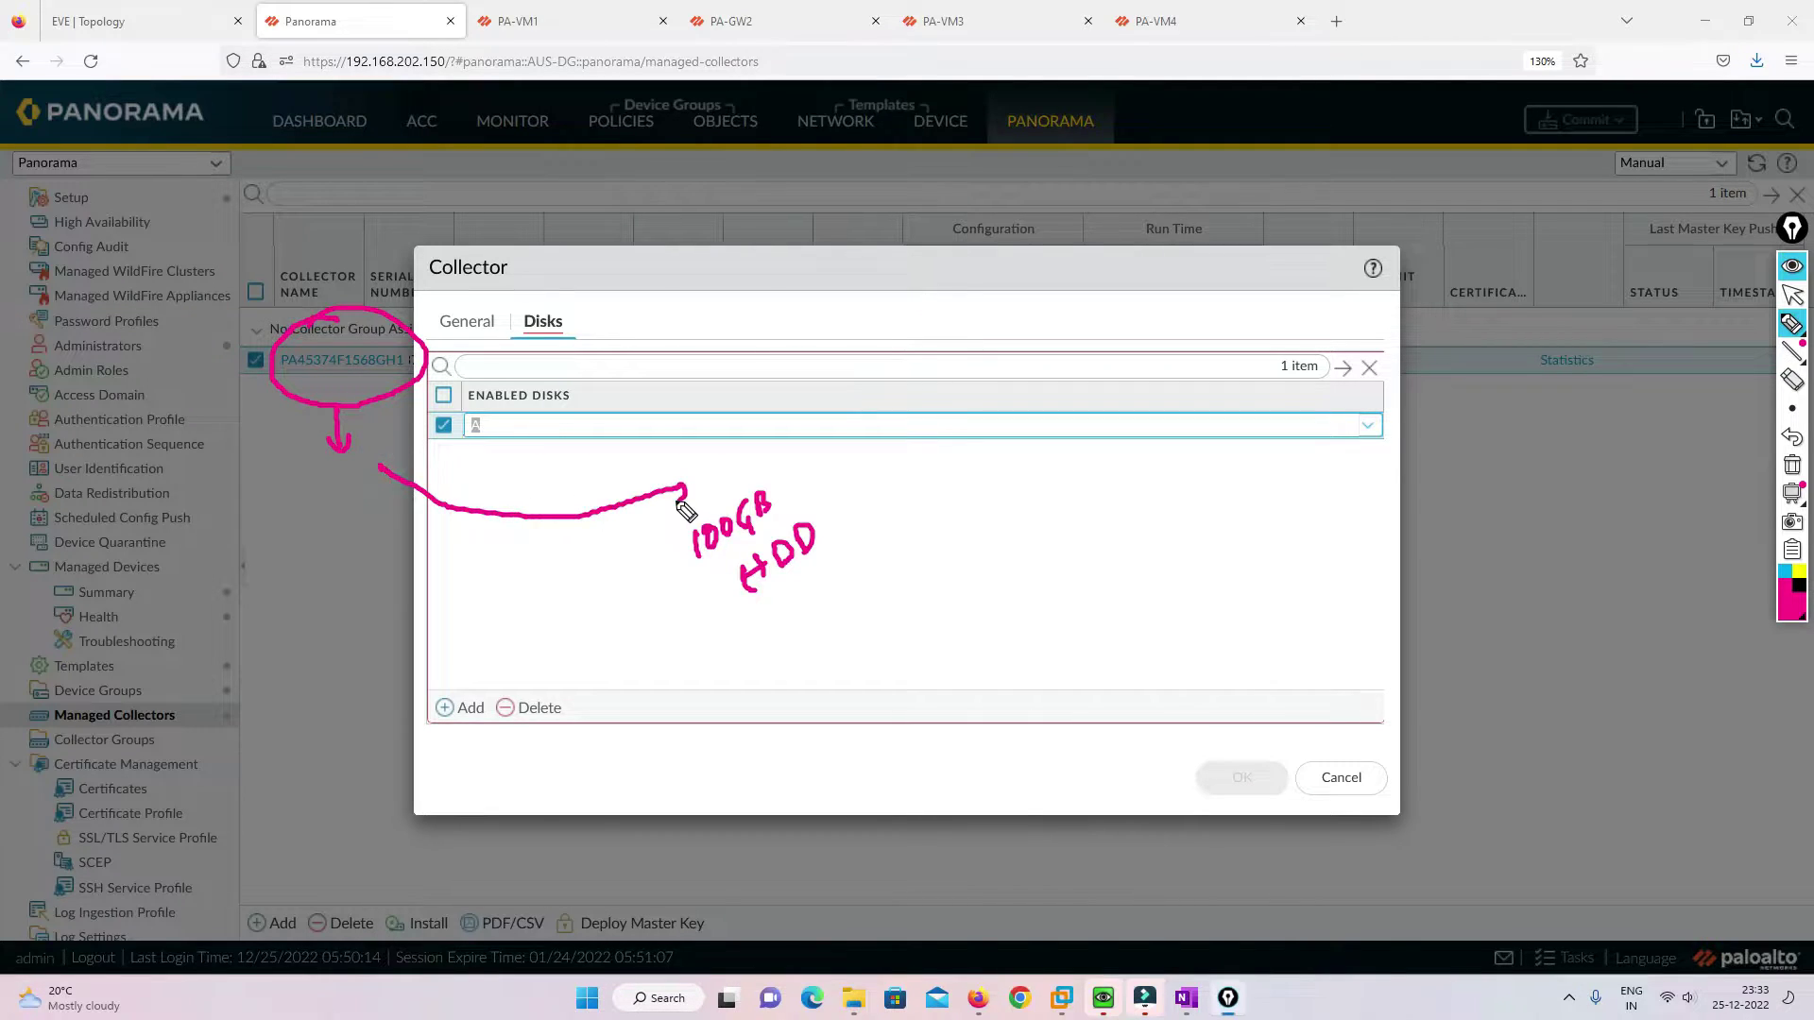
mouse_move(797, 467)
mouse_down()
mouse_move(659, 587)
mouse_move(850, 566)
mouse_move(792, 469)
mouse_up()
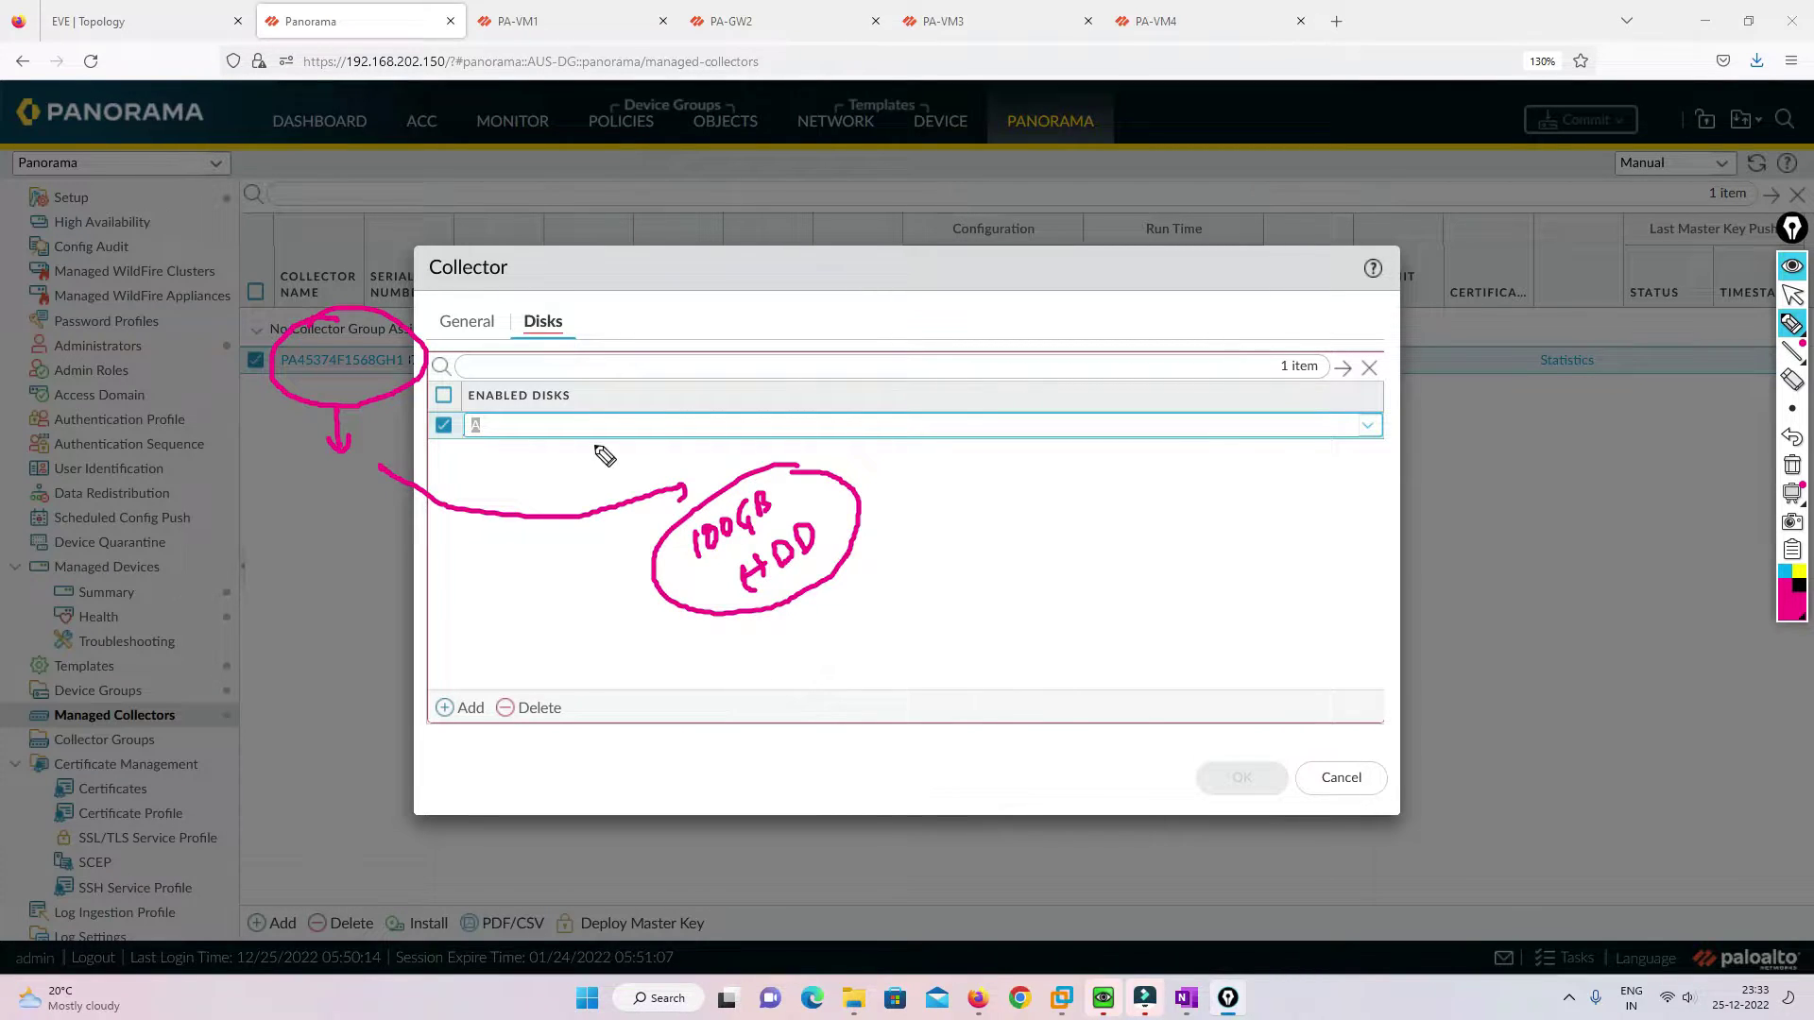
drag(533, 440, 586, 433)
click(1792, 465)
click(1793, 295)
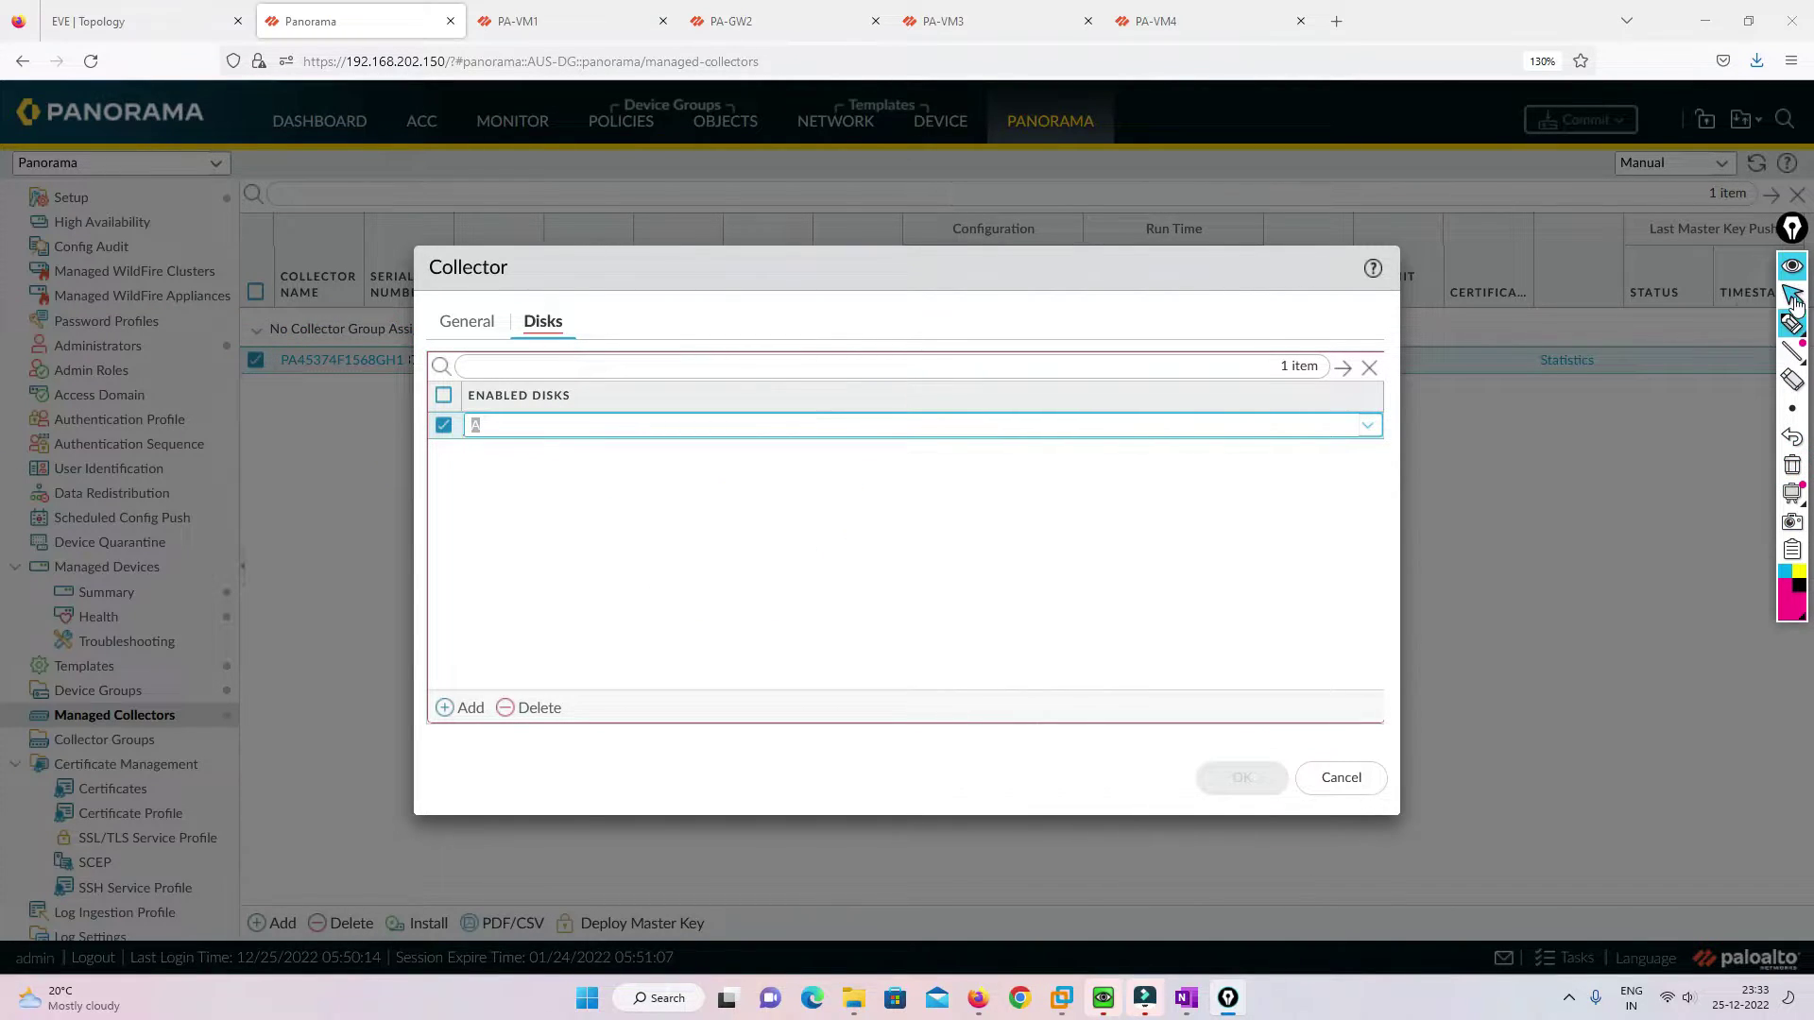
Save the collector's disk selection and commit the configuration to Panorama, dismissing the job status when done.
click(669, 469)
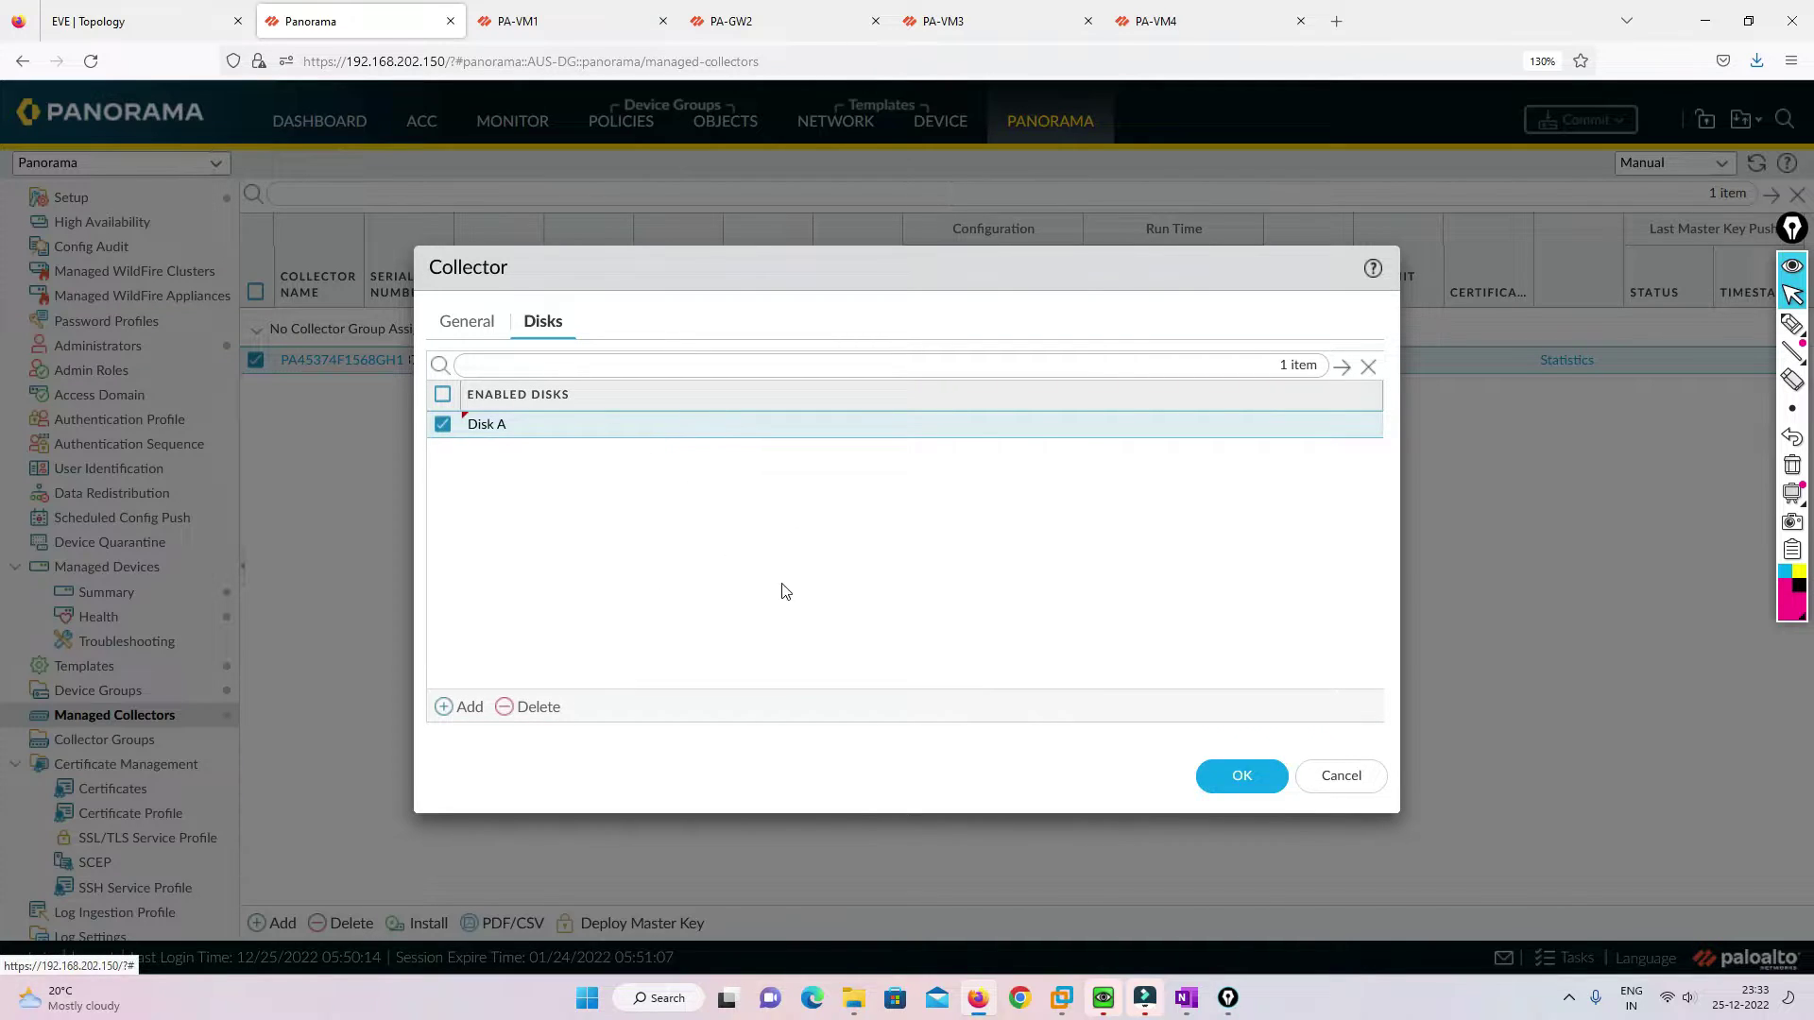
click(1241, 777)
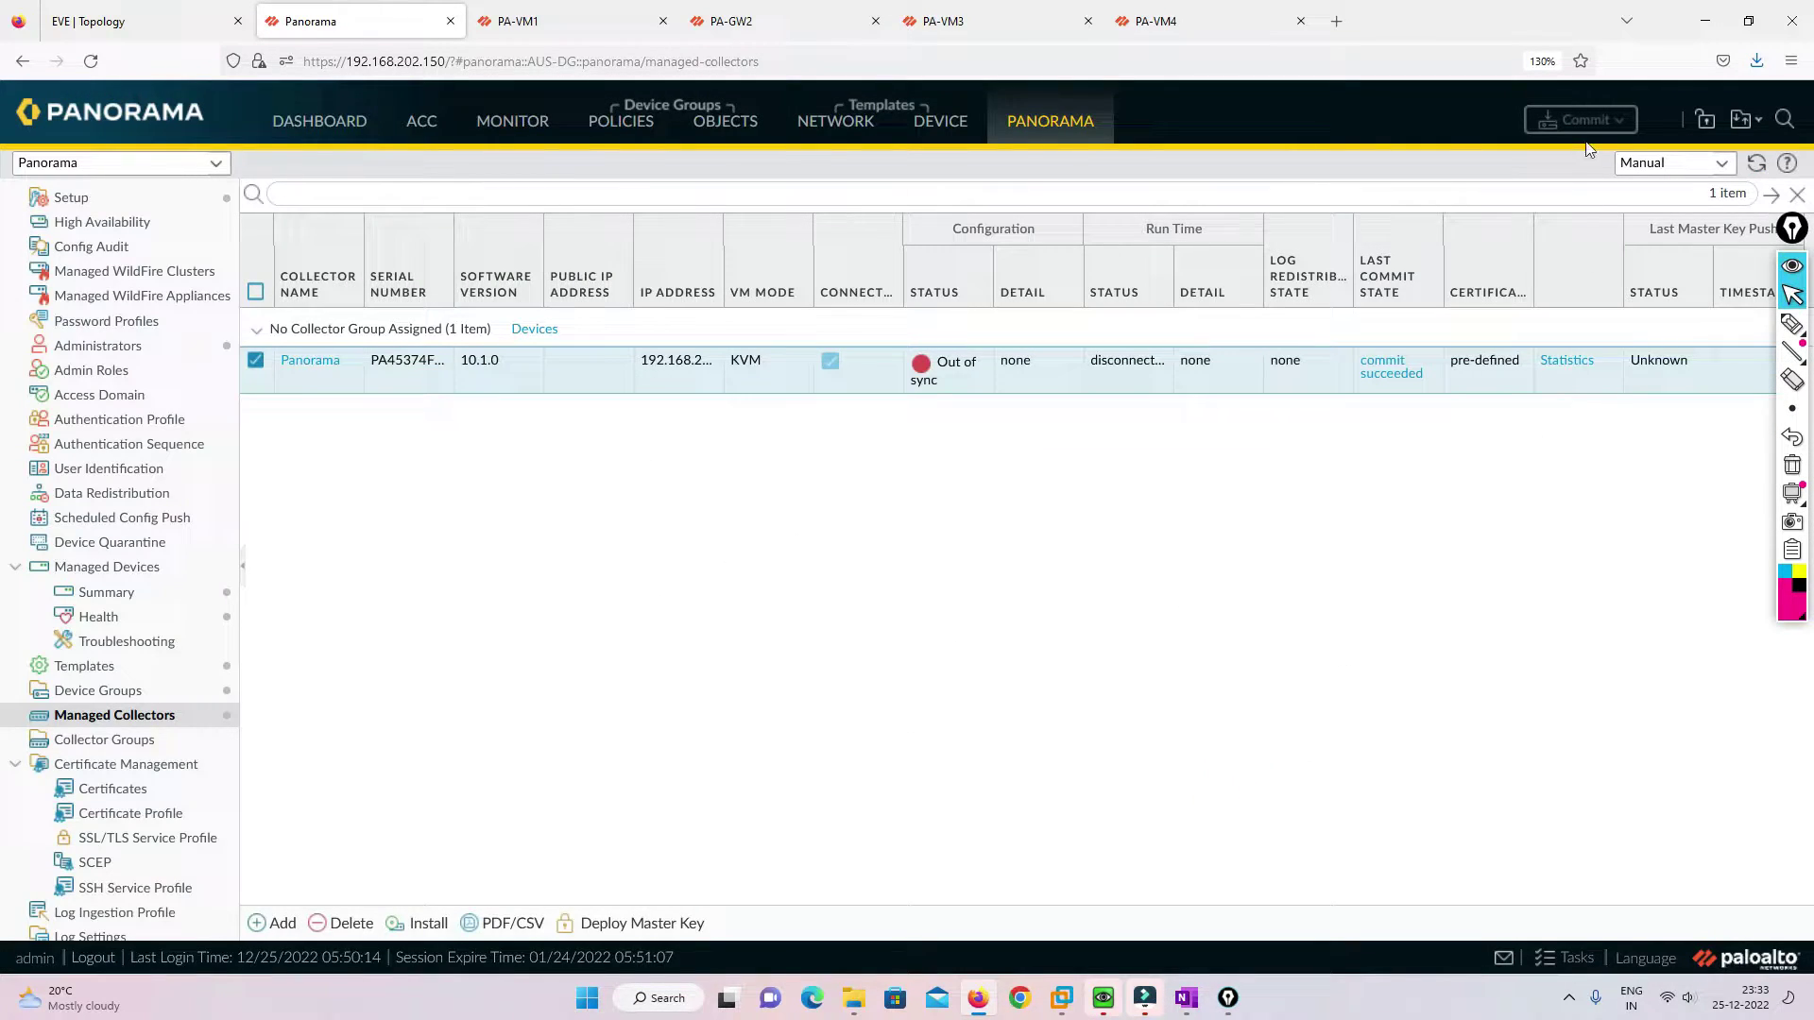
click(1595, 125)
click(1569, 154)
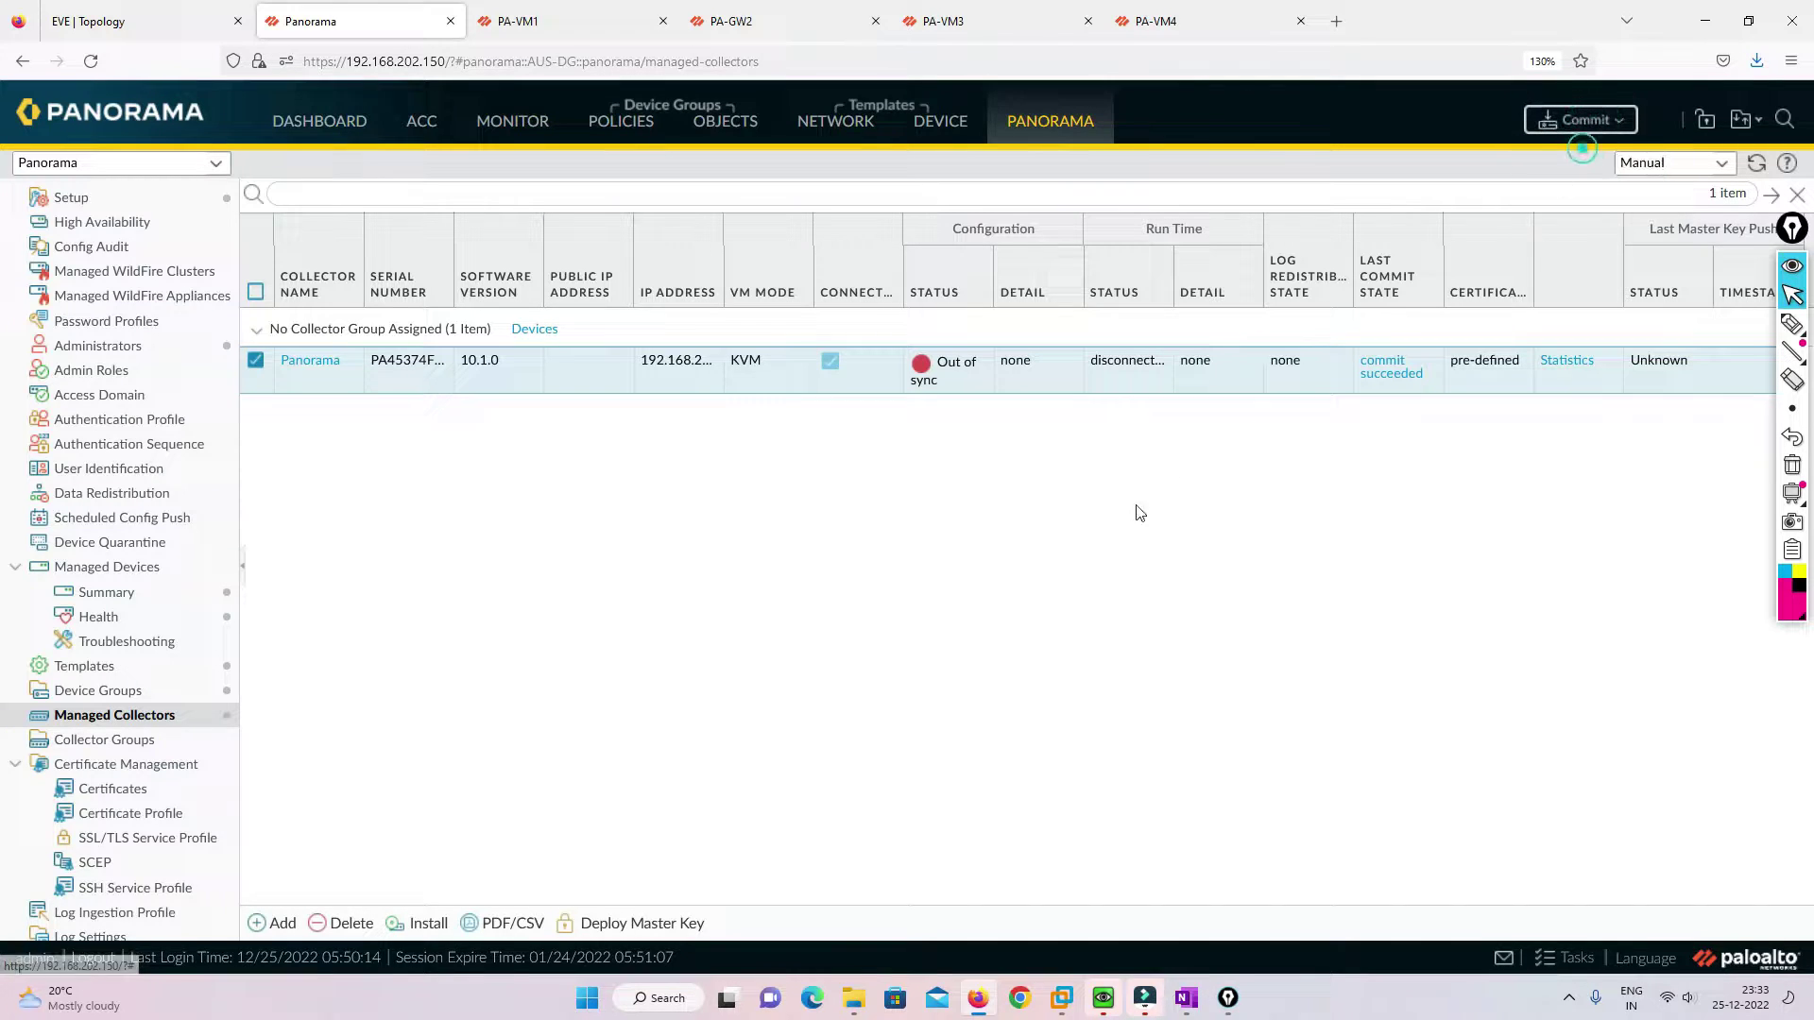
click(1243, 797)
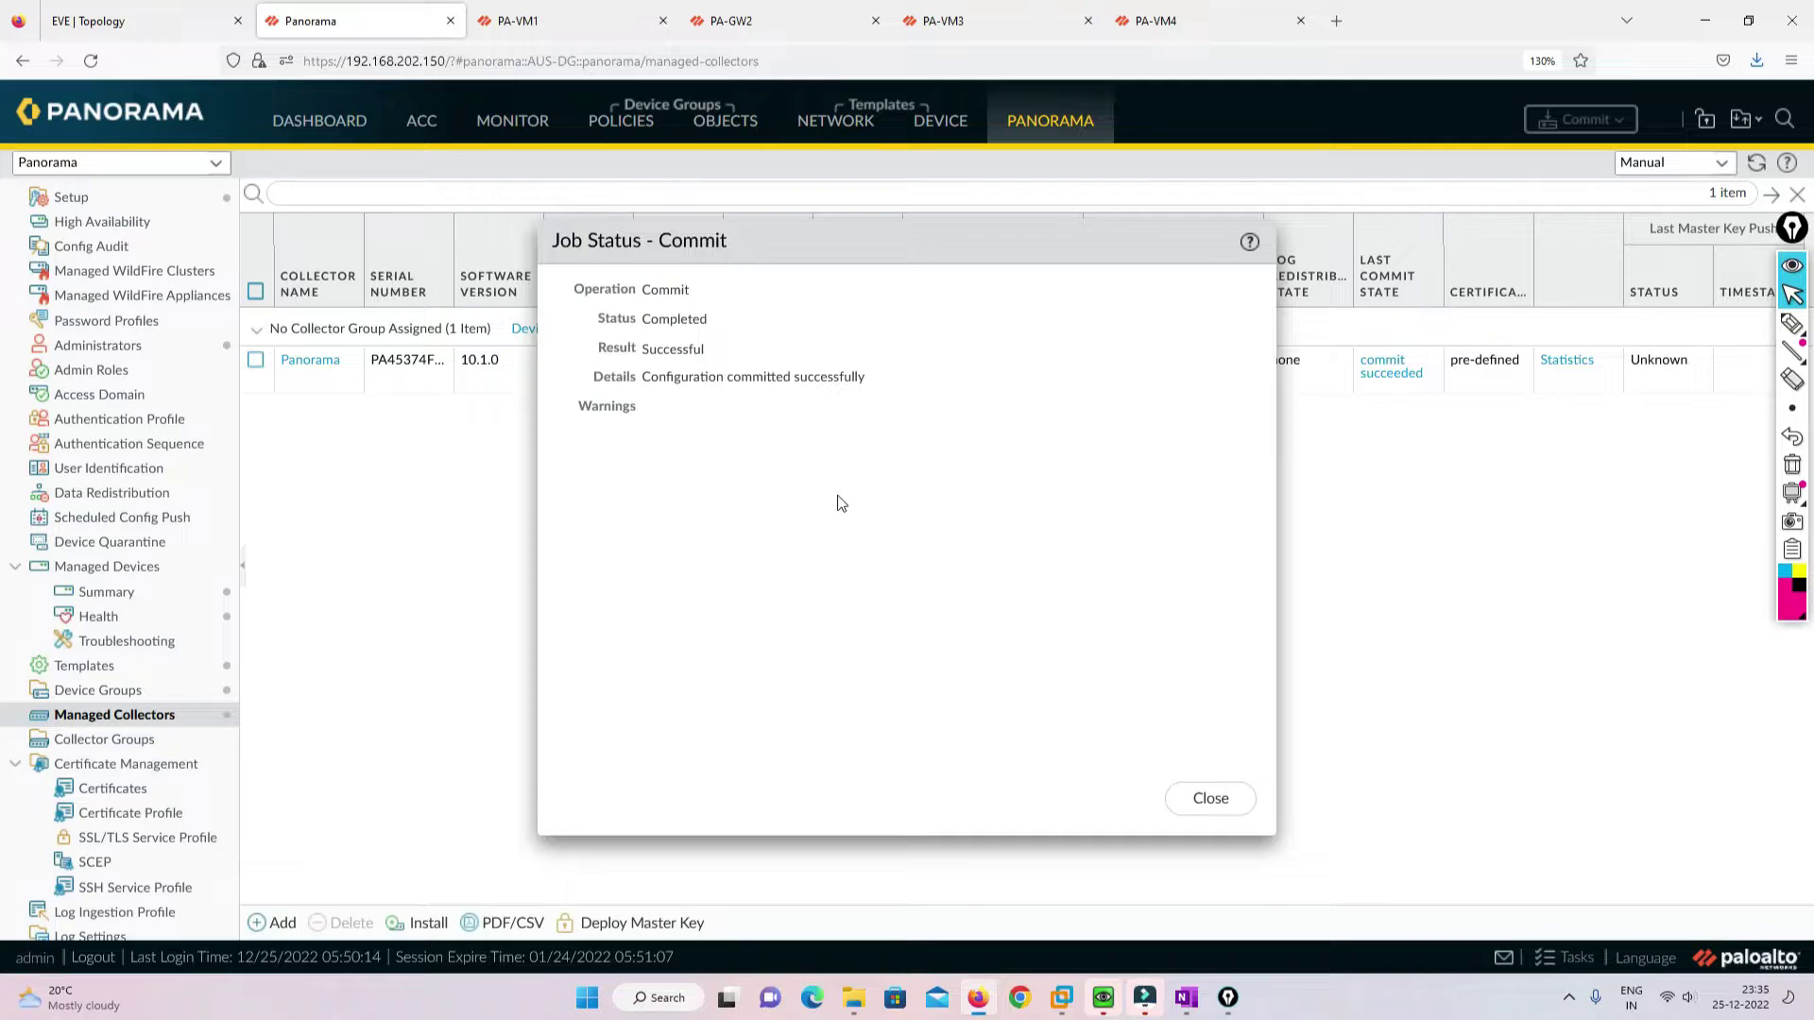
click(1211, 799)
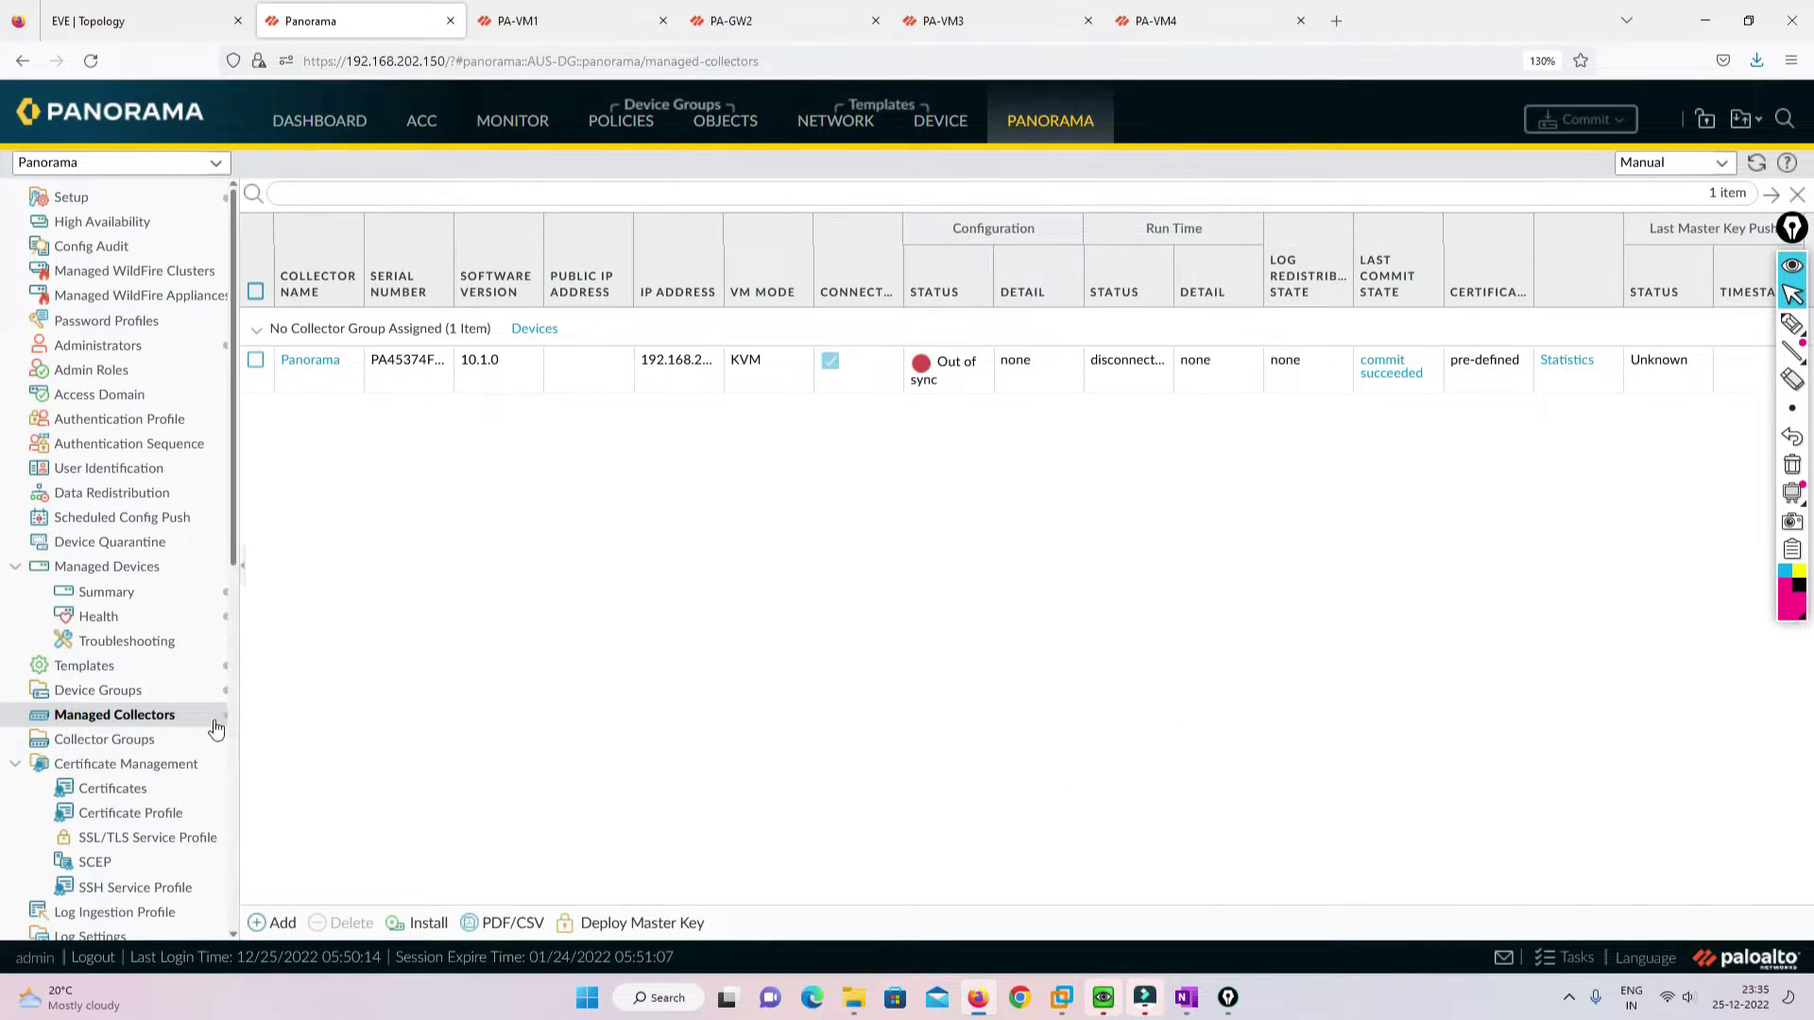
Create a collector group named Log_server with a minimum retention period of 10 days and the Panorama collector as its member.
click(148, 742)
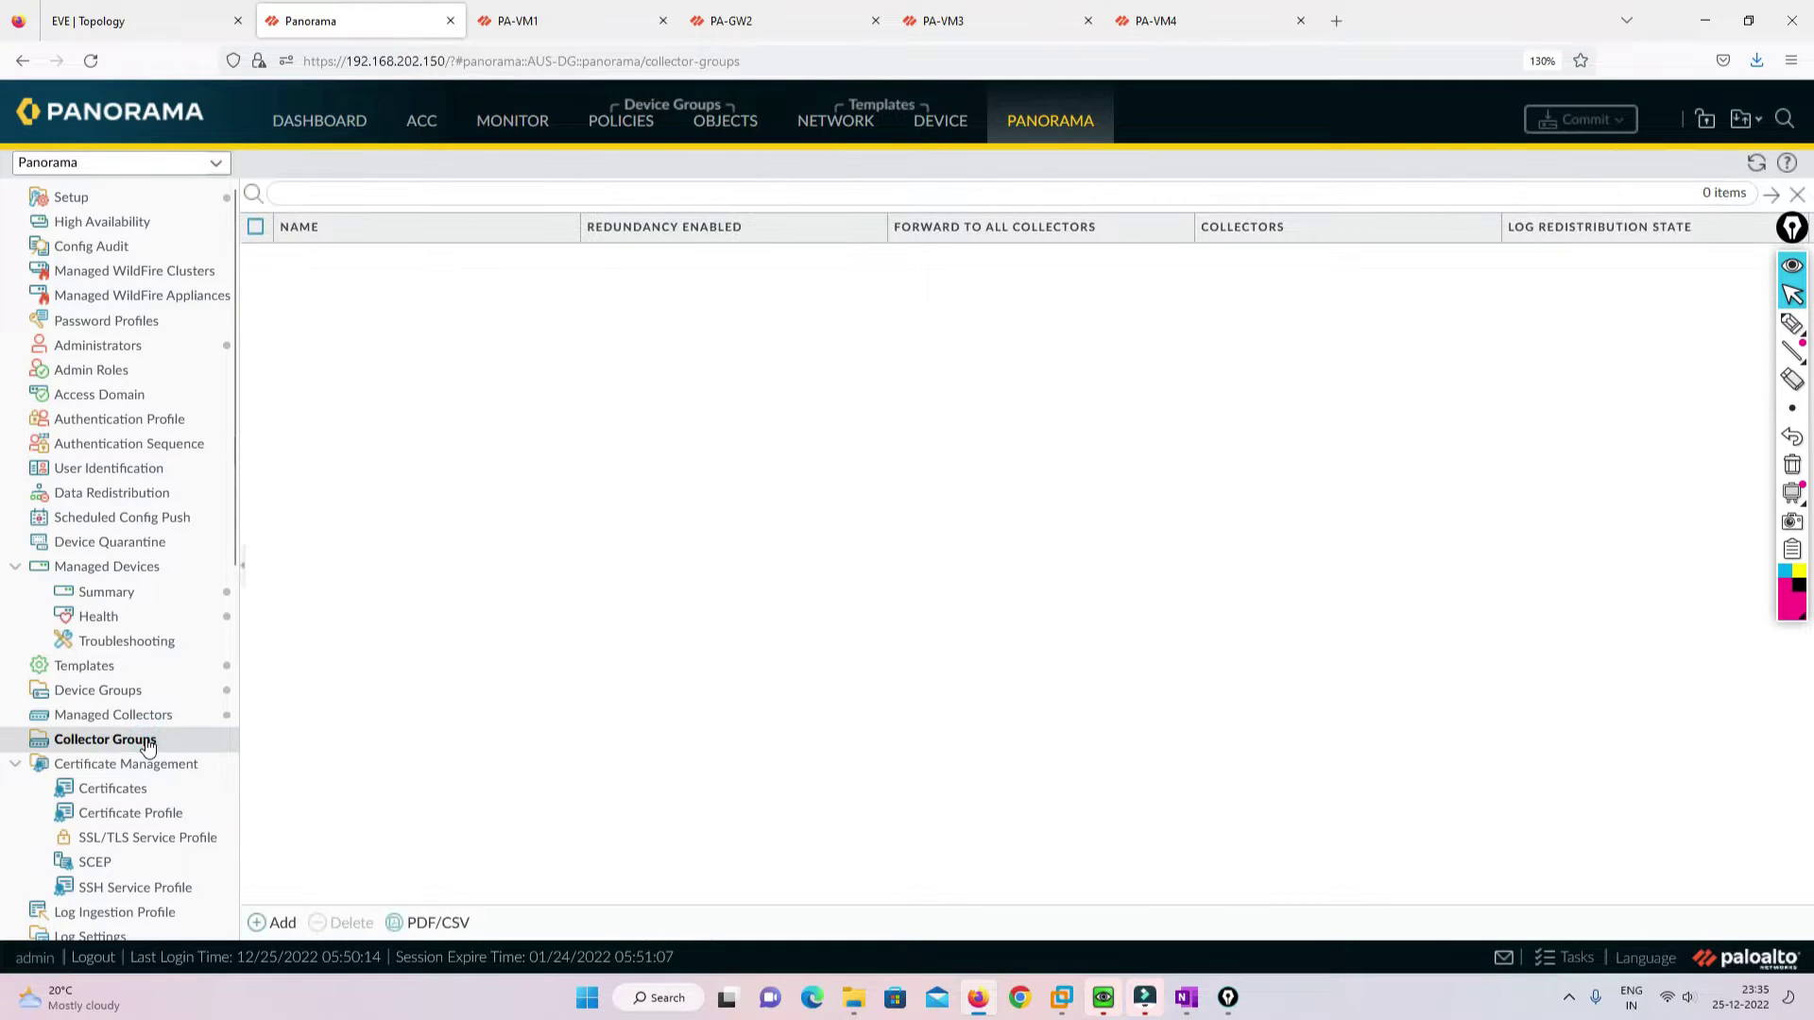
click(269, 922)
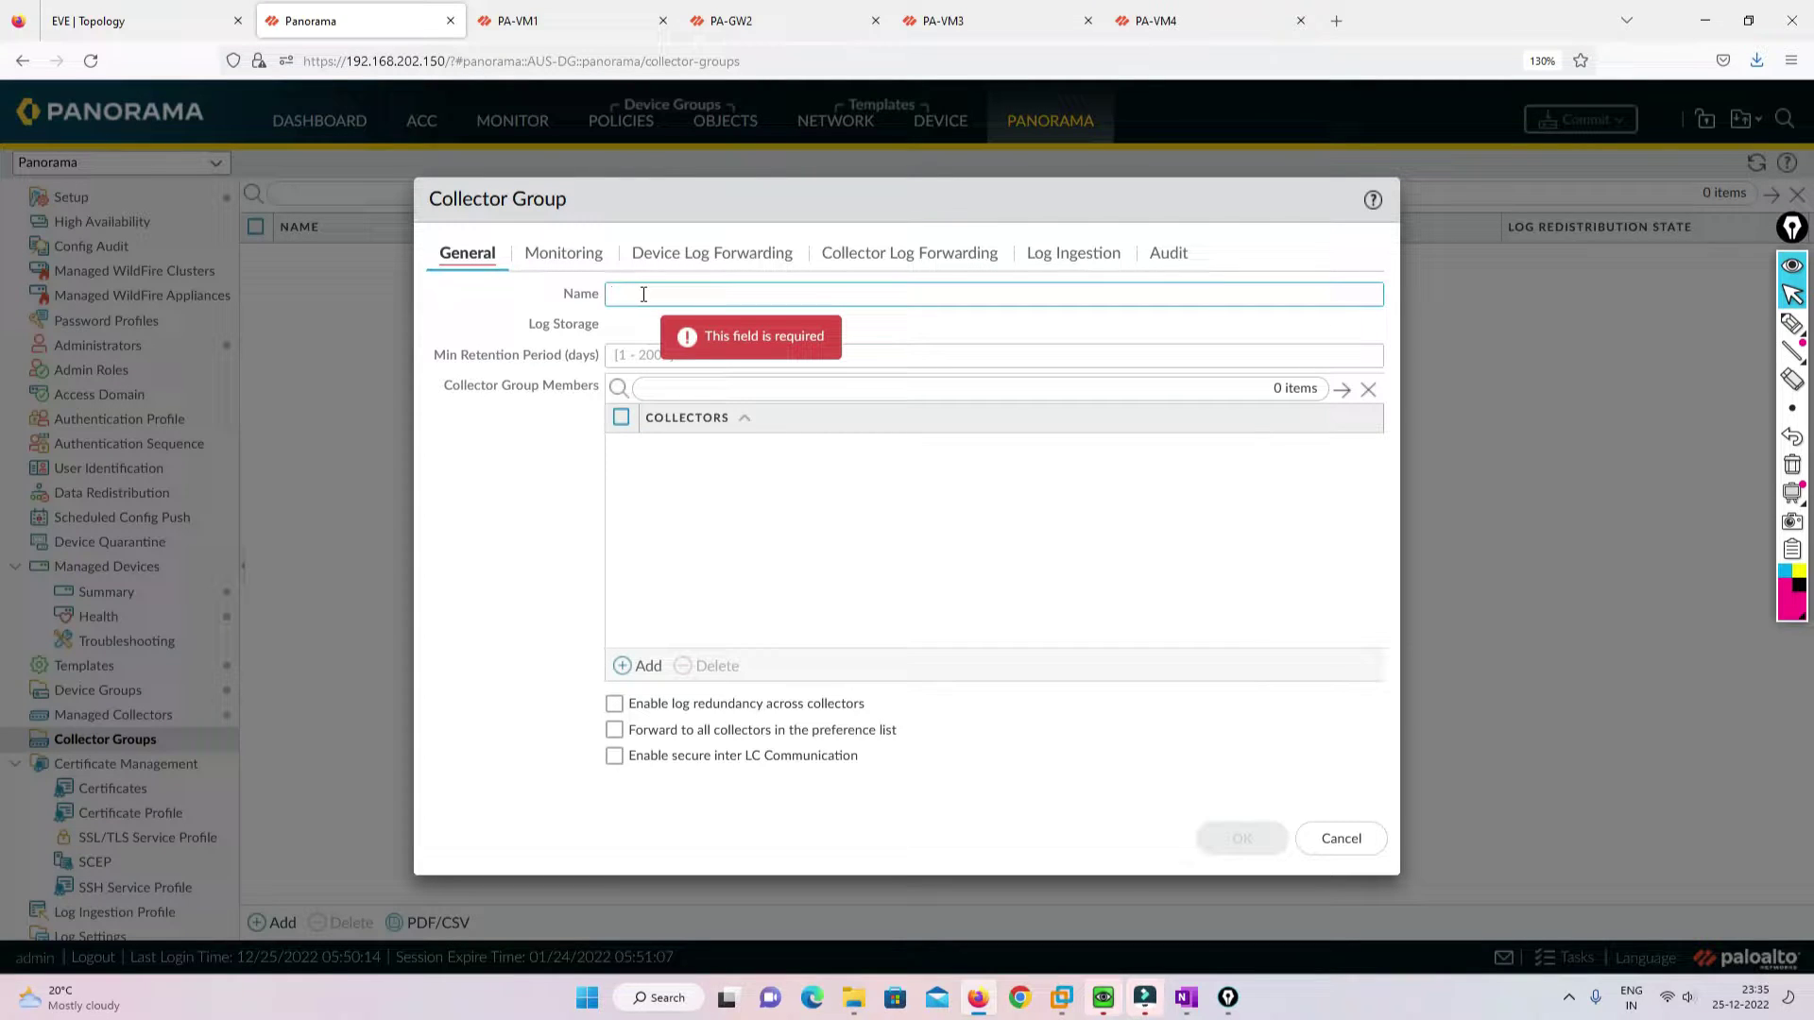
text(Lo)
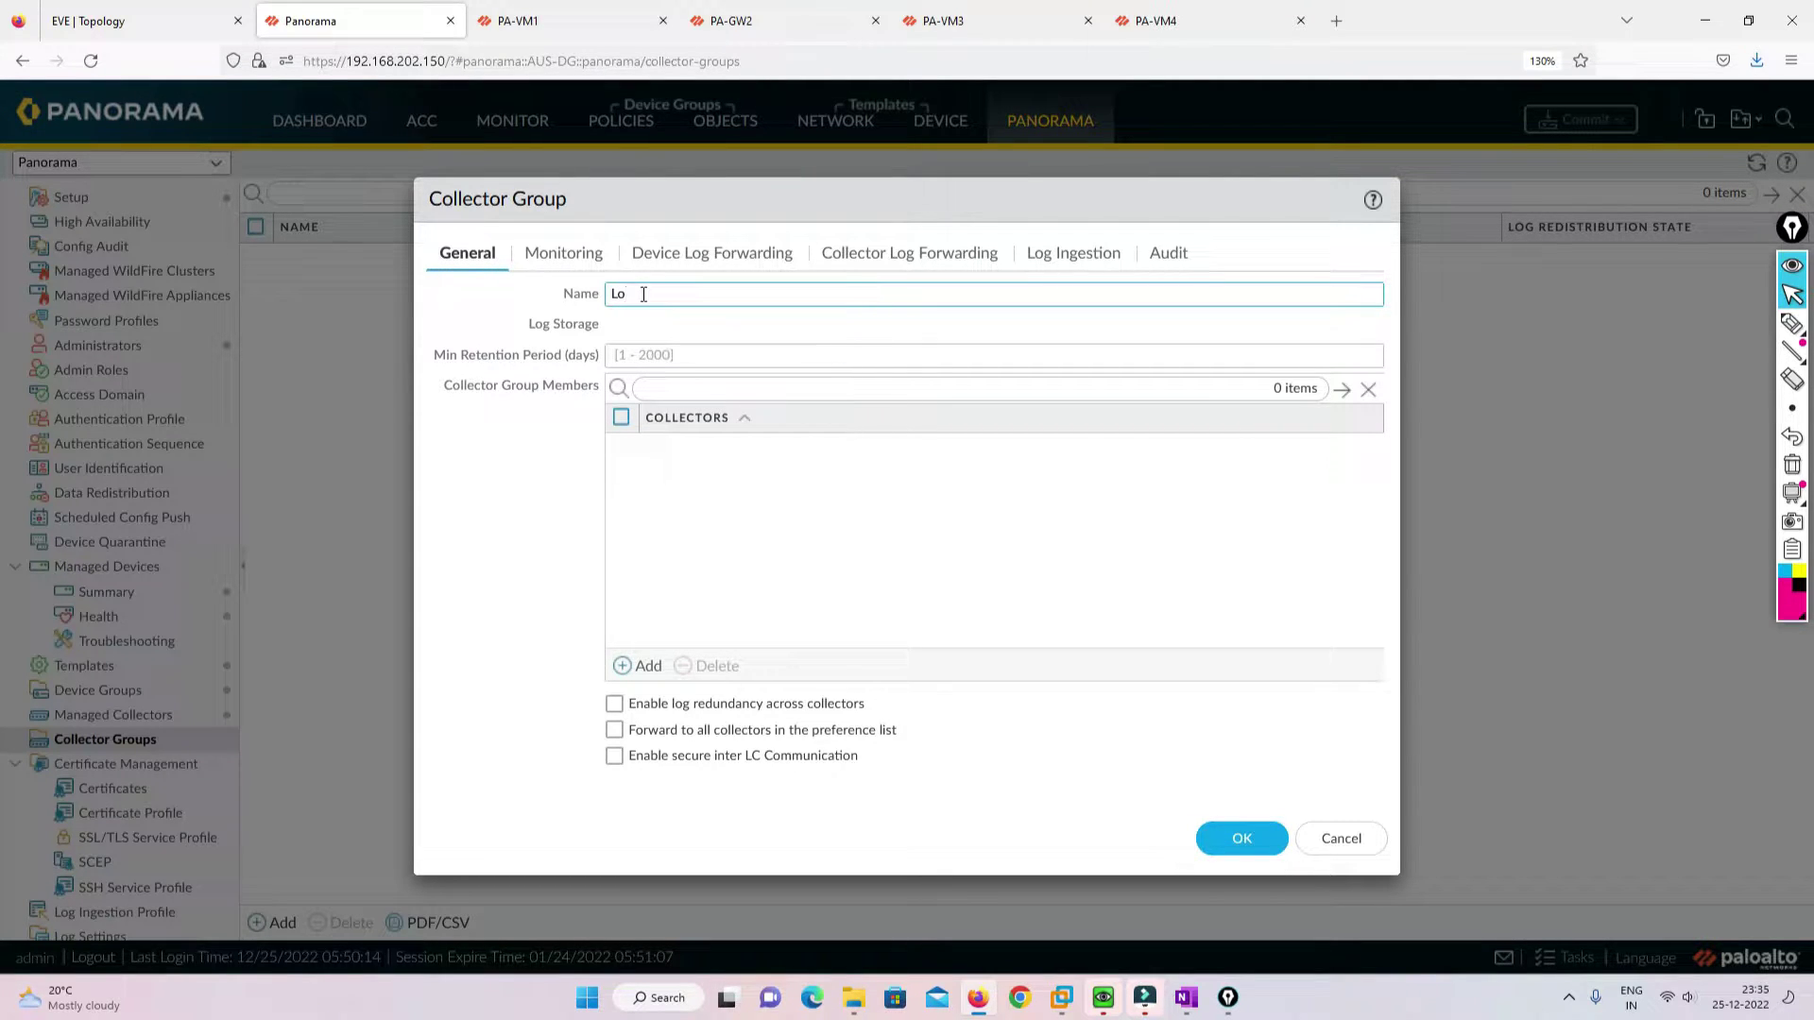
text(g_server)
click(640, 357)
text(10)
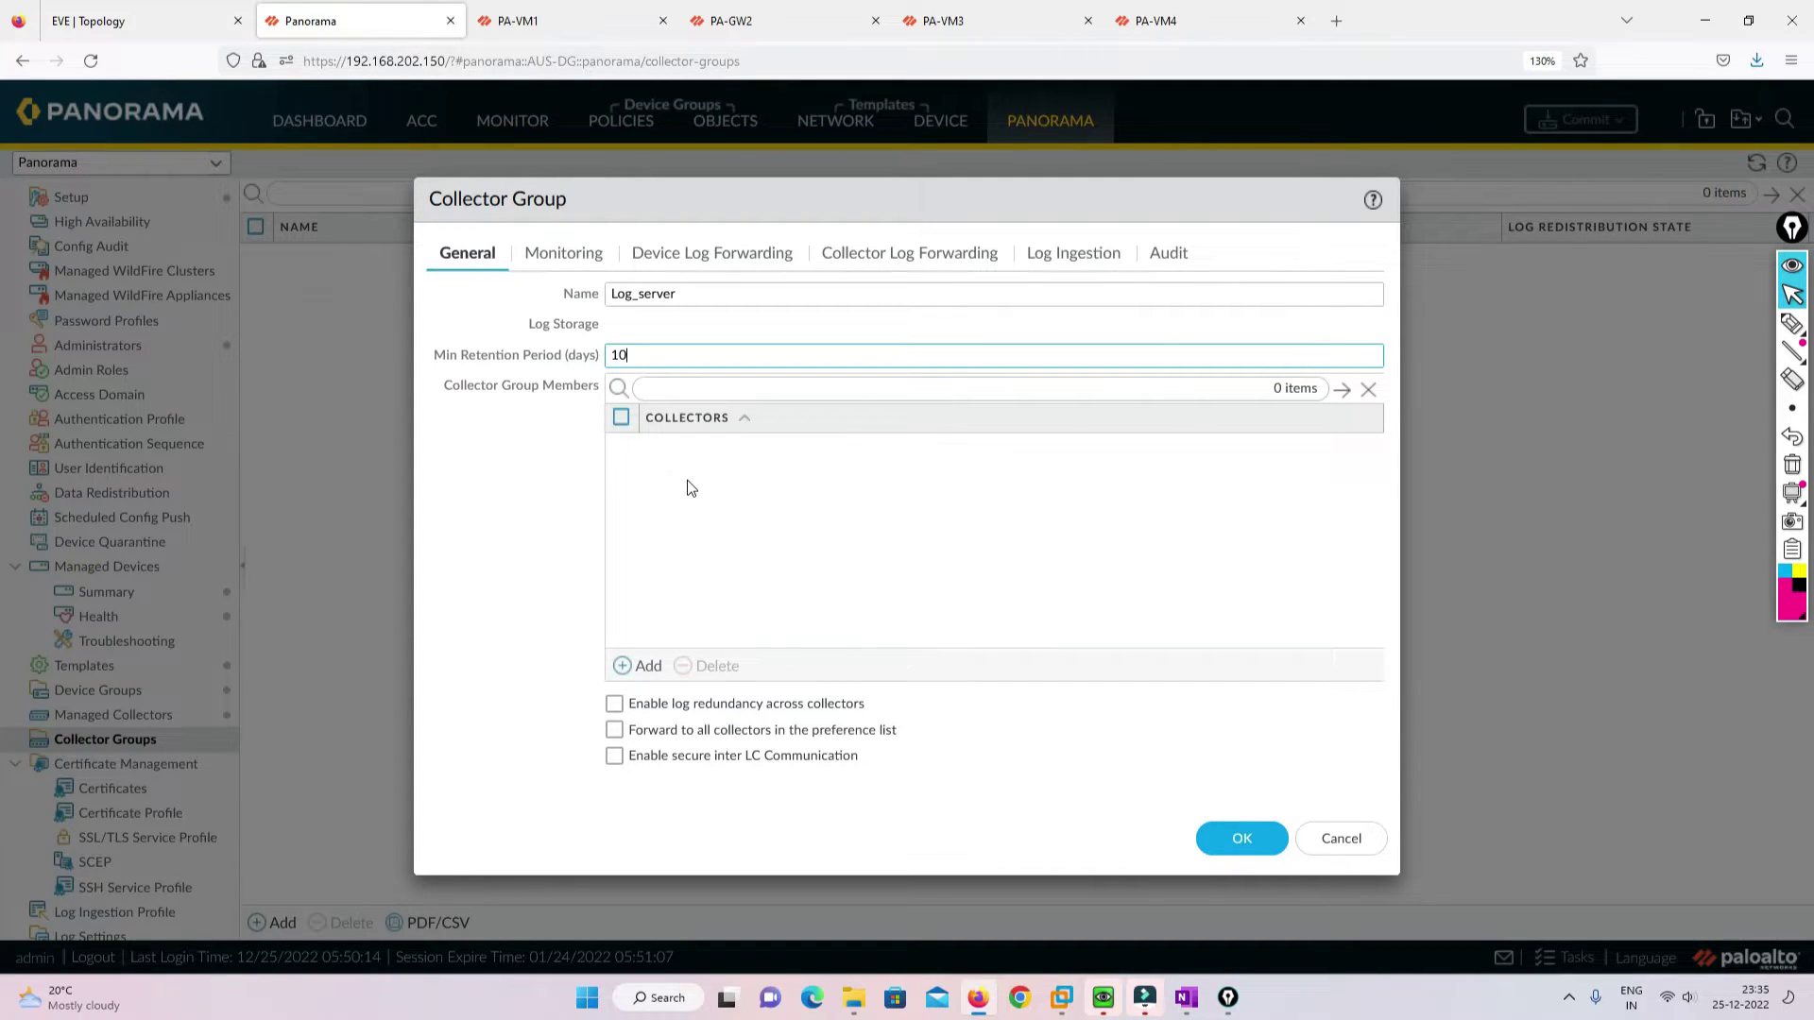
click(641, 667)
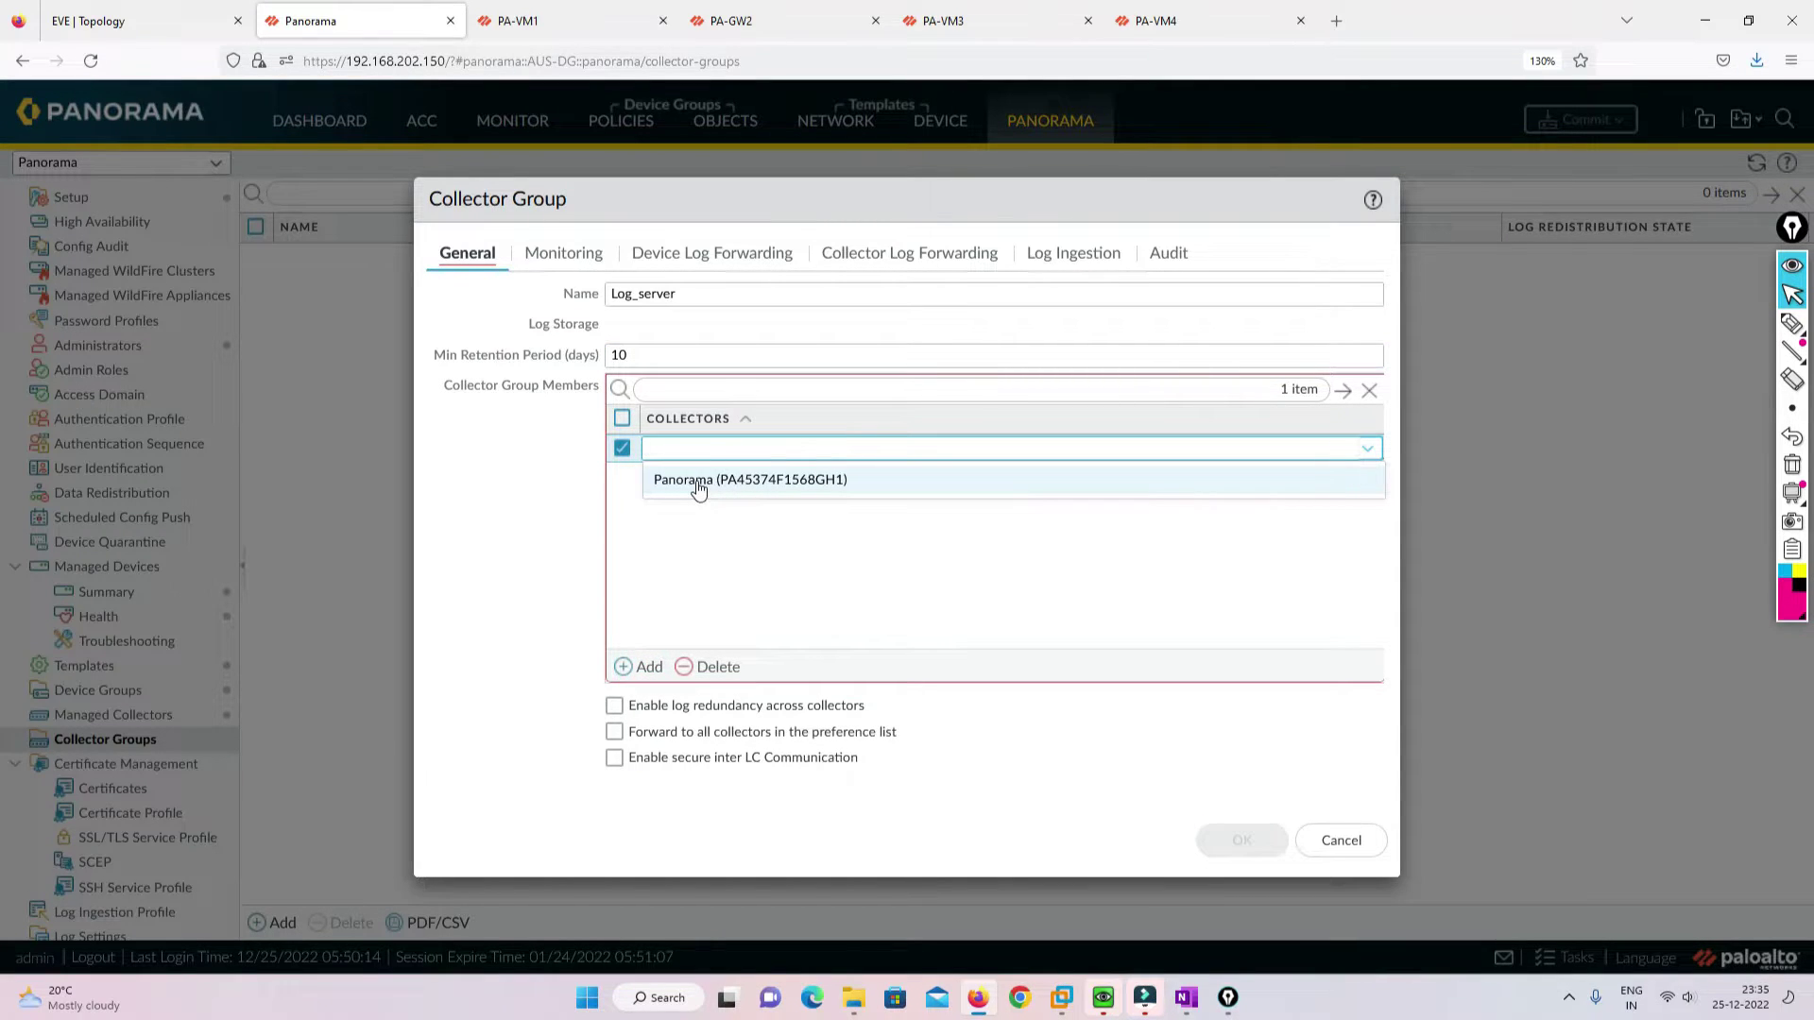
click(697, 482)
click(649, 201)
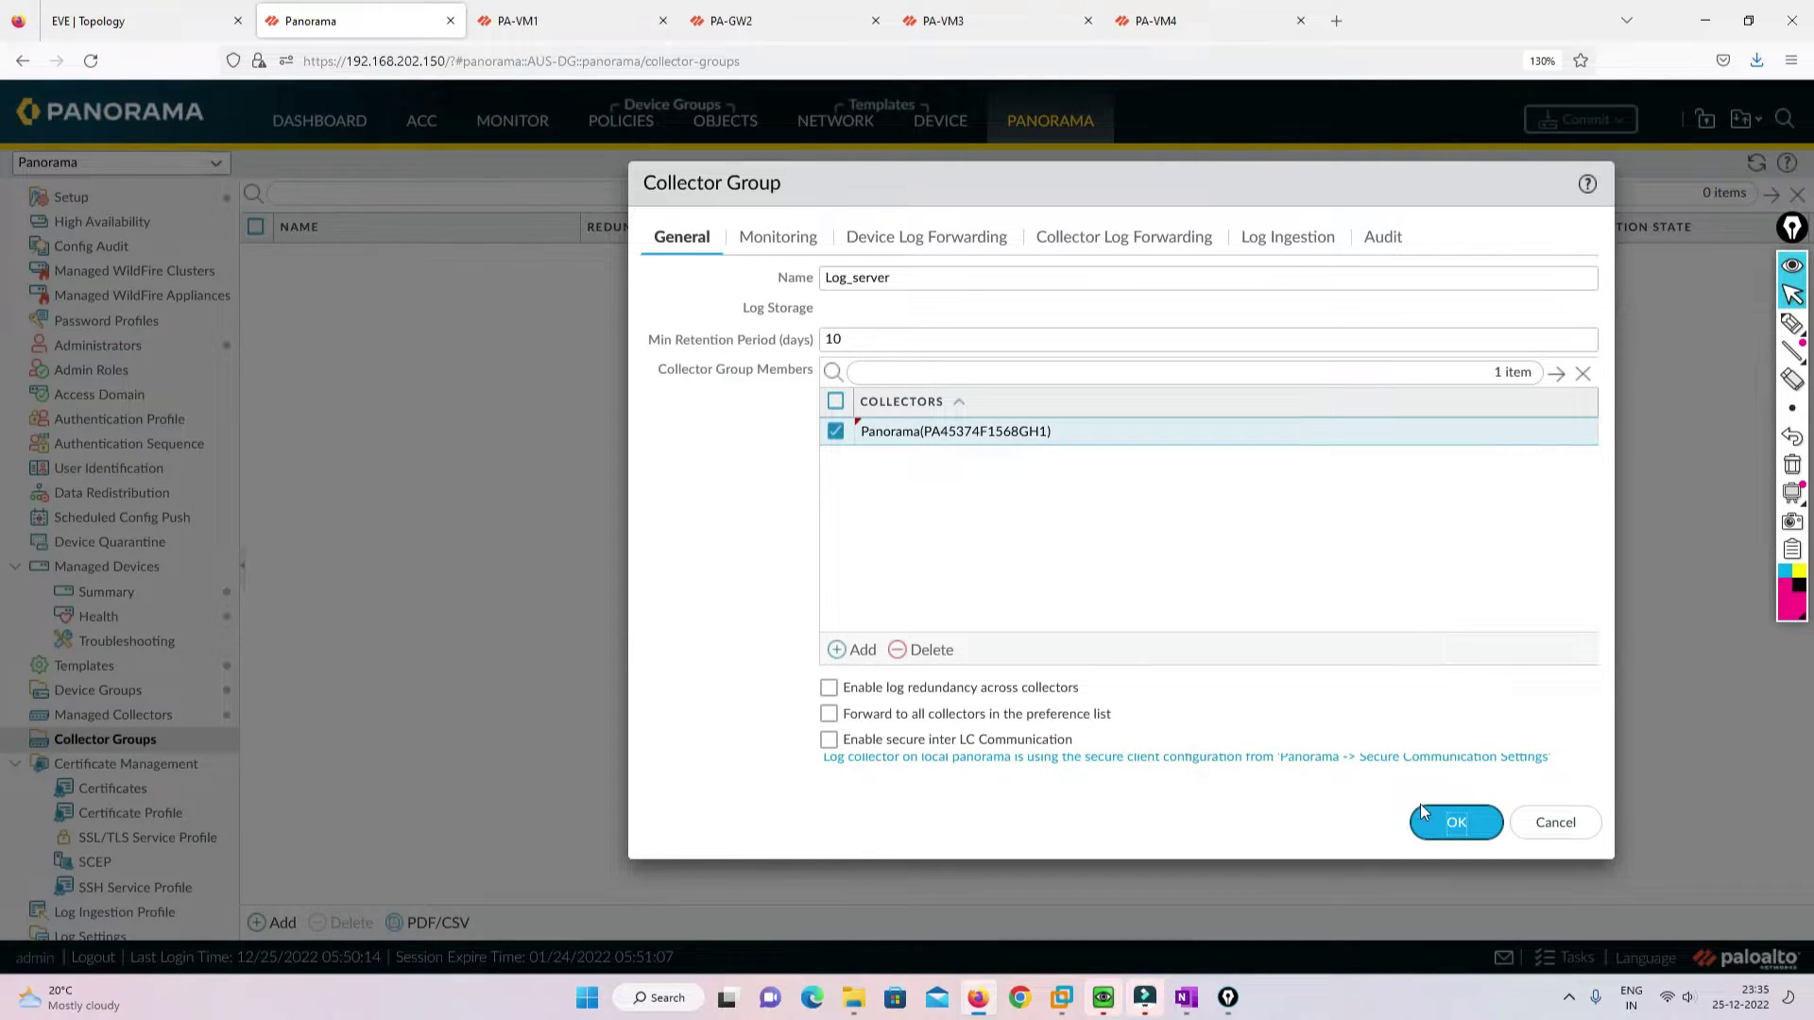
click(1456, 825)
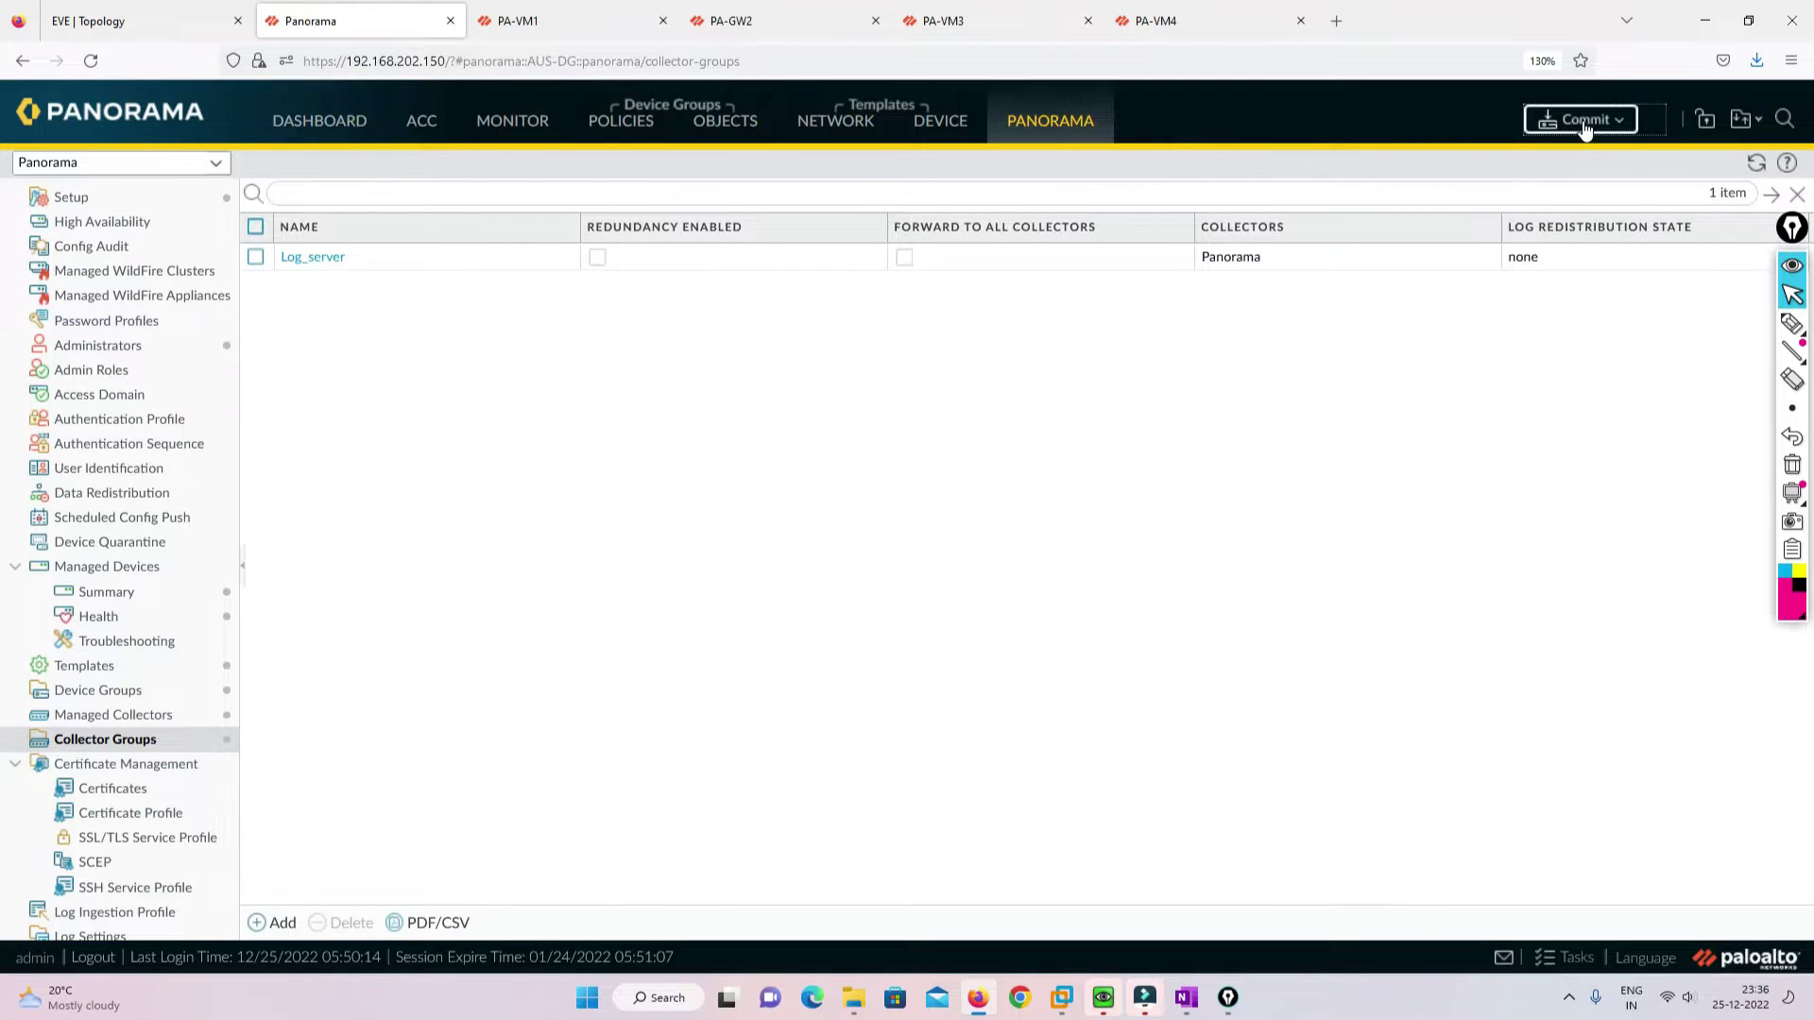
Commit all changes to Panorama, dismiss the commit status, and check the collector's status in the managed collectors list.
click(1580, 119)
click(1580, 152)
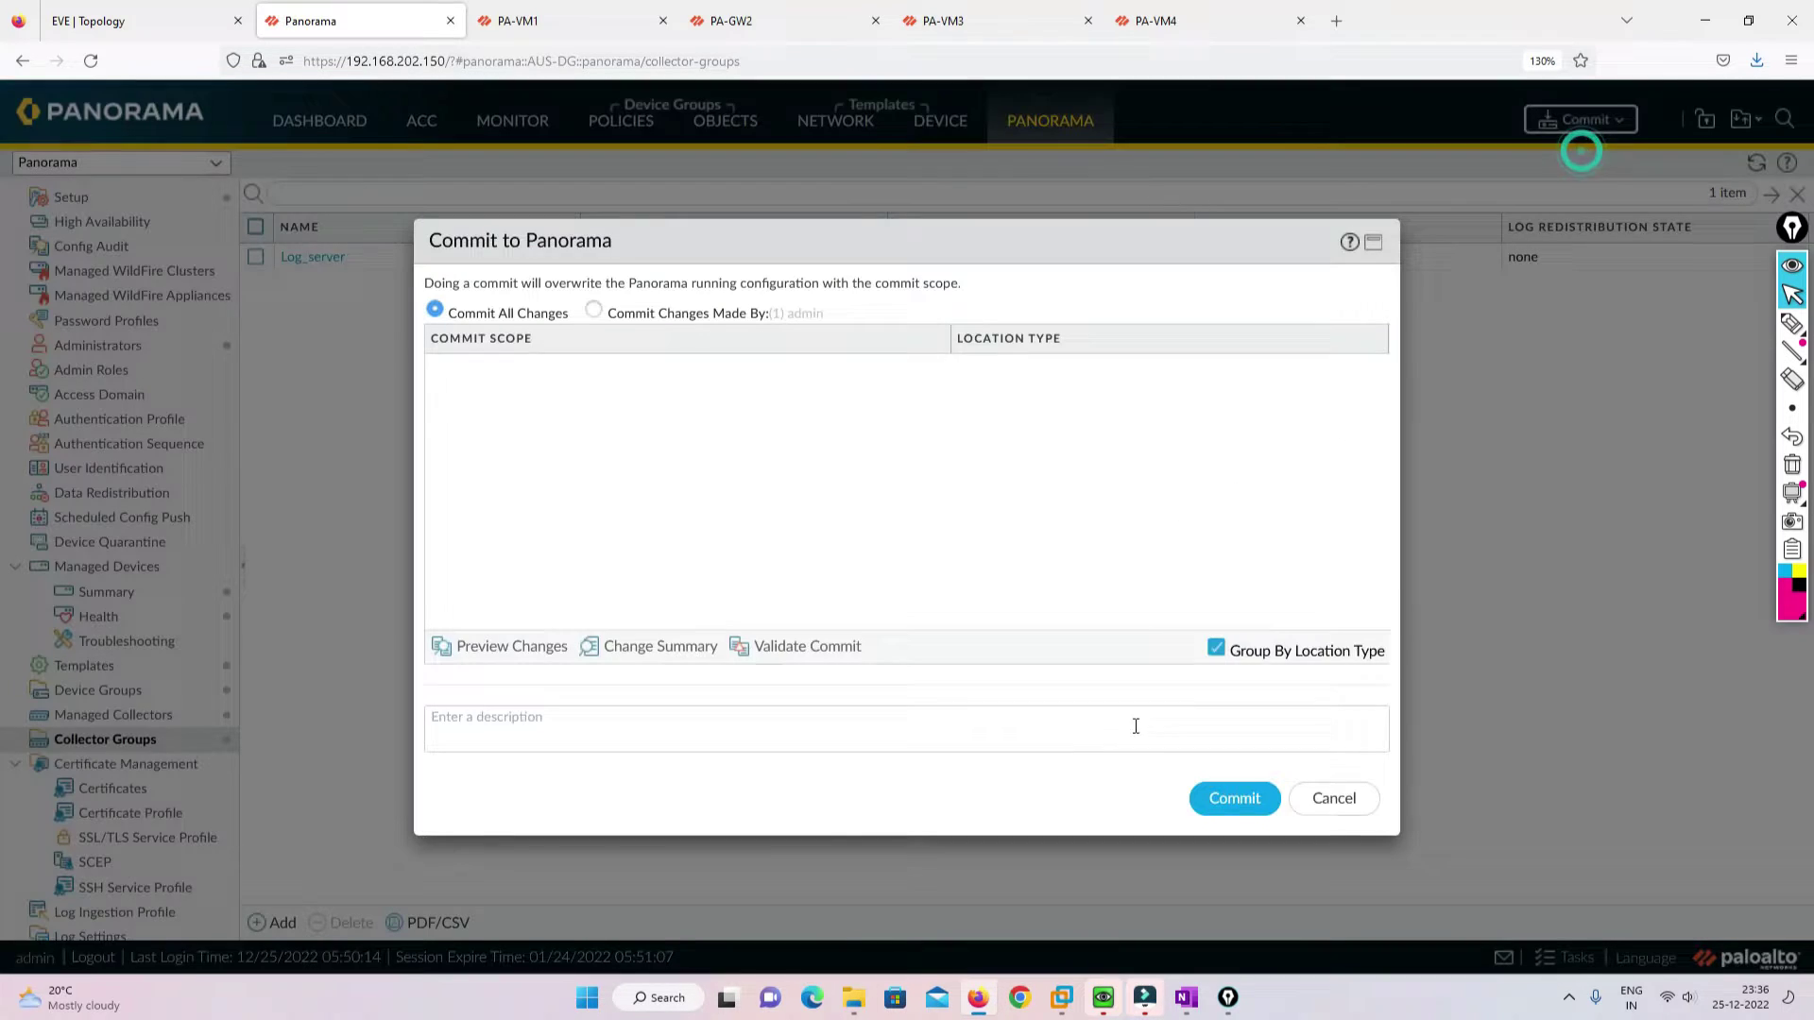
click(1204, 798)
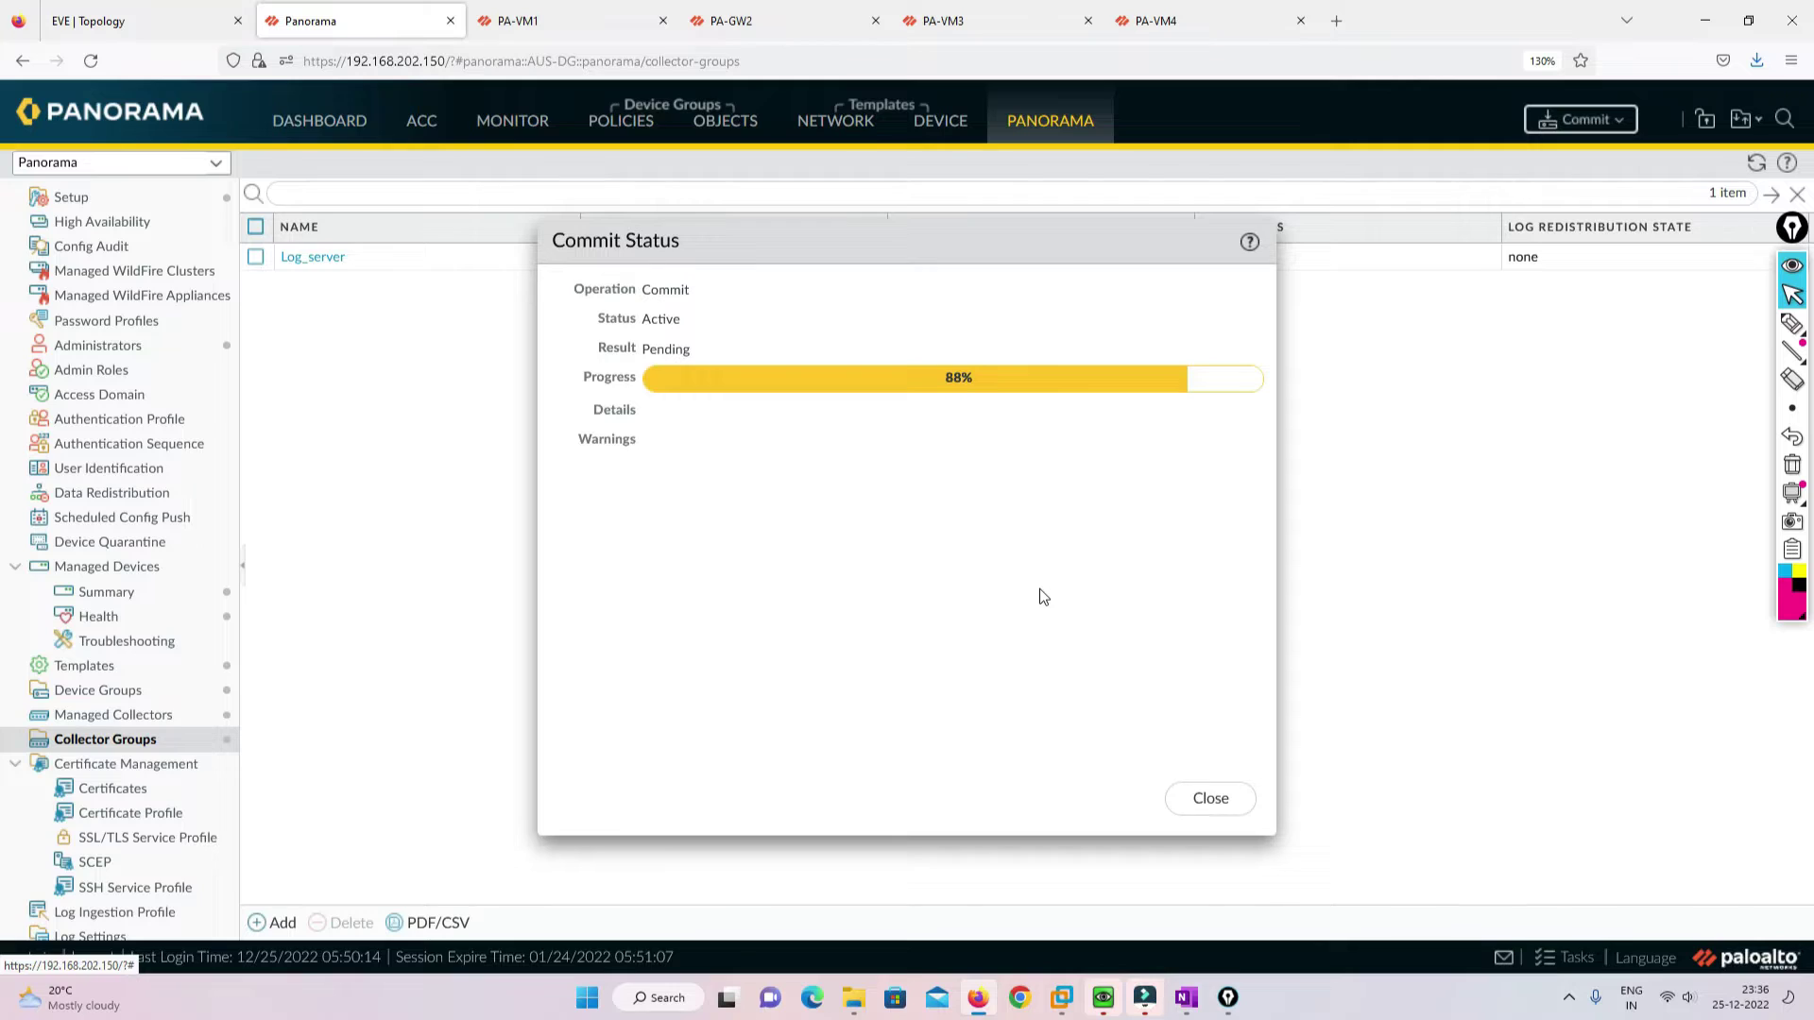
click(1214, 798)
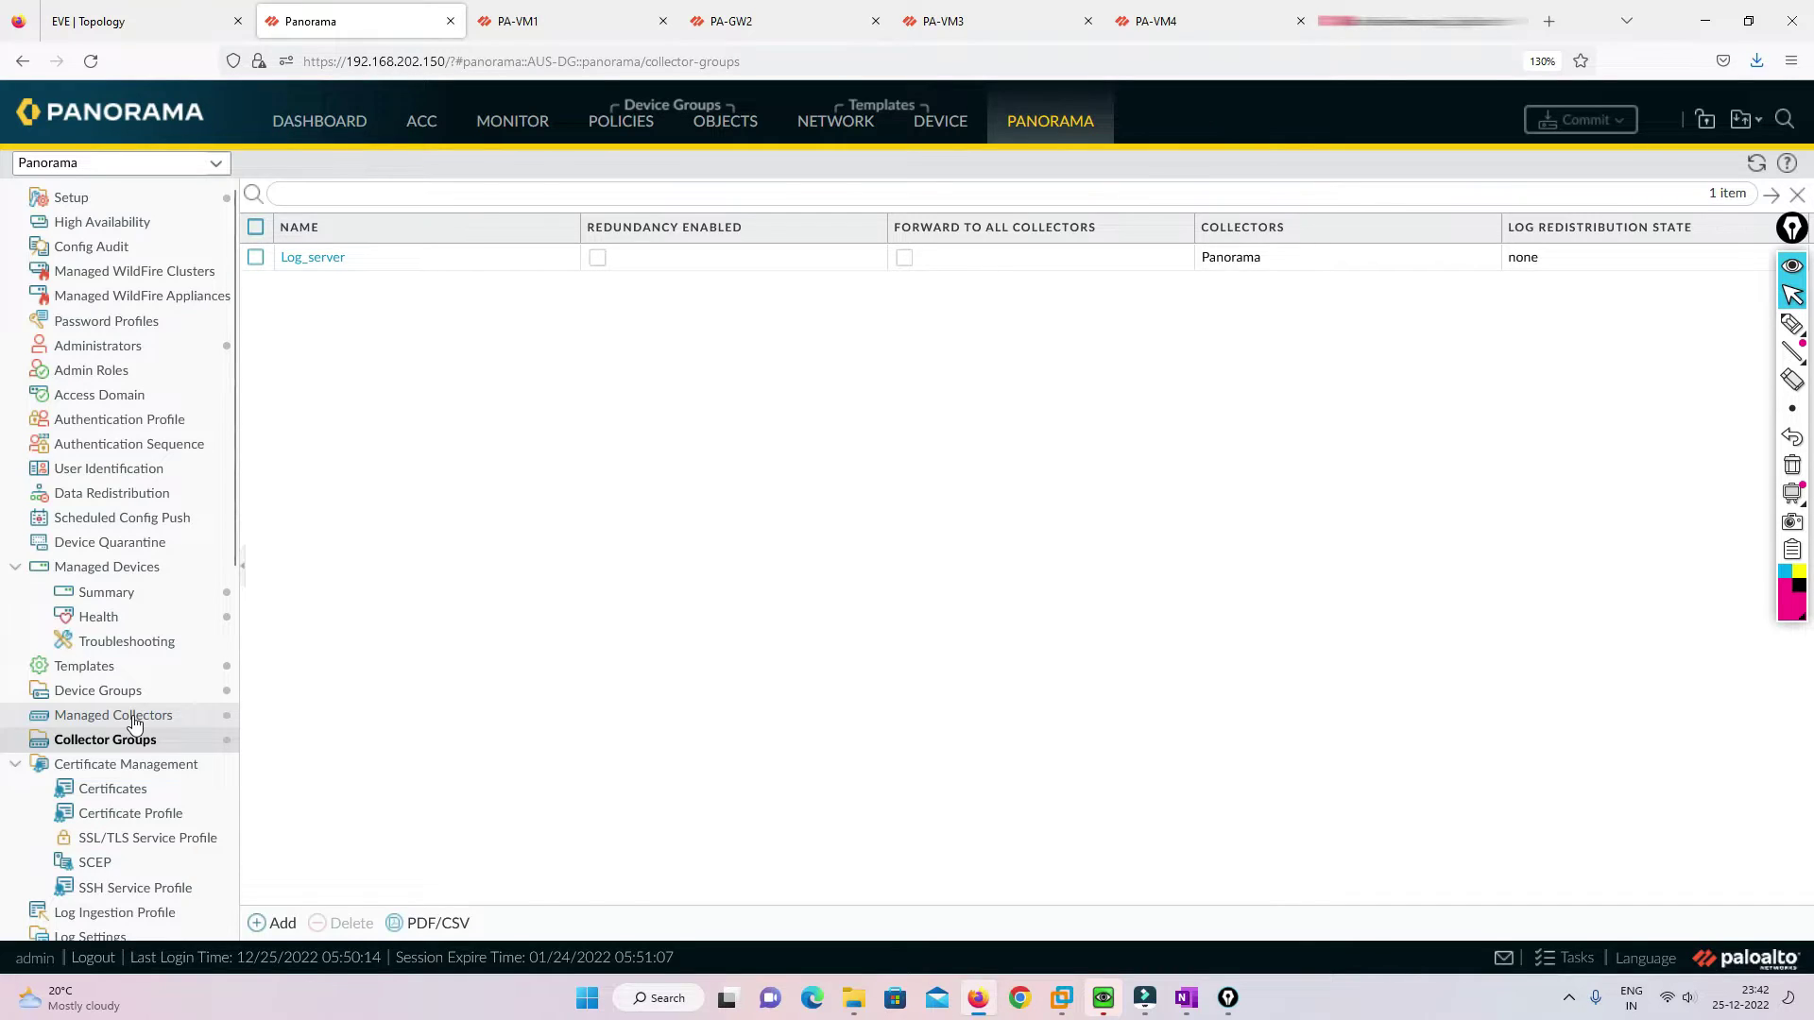
click(134, 724)
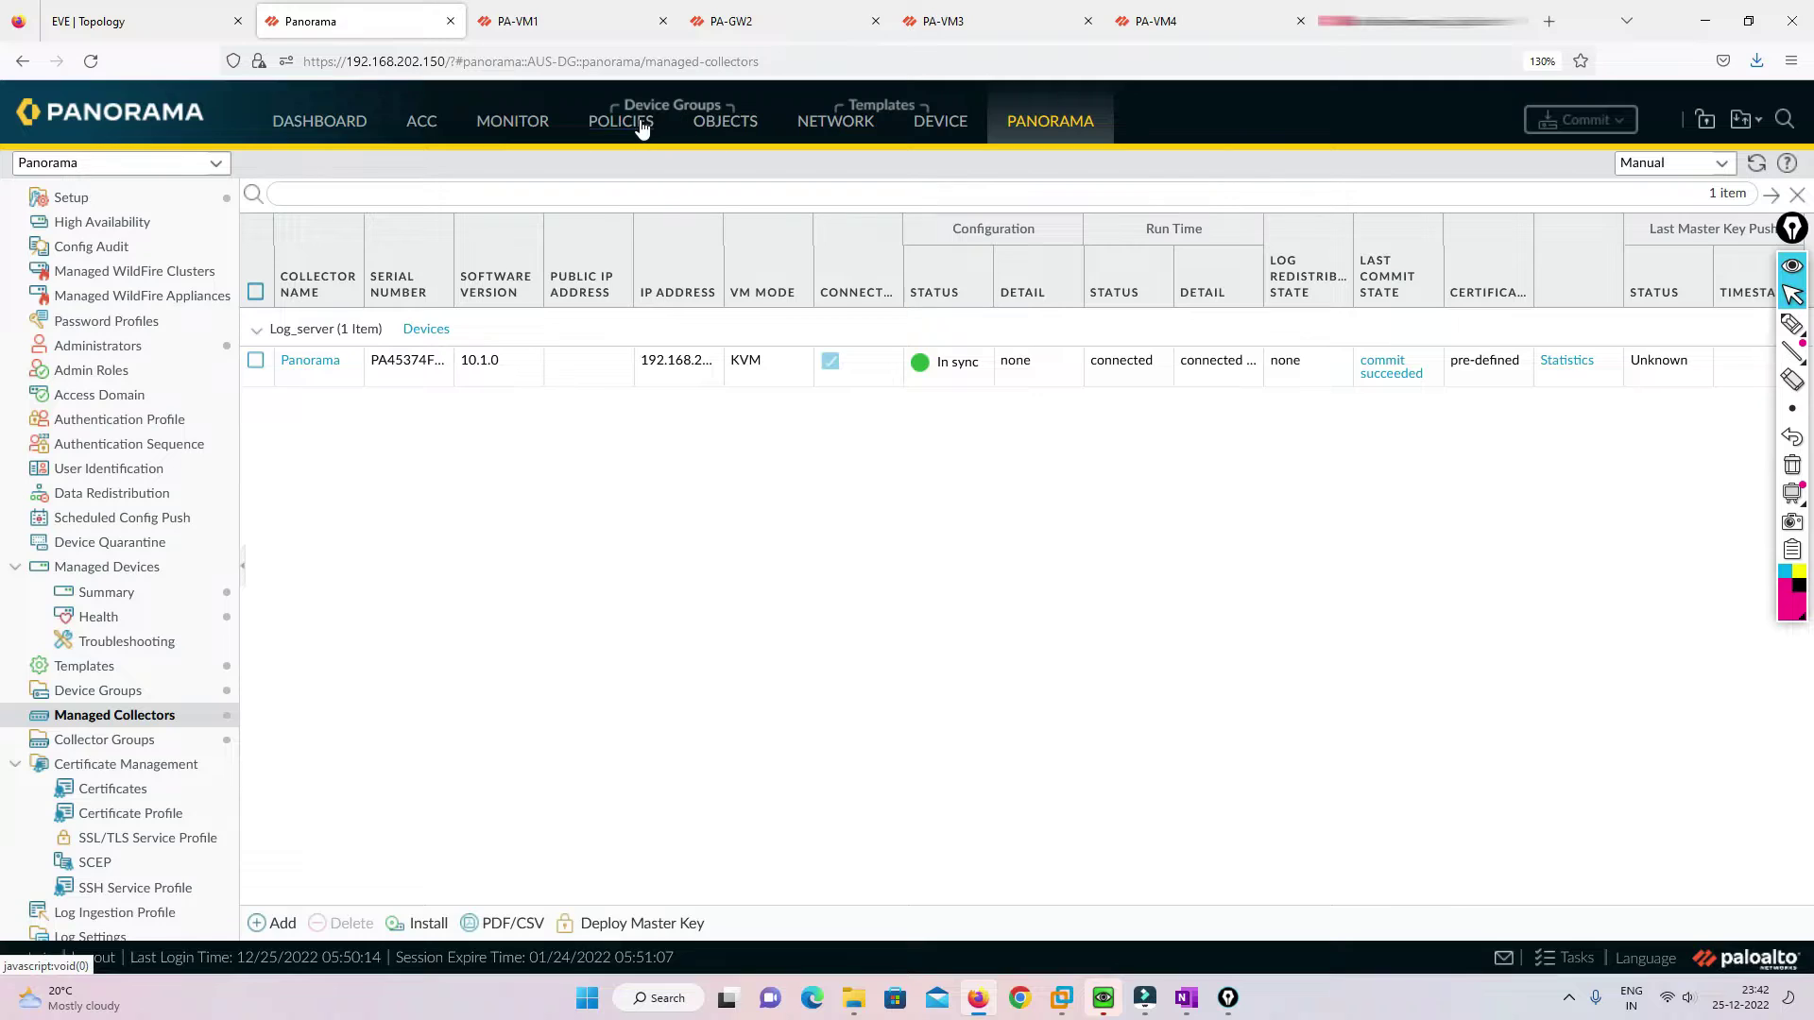
Start a new log forwarding profile named Log-Firewall in the device group objects and make it shared.
click(739, 127)
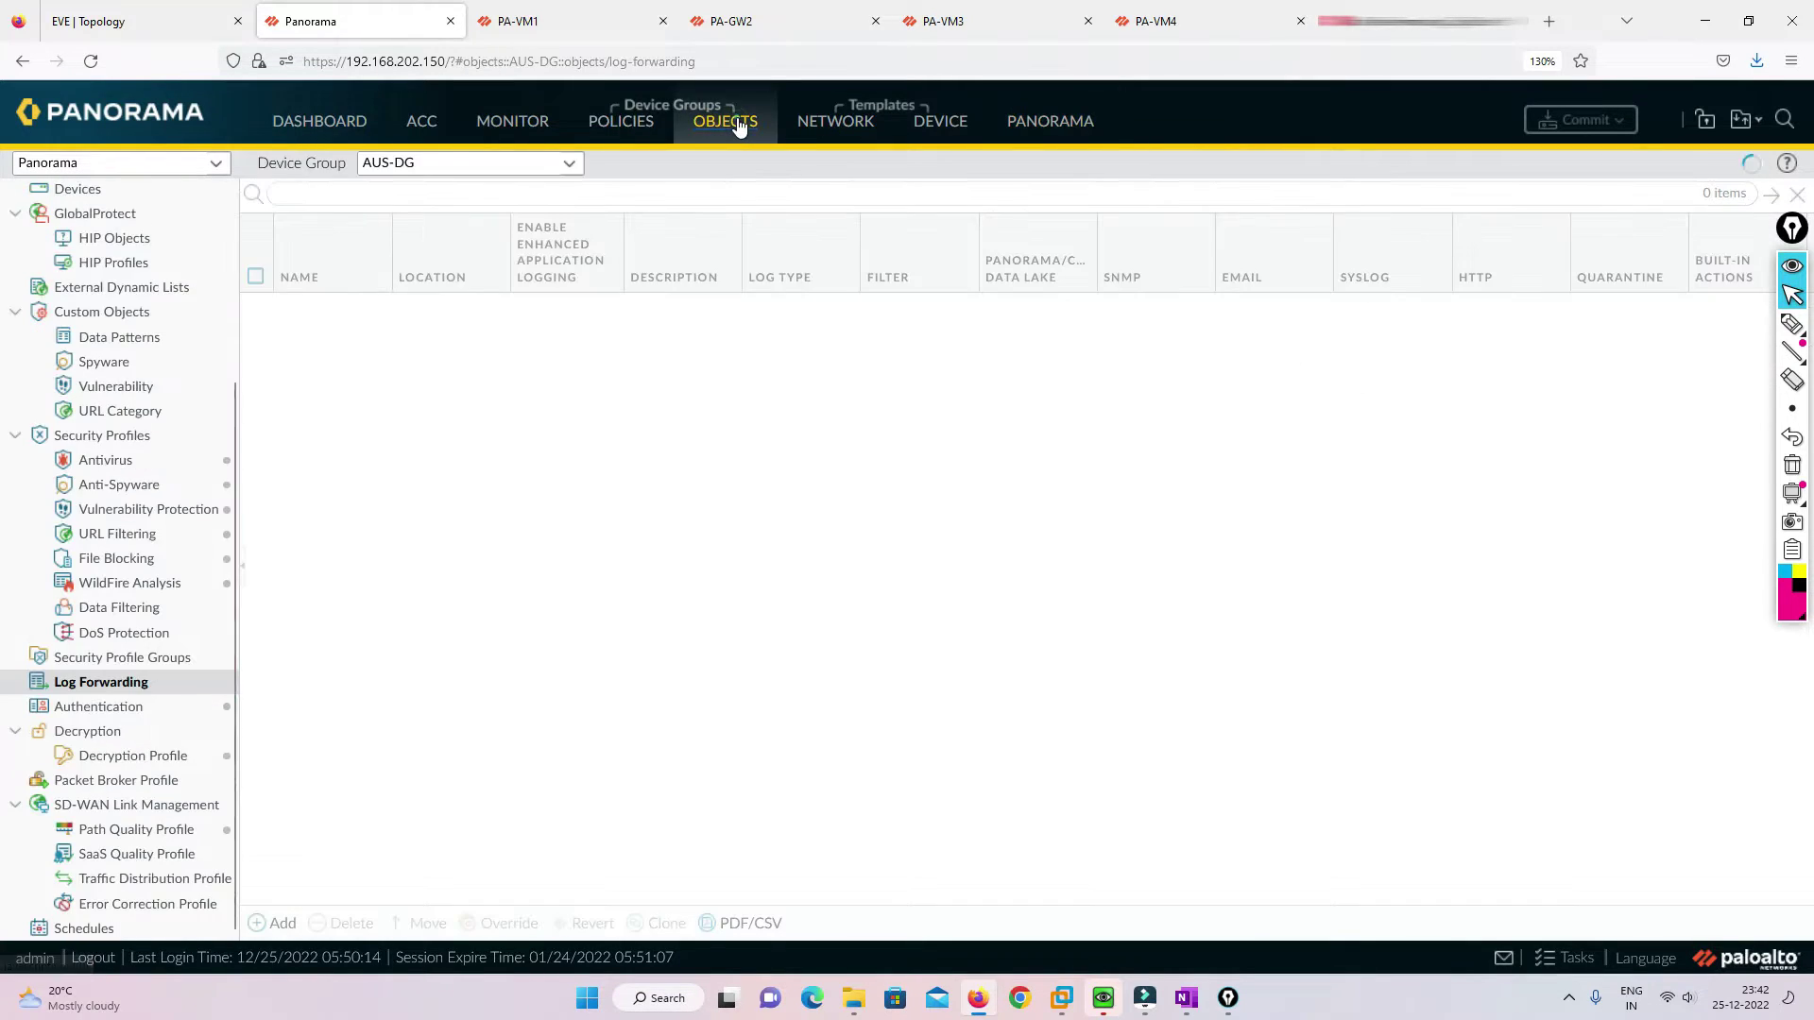
click(256, 924)
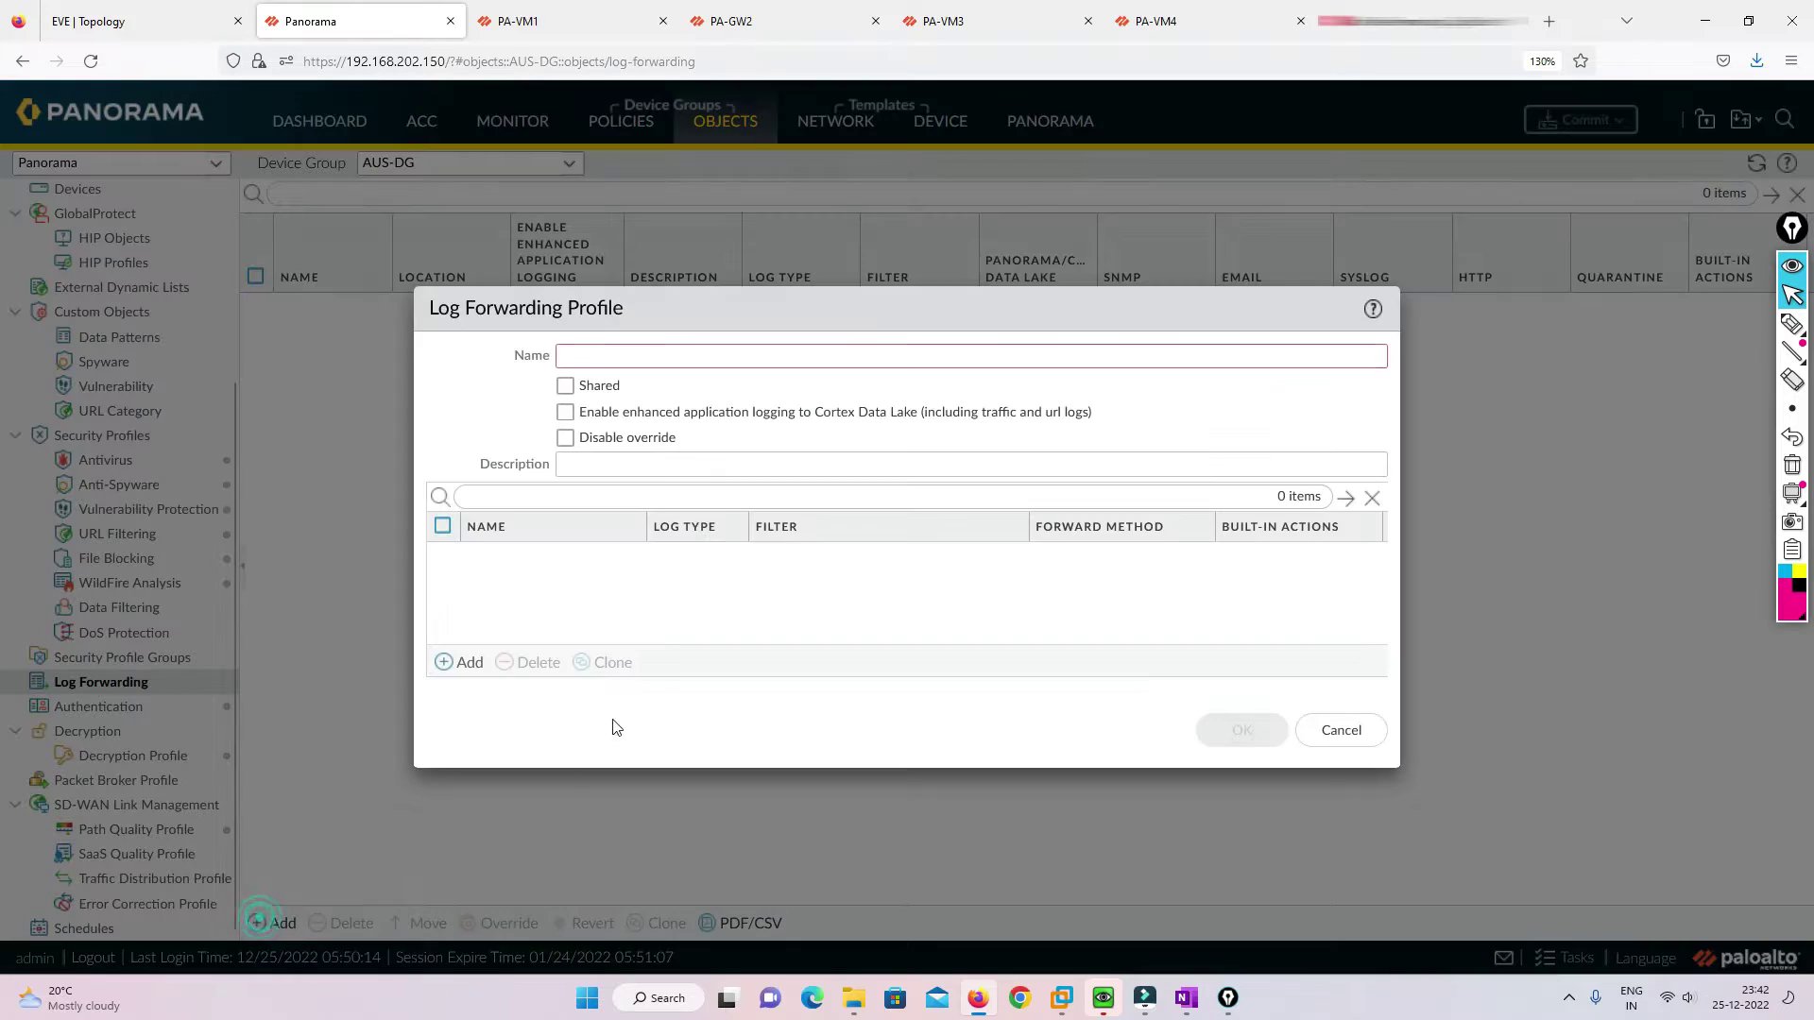
click(602, 362)
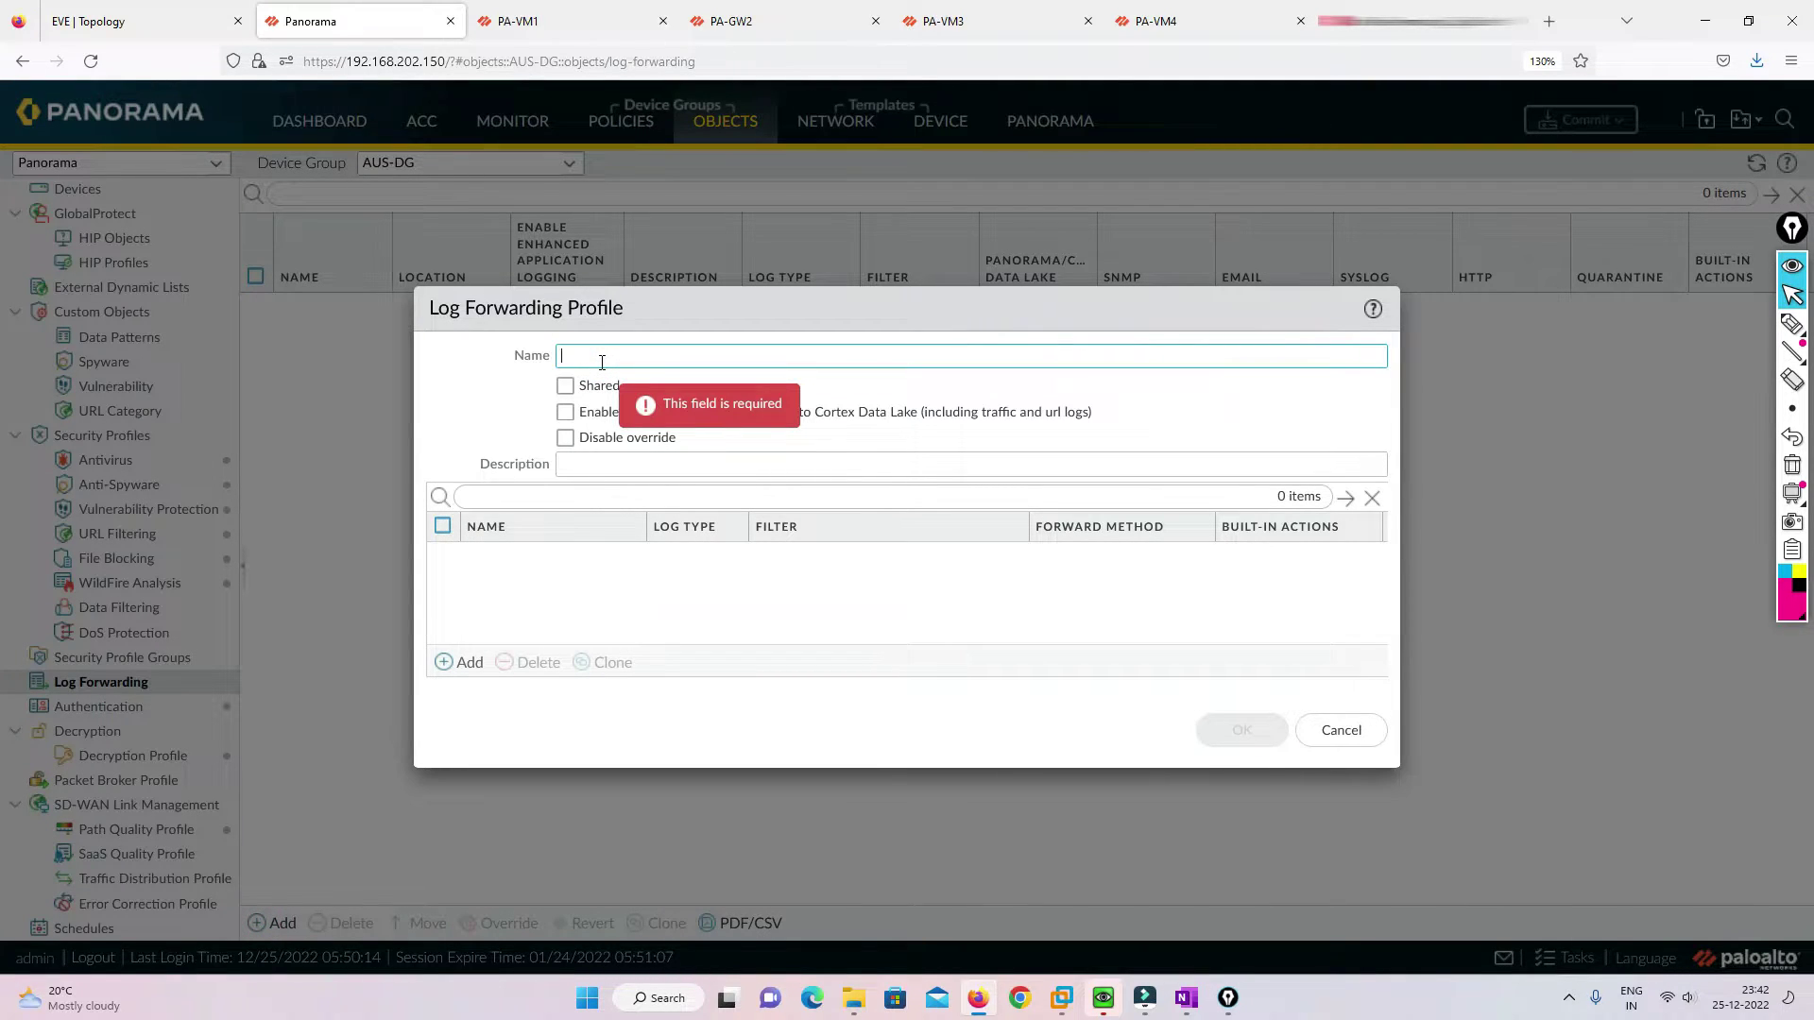
text(Log)
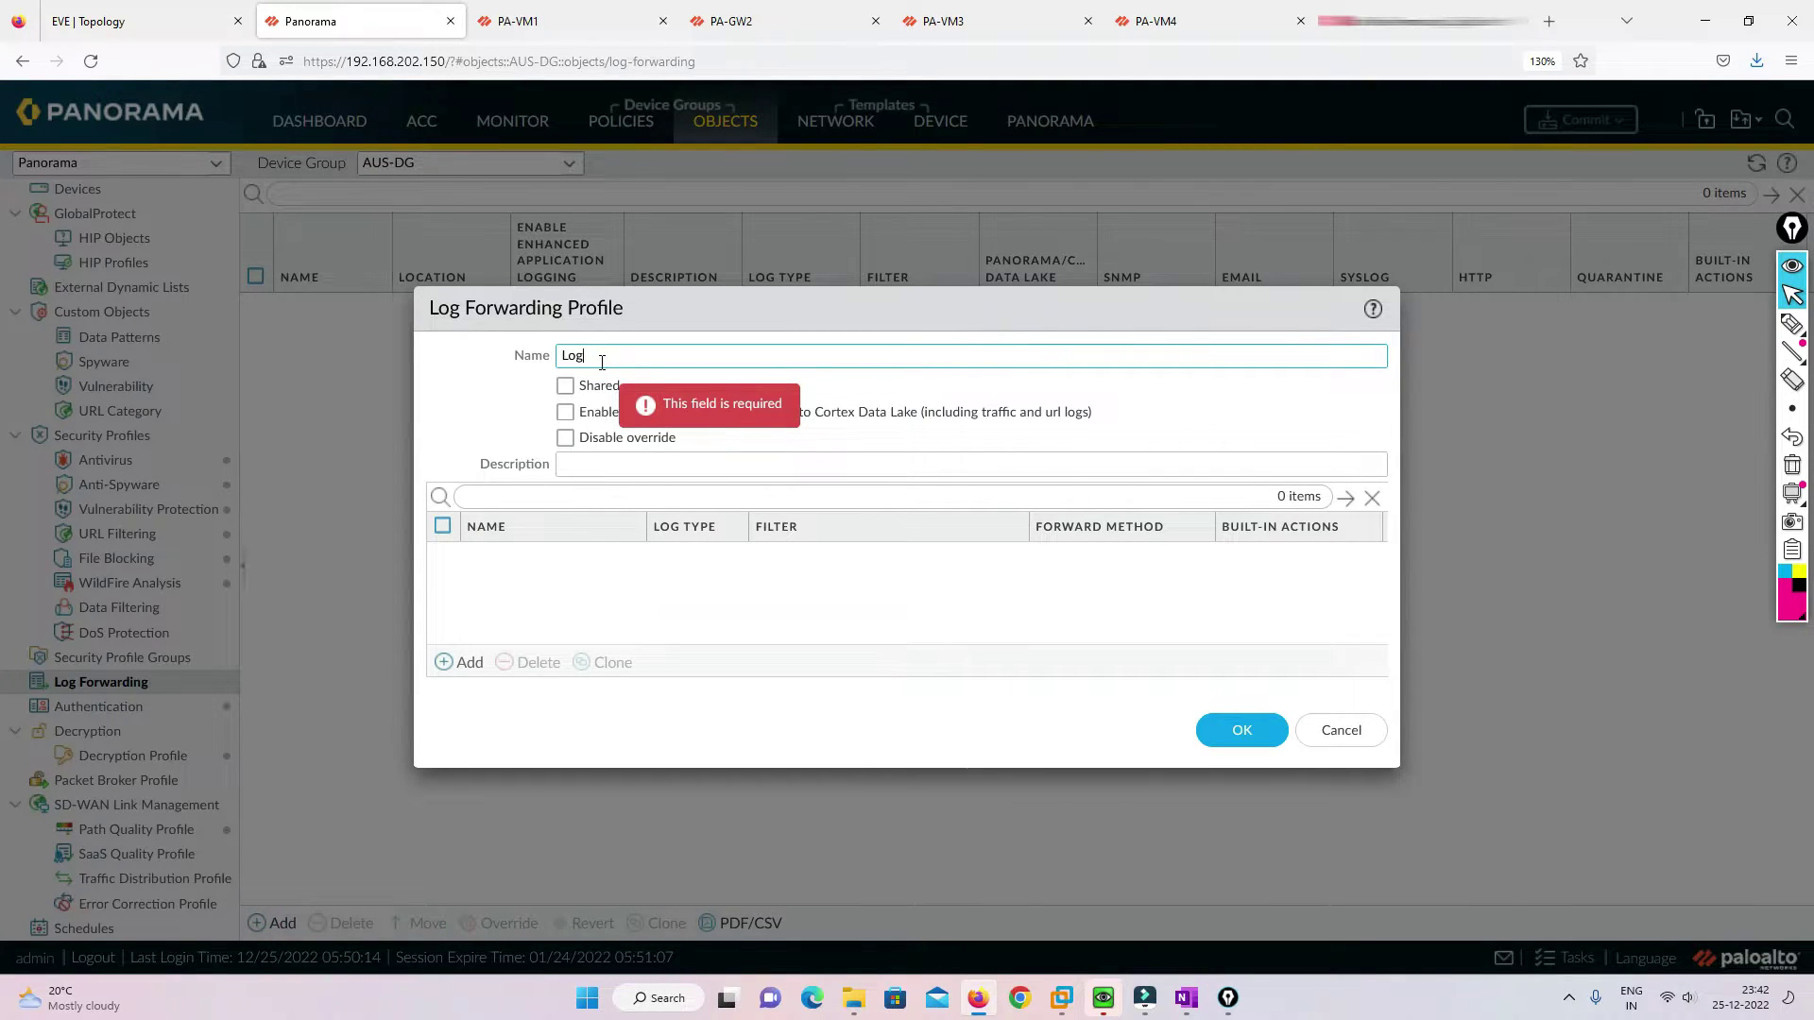
text(-Firewall)
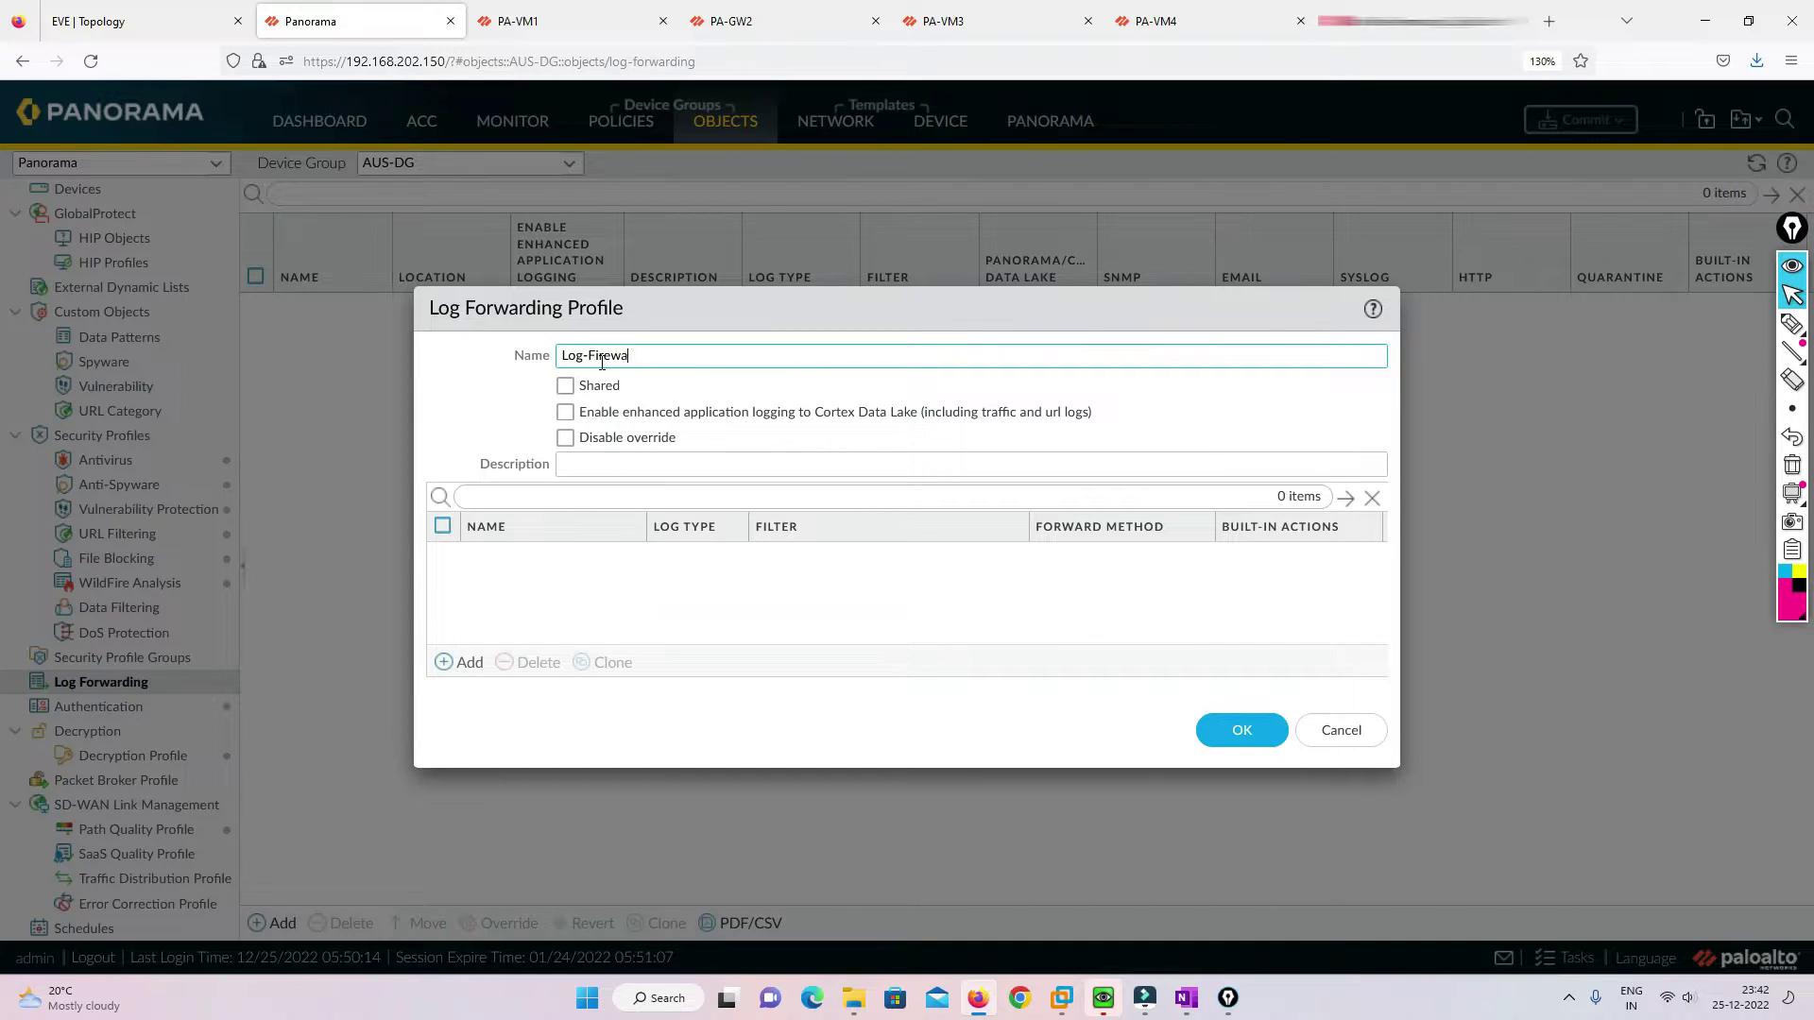
click(565, 387)
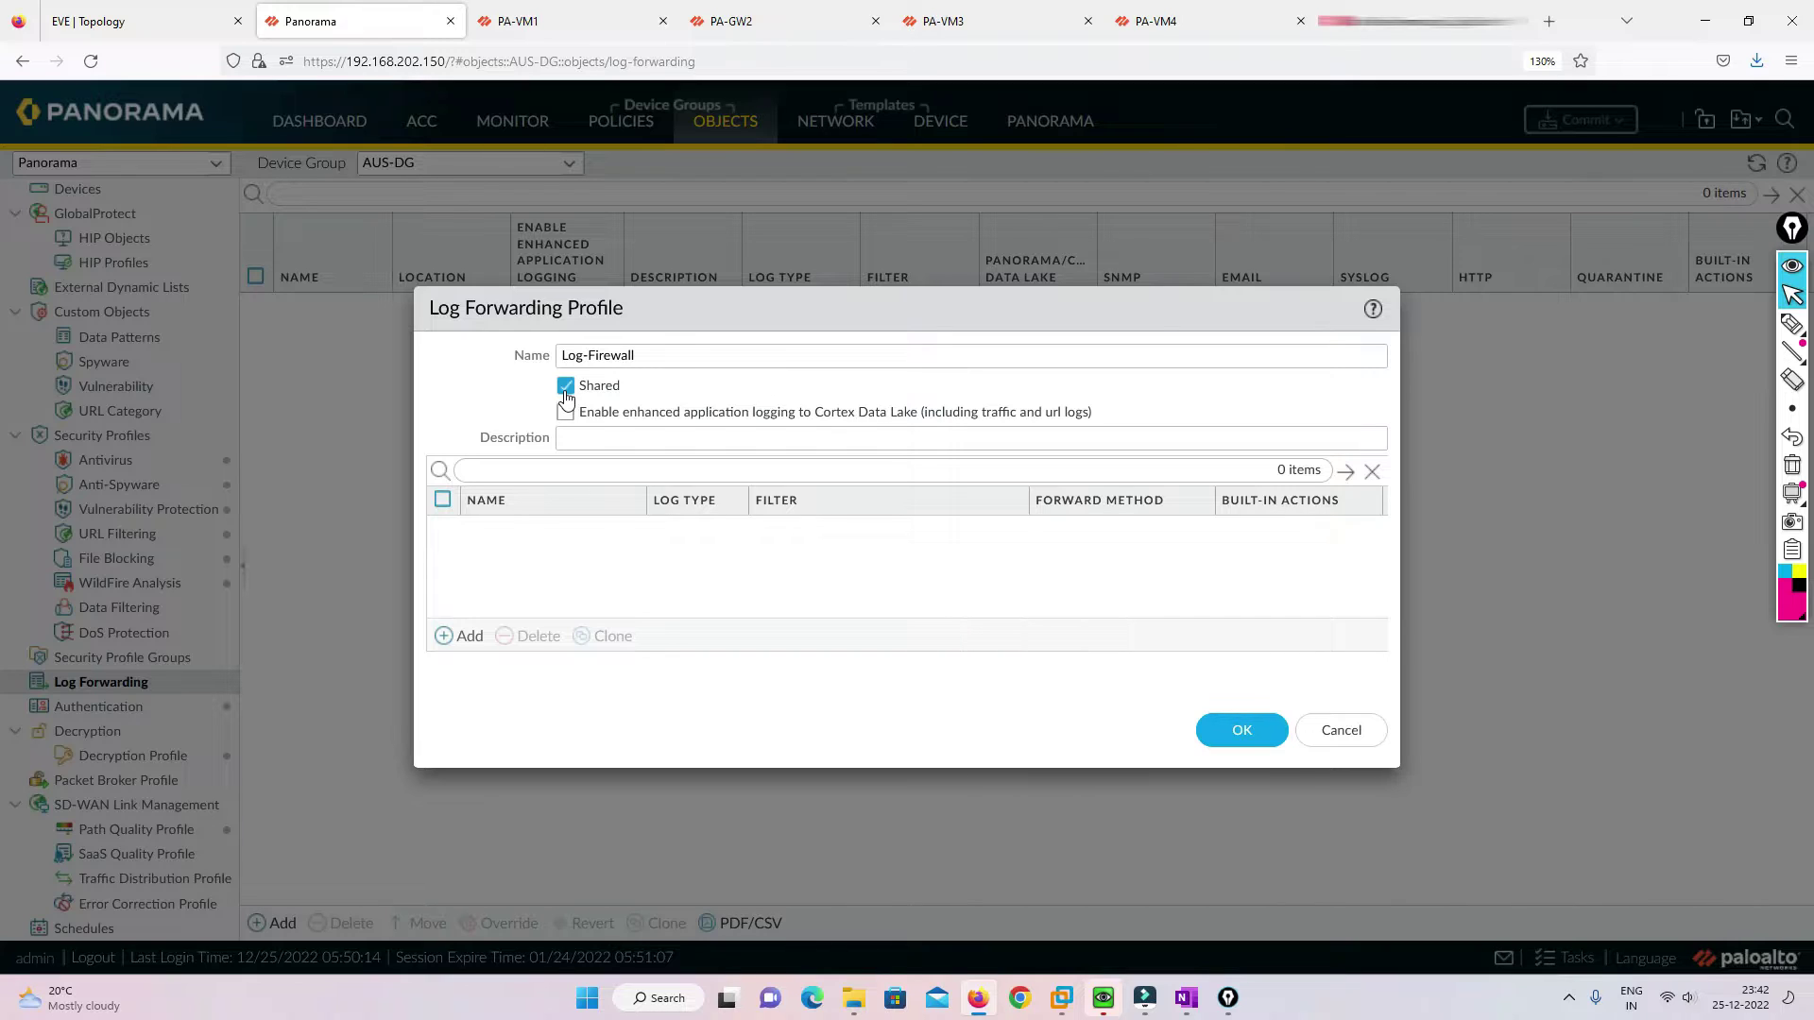
Add a match list entry named Traffic-Log to the profile, keeping the traffic log type and the All Logs filter.
click(459, 636)
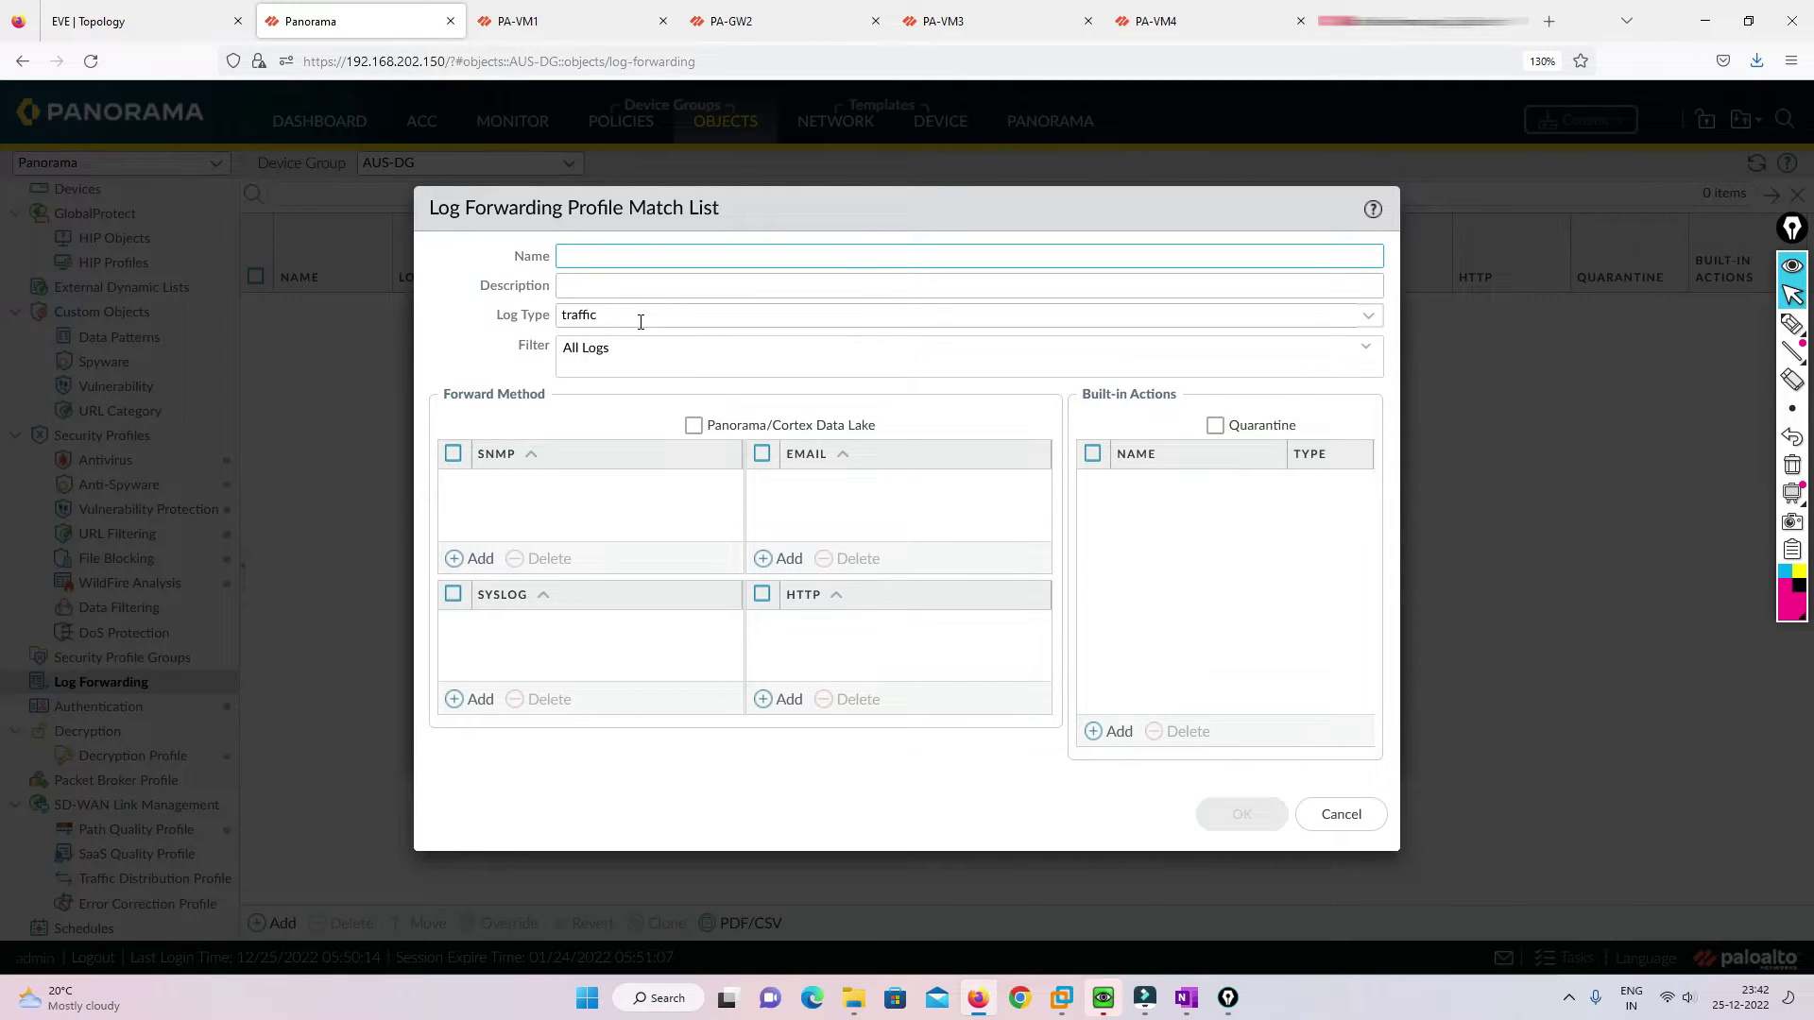
click(643, 255)
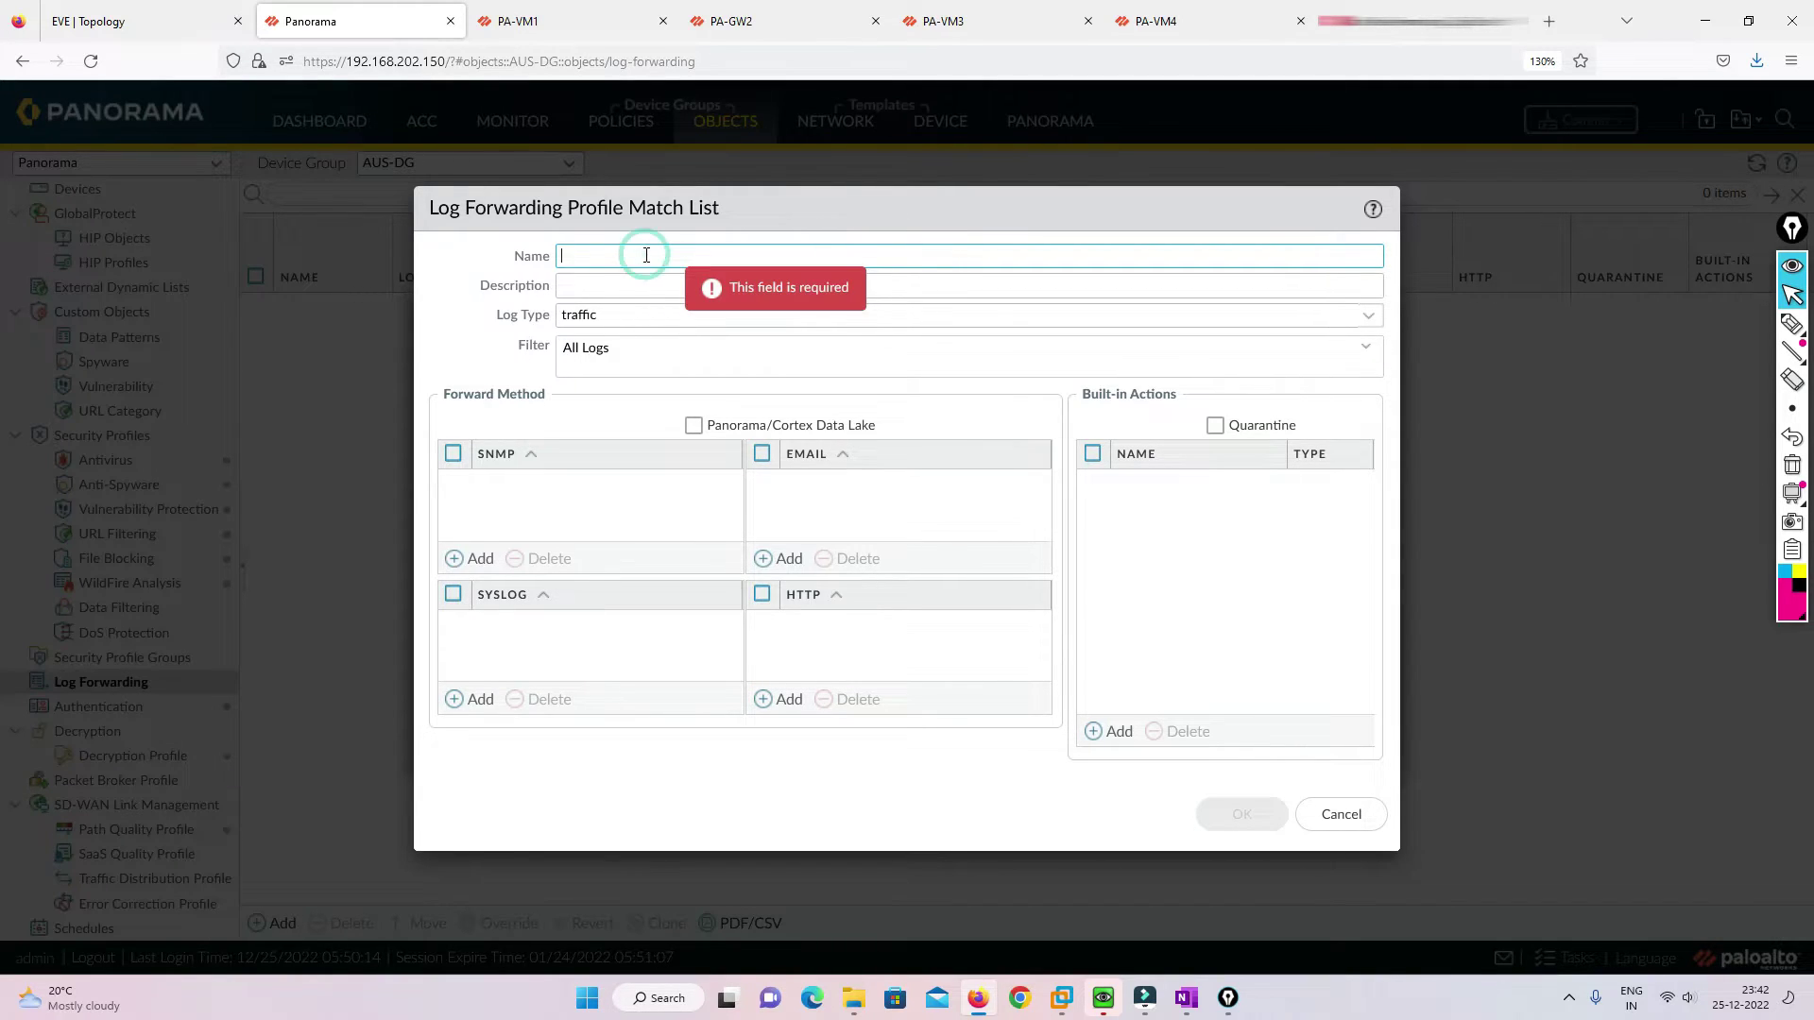
text(Traffic)
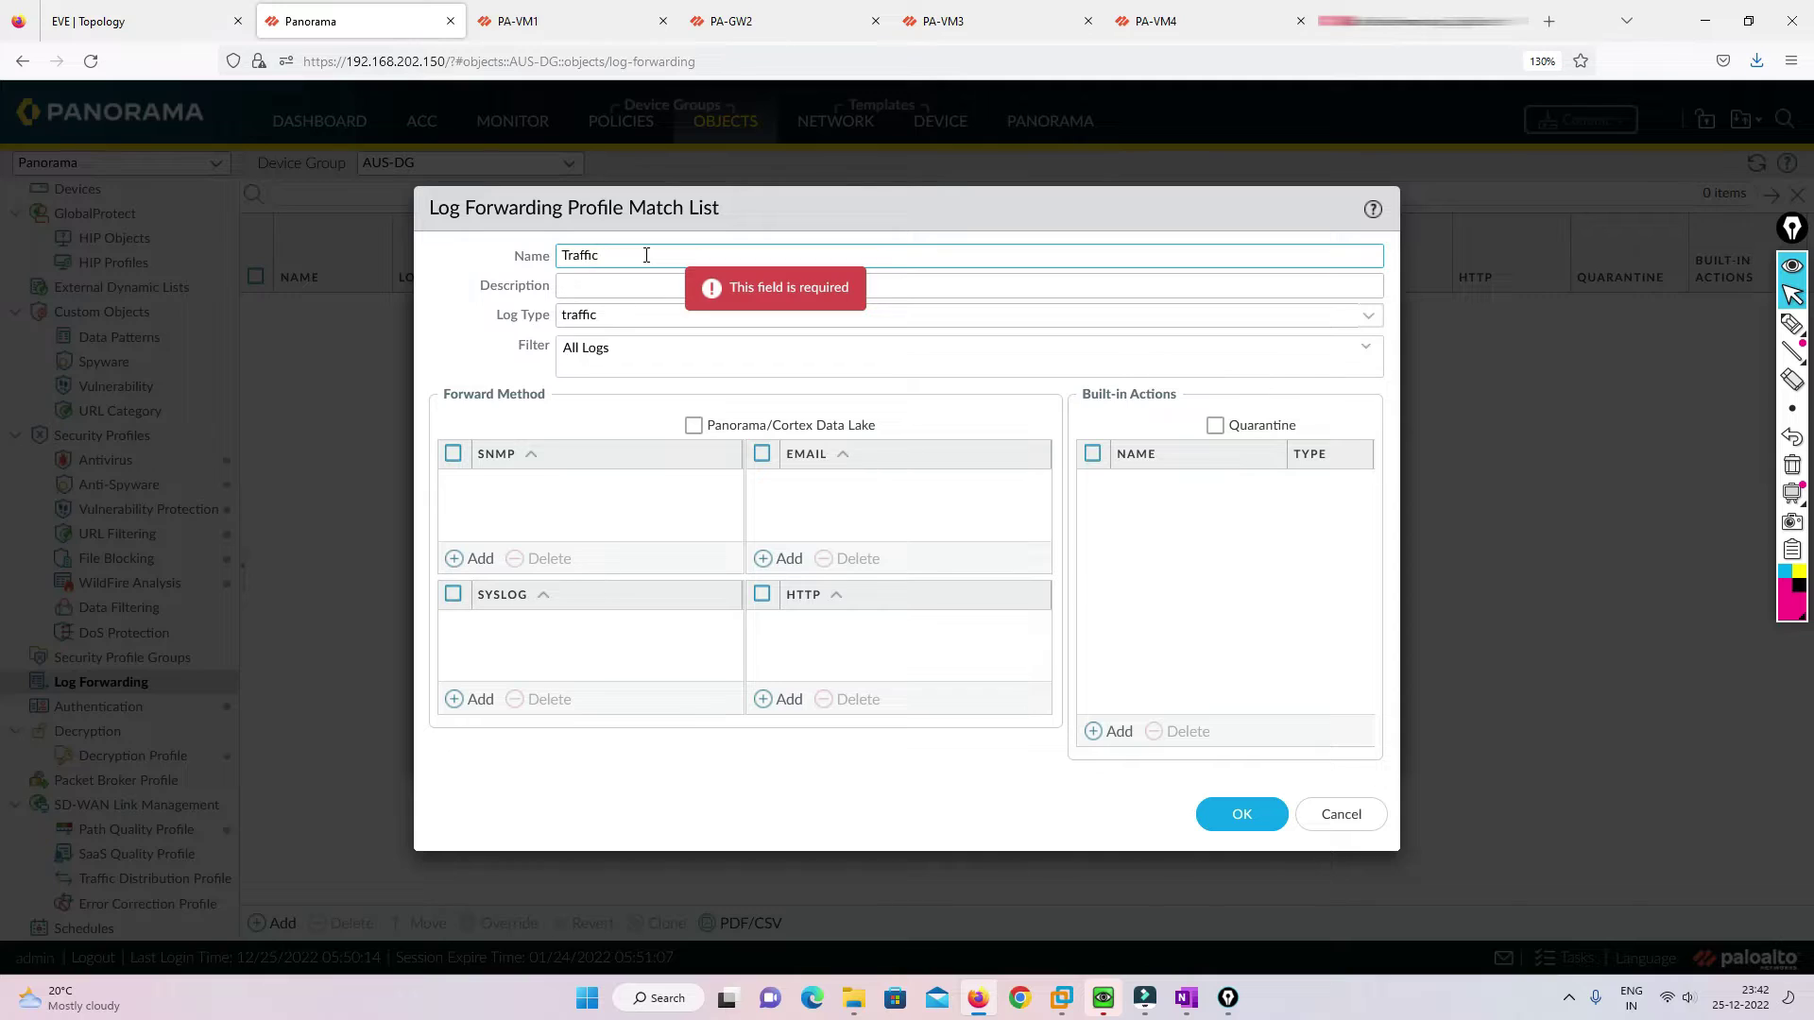
text(-Log)
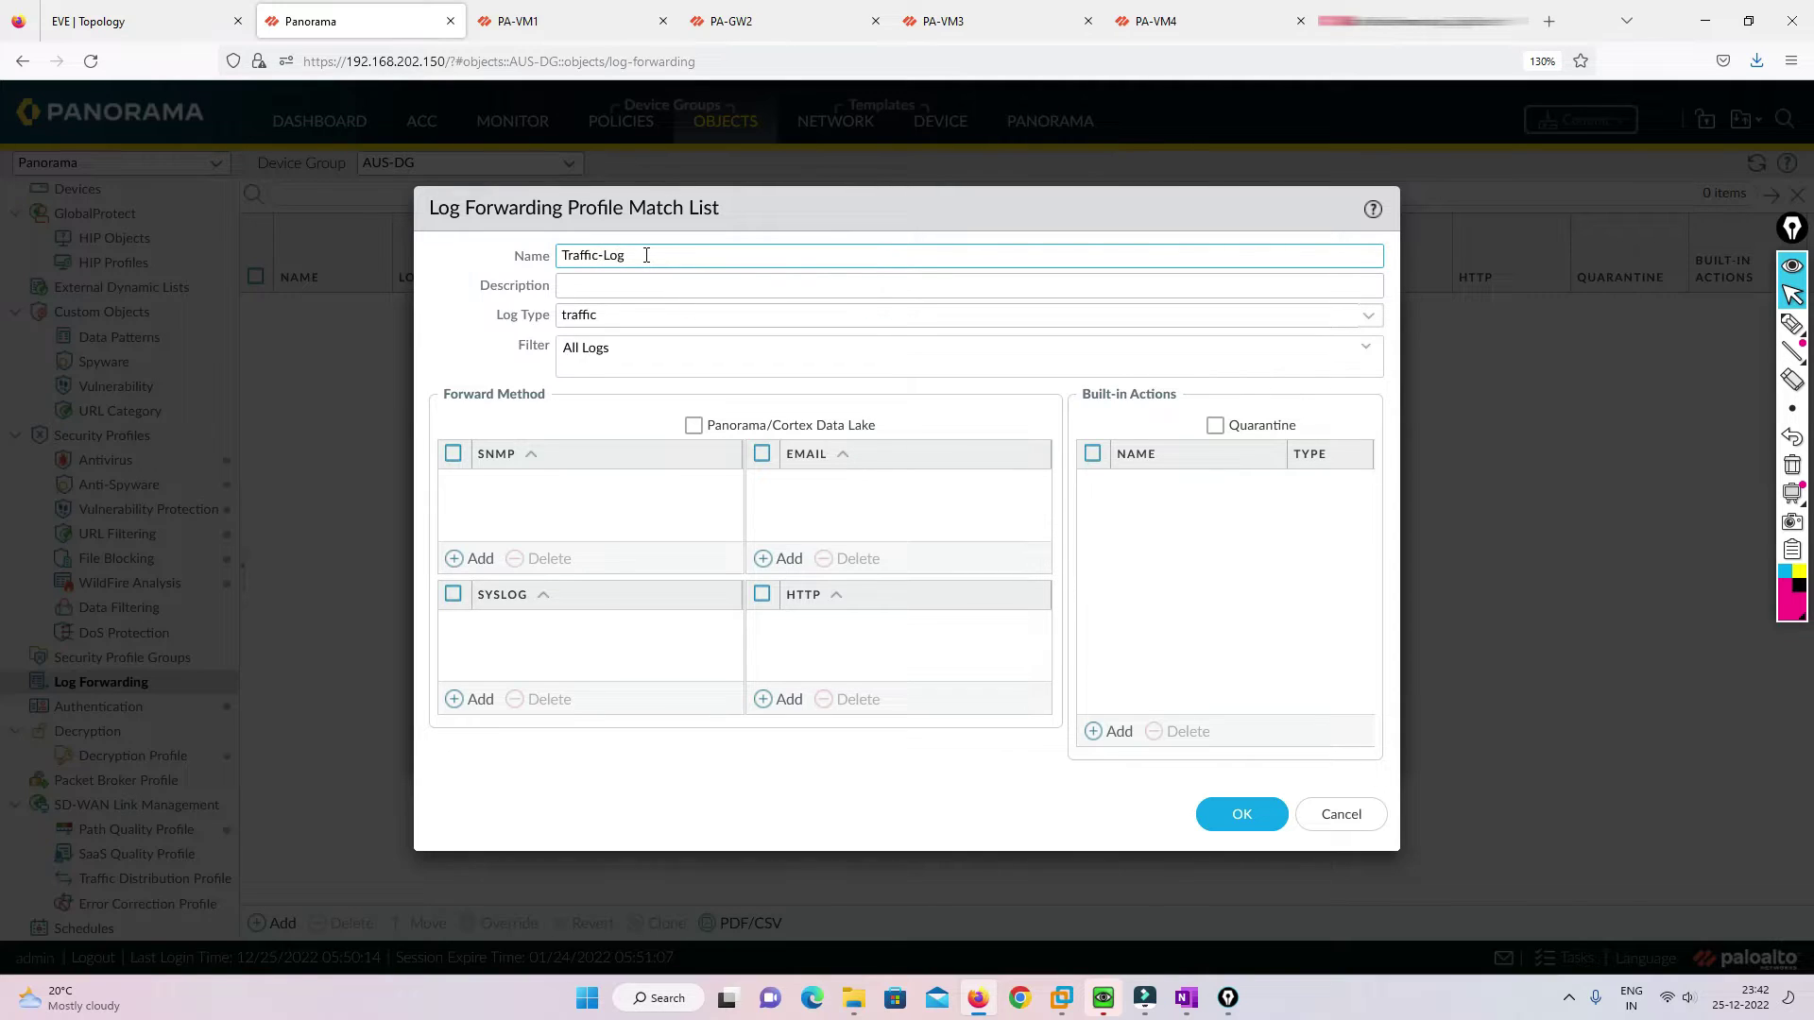
click(1233, 814)
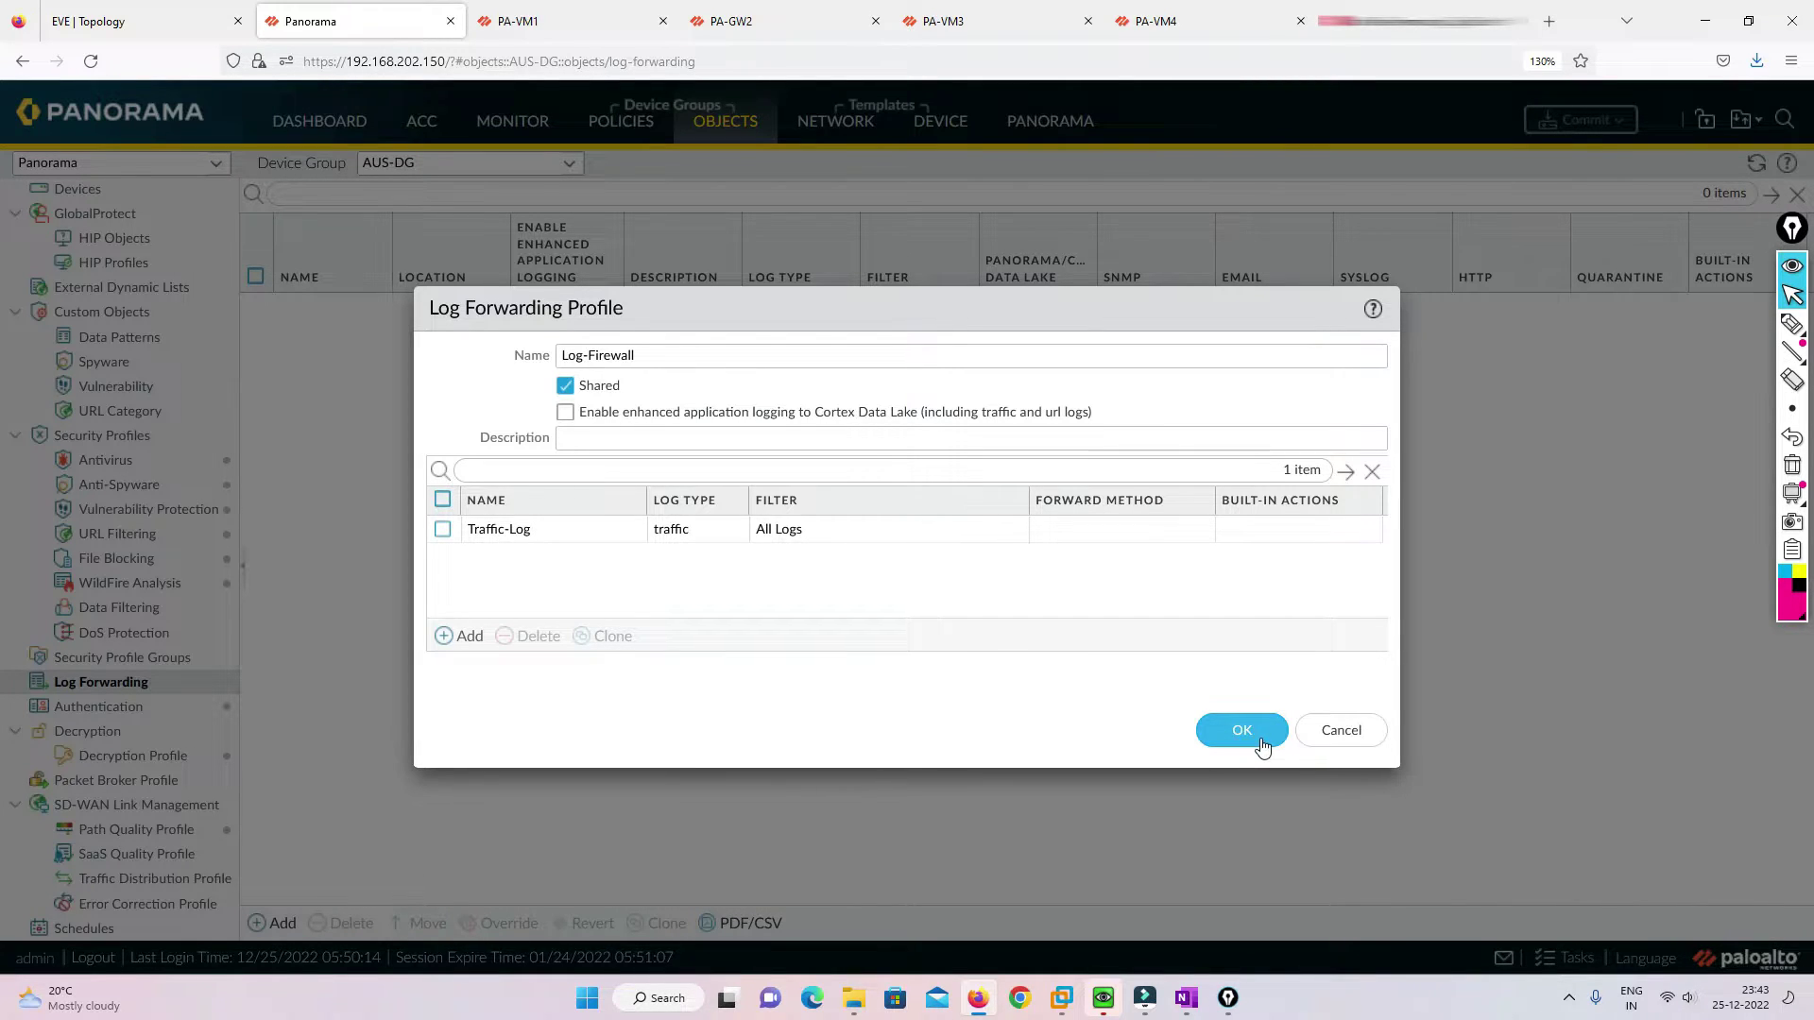
Set the Traffic-Log entry to forward to Panorama/Cortex Data Lake and save the log forwarding profile.
click(498, 529)
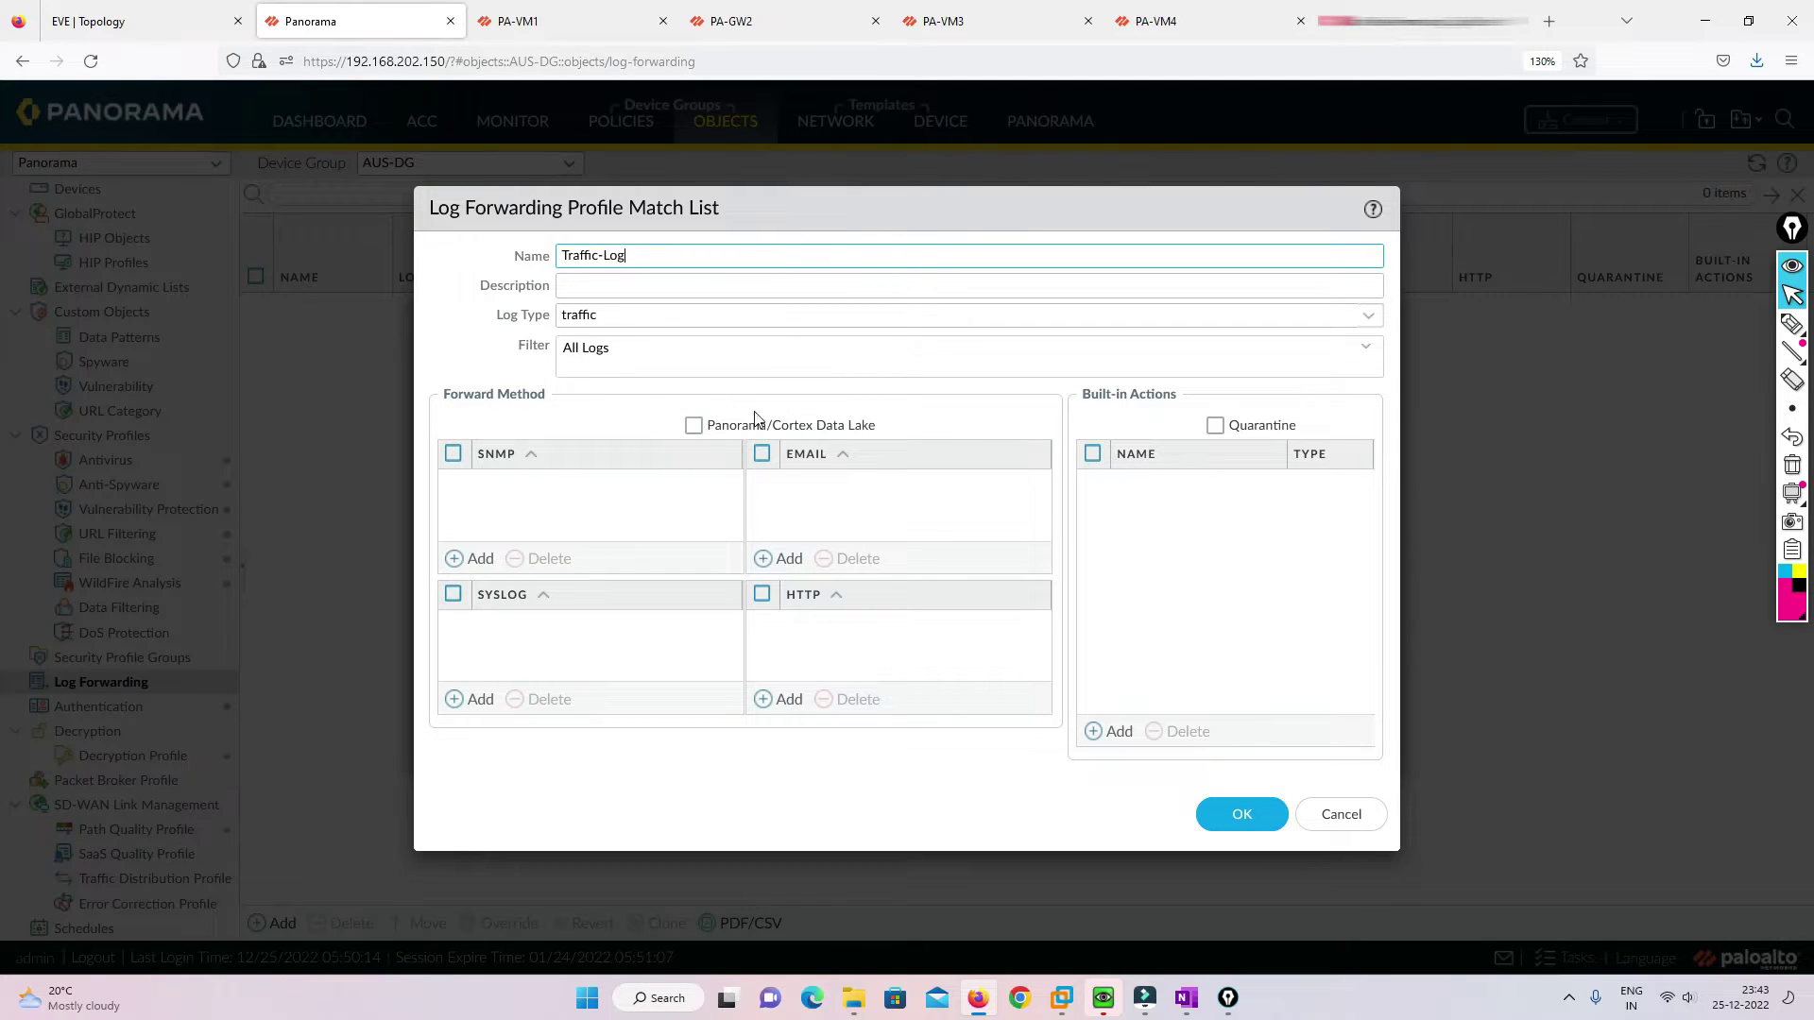
click(694, 425)
click(1231, 814)
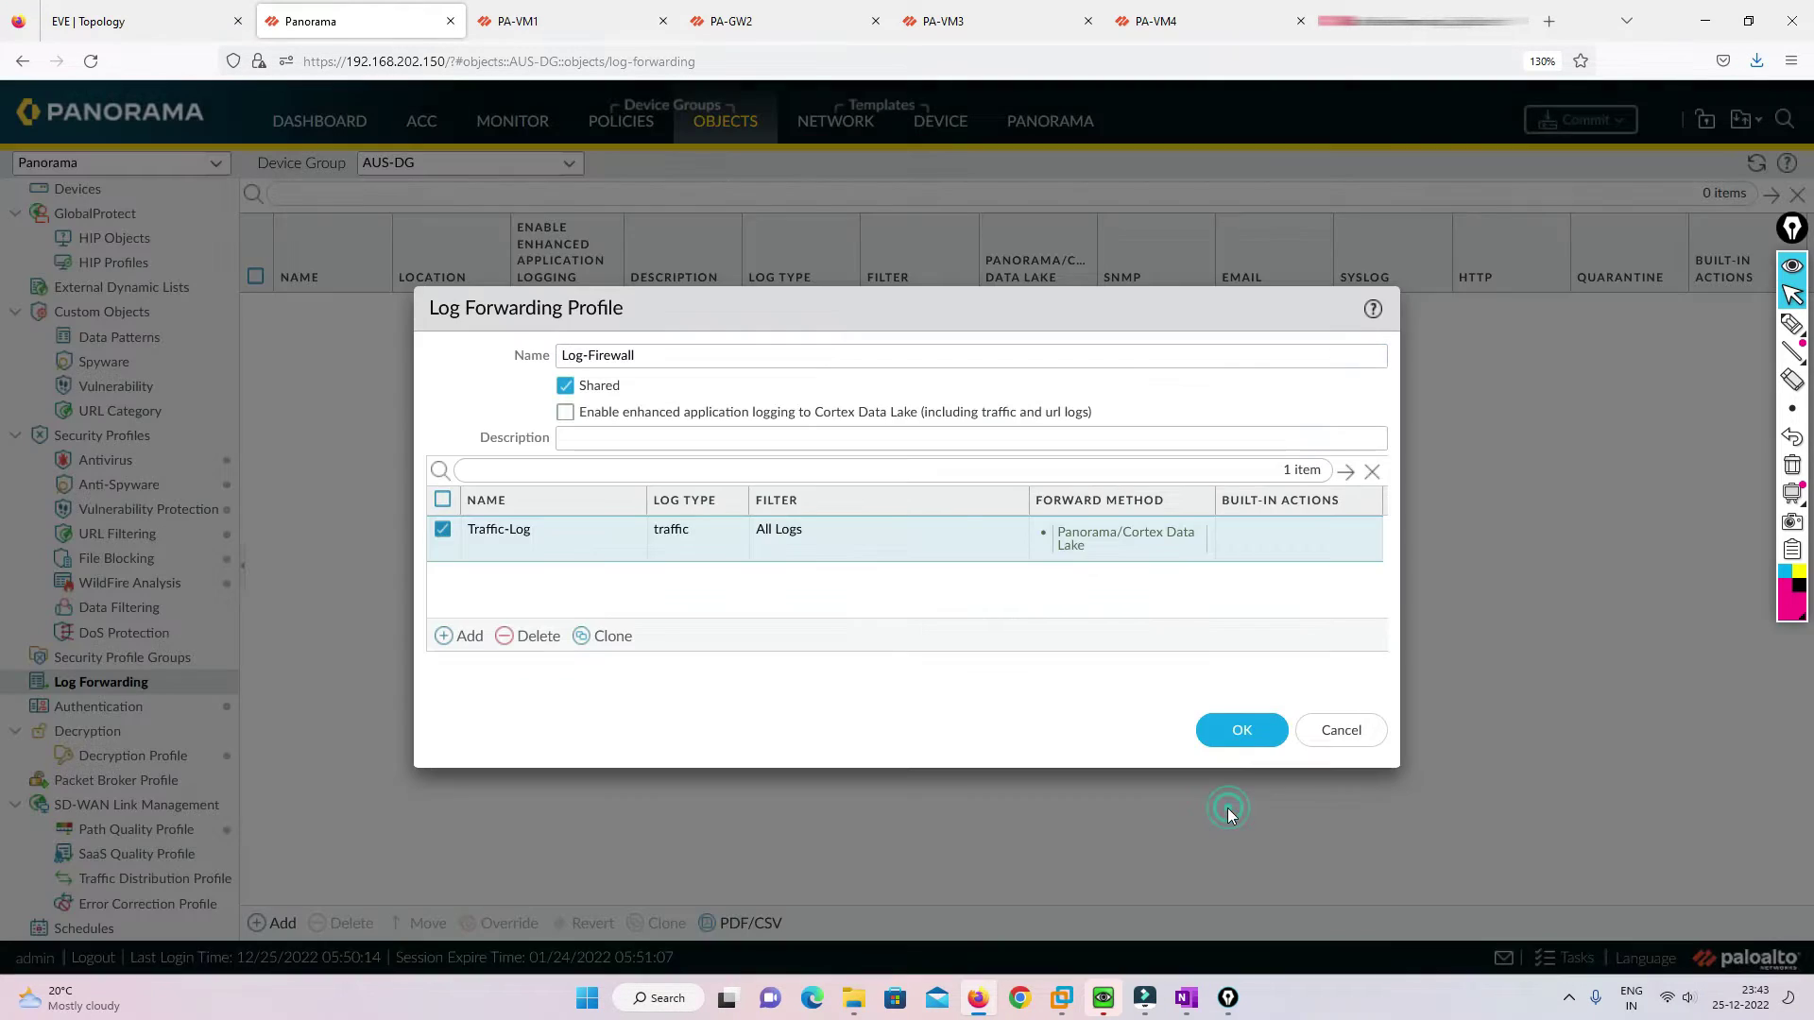
click(1242, 731)
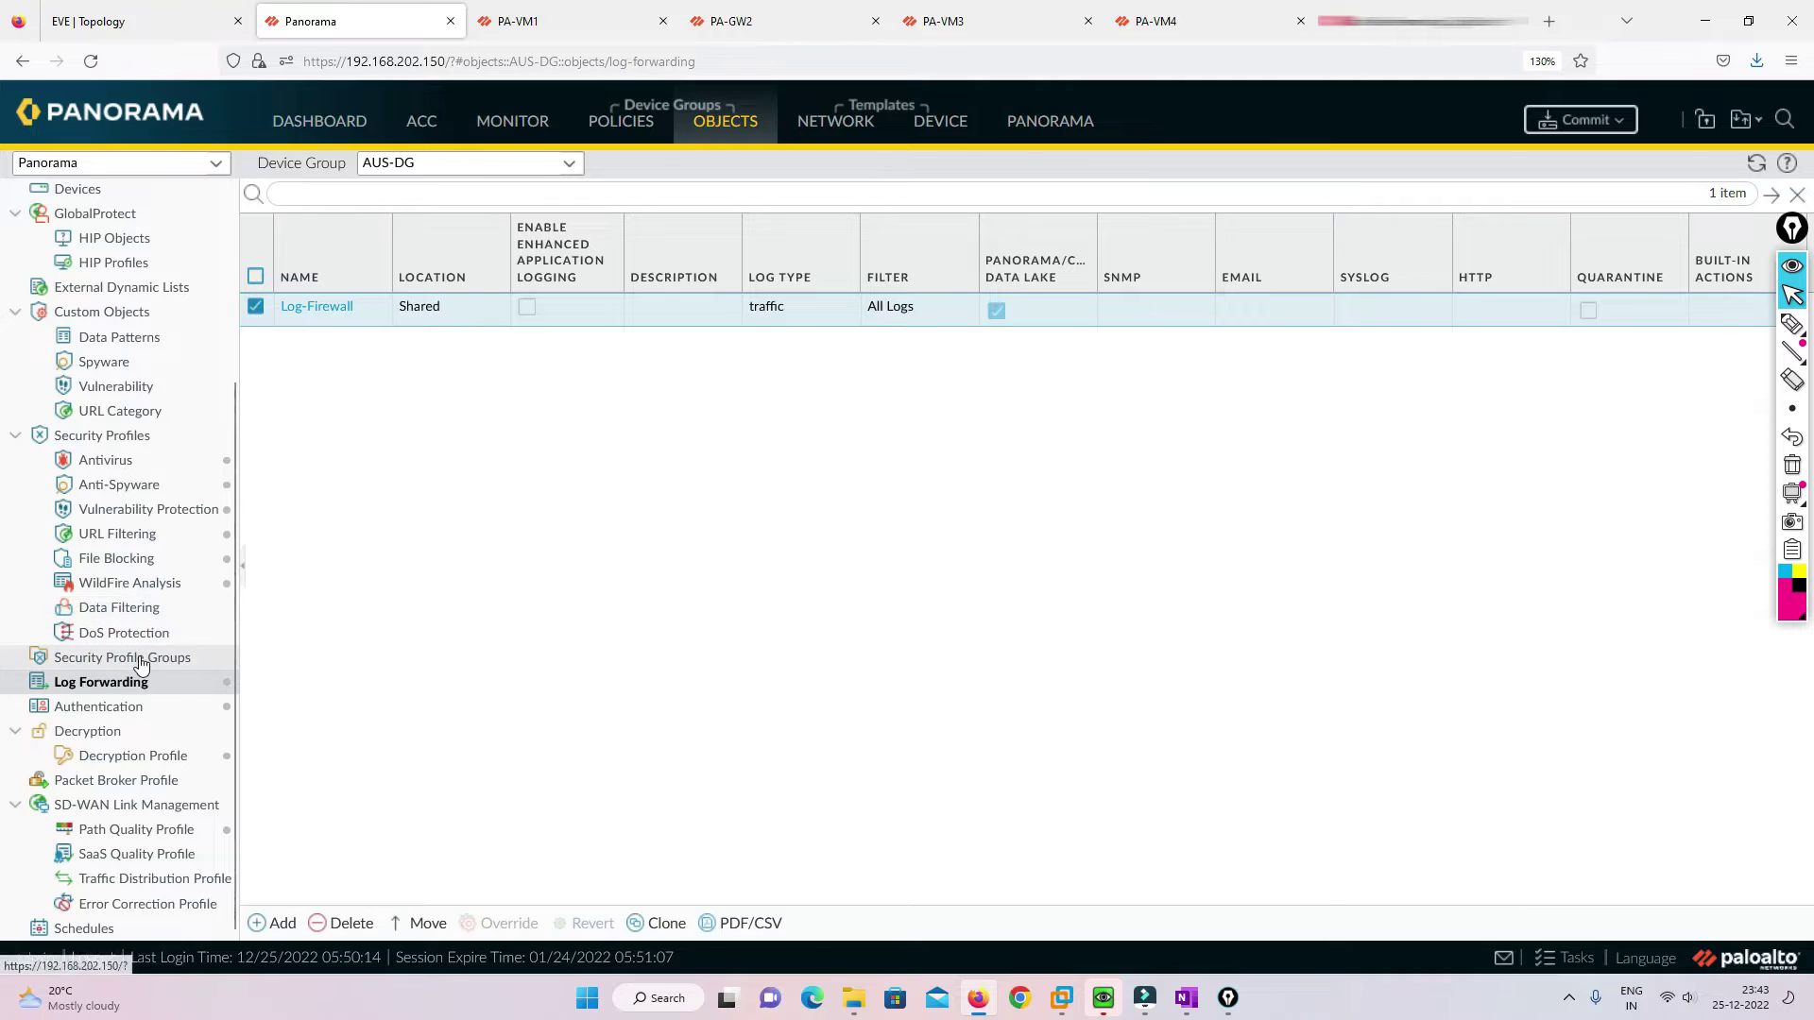
Assign the Log-Firewall log forwarding profile to the In-Out security pre-rule of the India-DG device group.
click(623, 129)
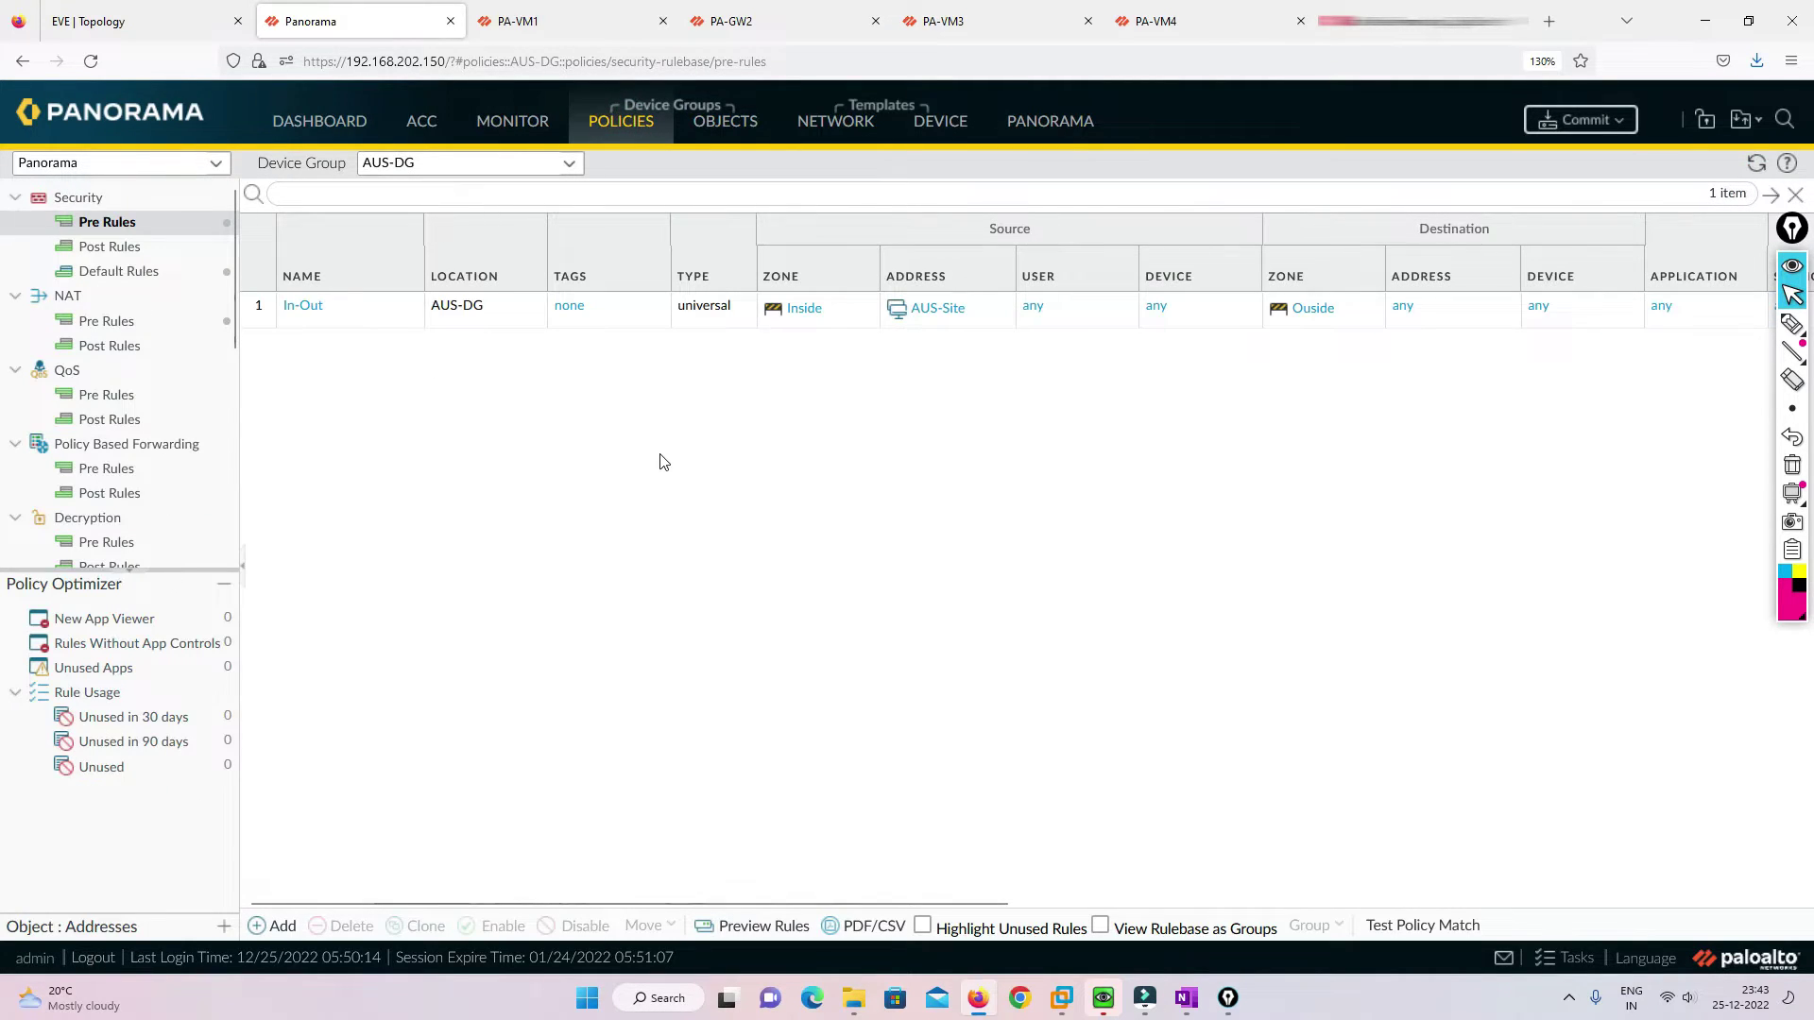
click(570, 168)
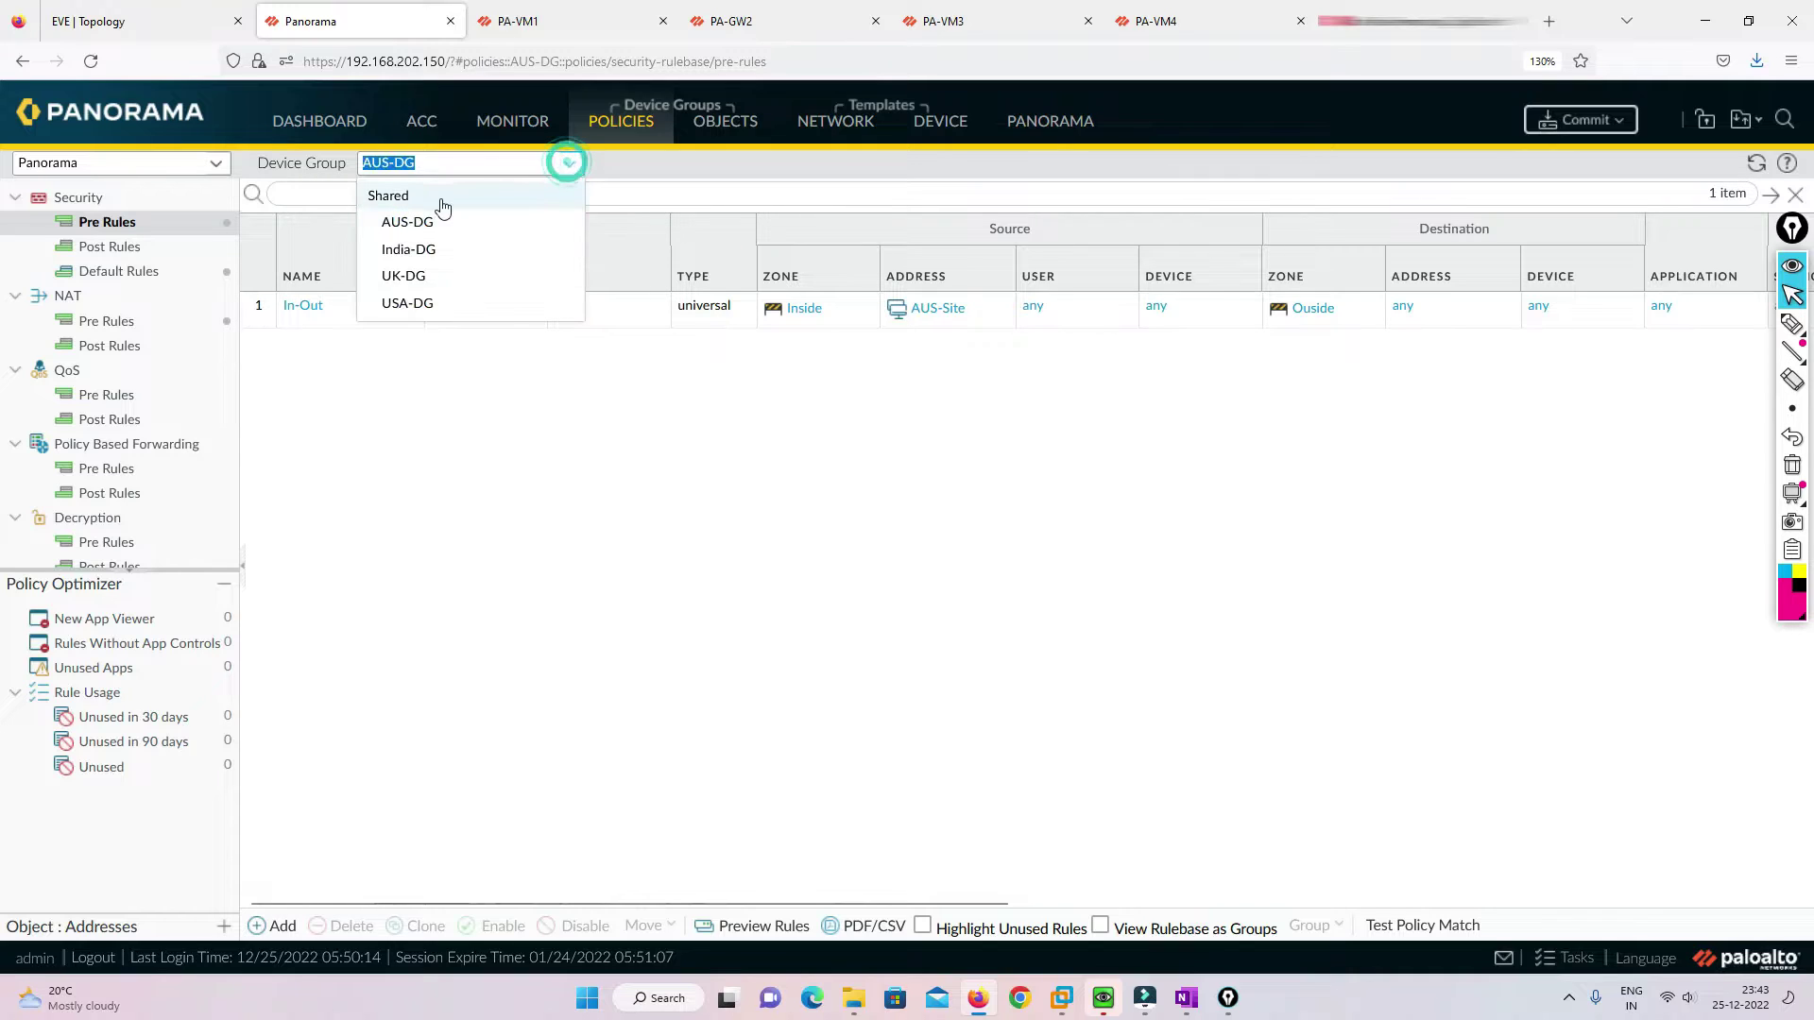
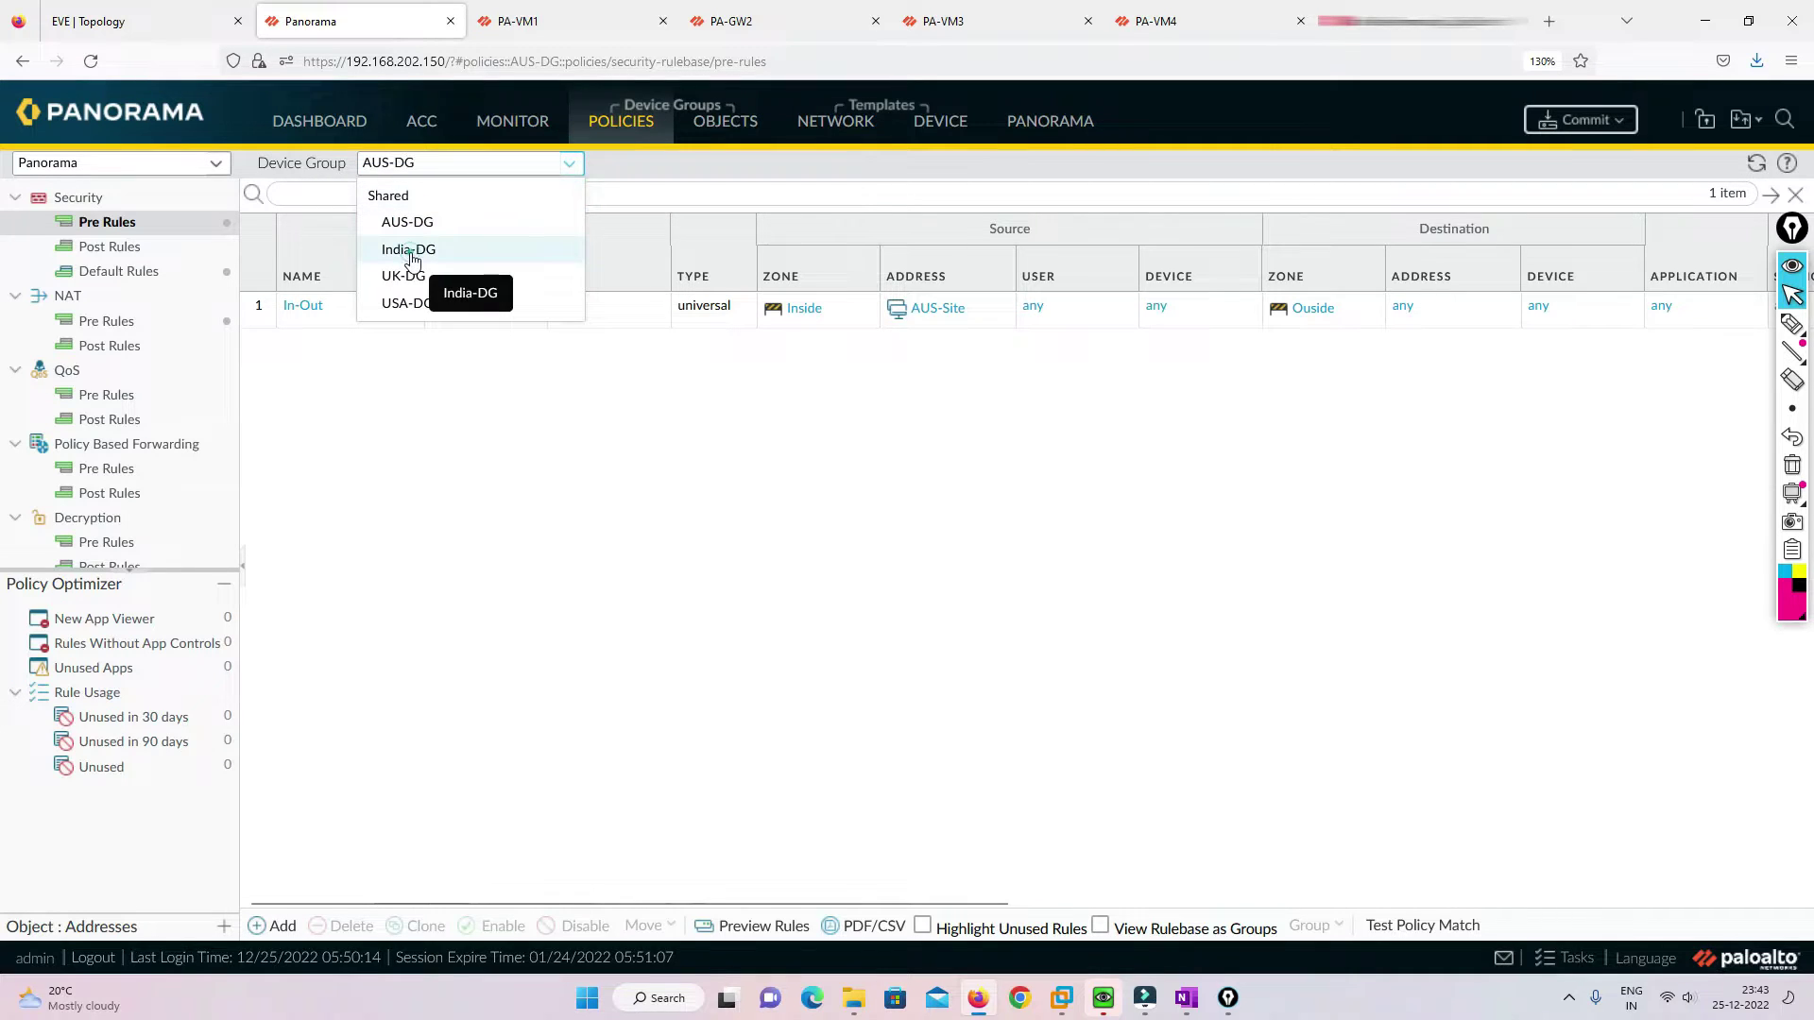
click(410, 251)
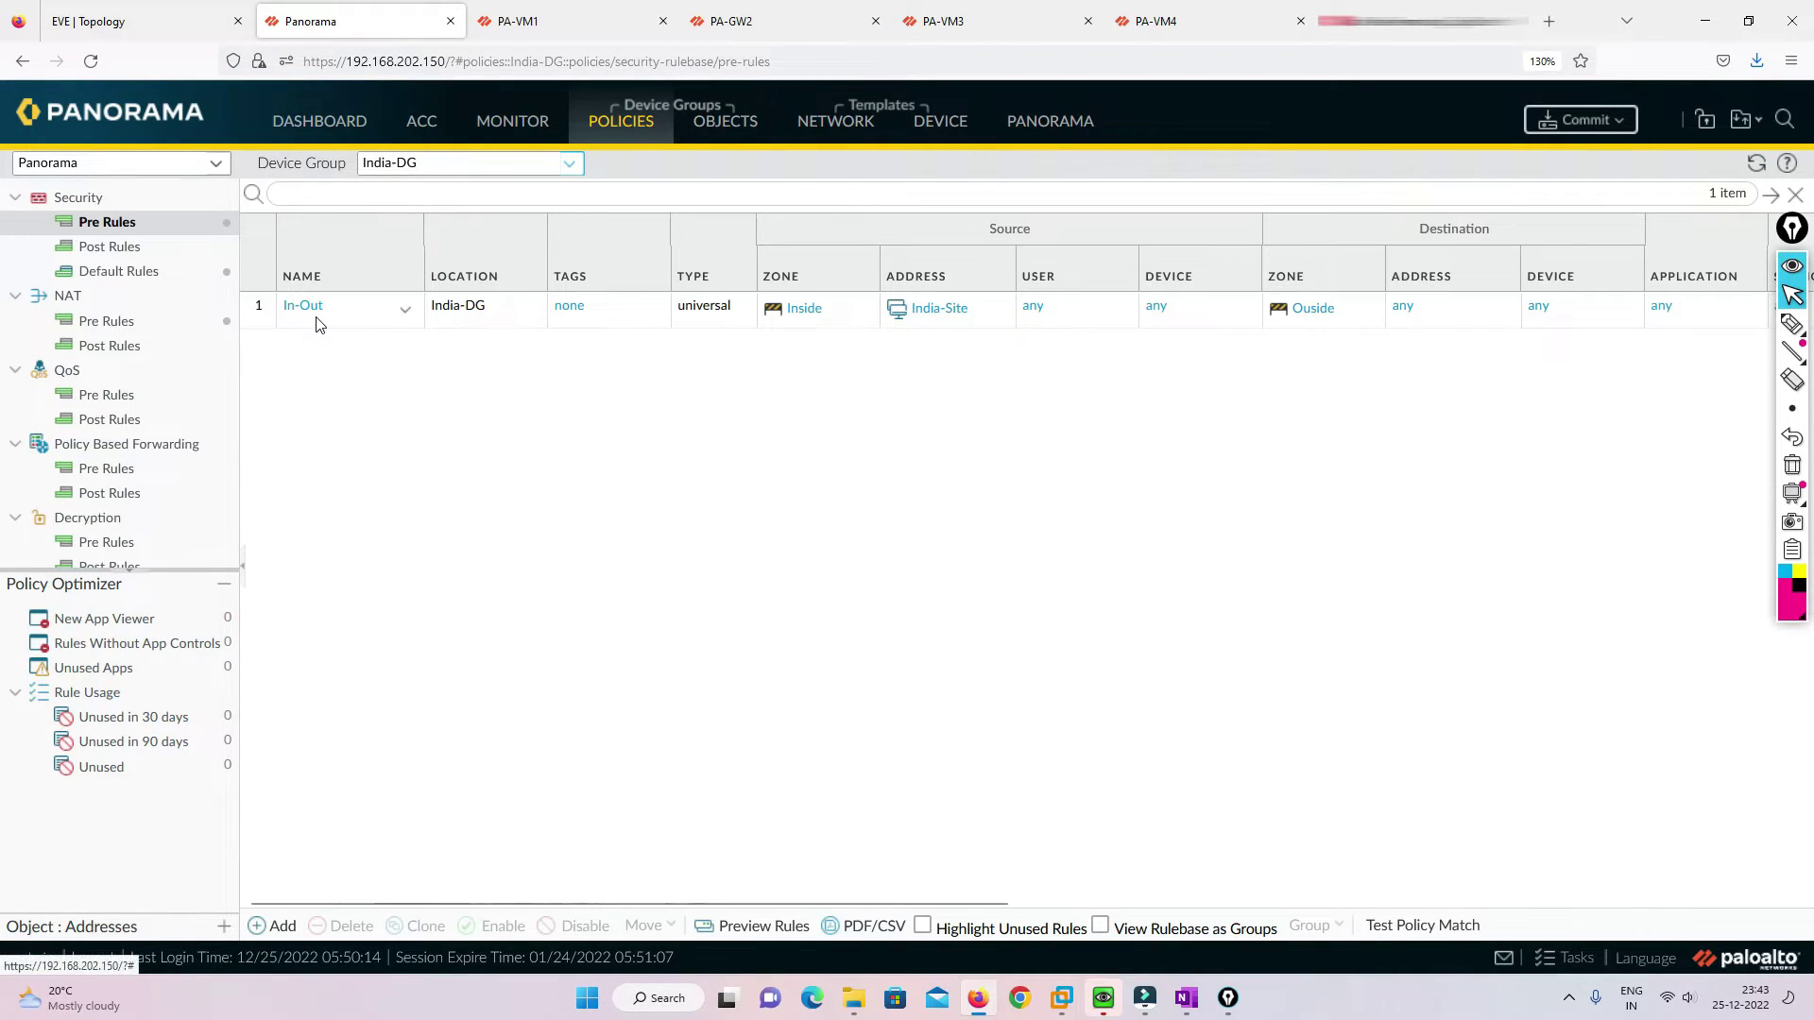
click(304, 306)
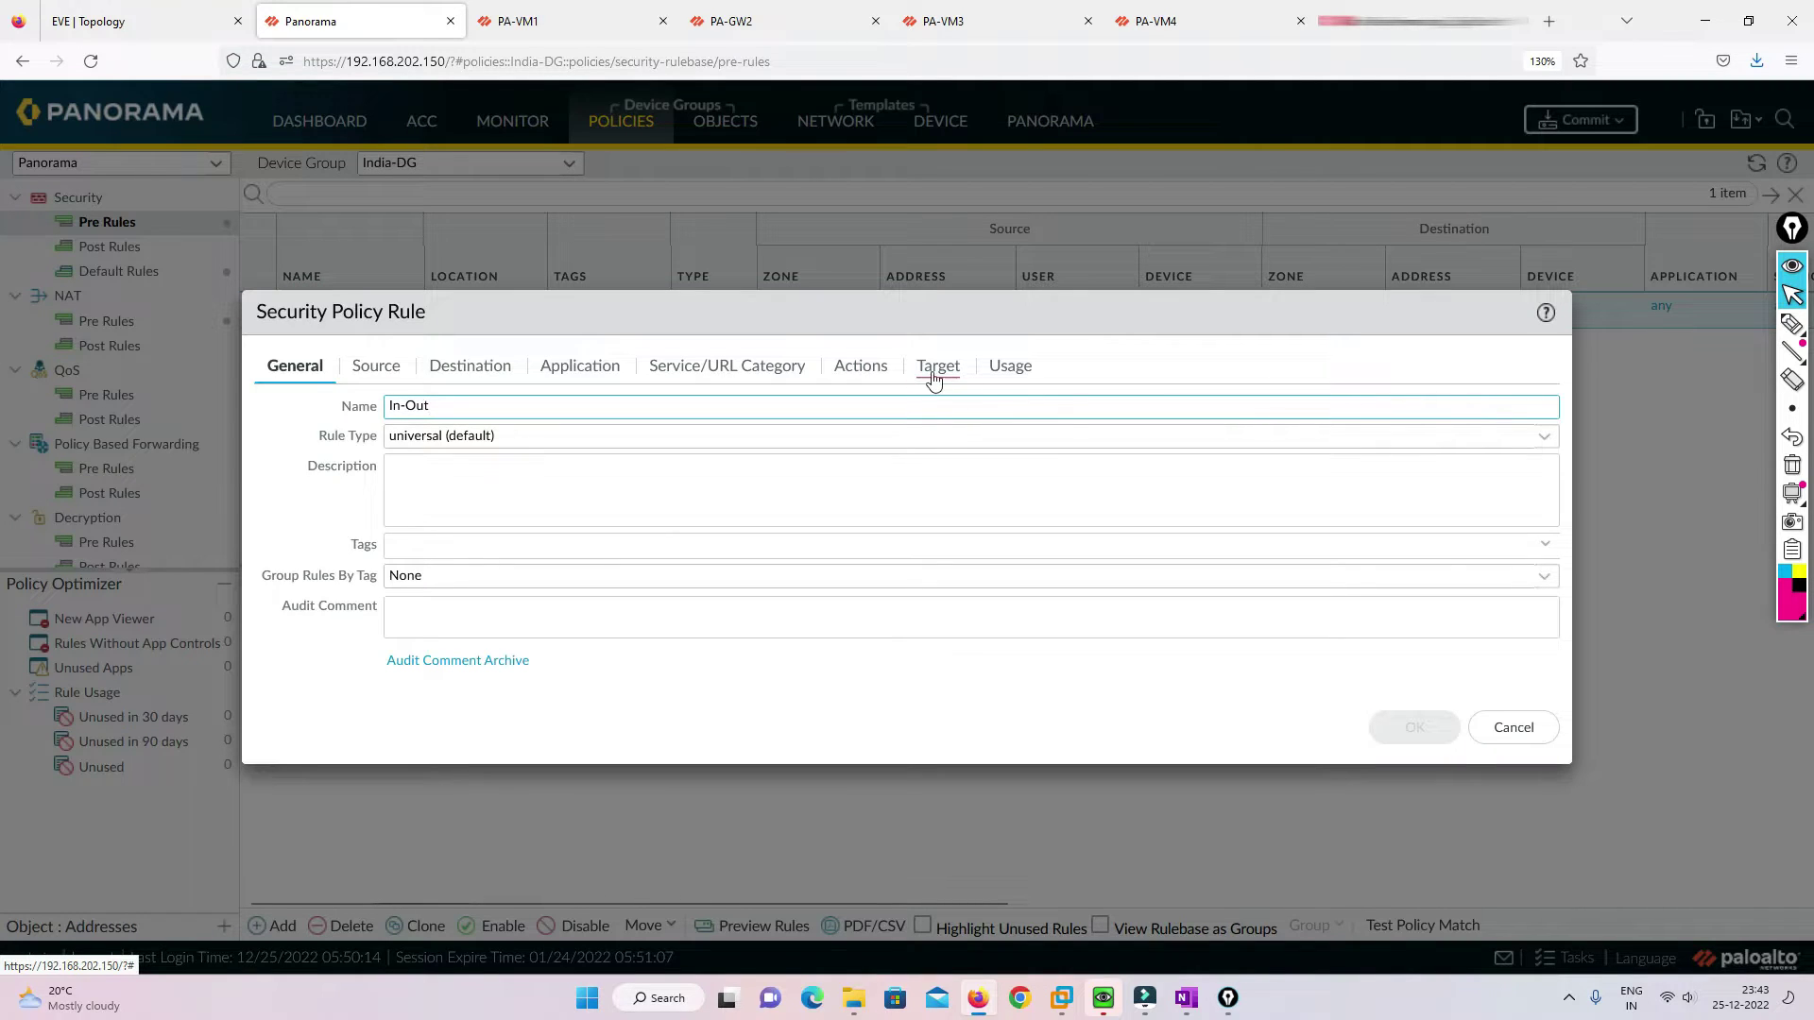
click(862, 374)
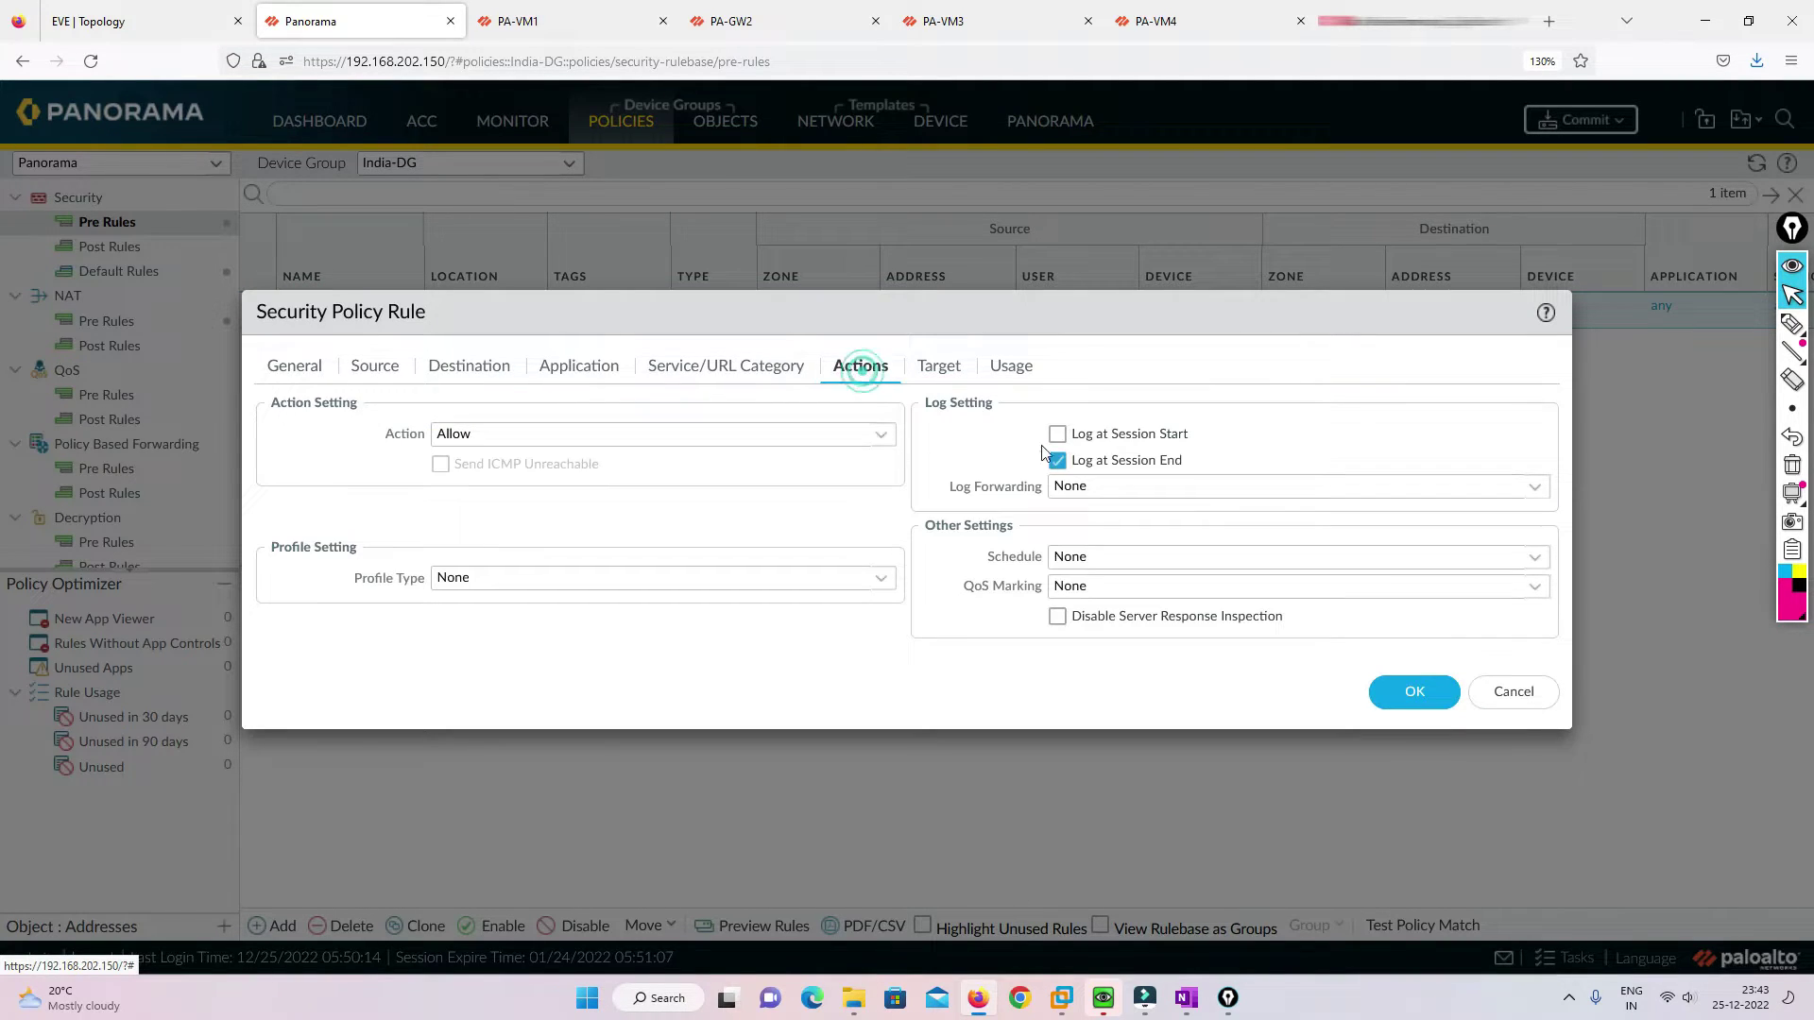
click(1527, 491)
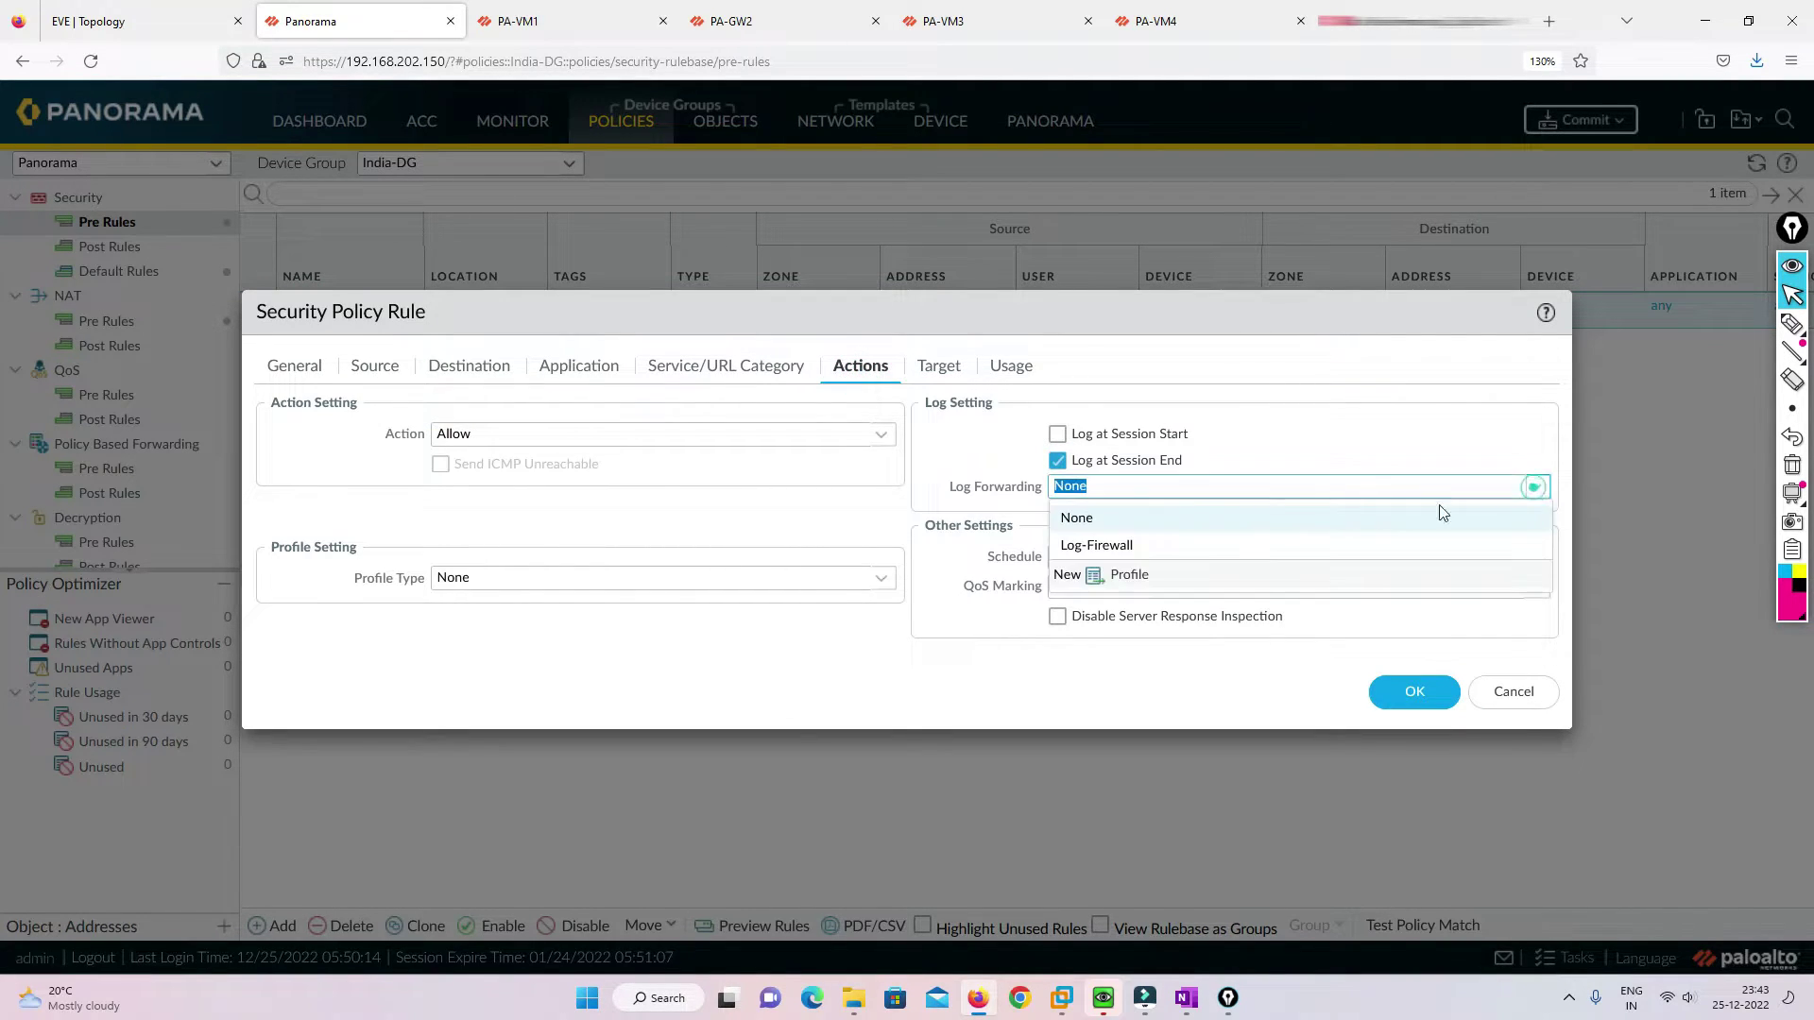
click(1114, 543)
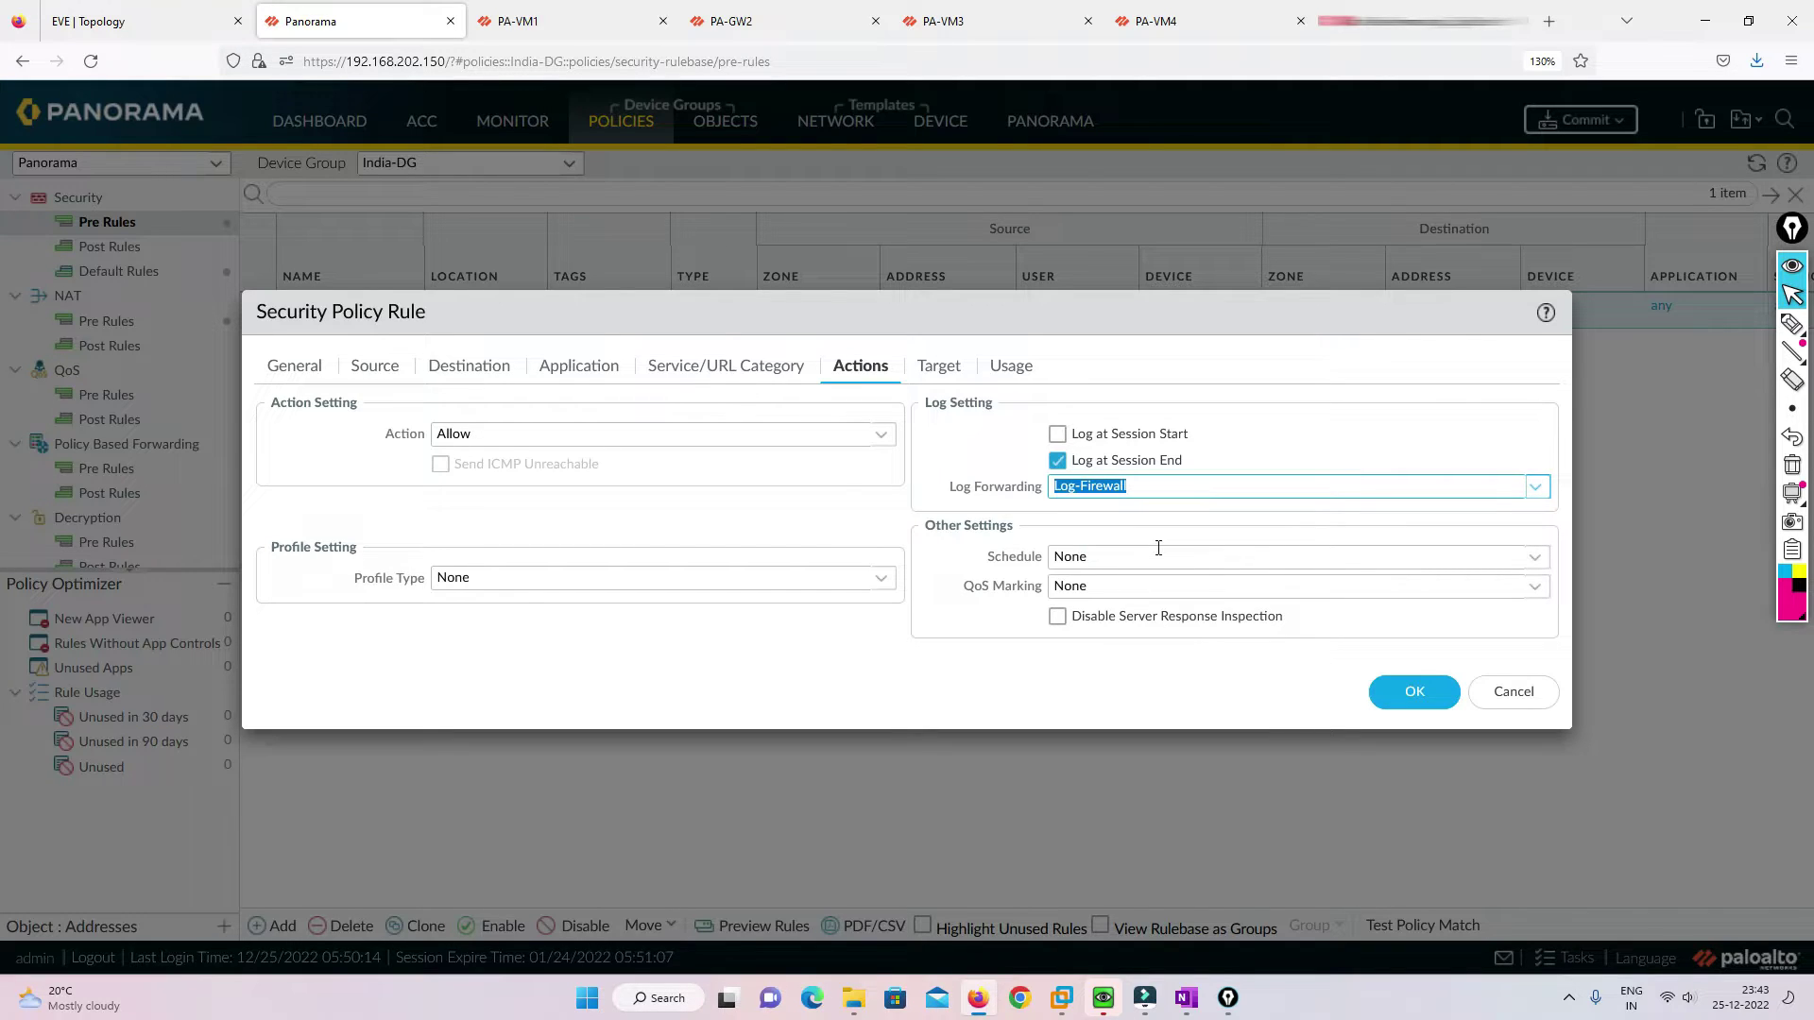
click(1418, 693)
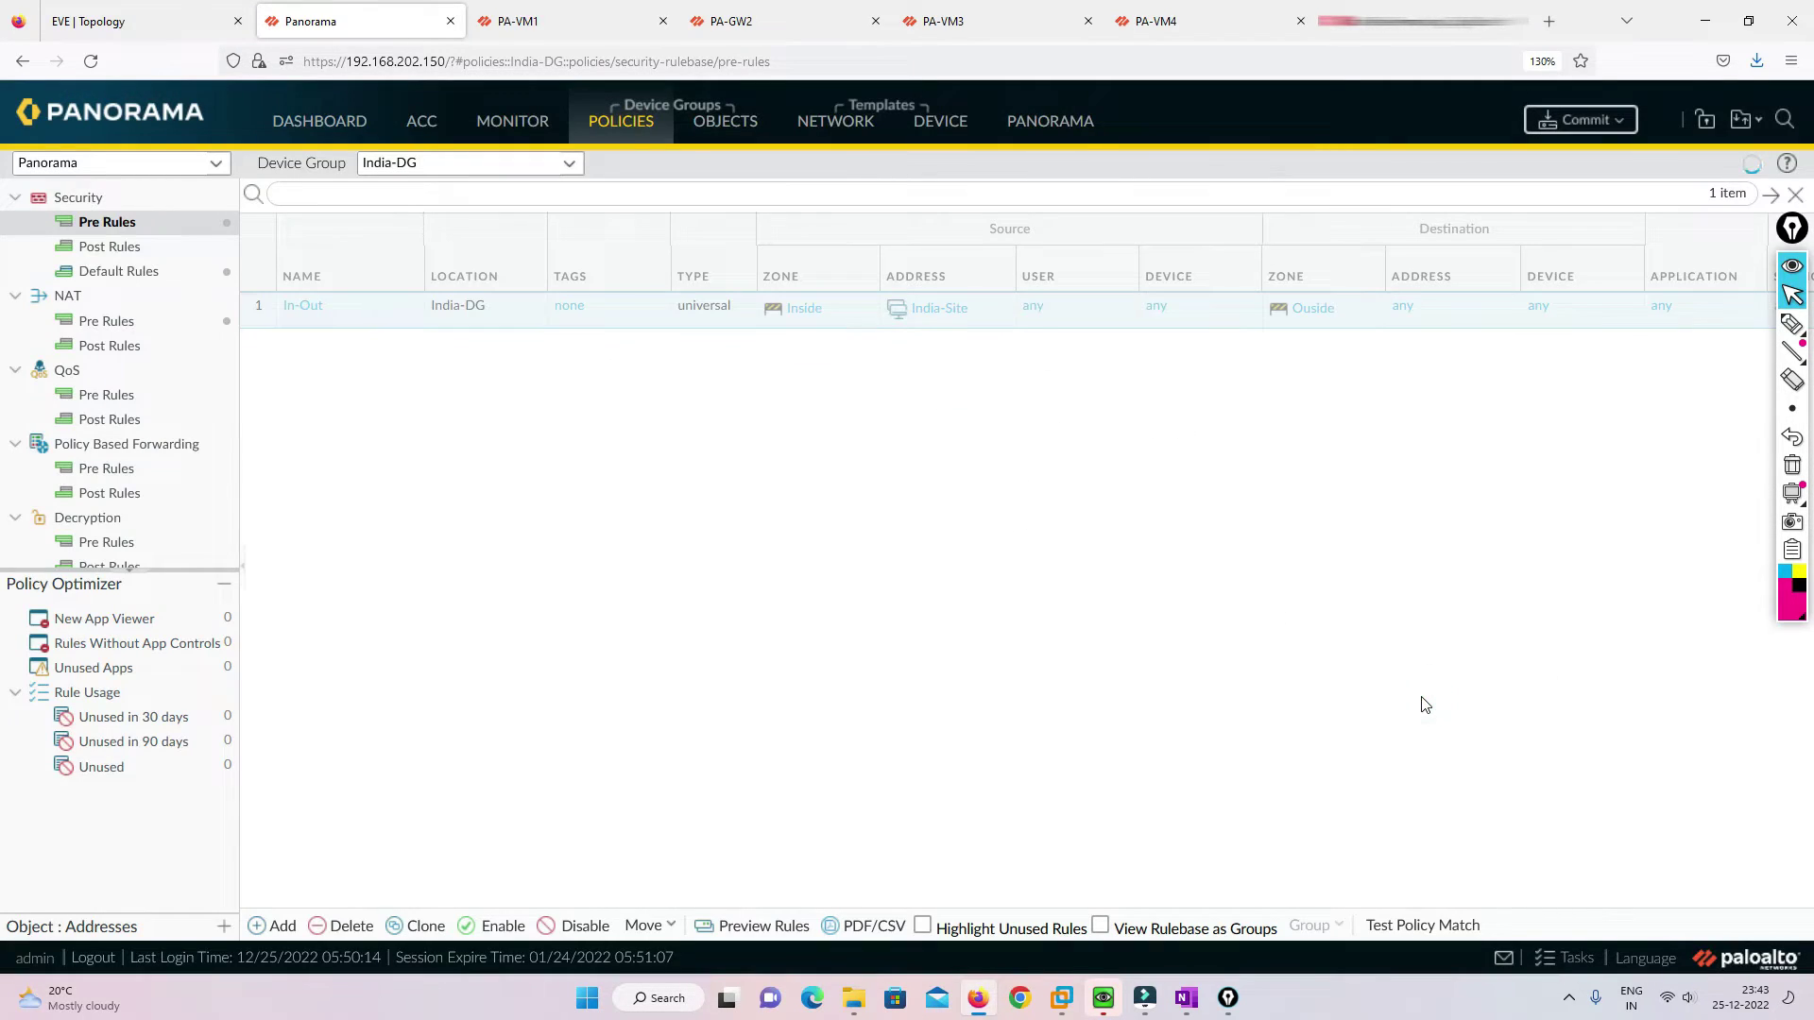
Assign the Log-Firewall log forwarding profile to the In-Out security pre-rule of the AUS-DG device group.
click(568, 164)
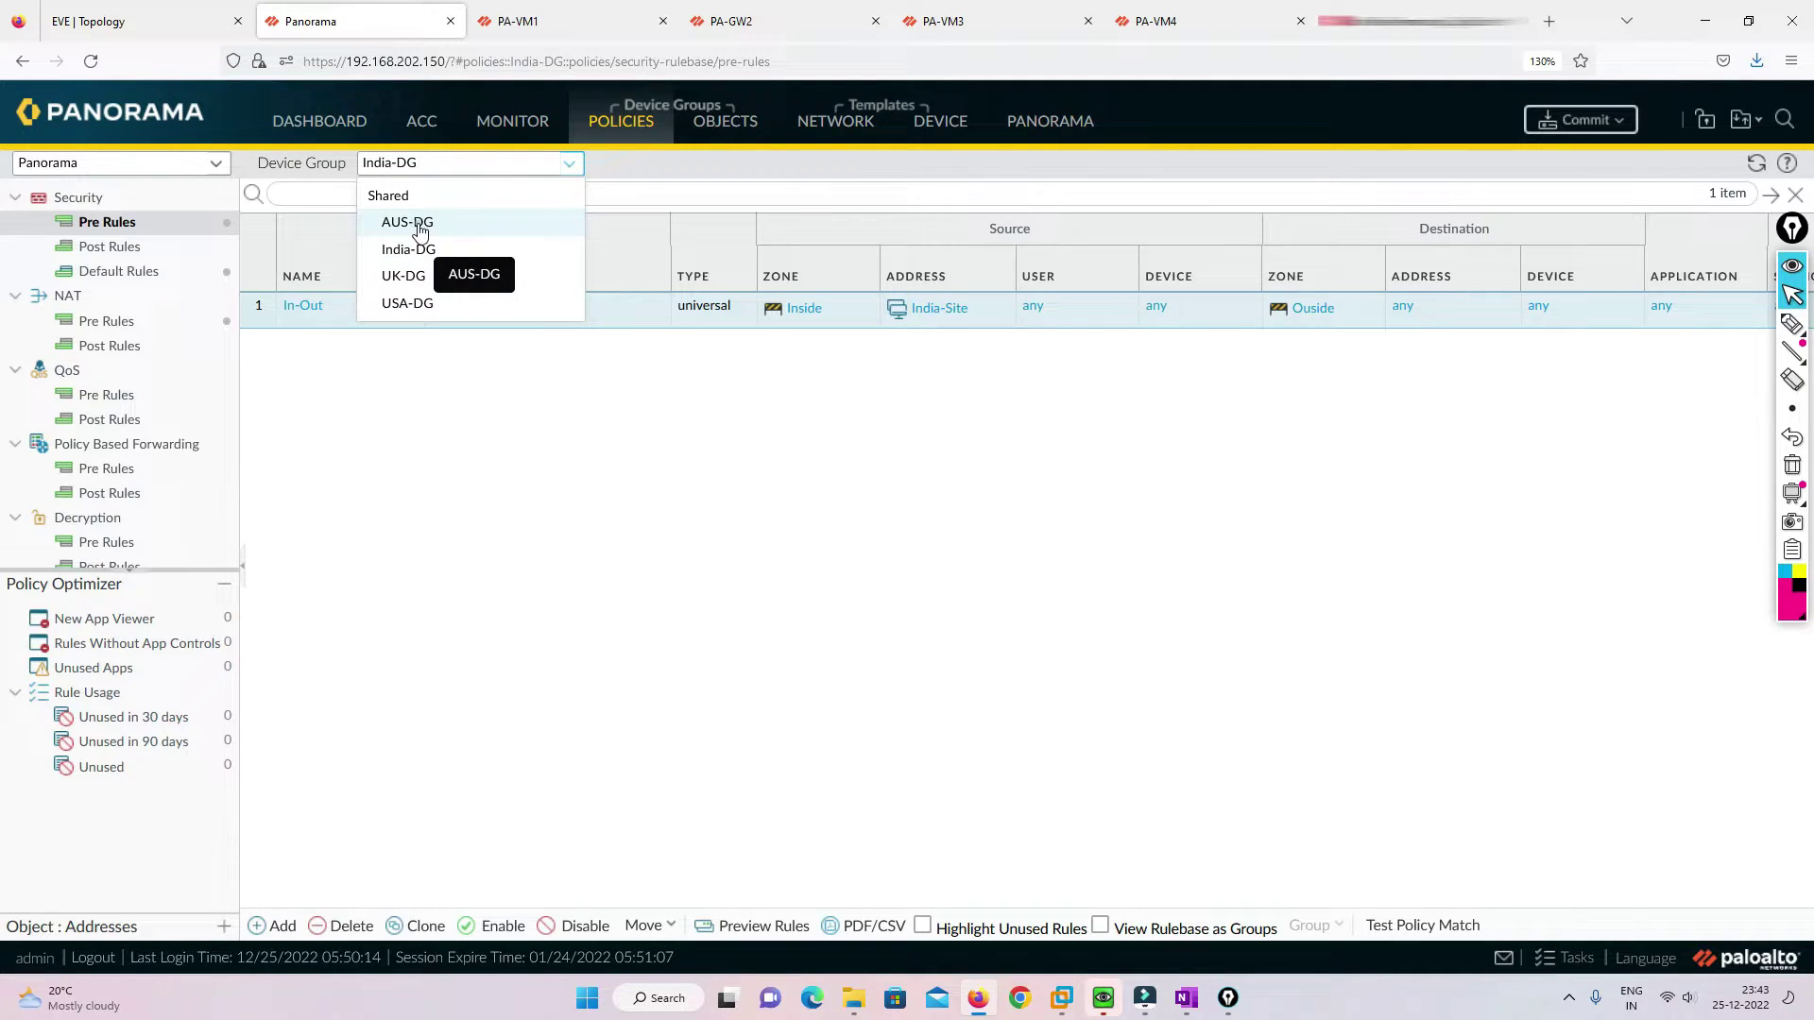
click(420, 226)
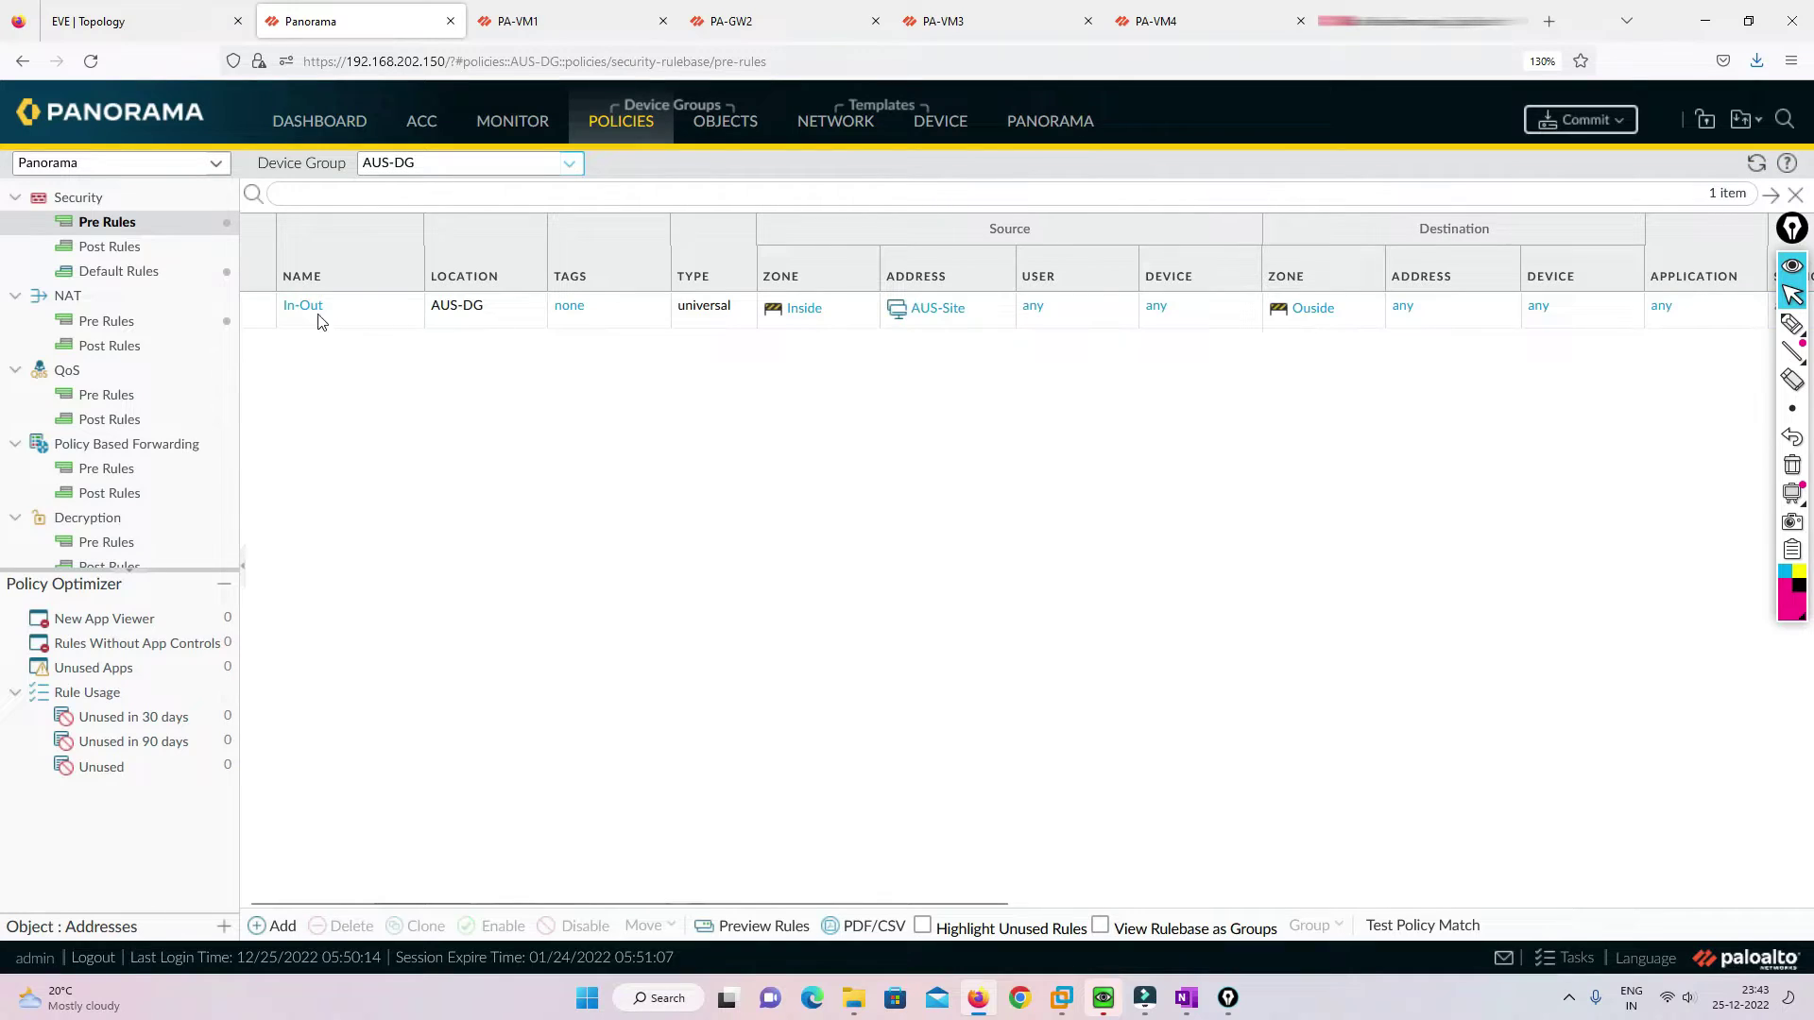
click(301, 310)
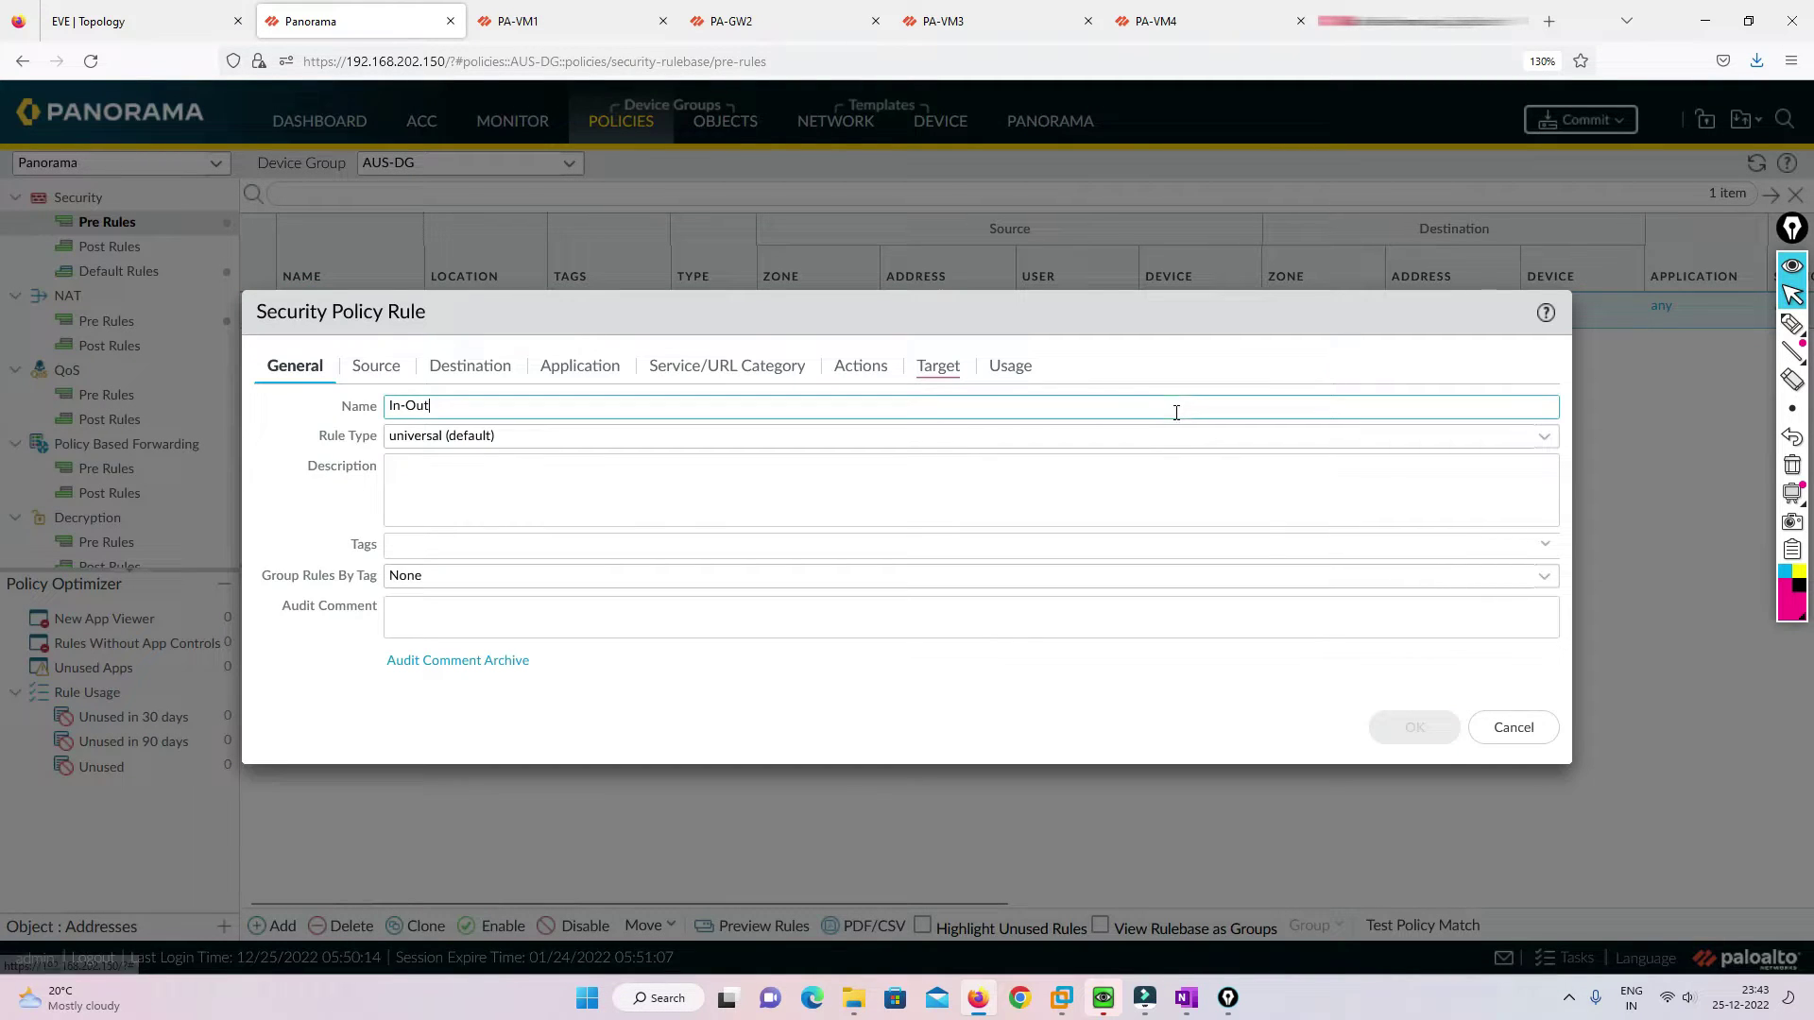
click(862, 371)
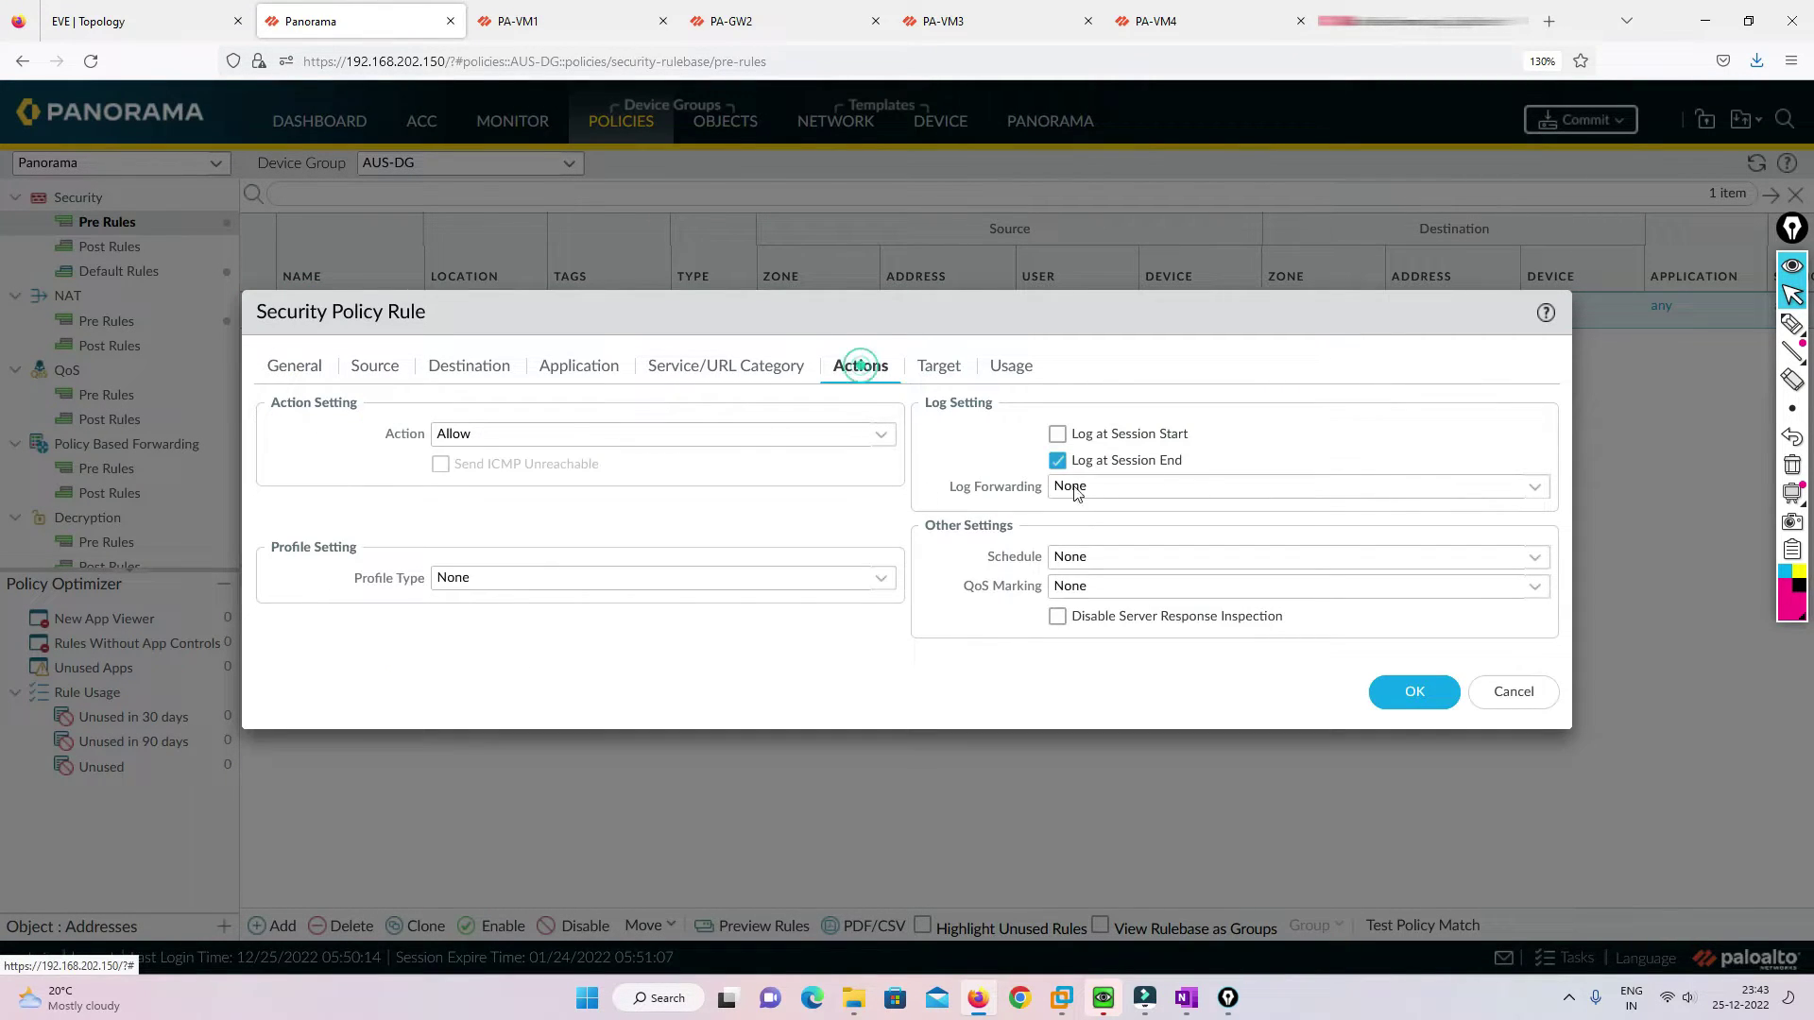
click(1536, 488)
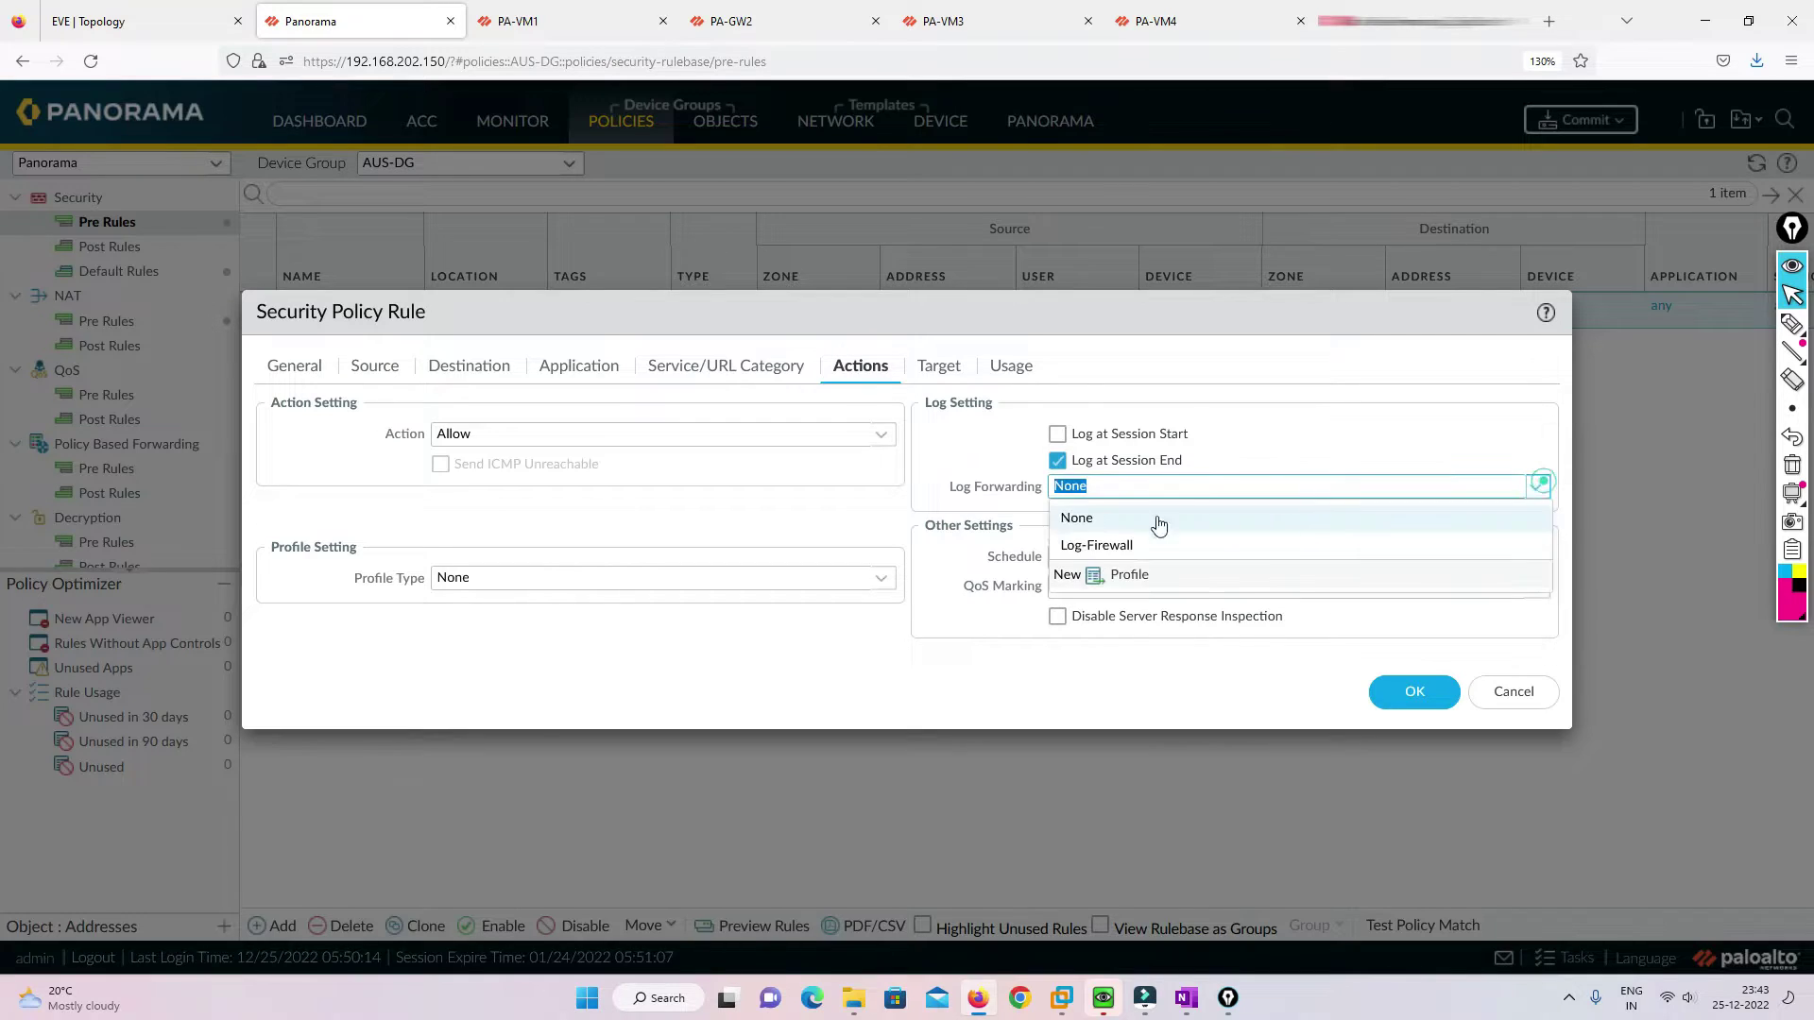
click(1091, 544)
click(1435, 694)
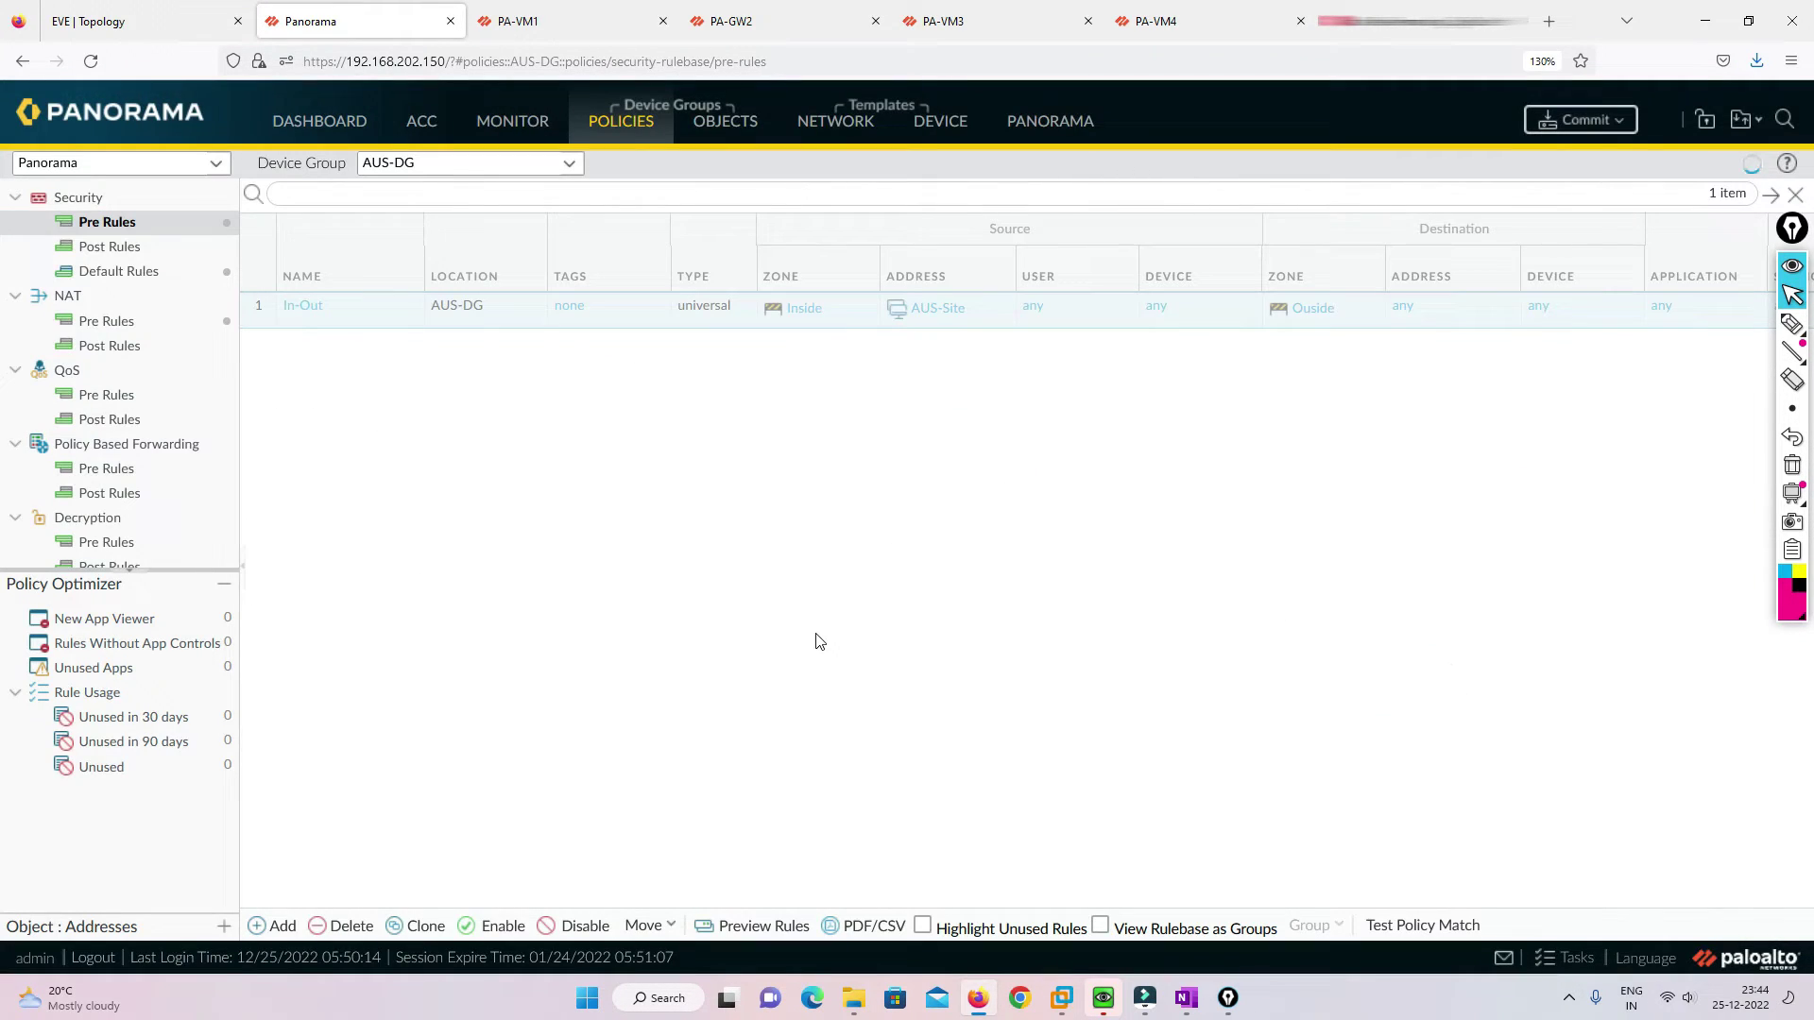
Assign the Log-Firewall log forwarding profile to the In-Out security pre-rule of the UK-DG device group.
click(573, 172)
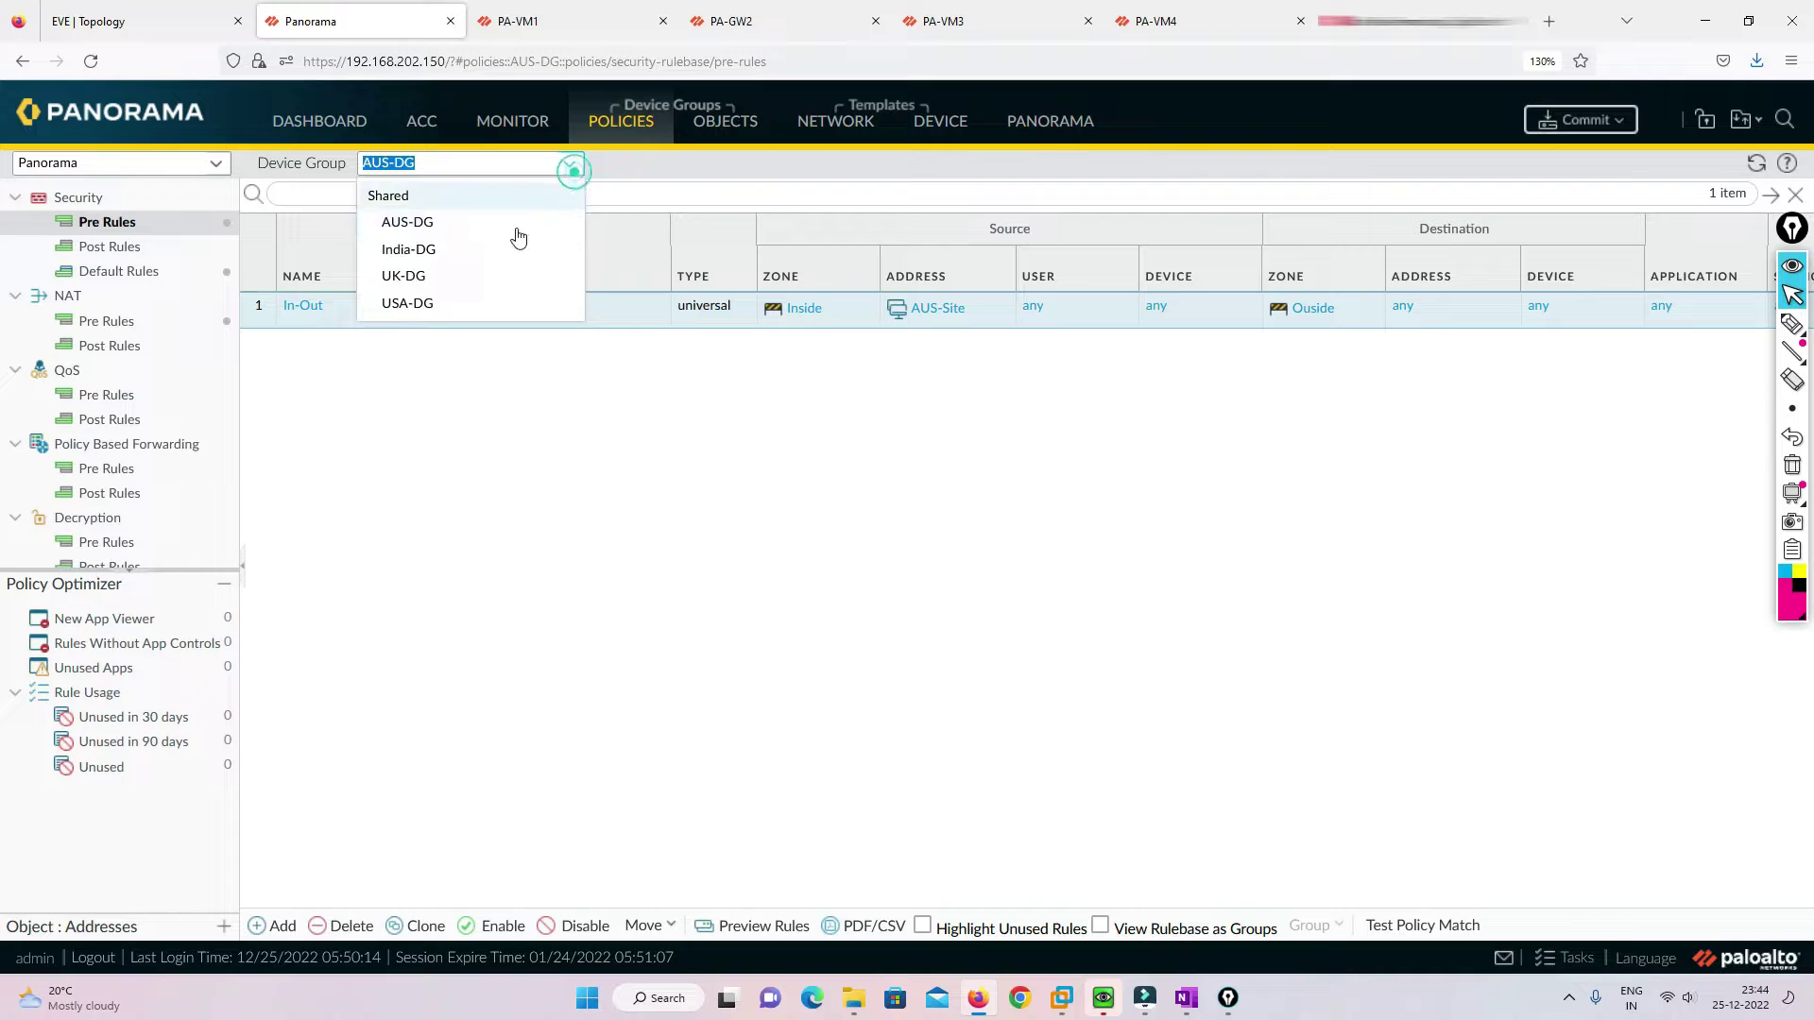
click(440, 272)
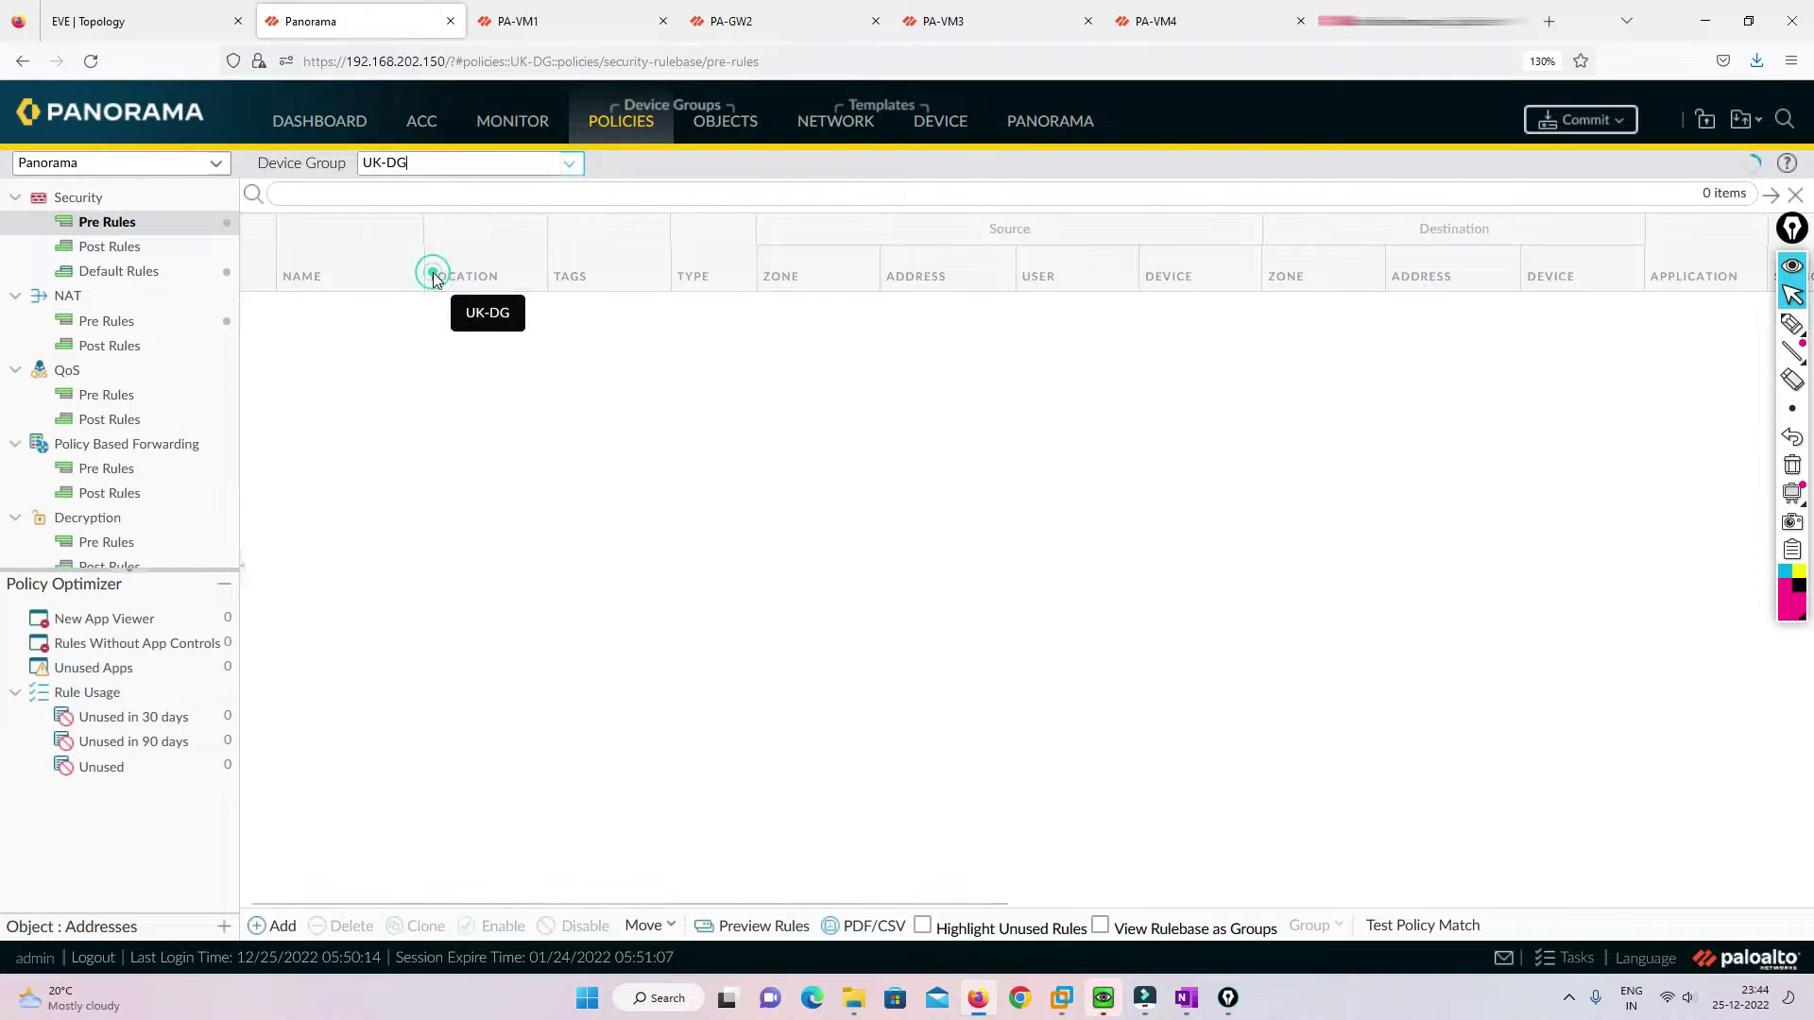
click(304, 305)
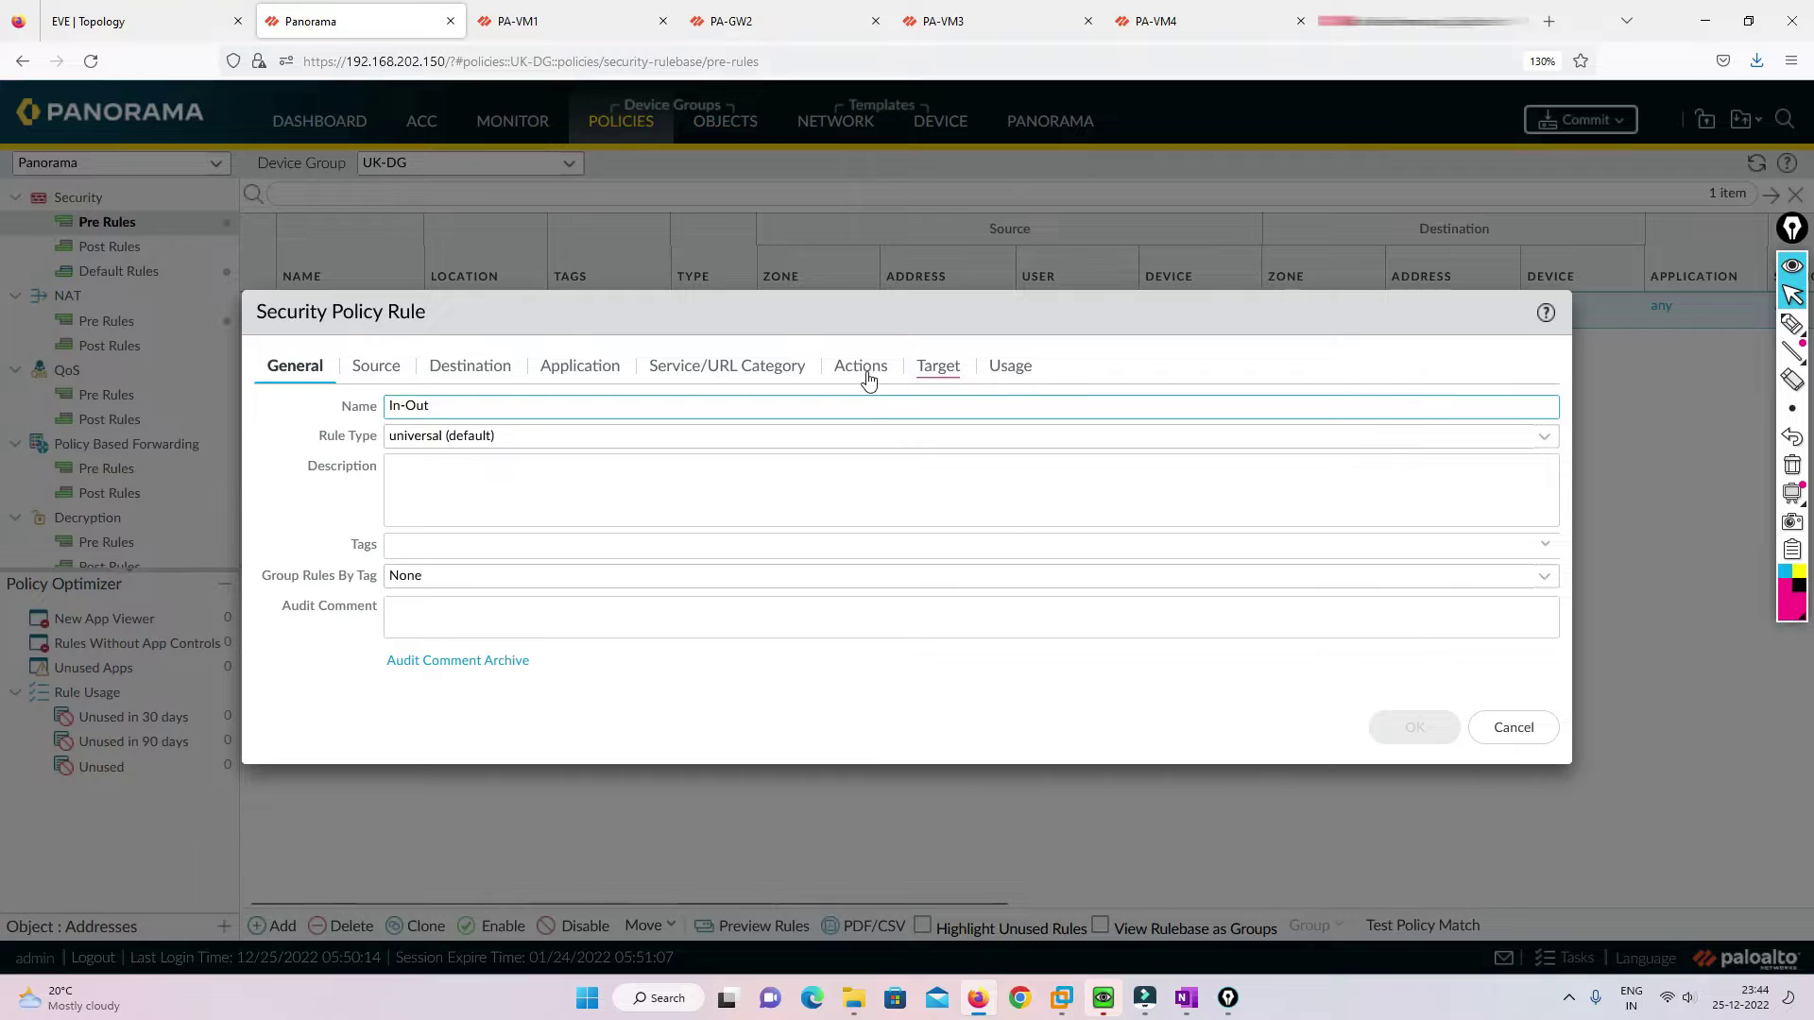
click(861, 366)
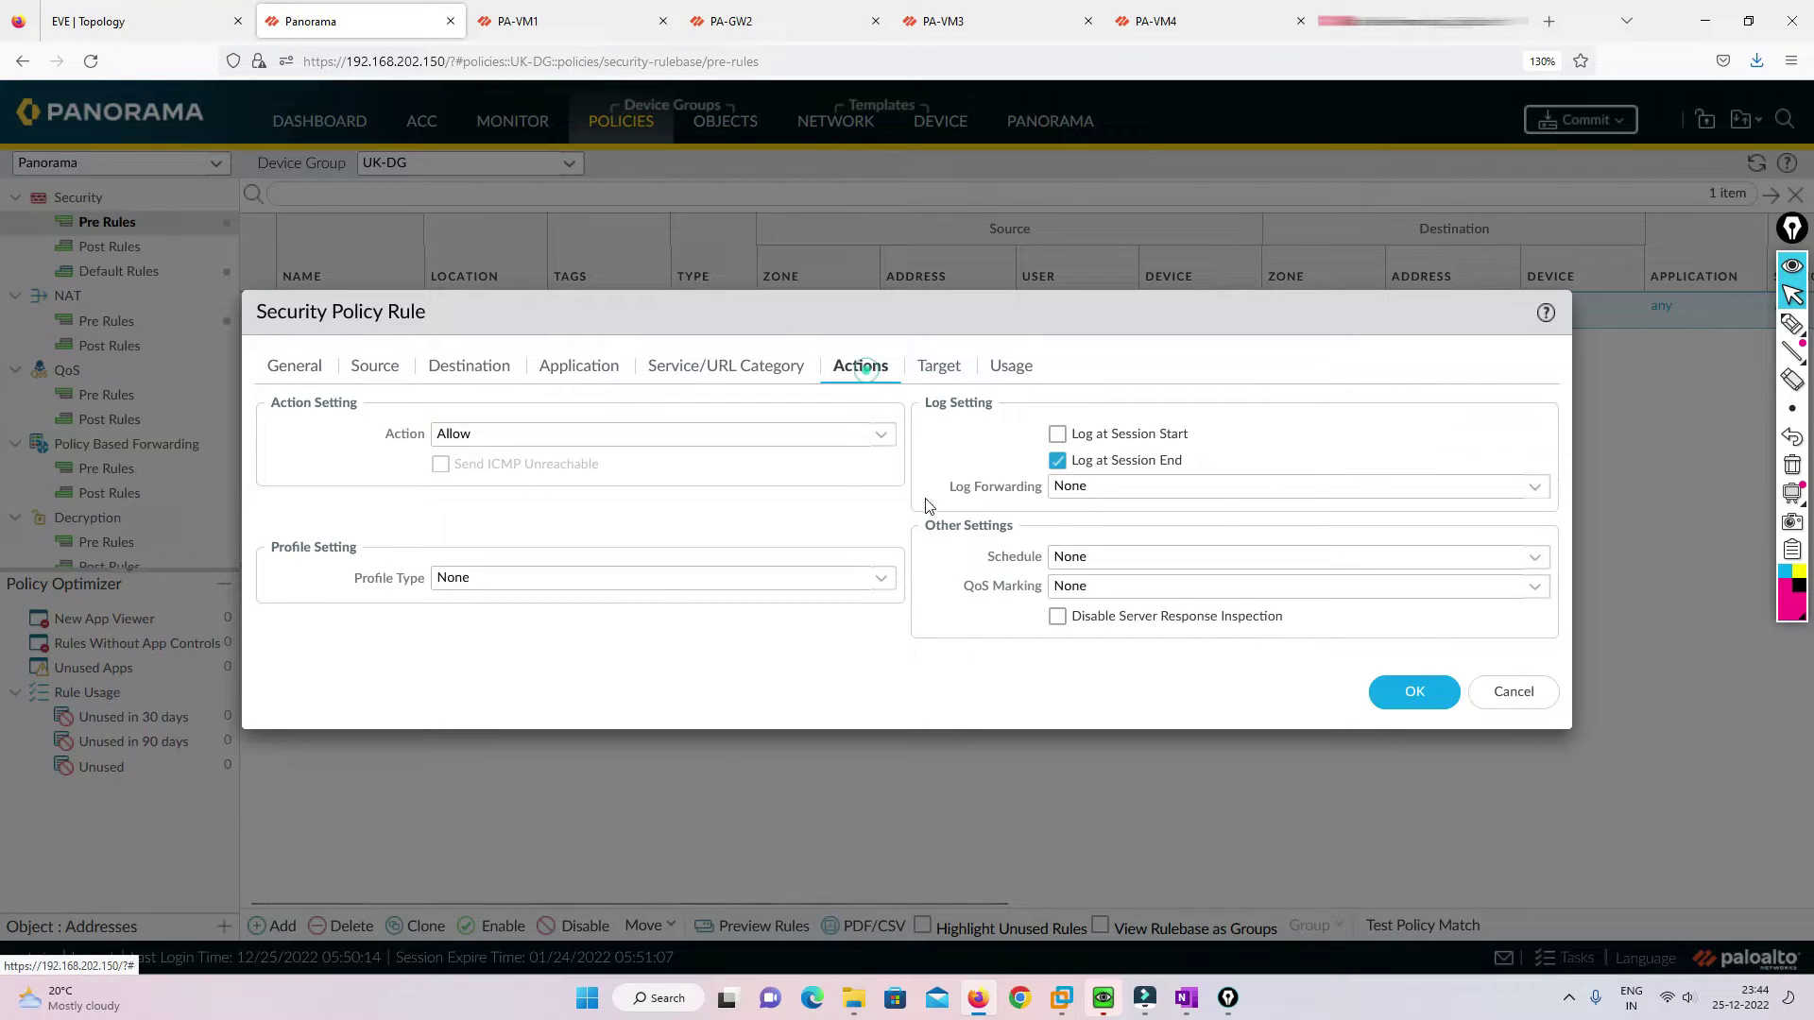
click(1538, 494)
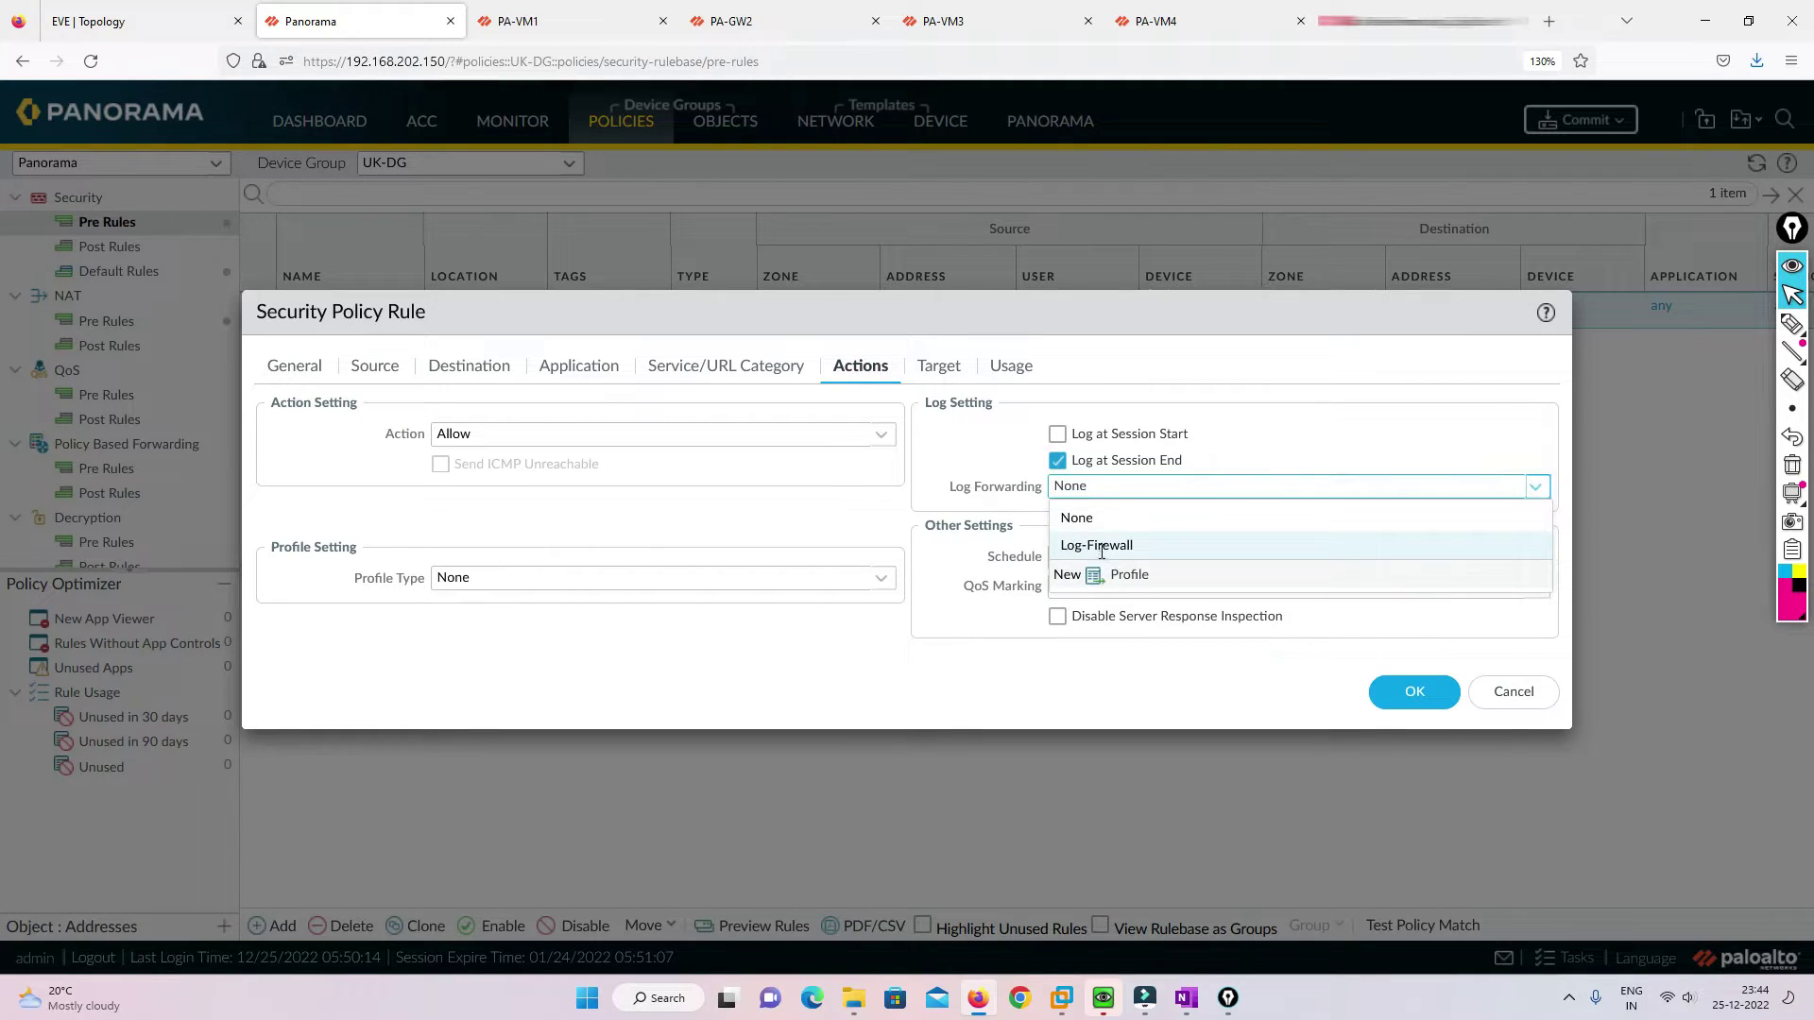
click(1093, 539)
click(1437, 694)
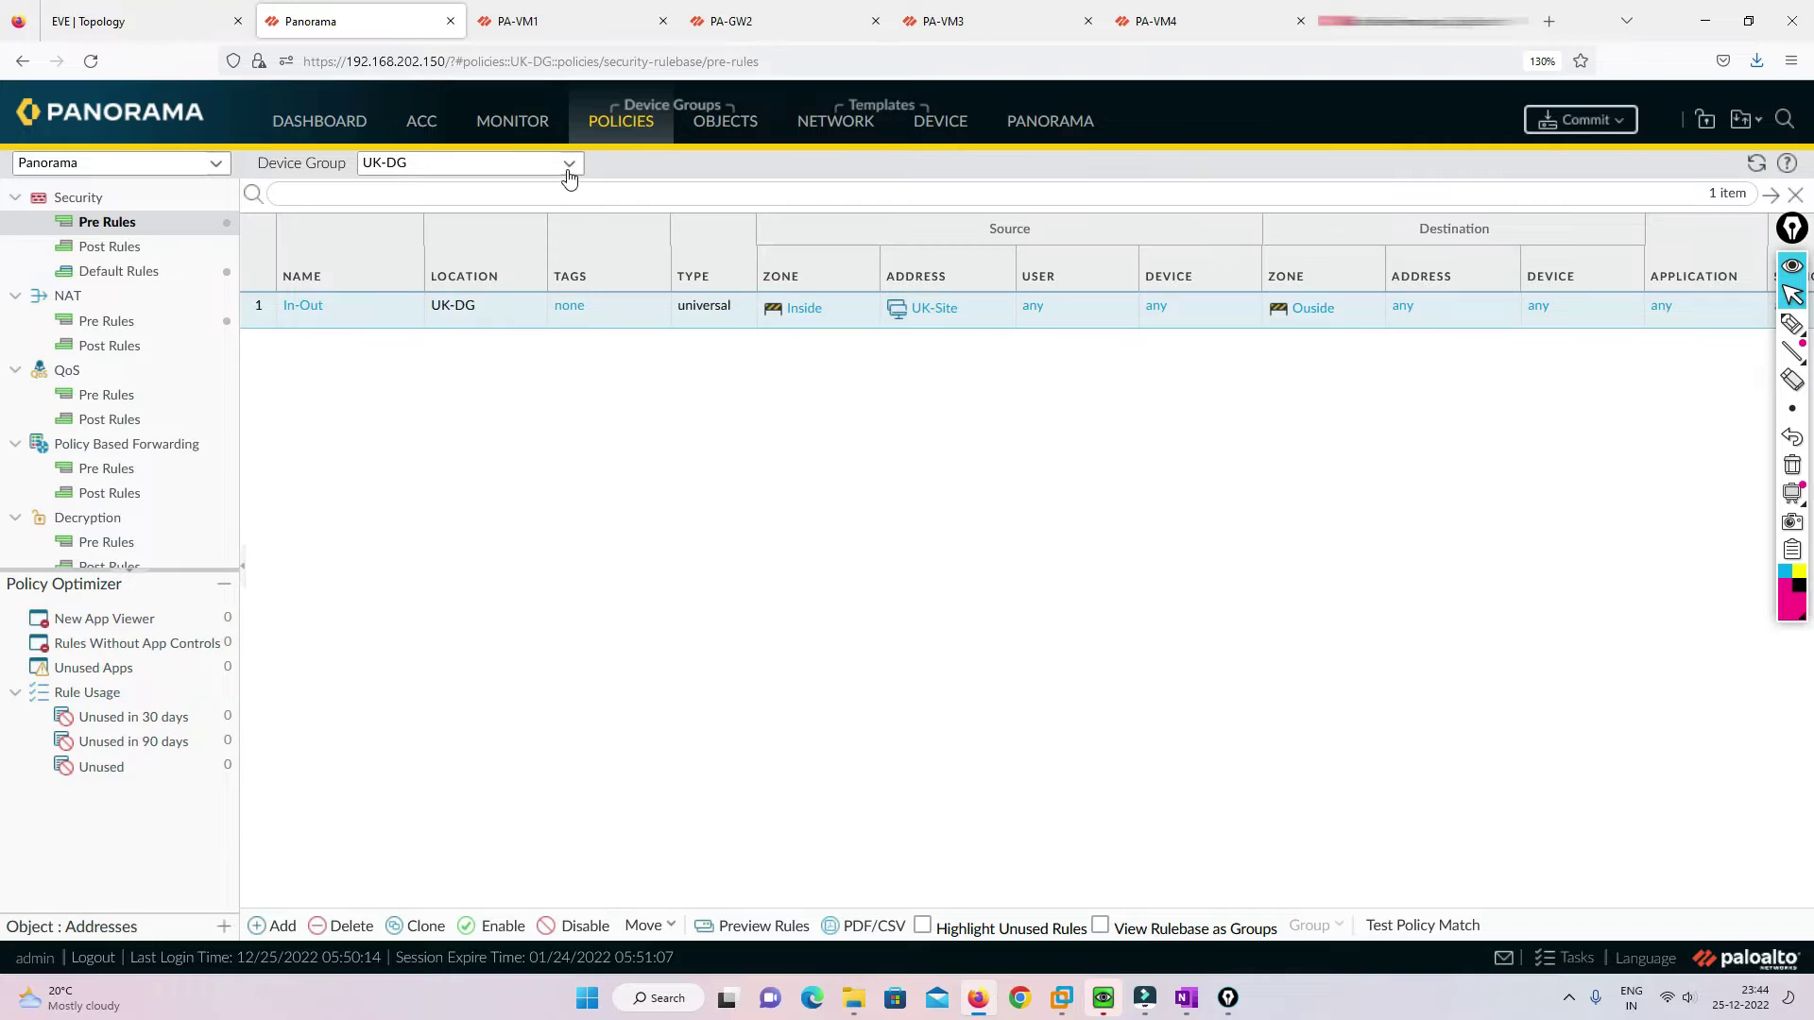
Assign the Log-Firewall log forwarding profile to the In-Out security pre-rule of the USA-DG device group.
click(569, 165)
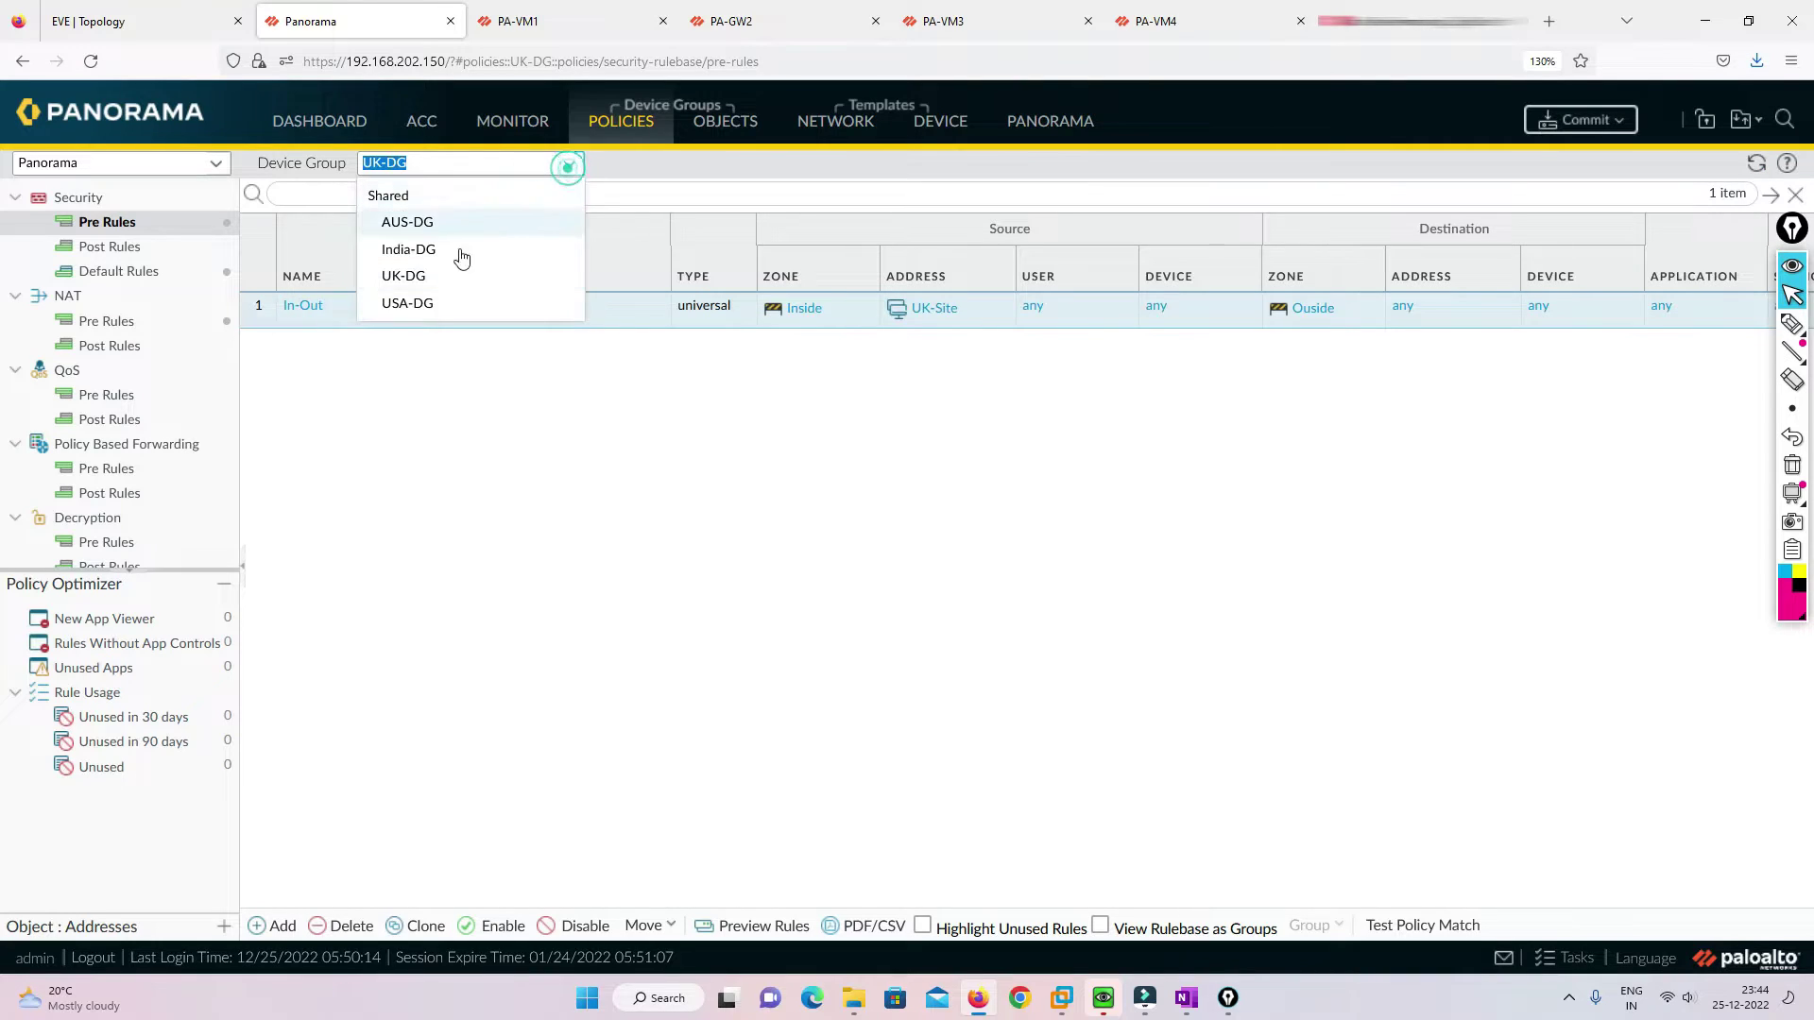
click(425, 301)
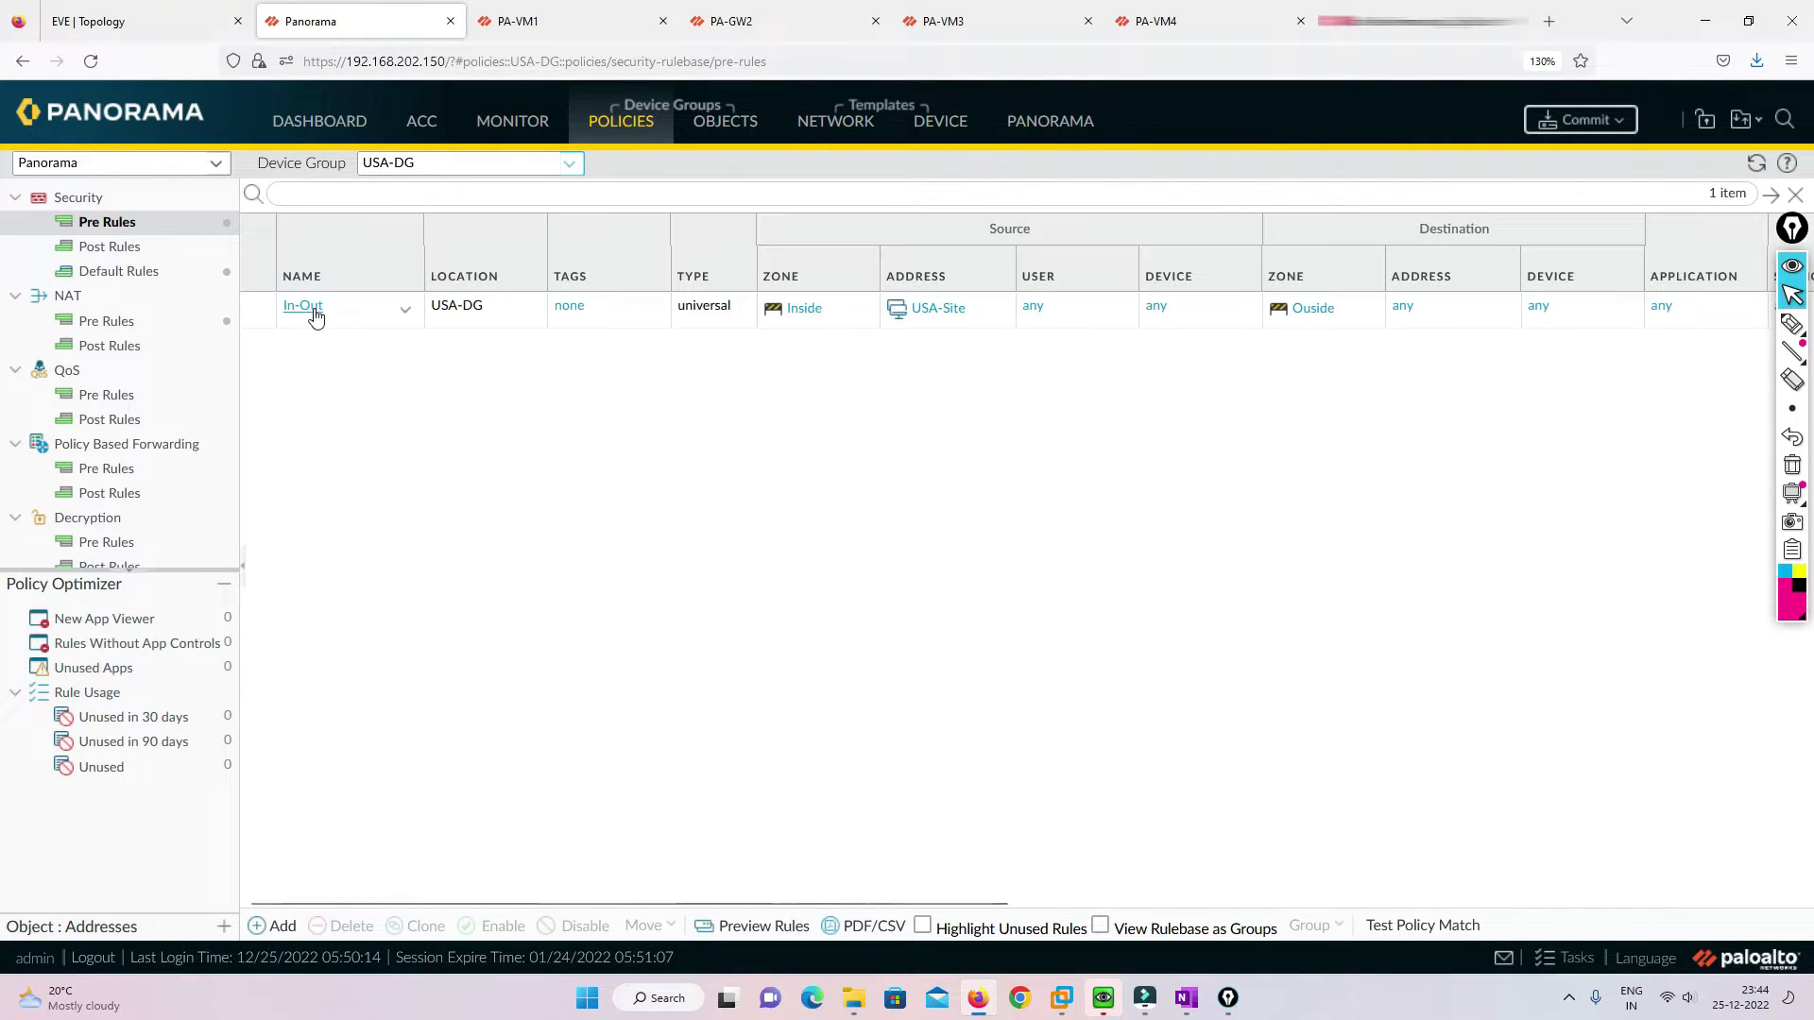
click(306, 308)
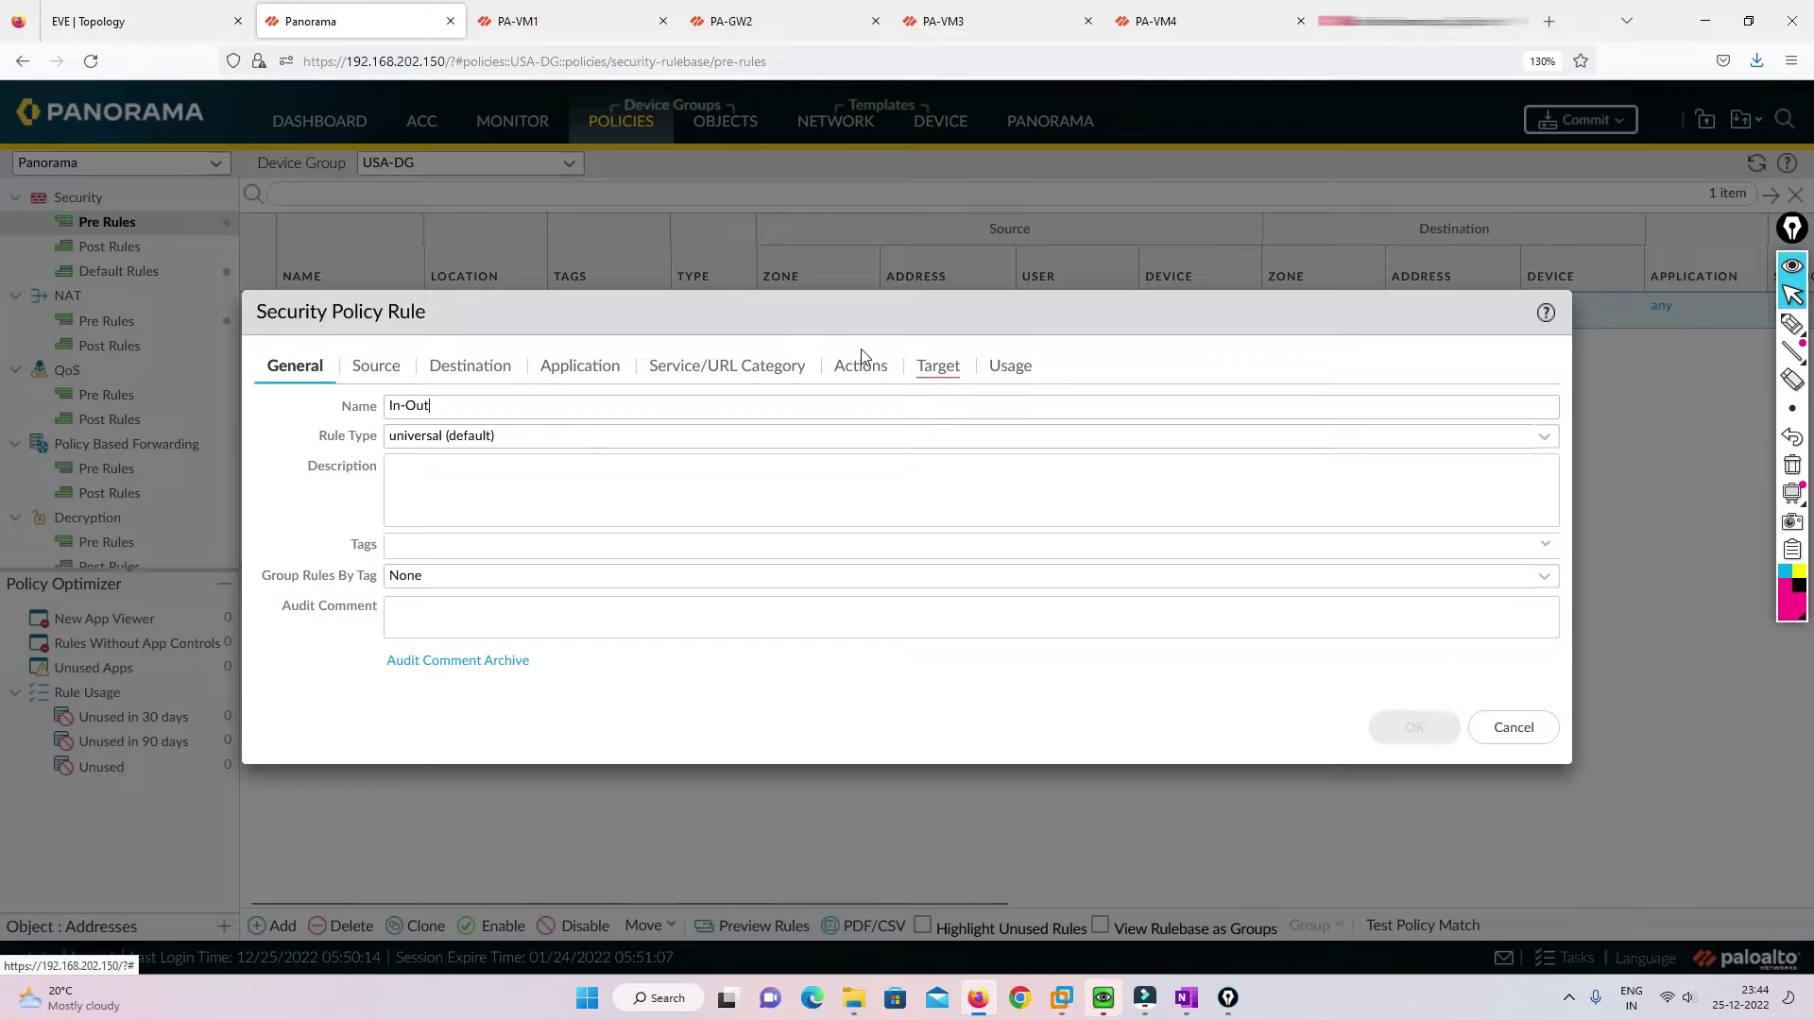
click(861, 365)
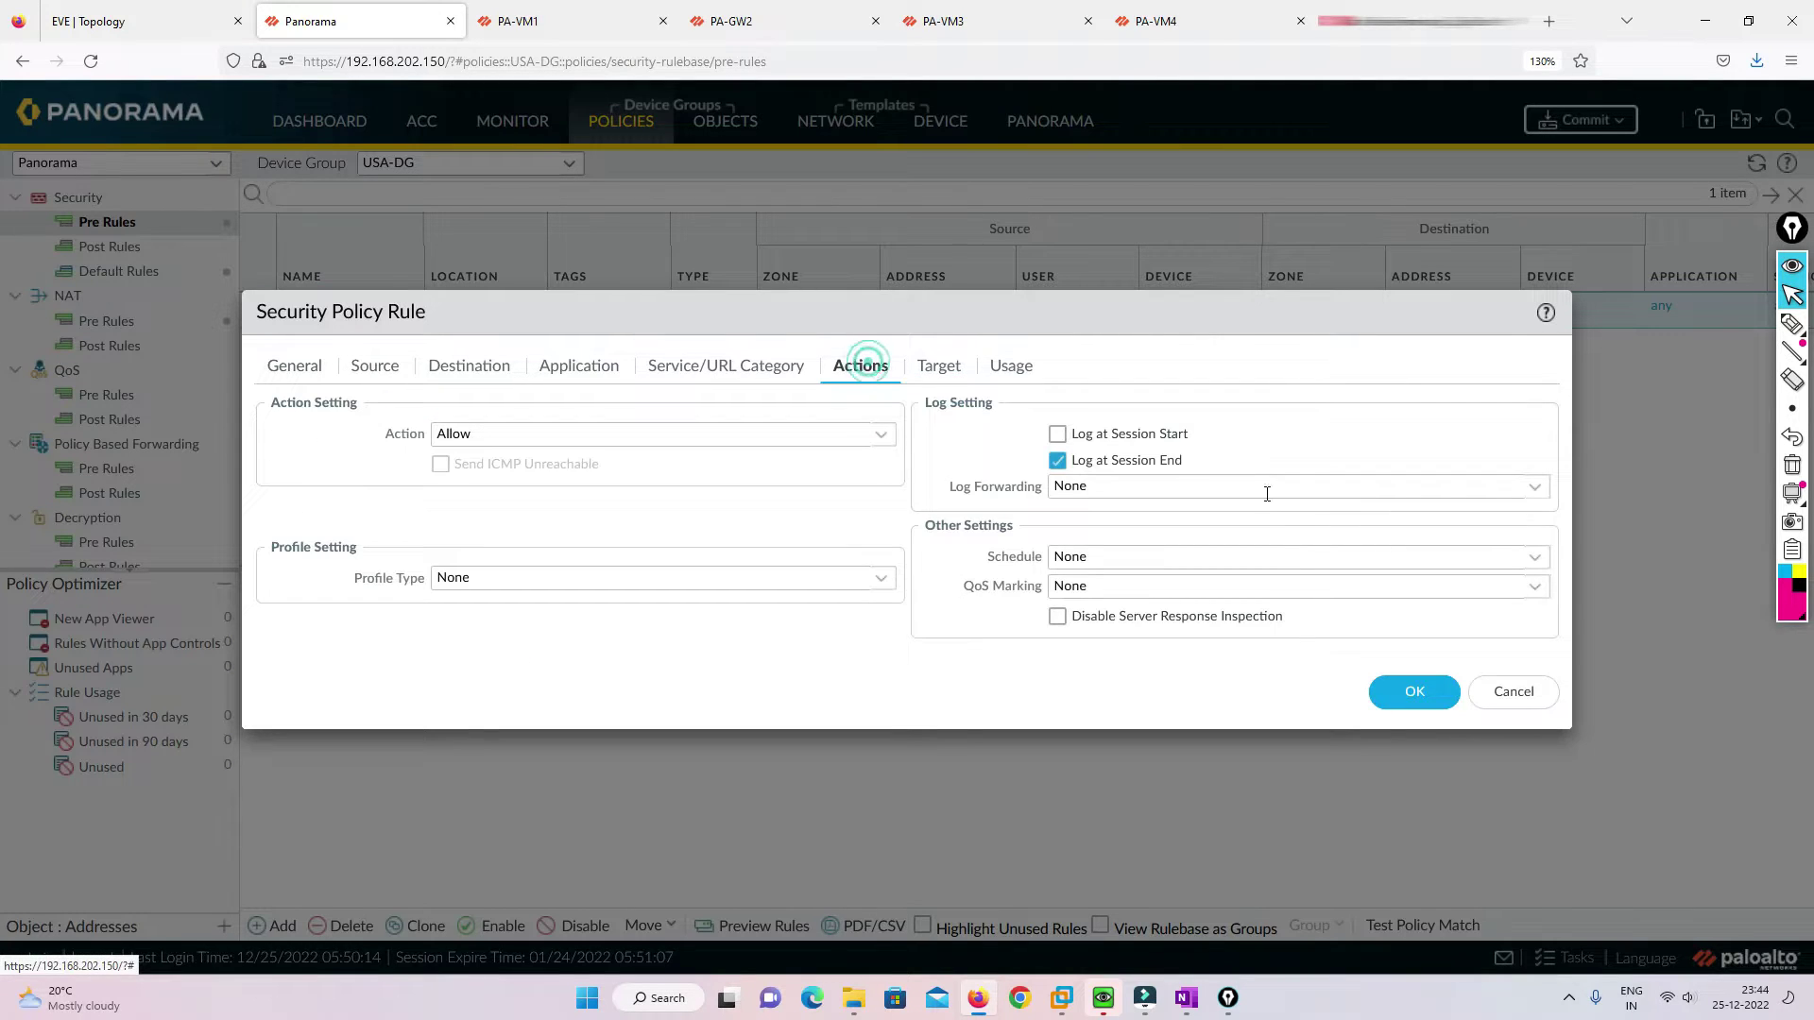
click(1535, 487)
click(1081, 544)
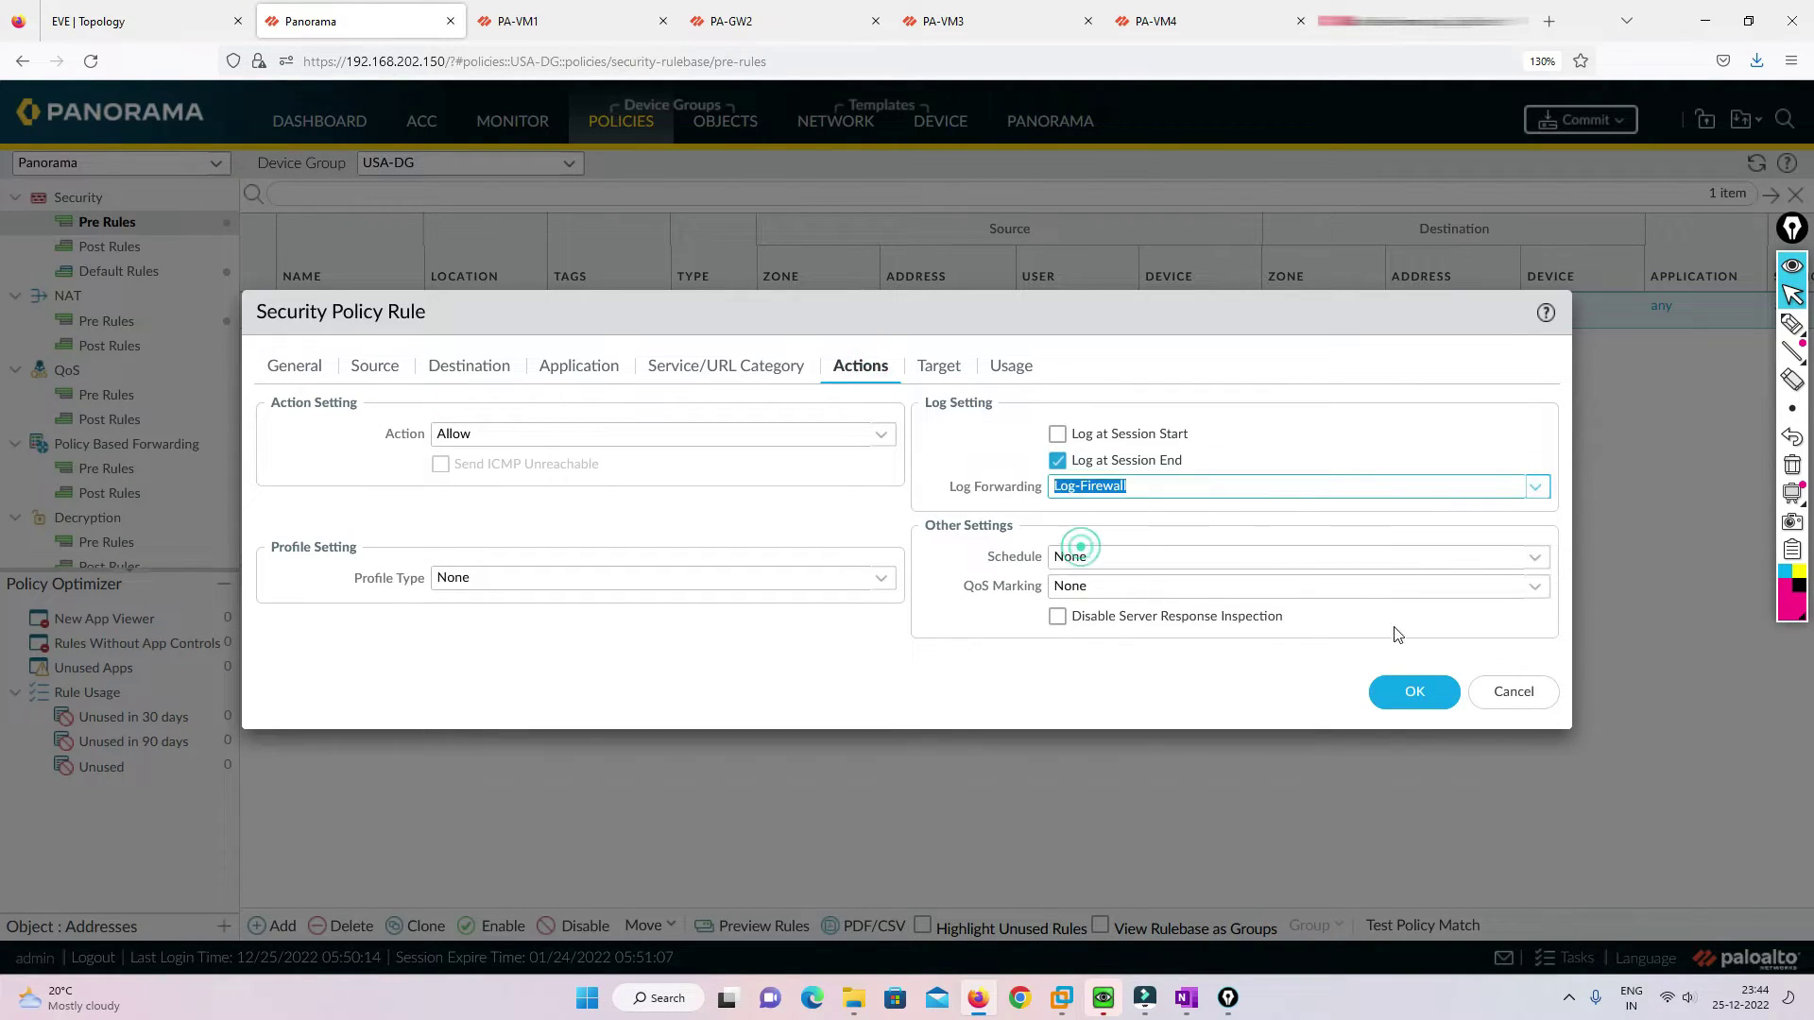
click(1413, 692)
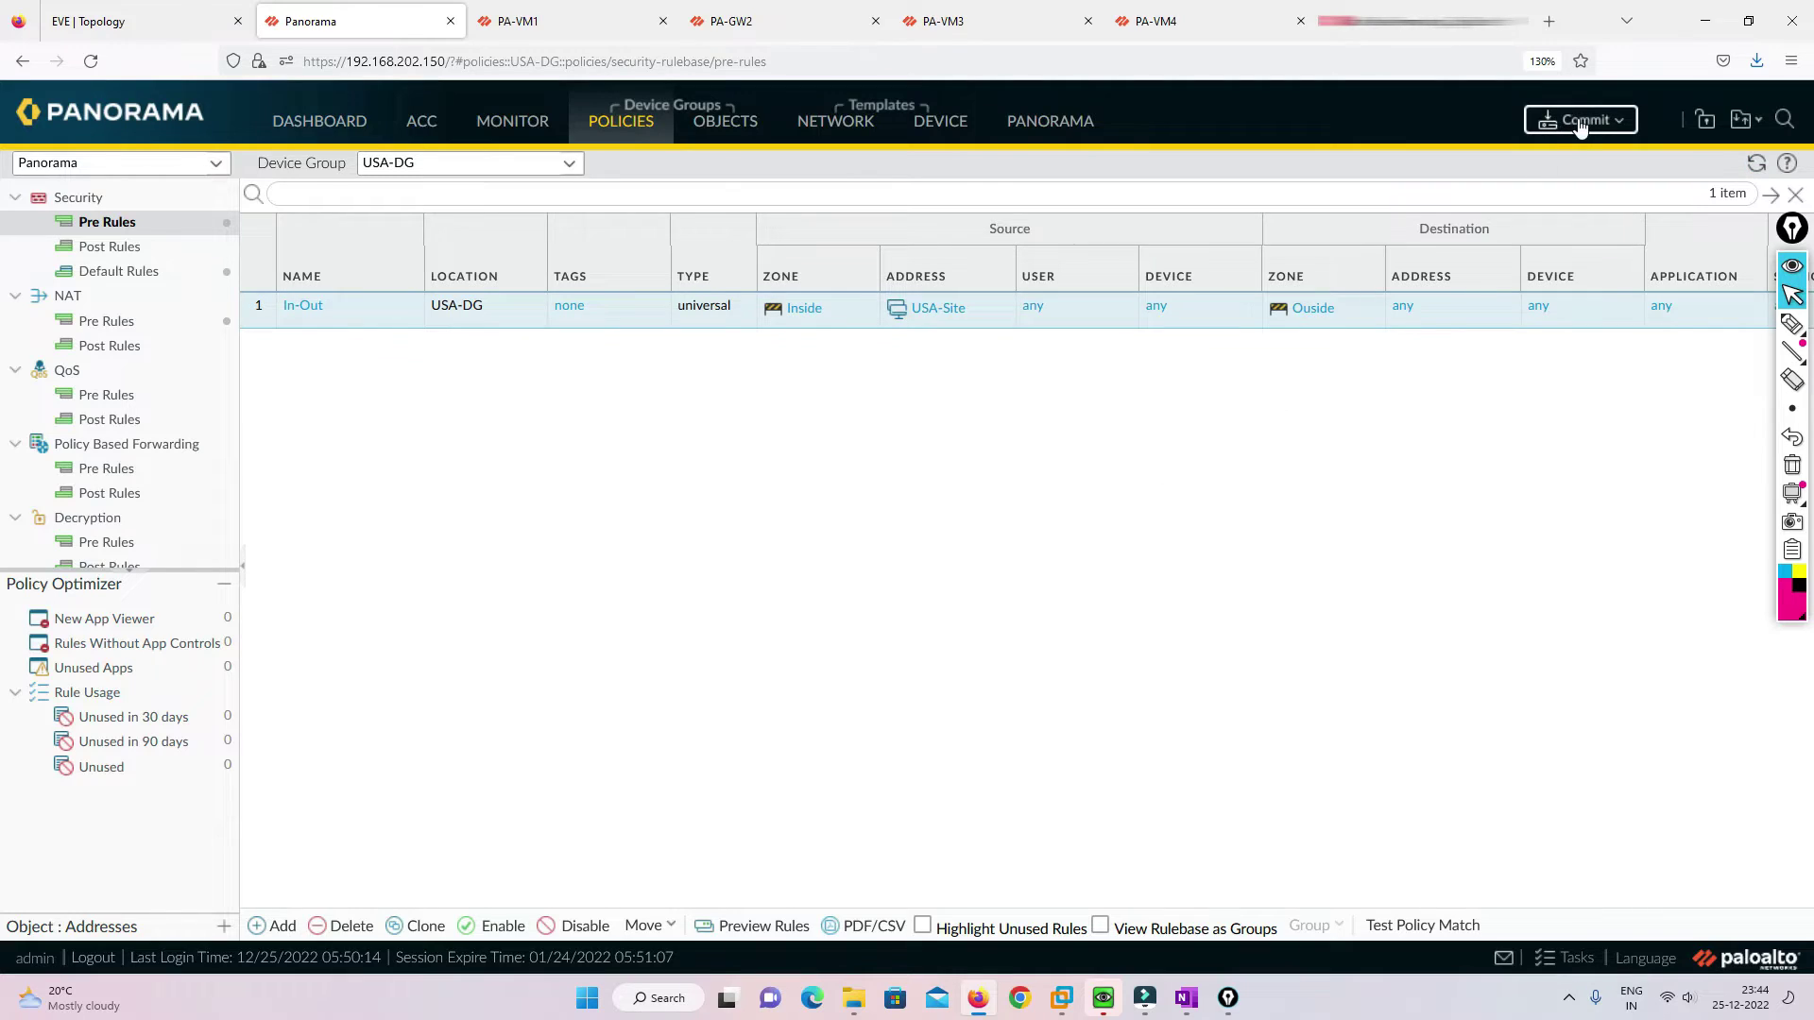
Commit all changes to Panorama and push them to the devices of all four device groups.
click(1580, 123)
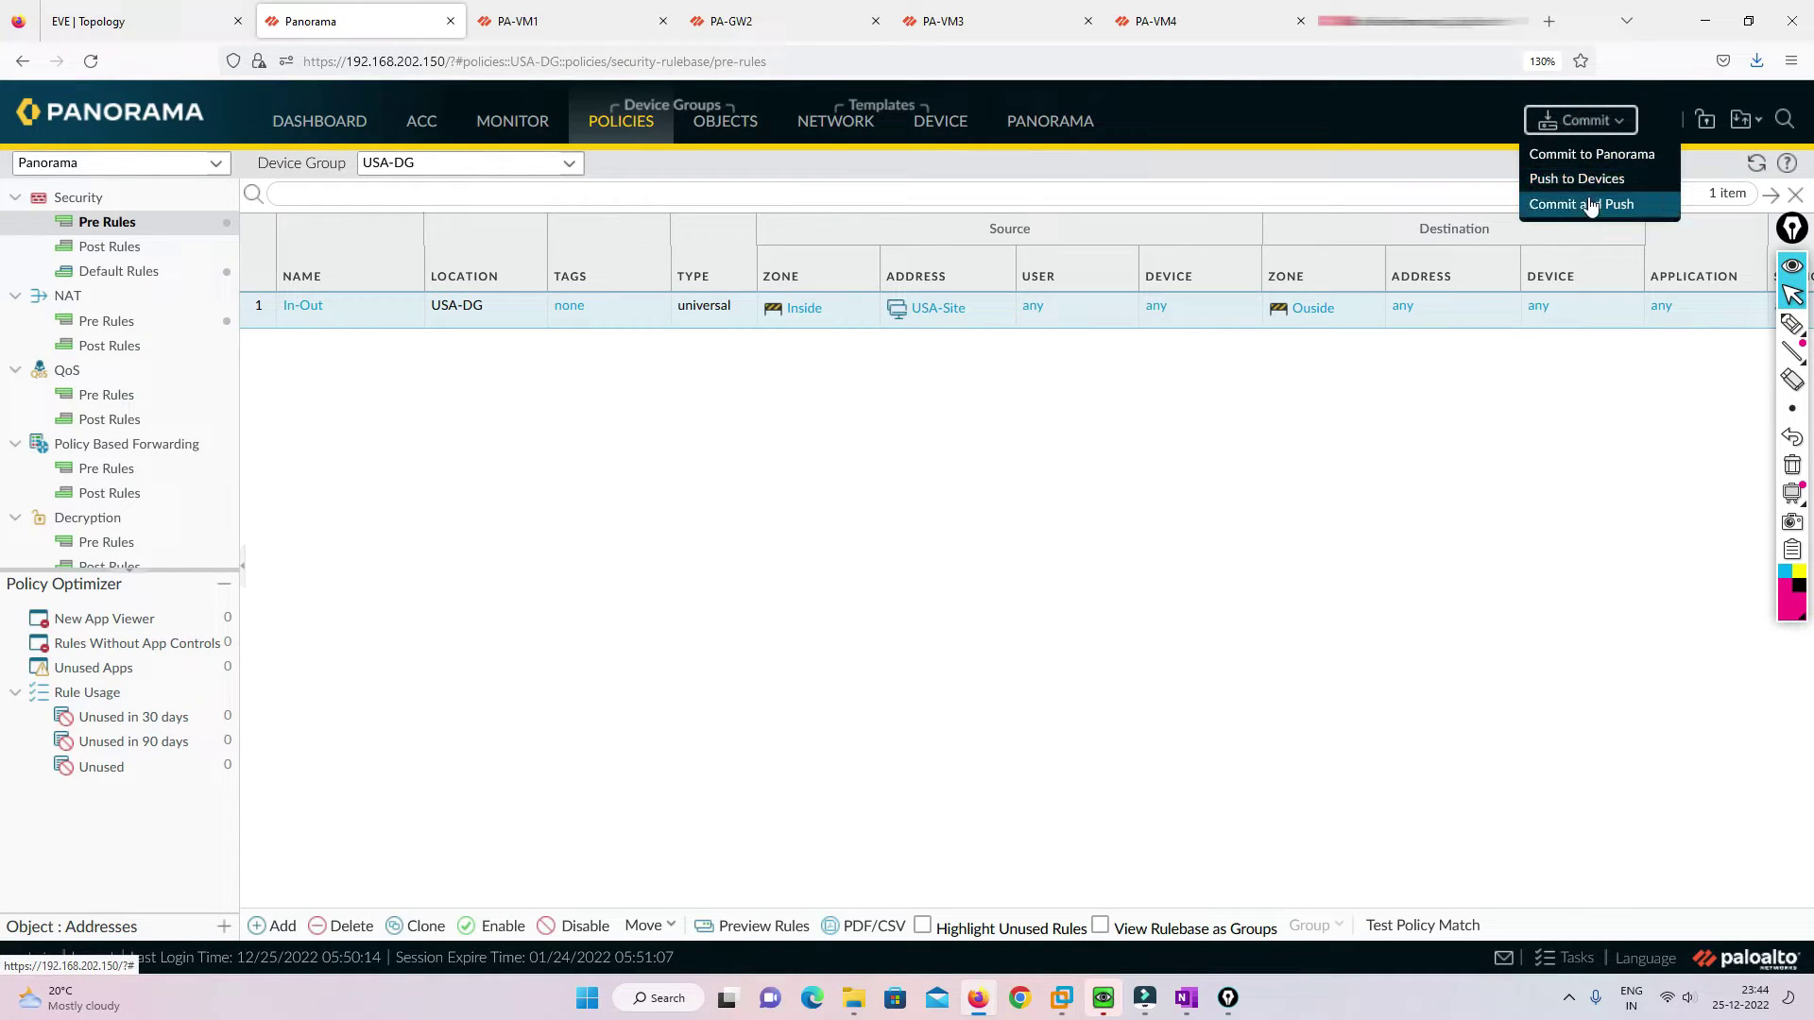
click(1590, 207)
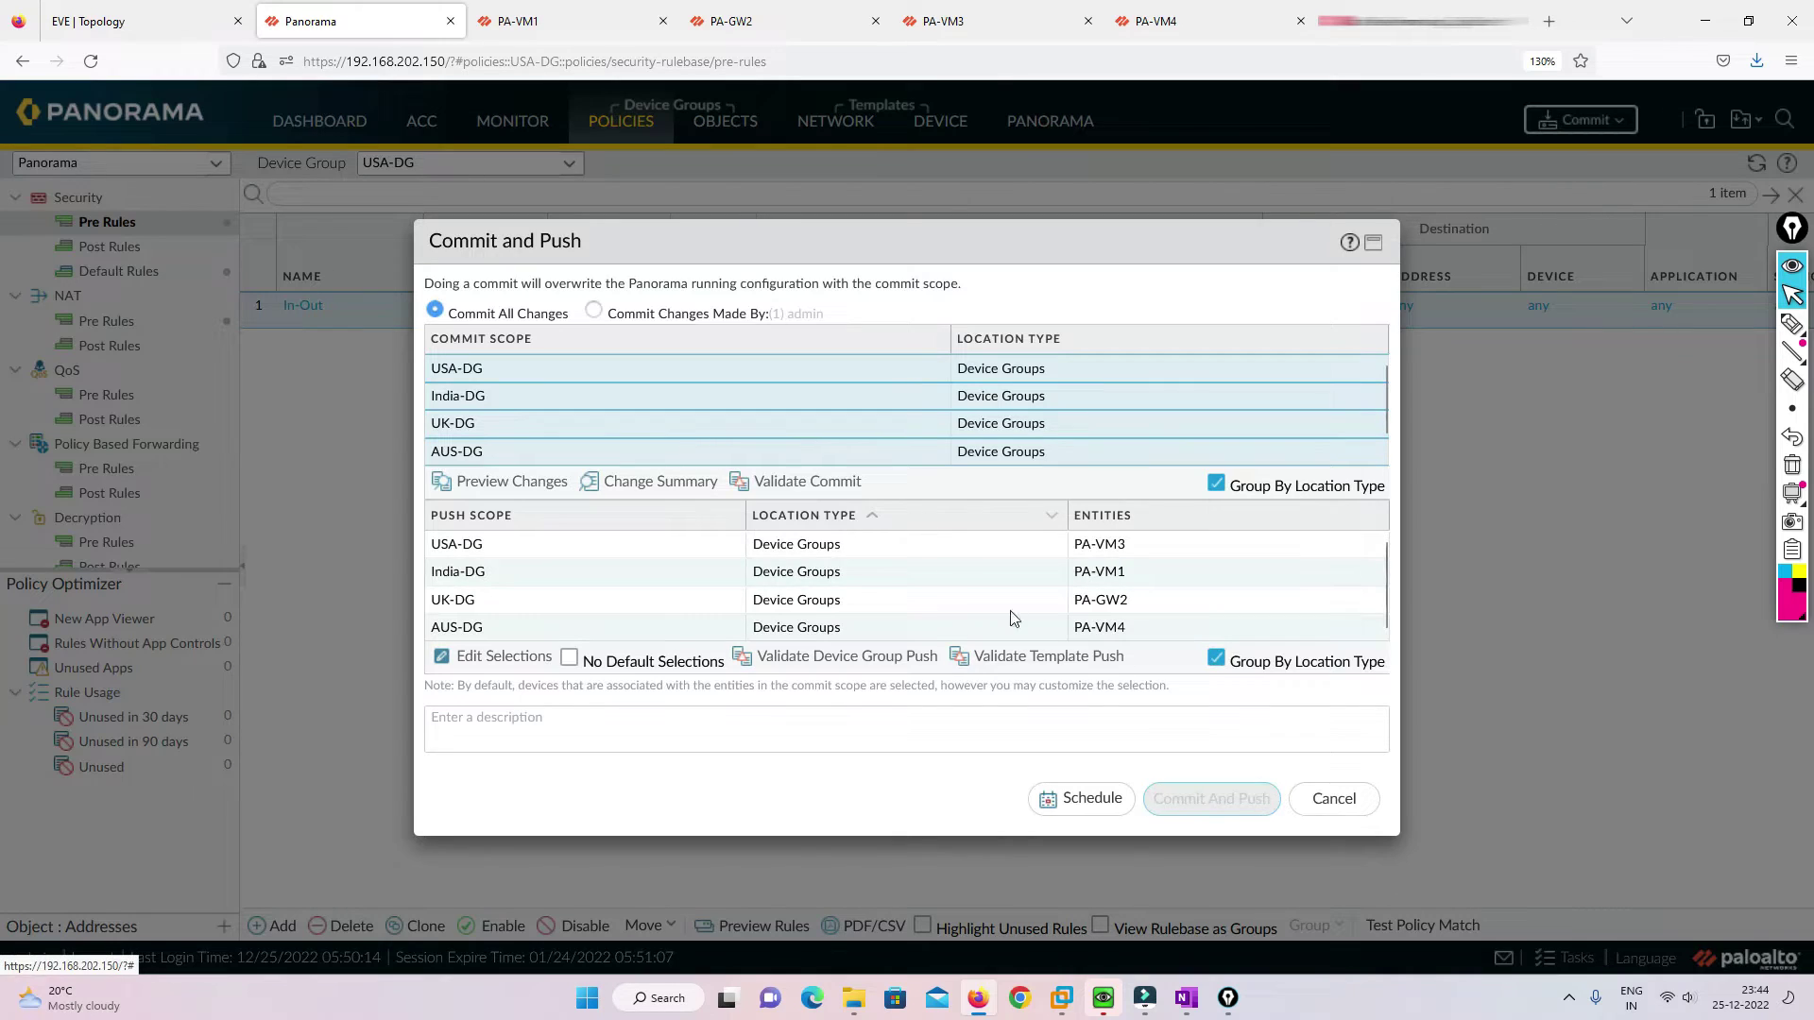
click(1201, 802)
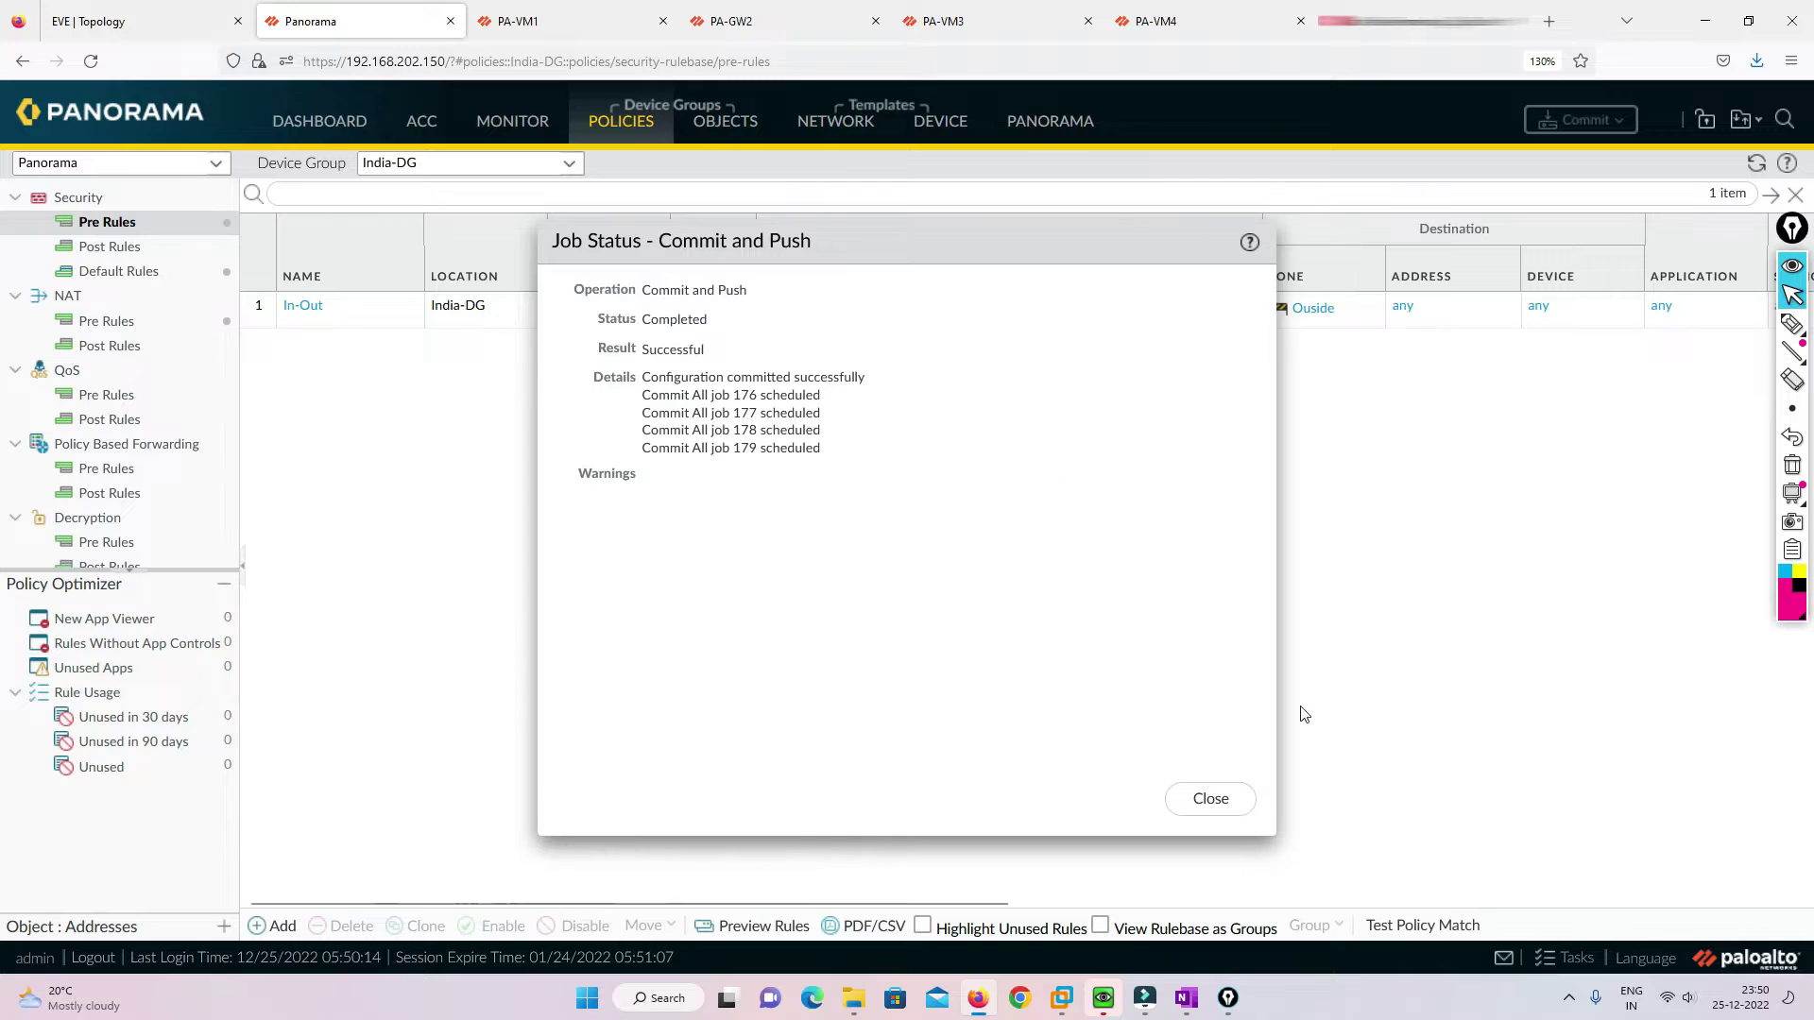
click(1214, 799)
Switch to the EVE topology, open the Site1 machine's console and launch Firefox on it.
click(244, 8)
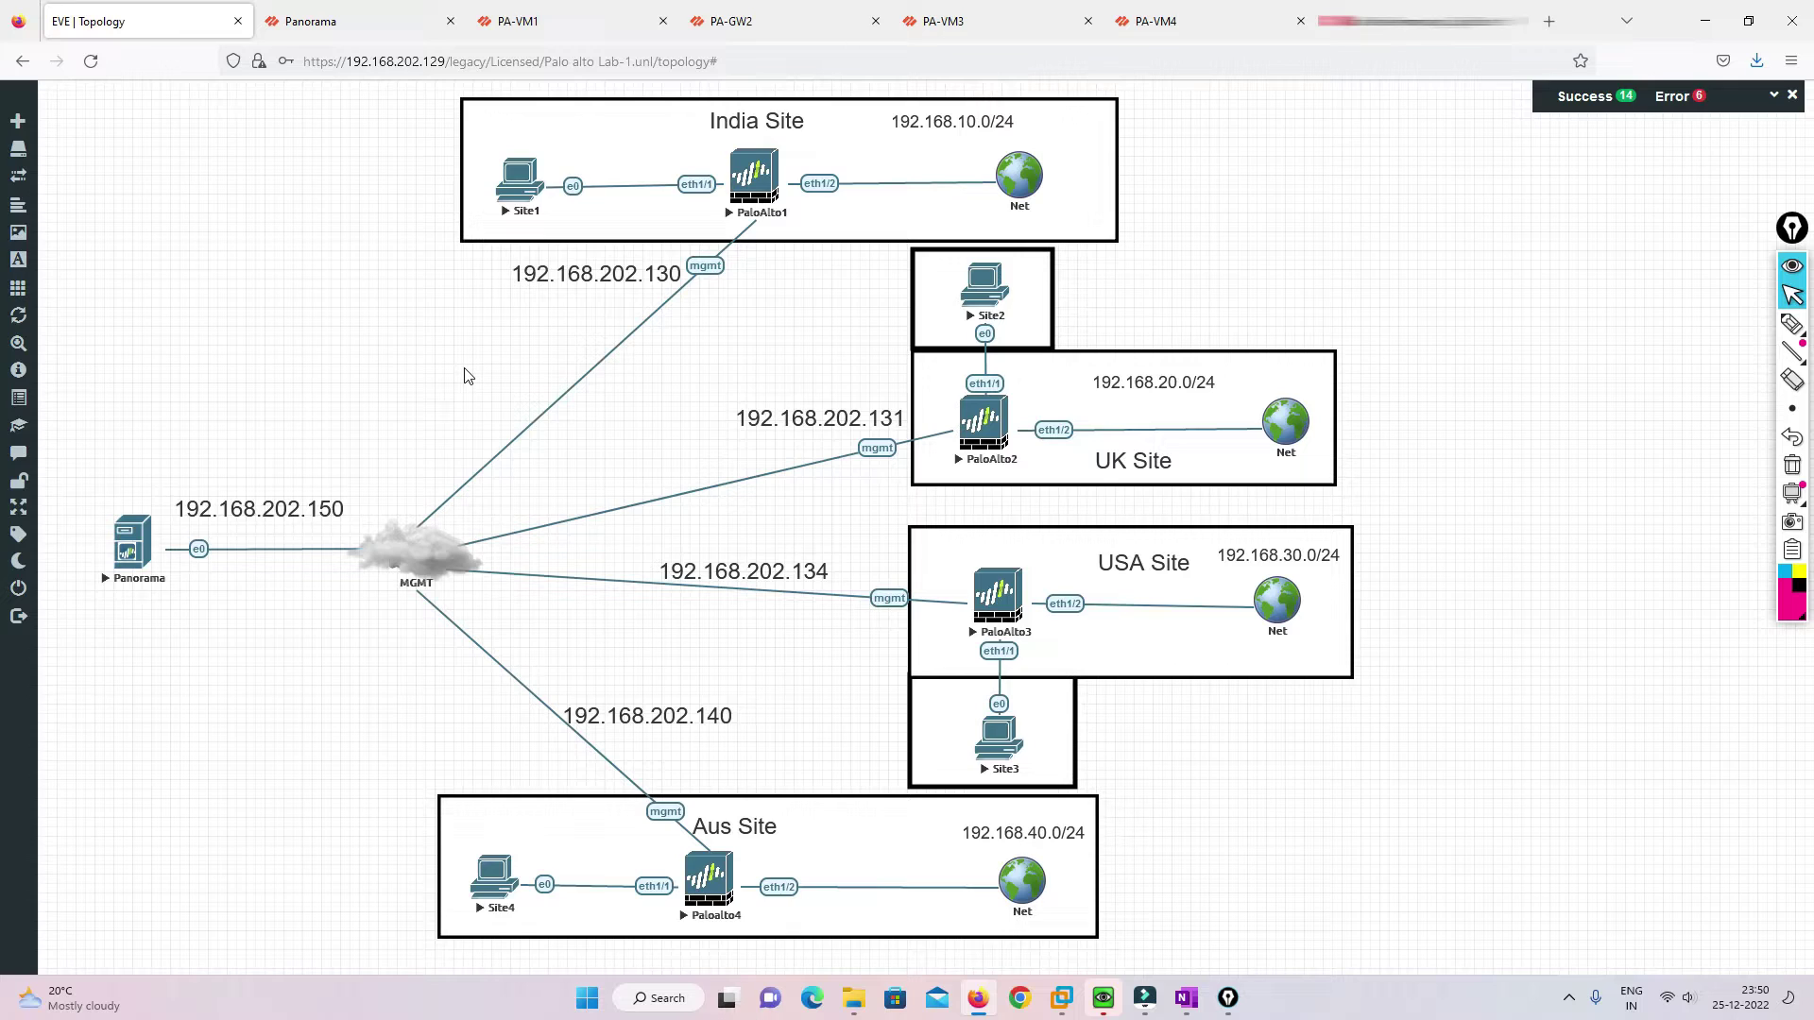
click(516, 183)
click(978, 197)
click(532, 861)
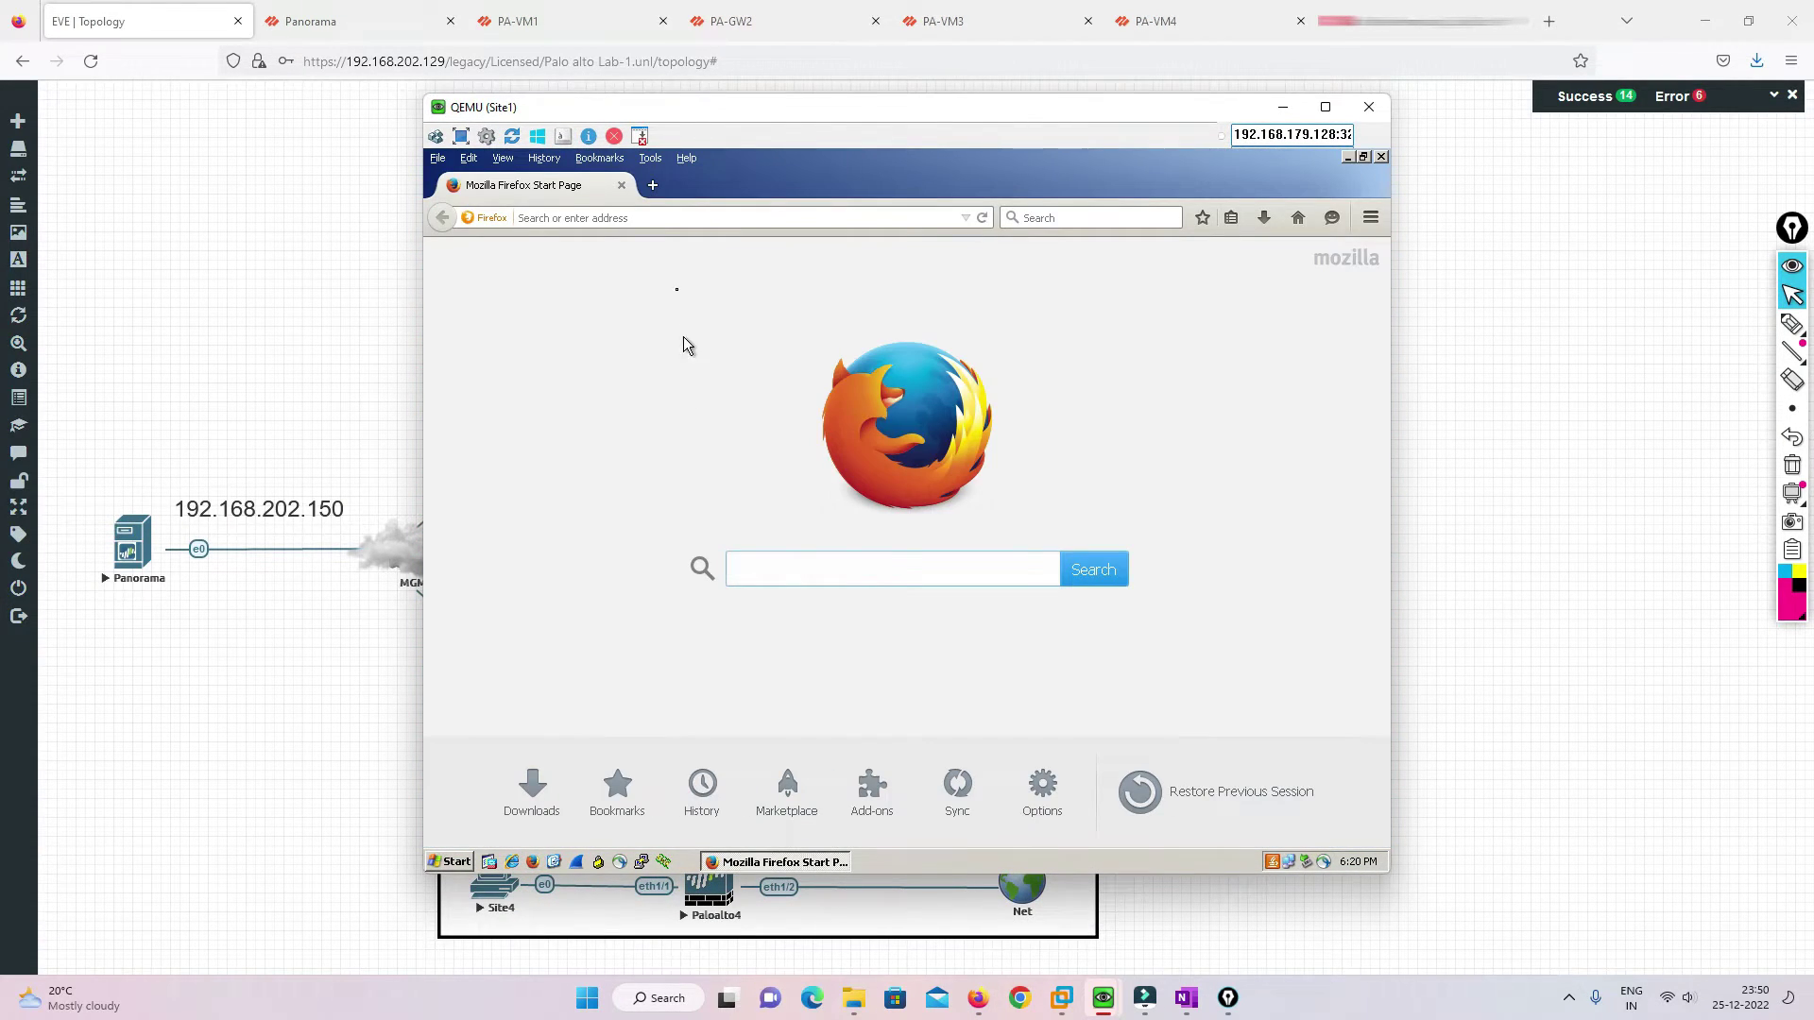
Load google.com and YouTube in separate browser tabs on Site1, then minimize its console.
click(652, 217)
text(google.com/)
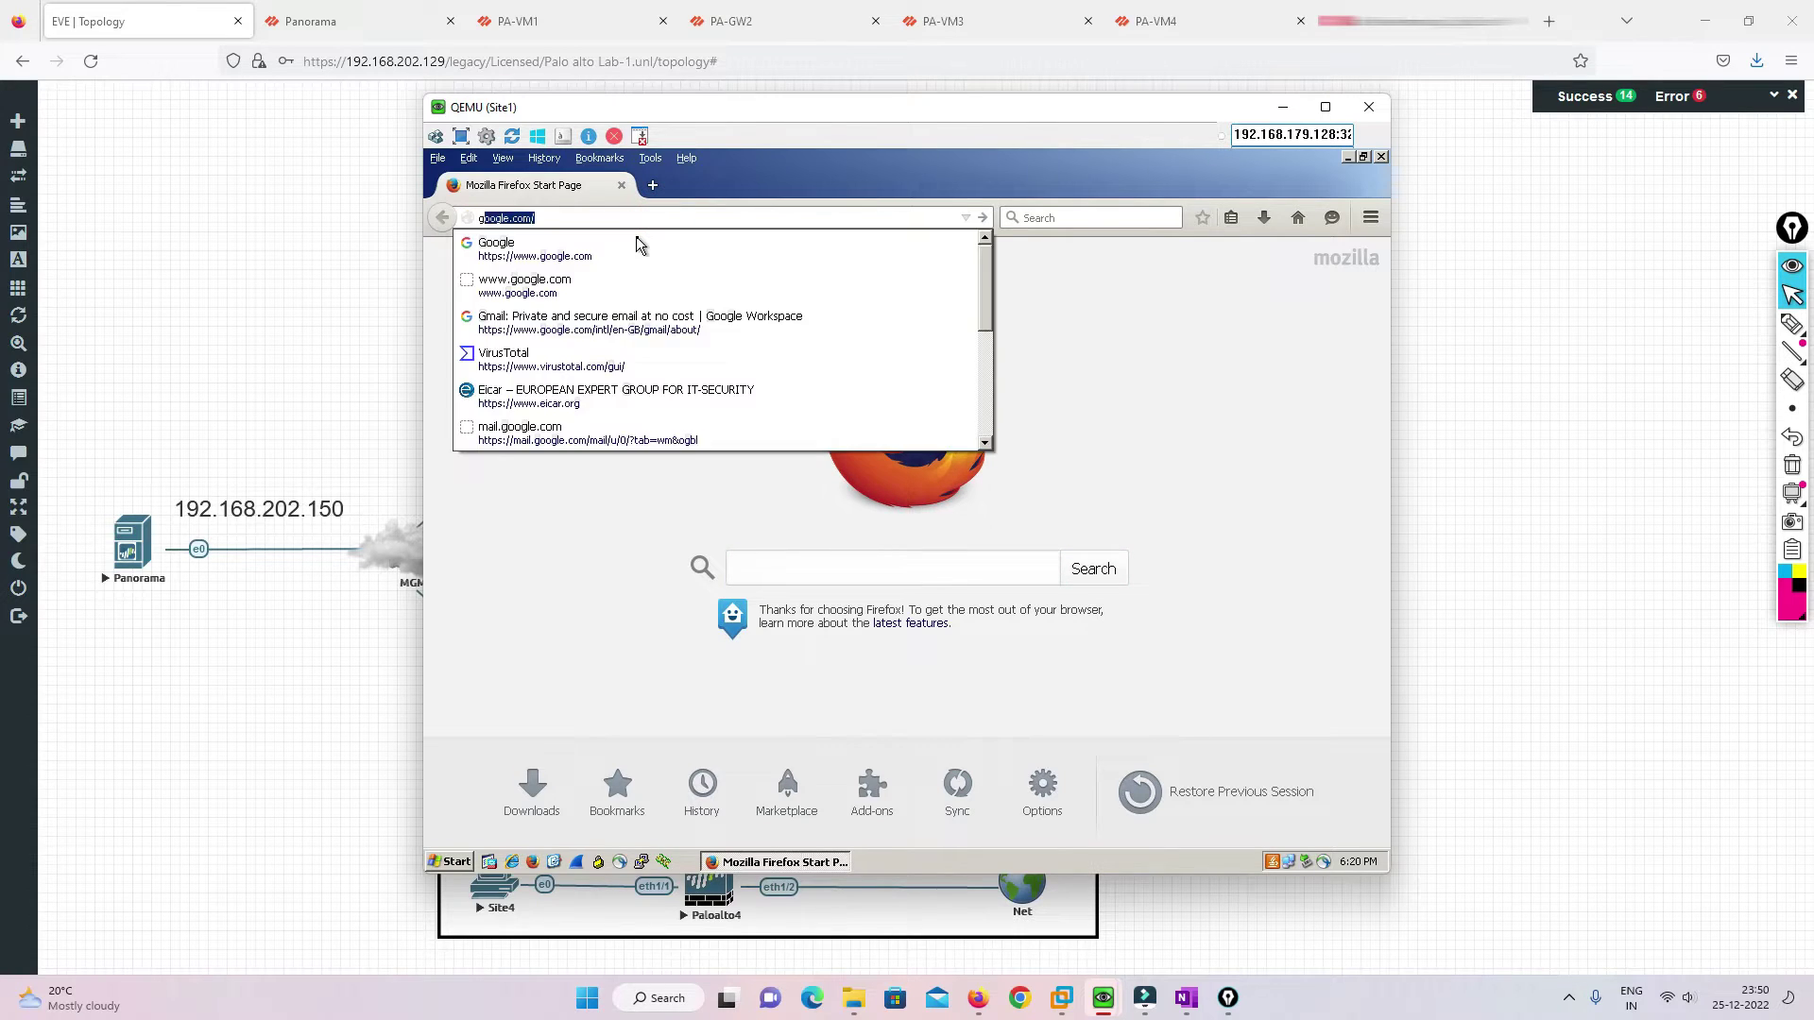
key(Return)
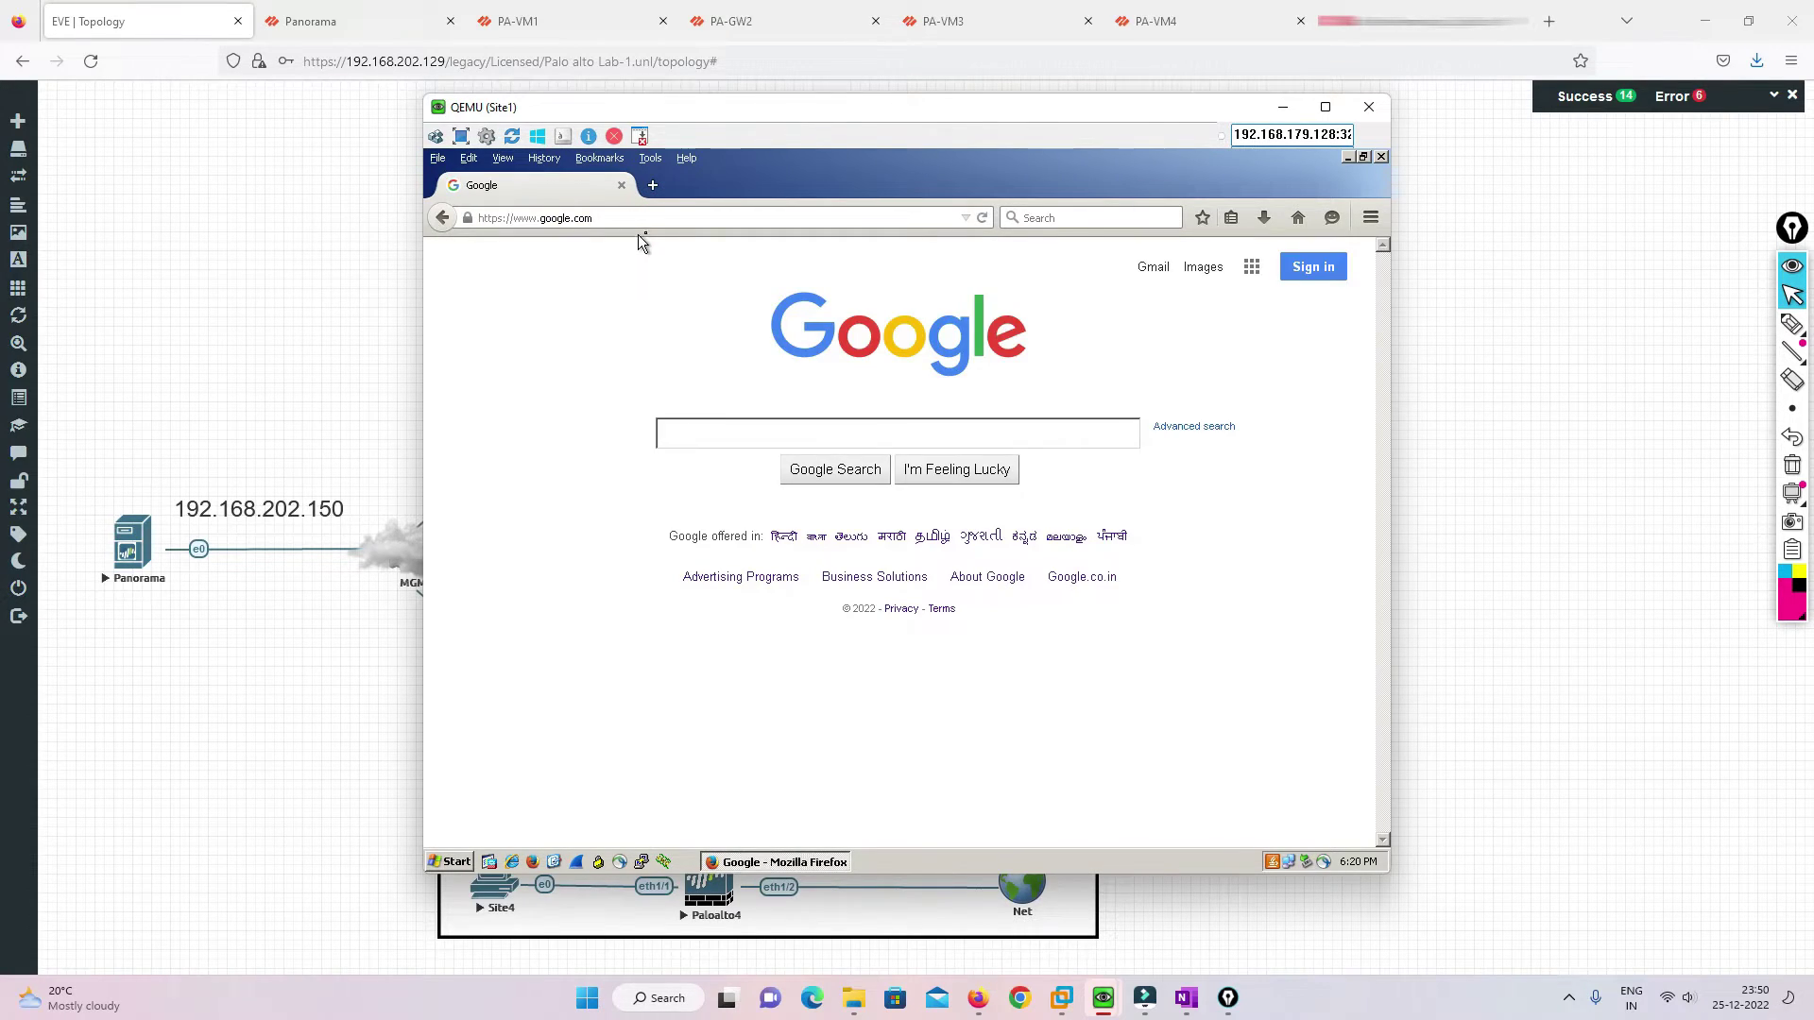
click(651, 186)
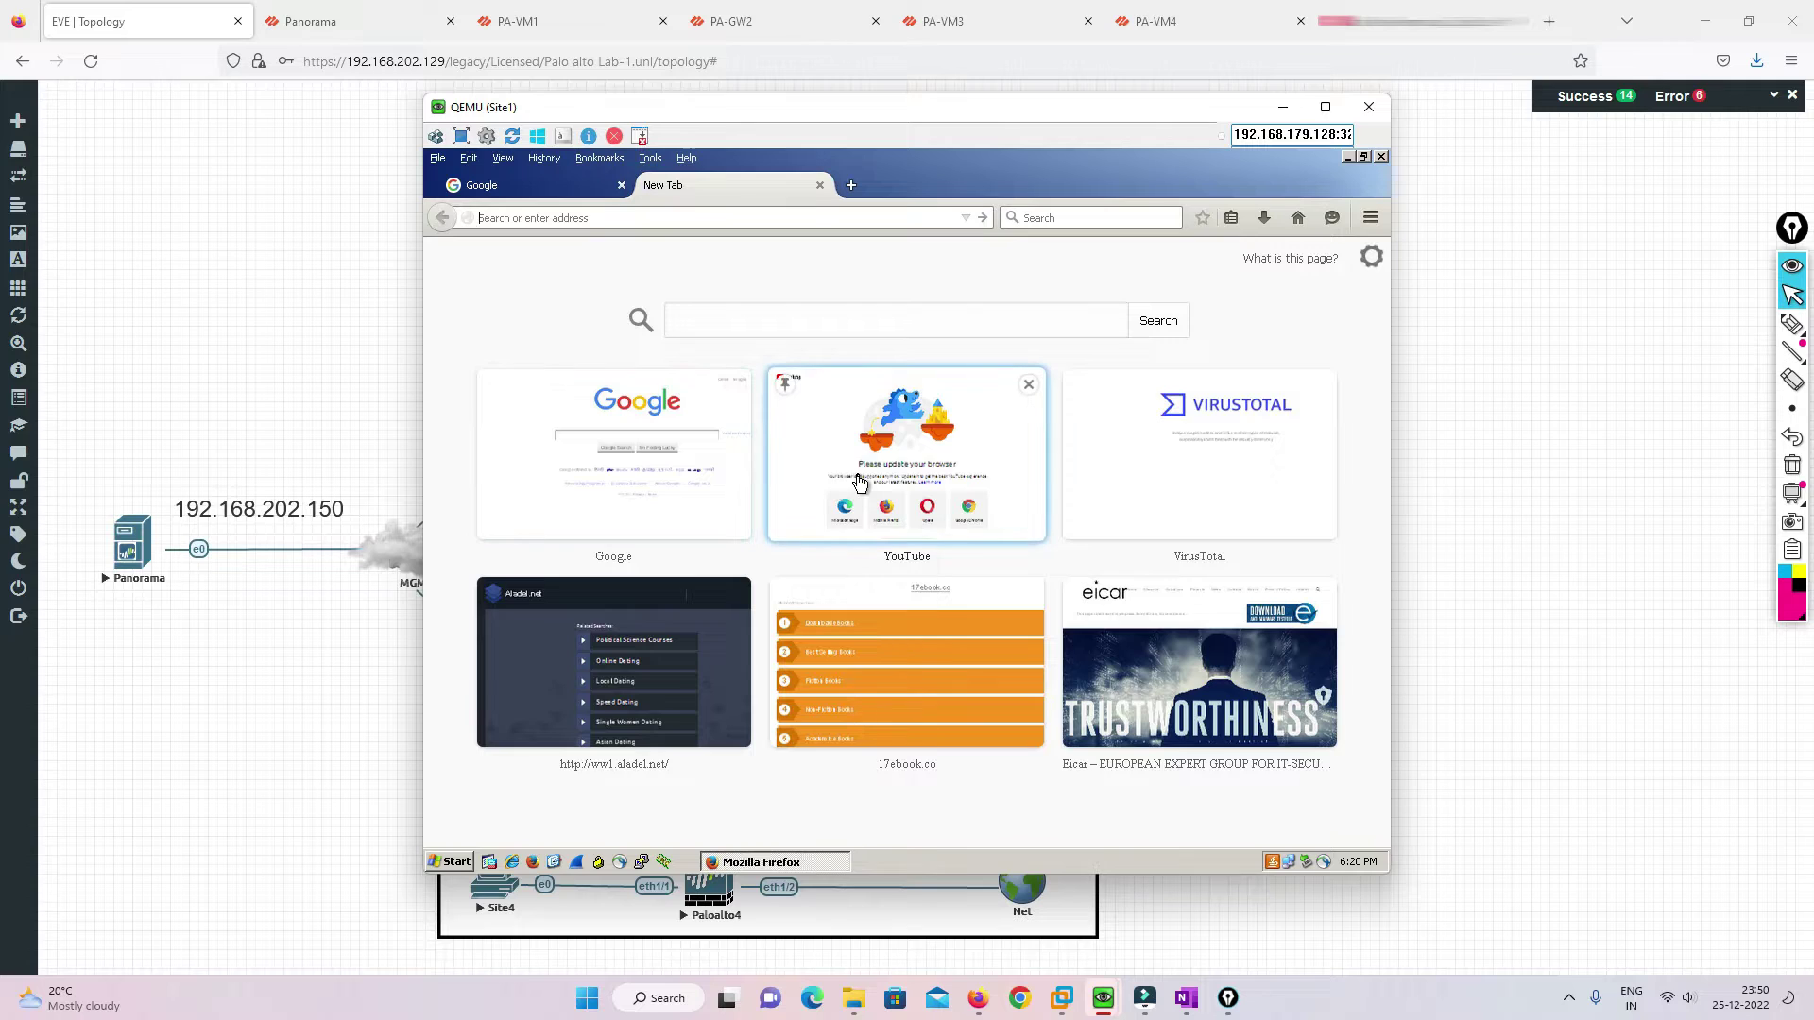
click(858, 476)
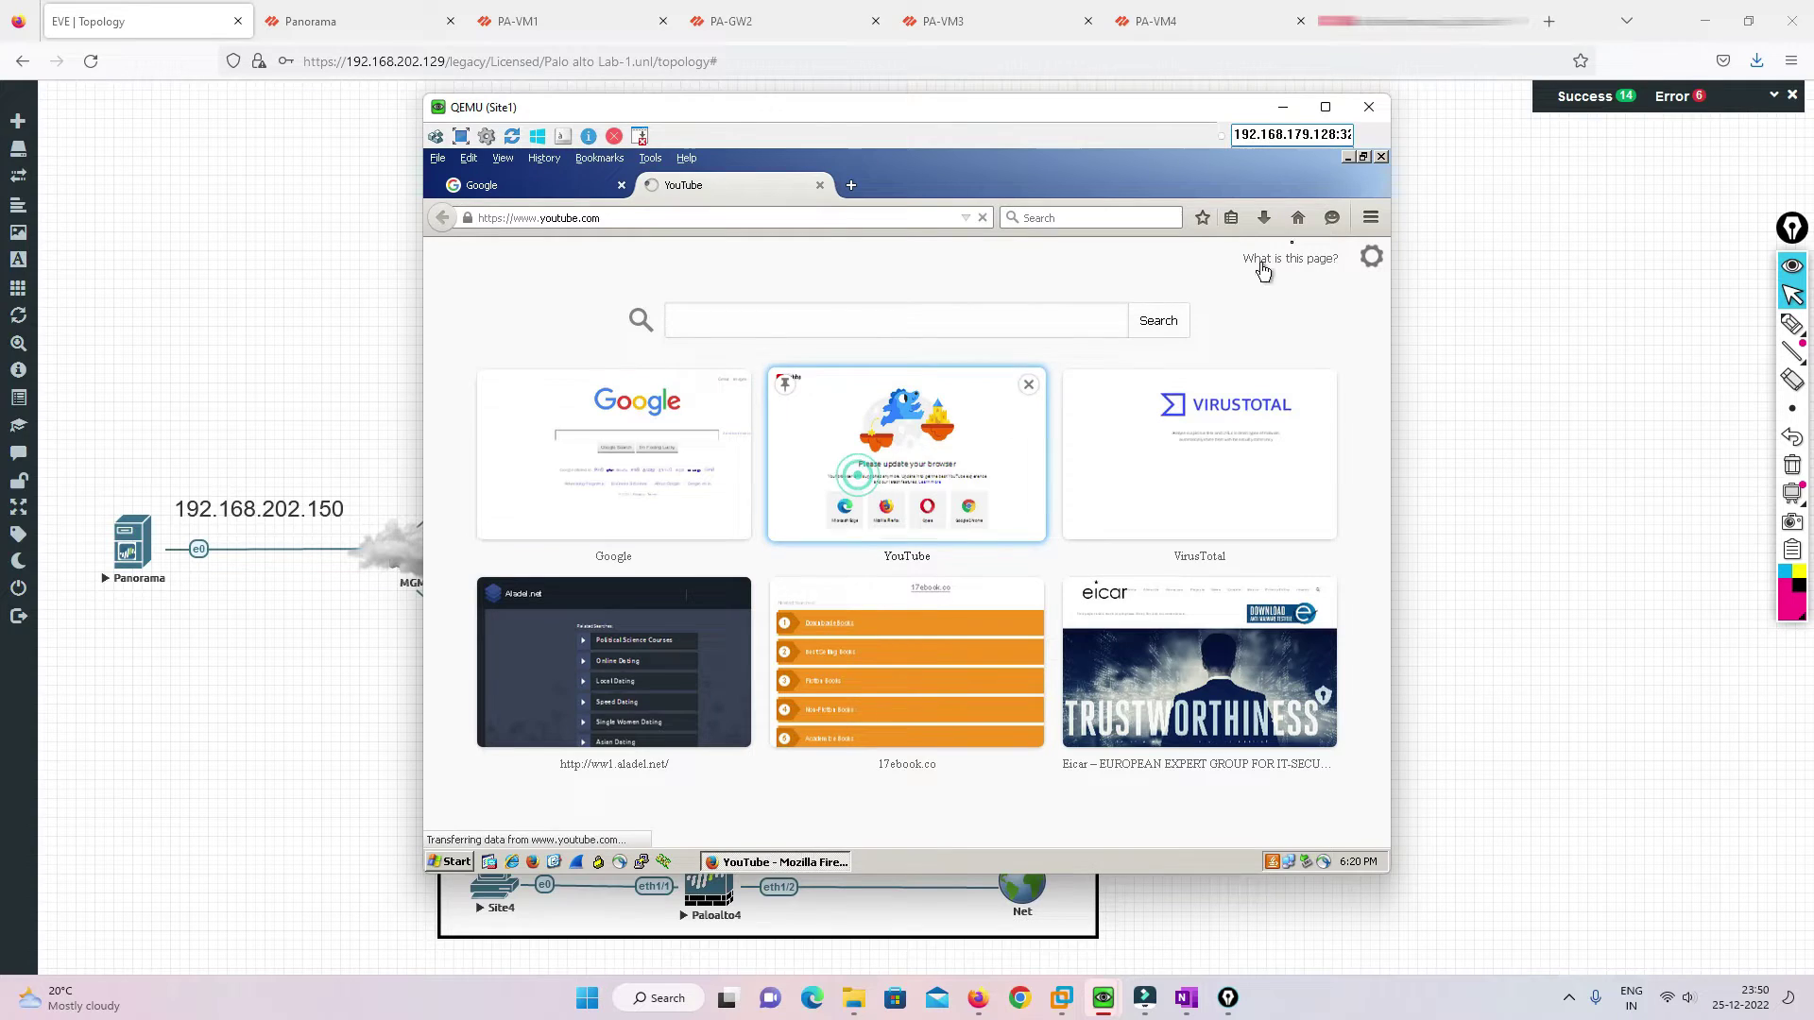
click(1290, 111)
Open the Site2 machine's console from the topology and dismiss the Found New Hardware Wizard.
click(983, 297)
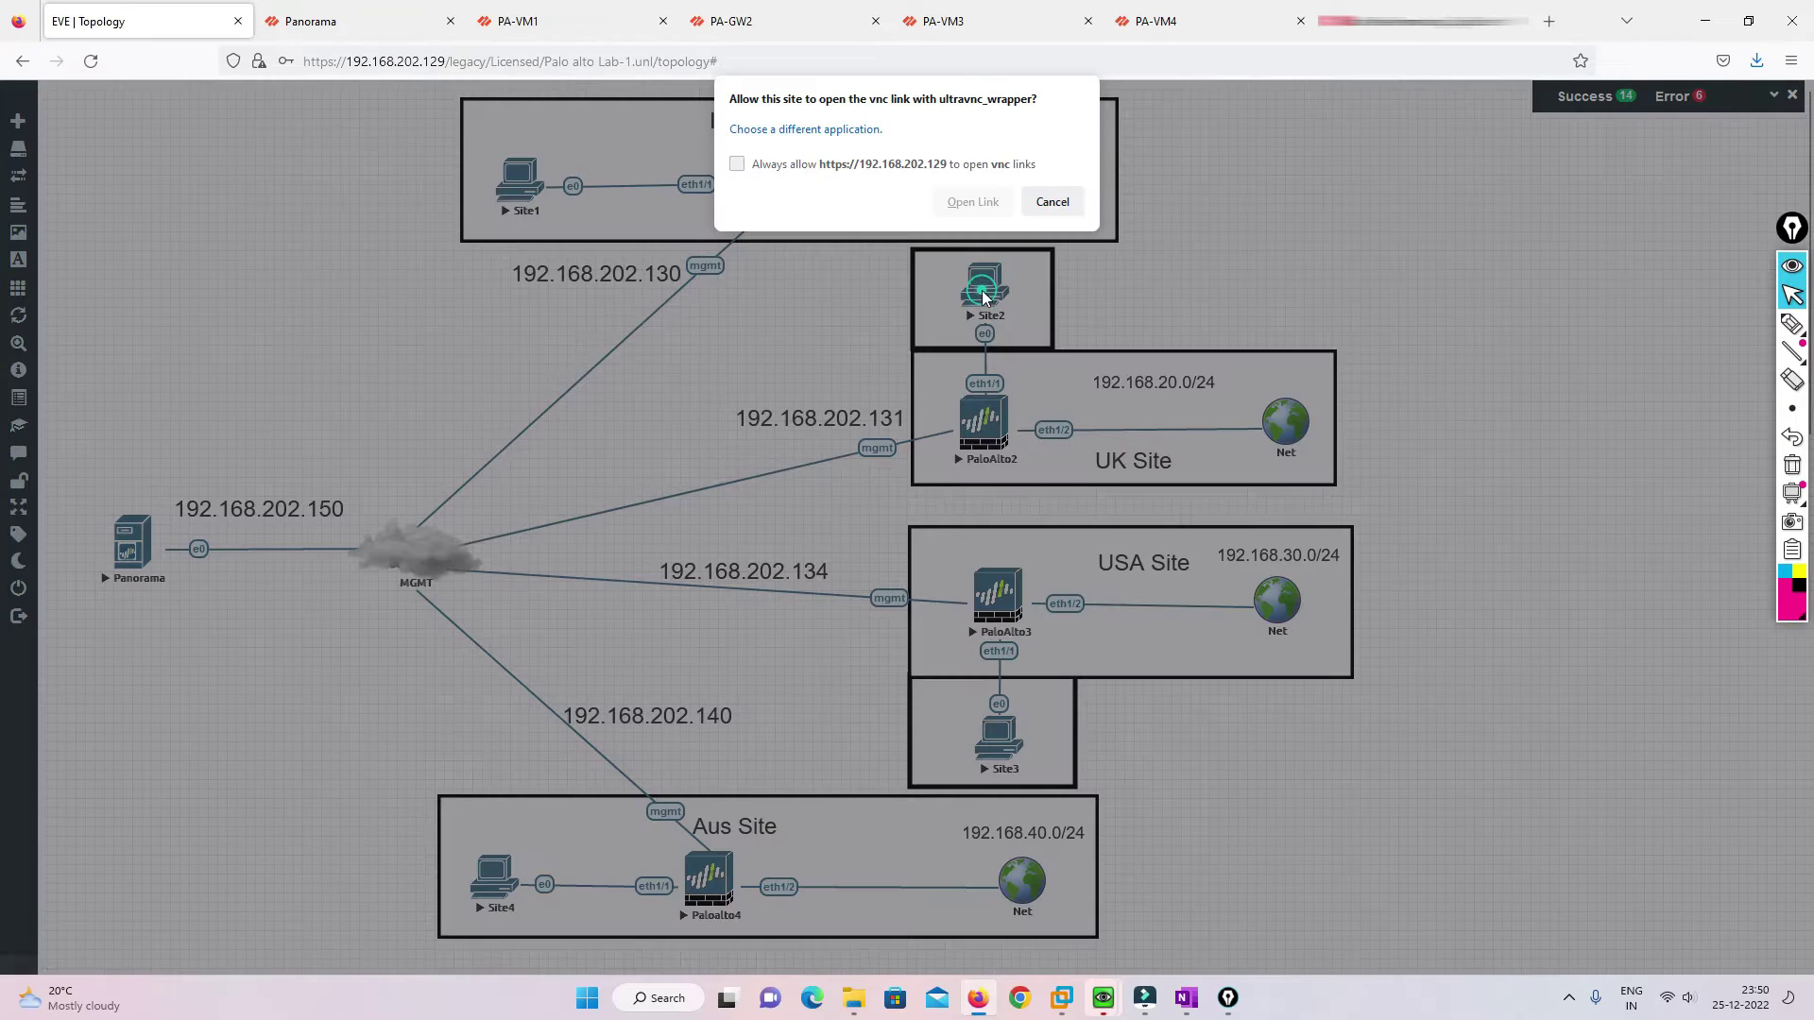
click(956, 202)
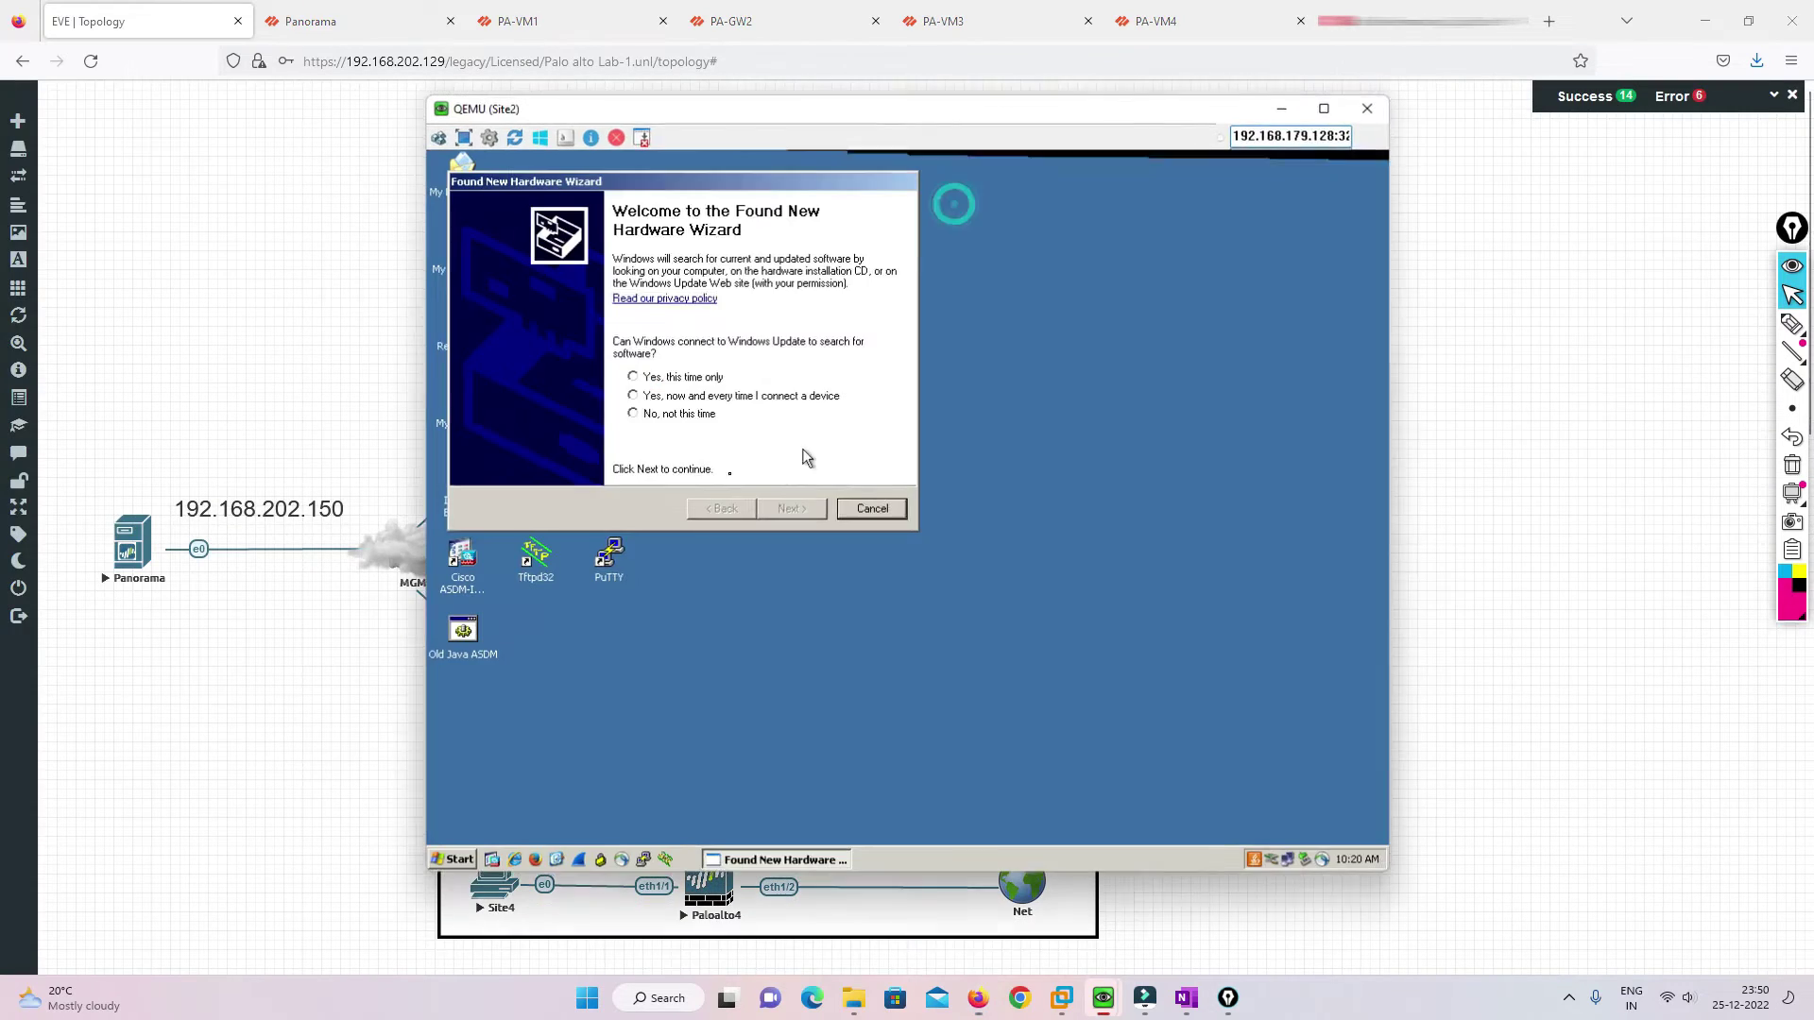
click(869, 509)
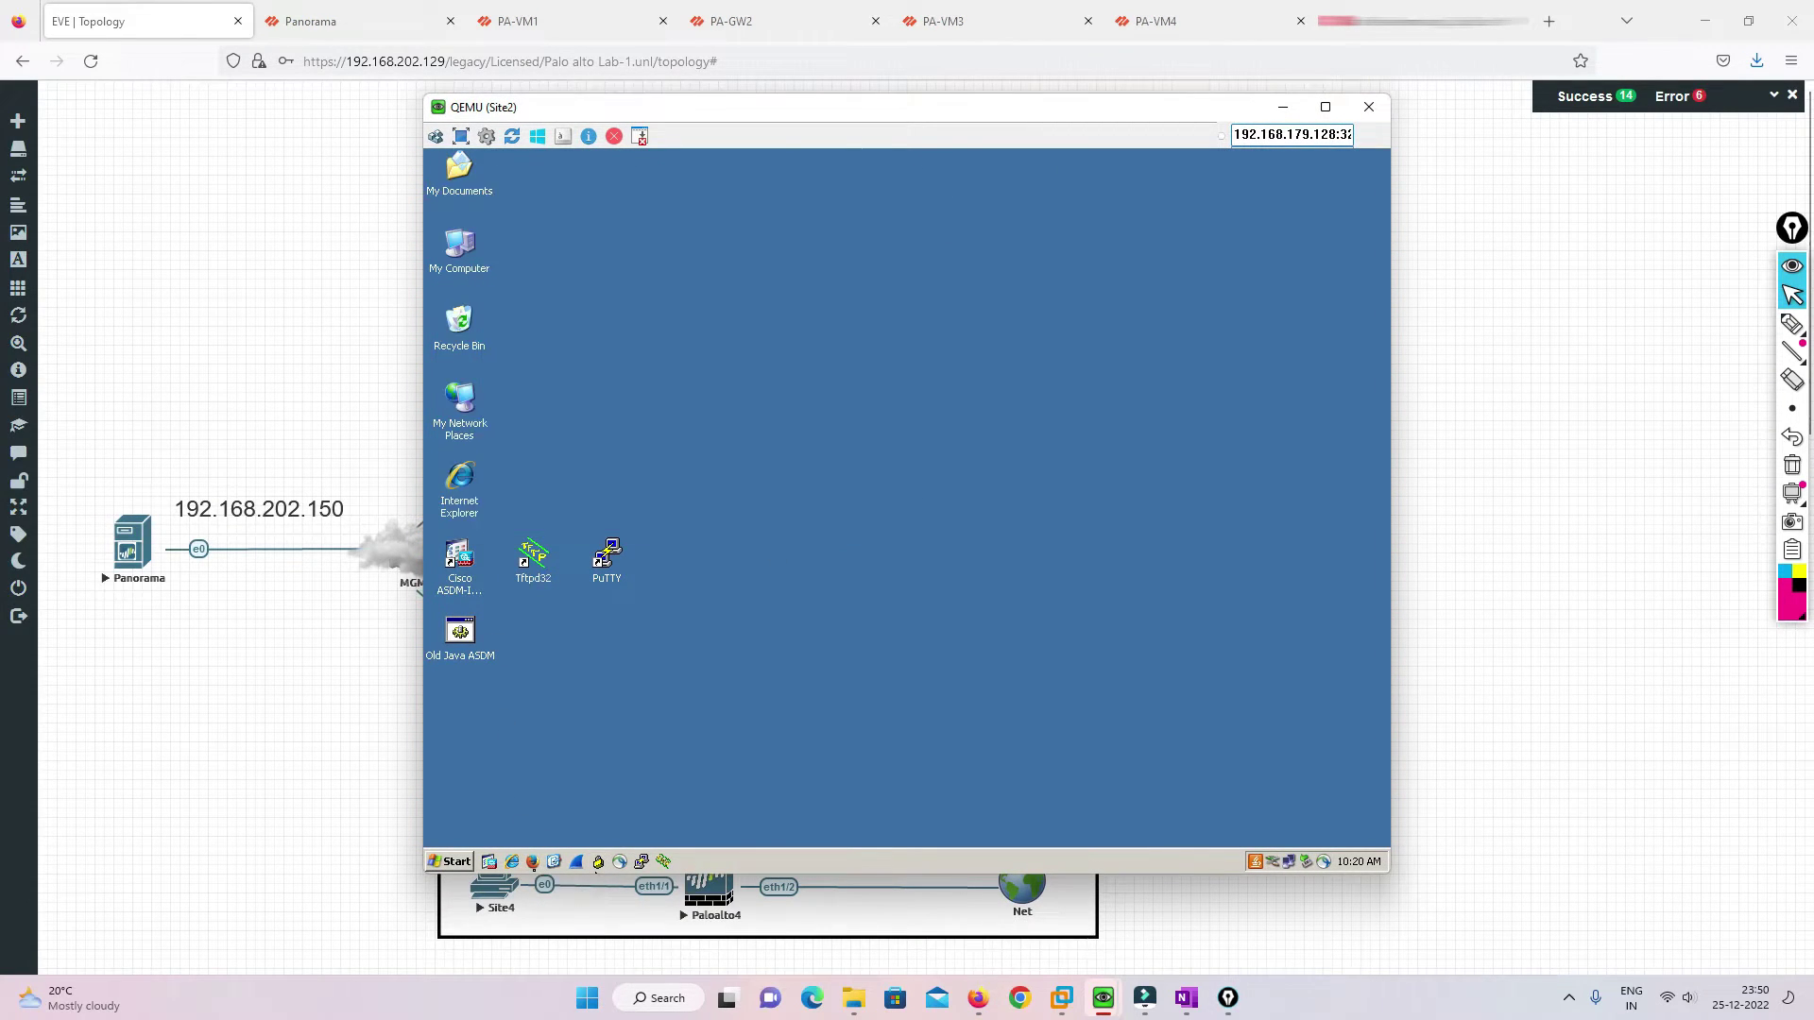
Launch Firefox on Site2 and restore the previous session's Google and Gmail tabs, then minimize the console.
click(892, 530)
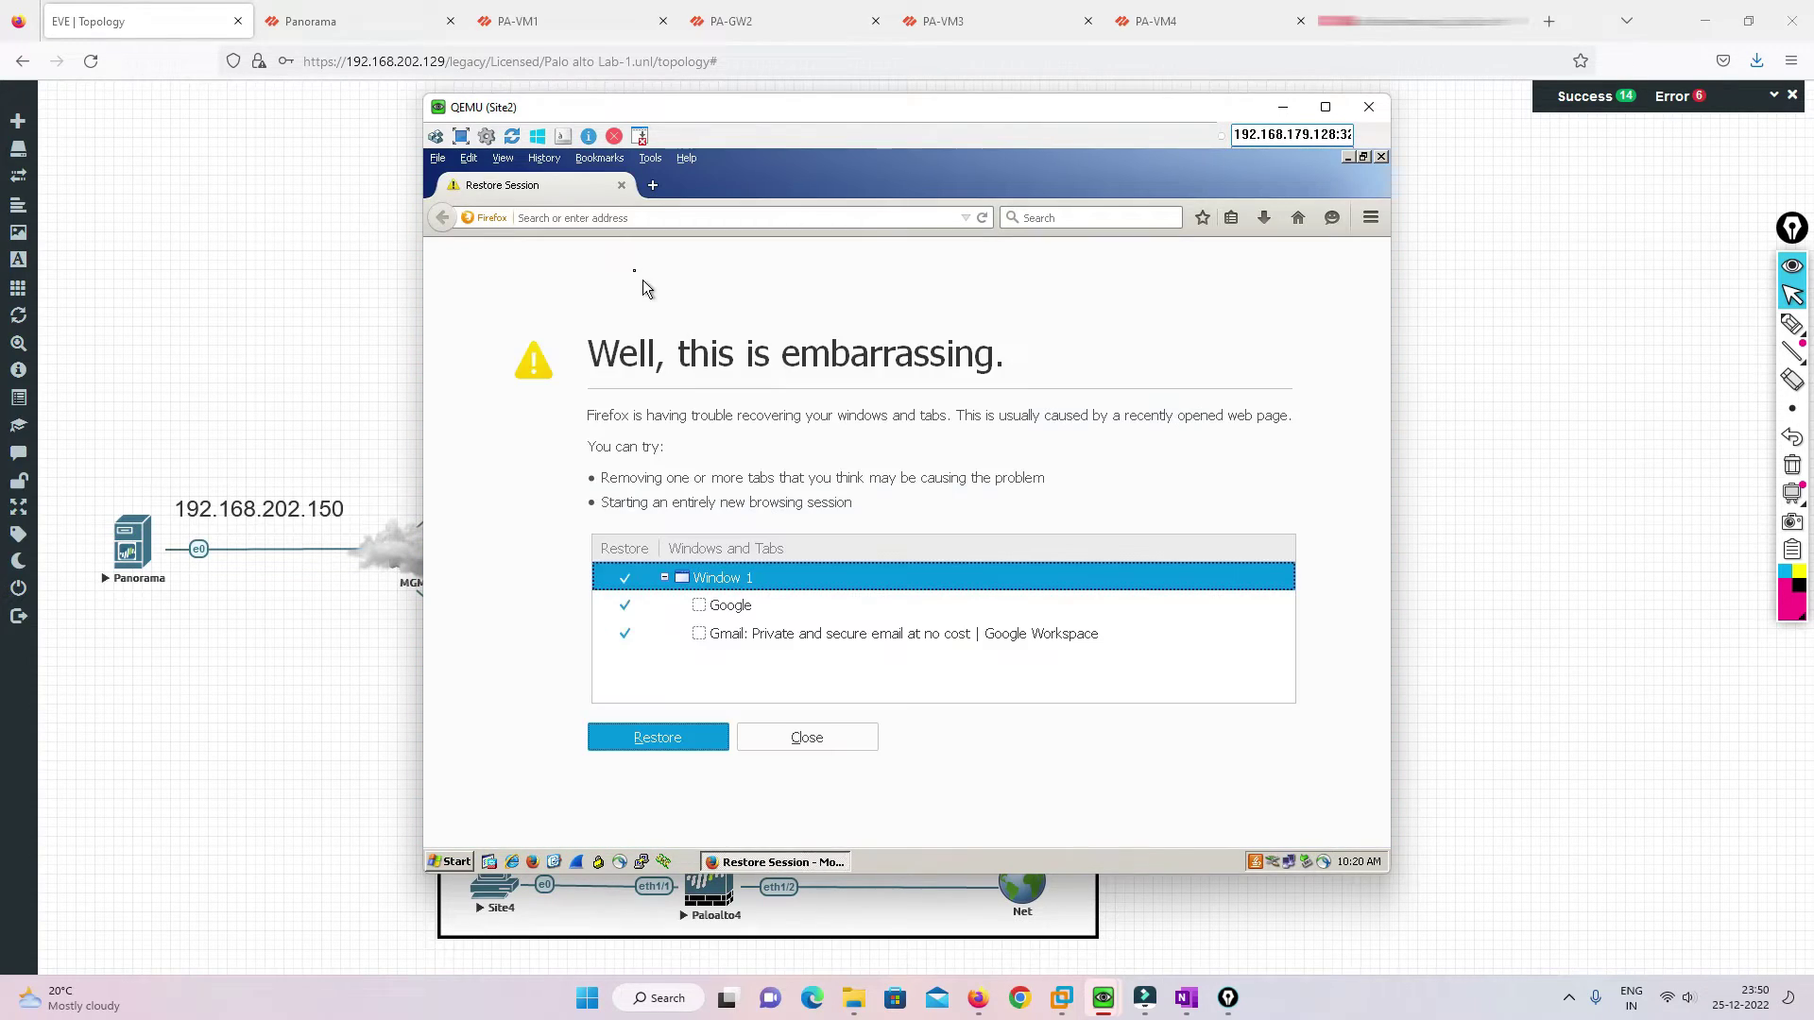
click(660, 739)
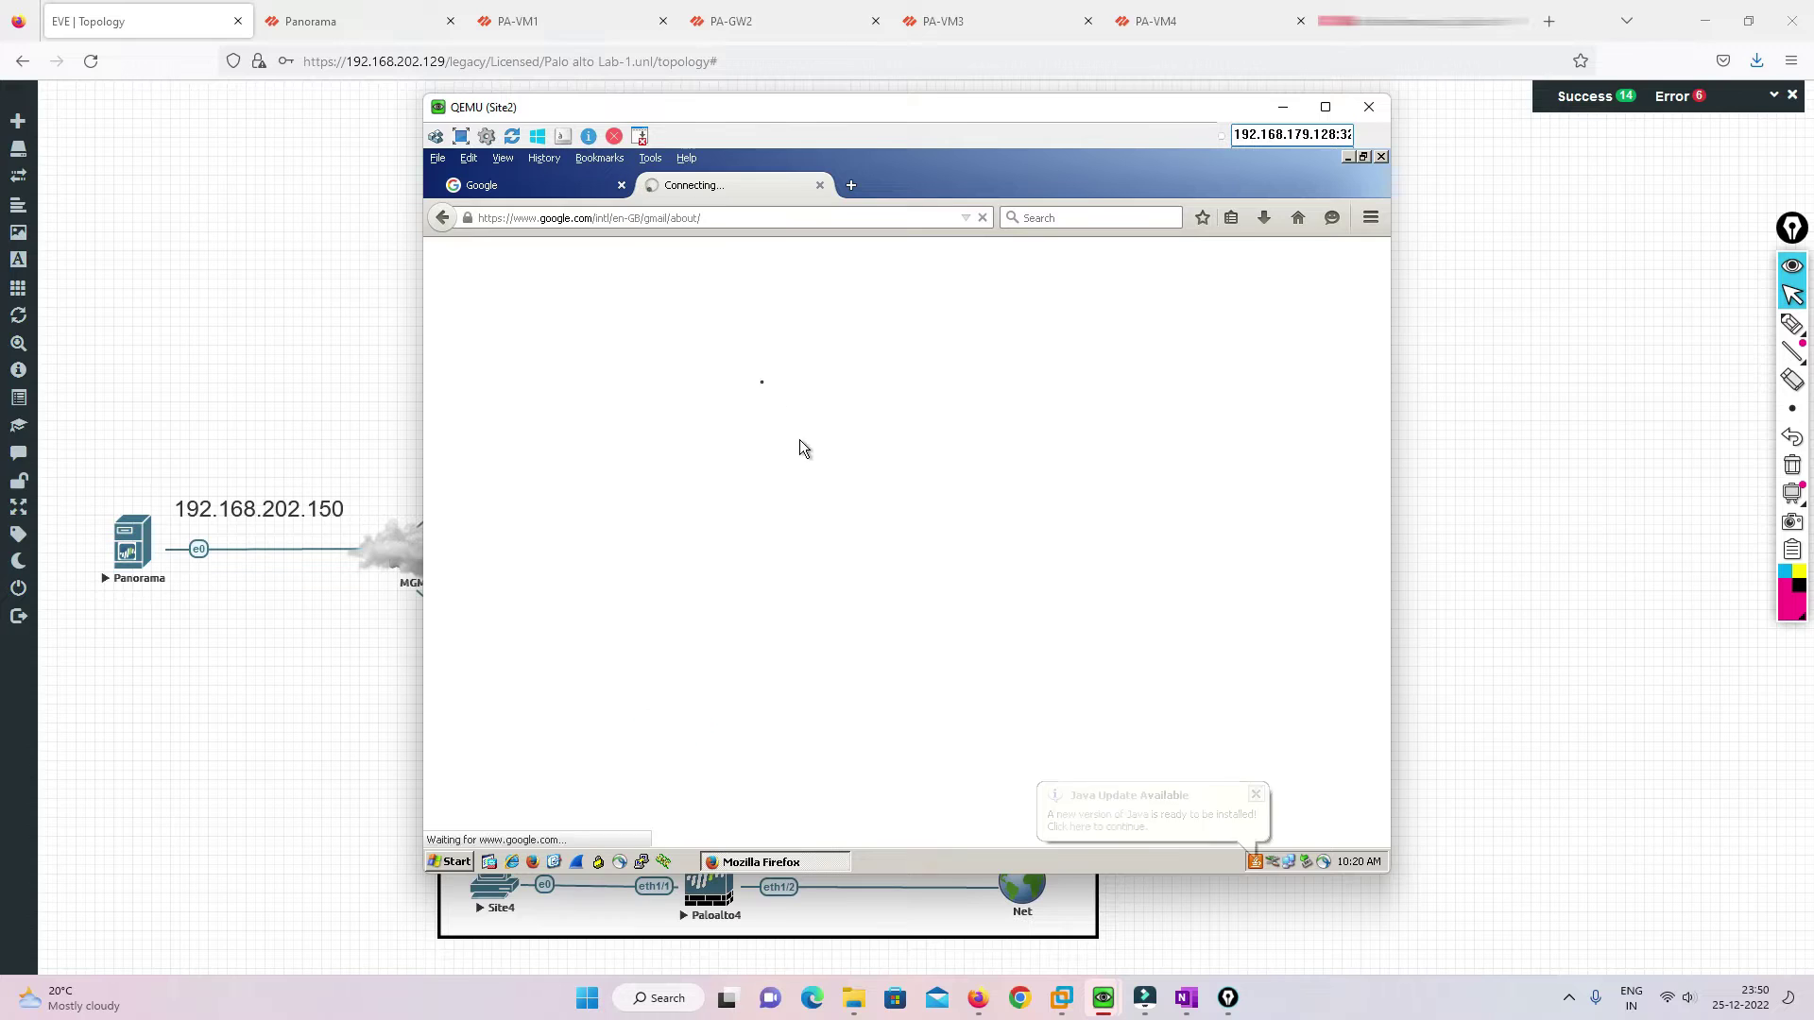
click(567, 187)
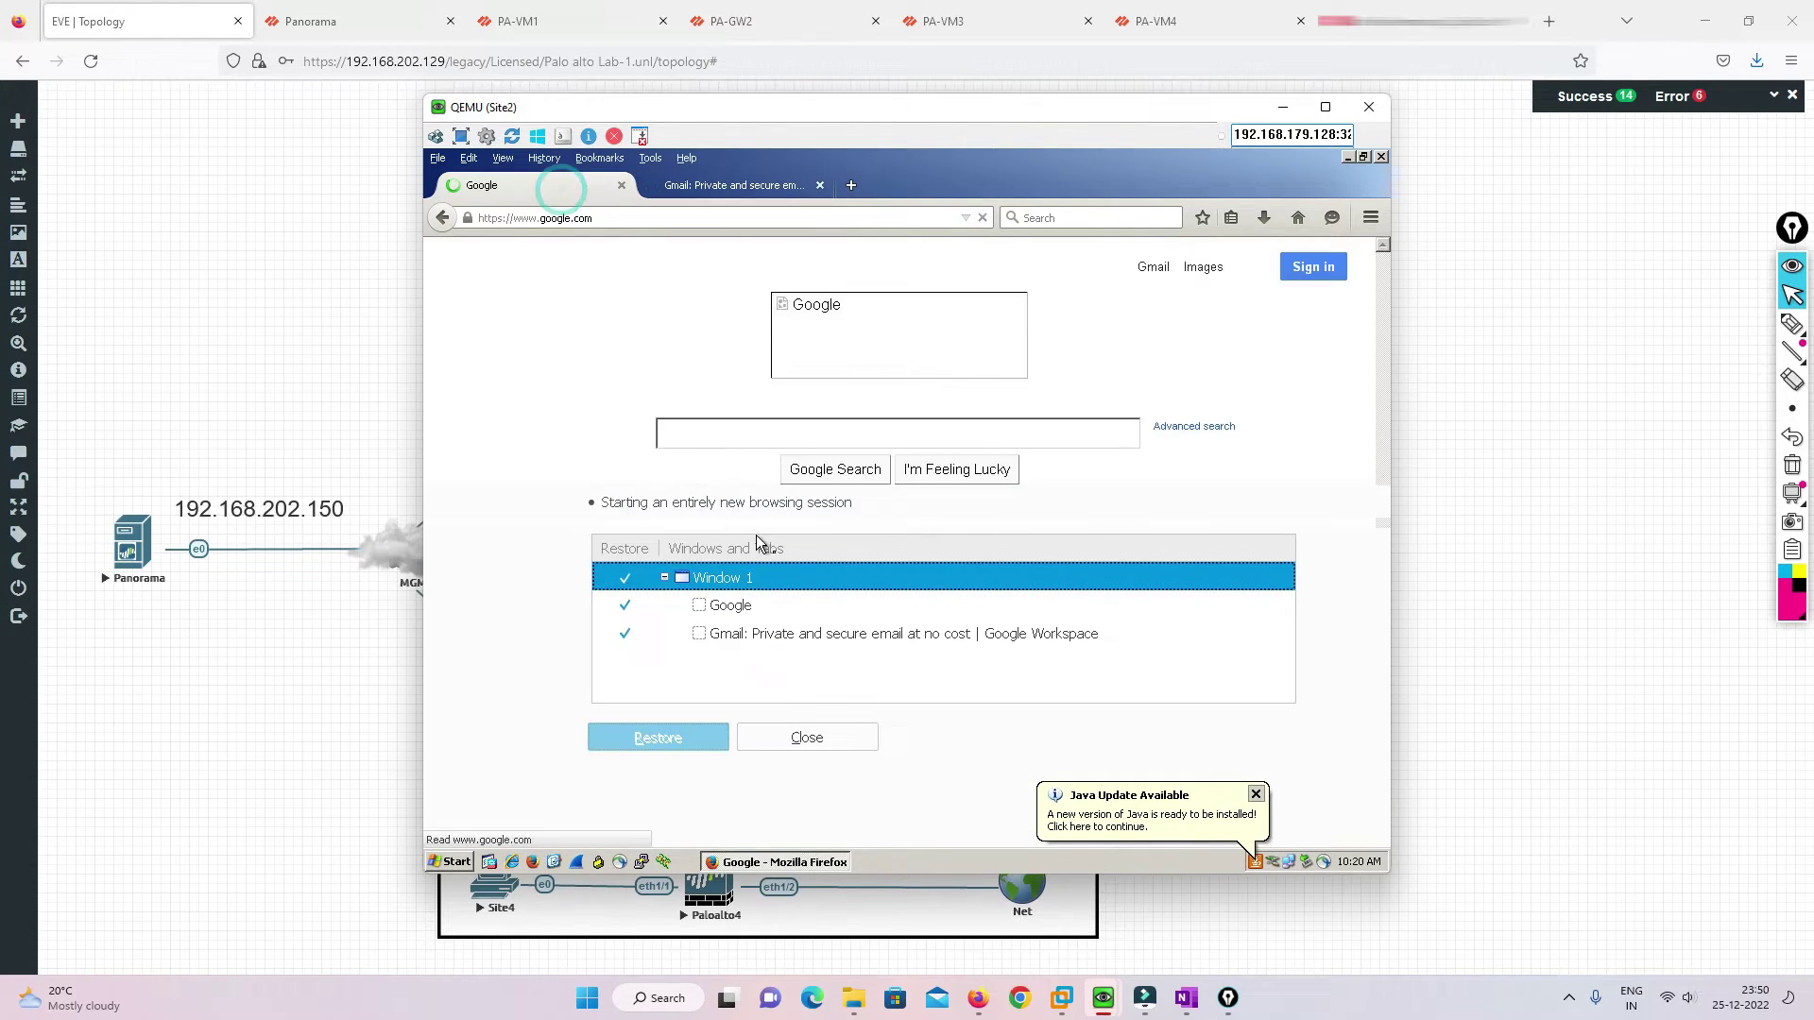
click(1283, 107)
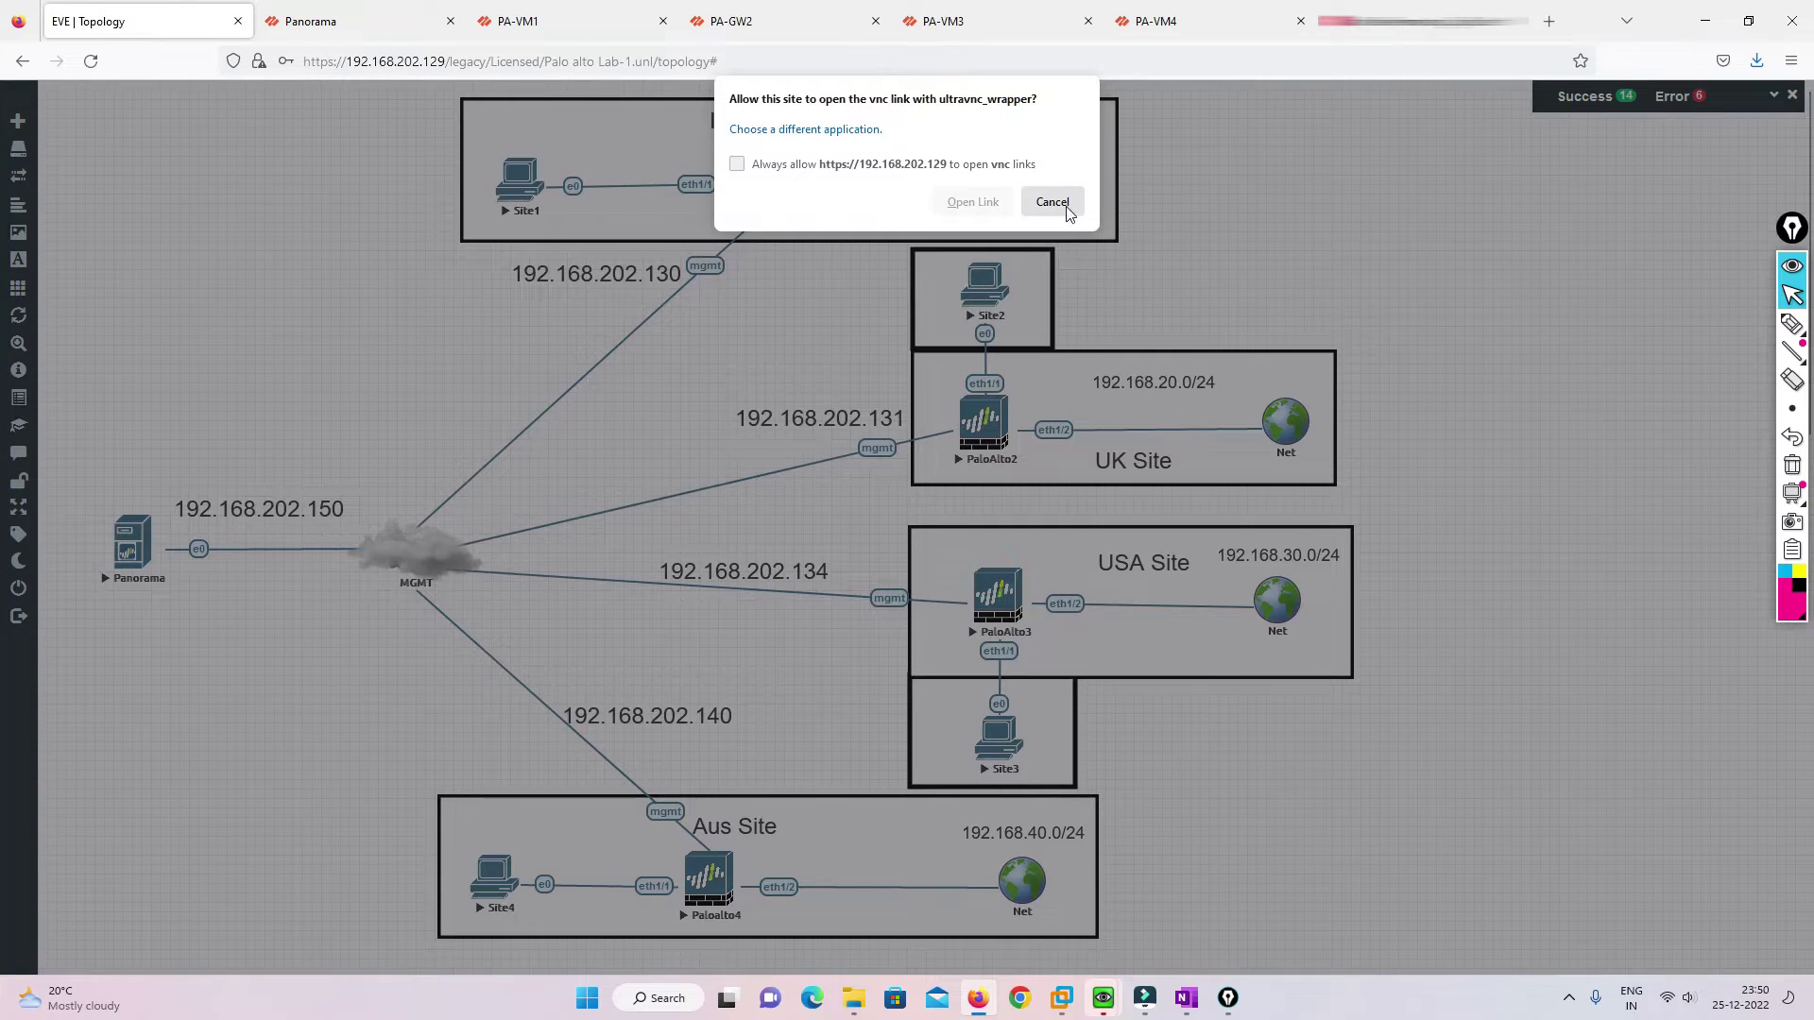
Cancel the pending VNC link request, open the Site3 machine's console from the topology and dismiss its Found New Hardware Wizards.
click(1049, 195)
click(1005, 733)
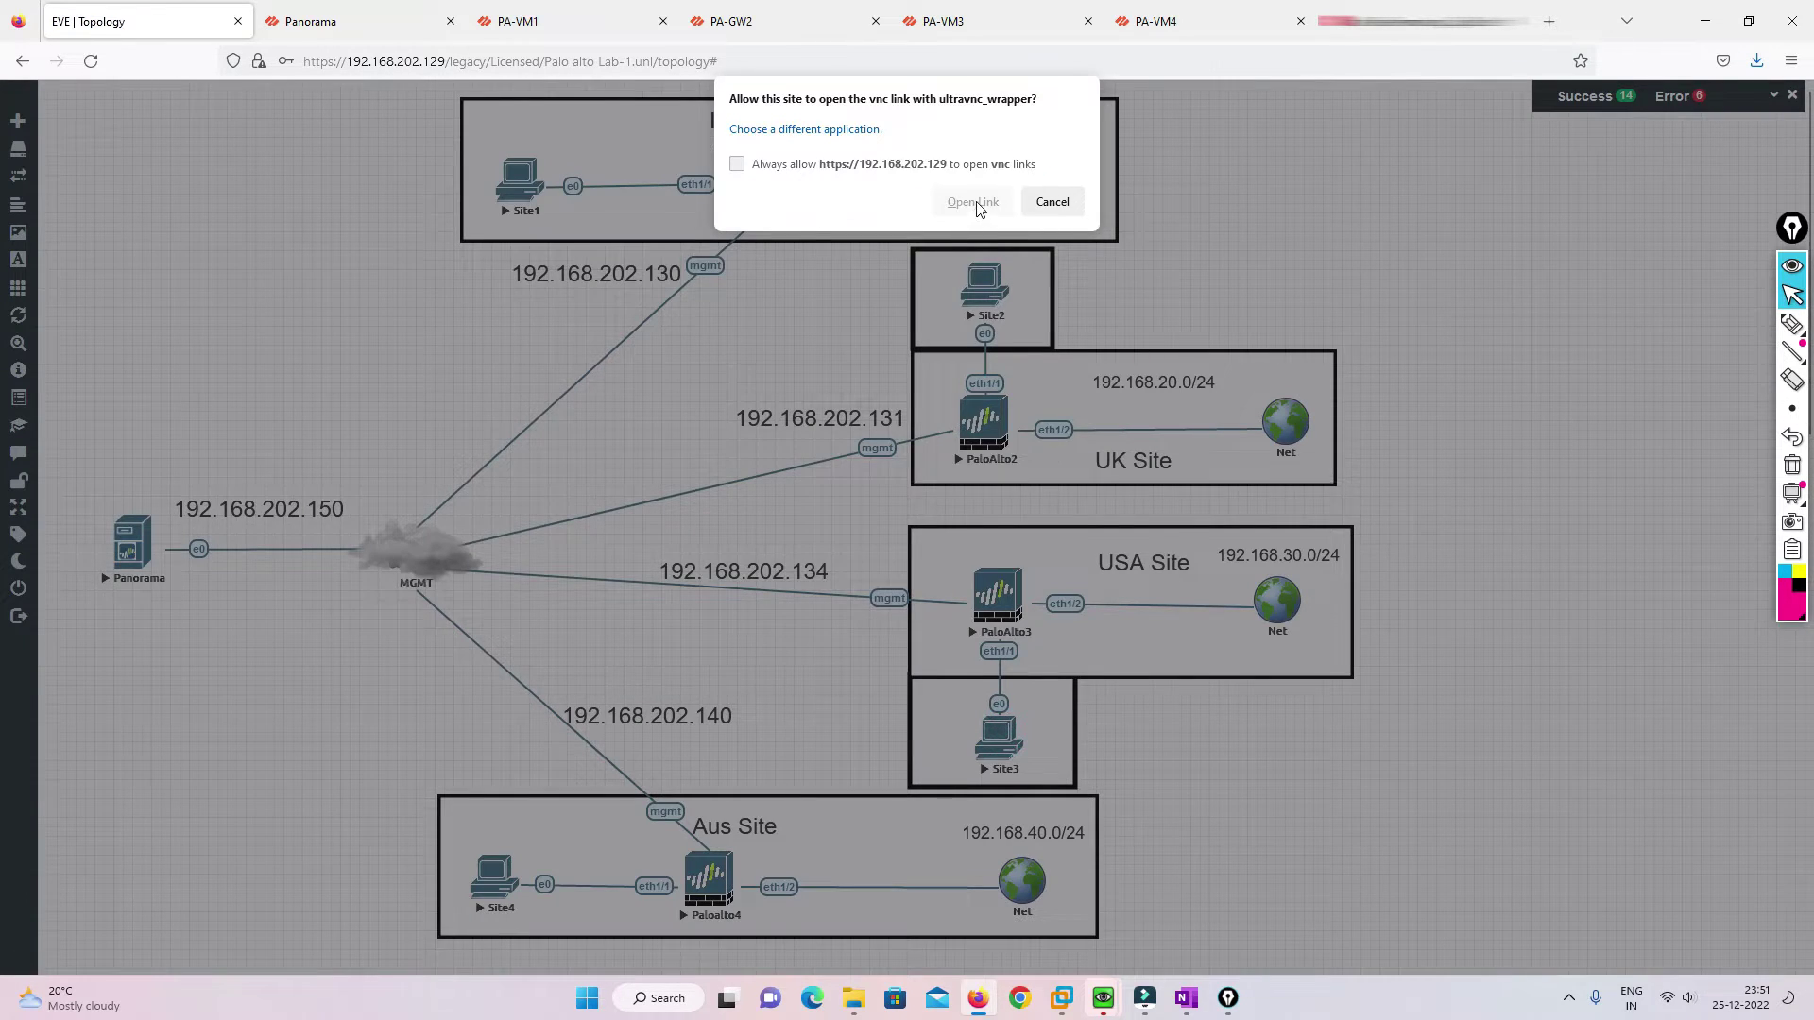
click(976, 201)
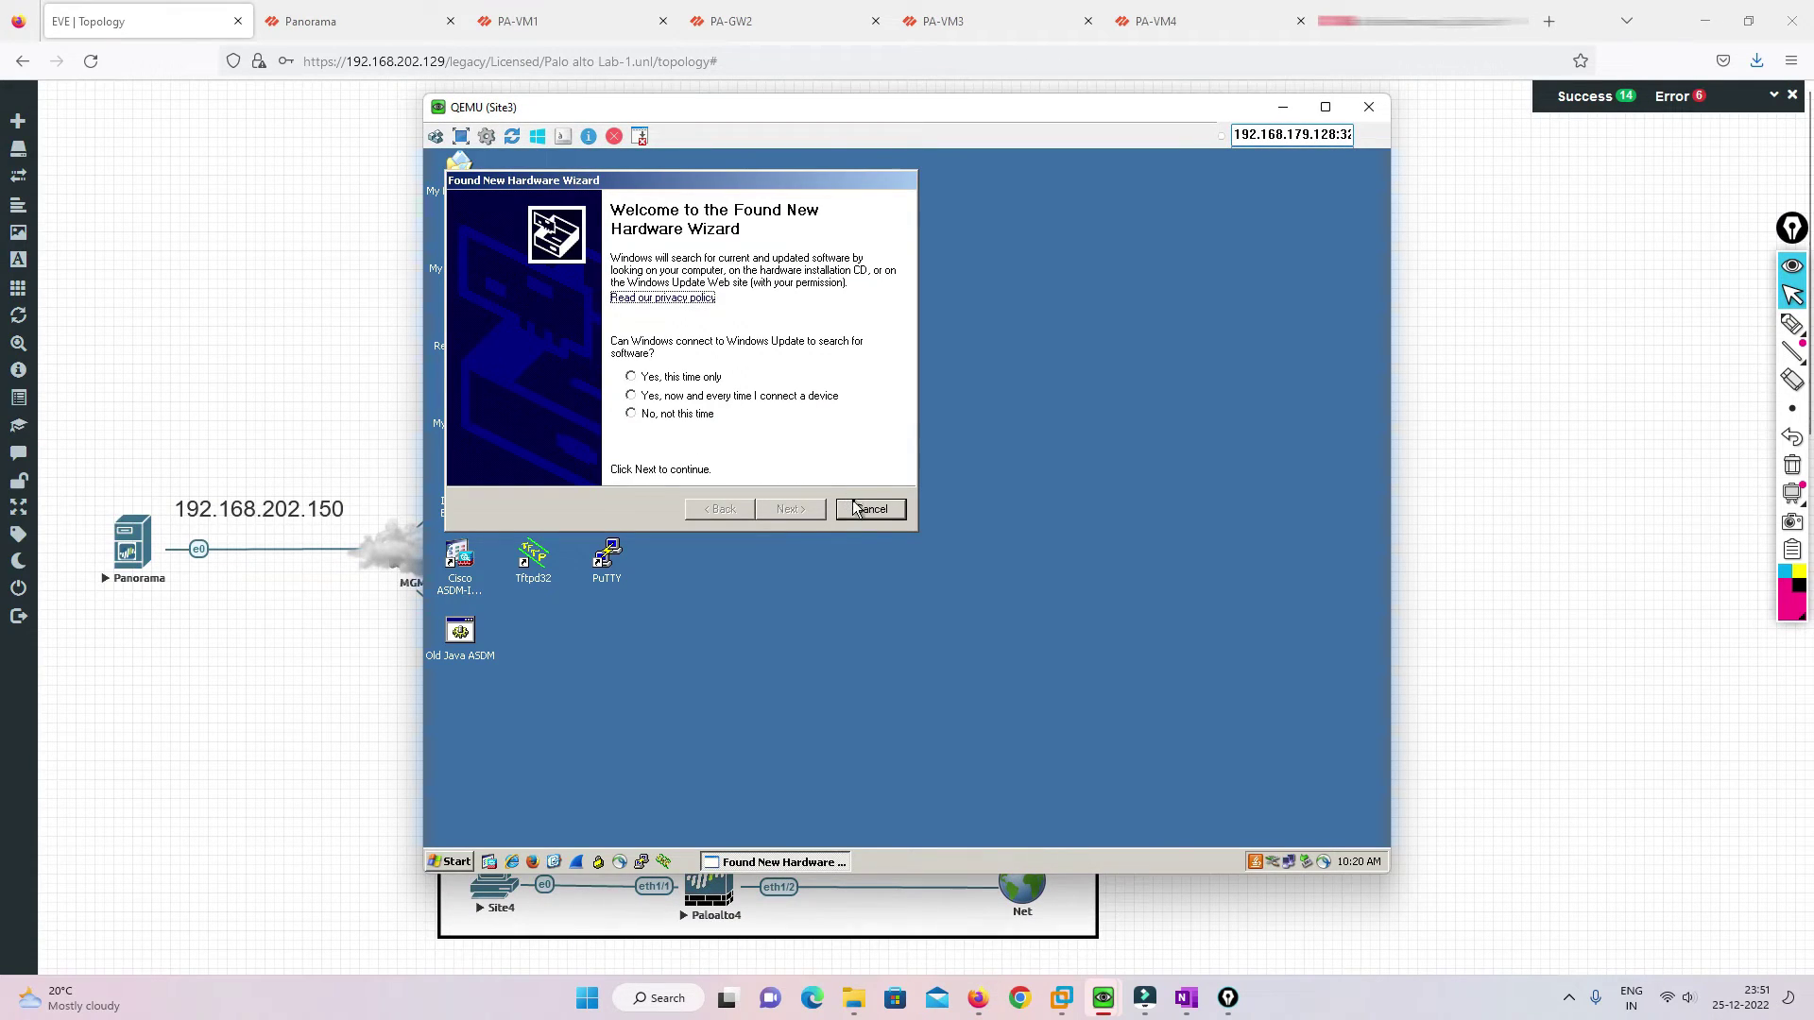
click(859, 509)
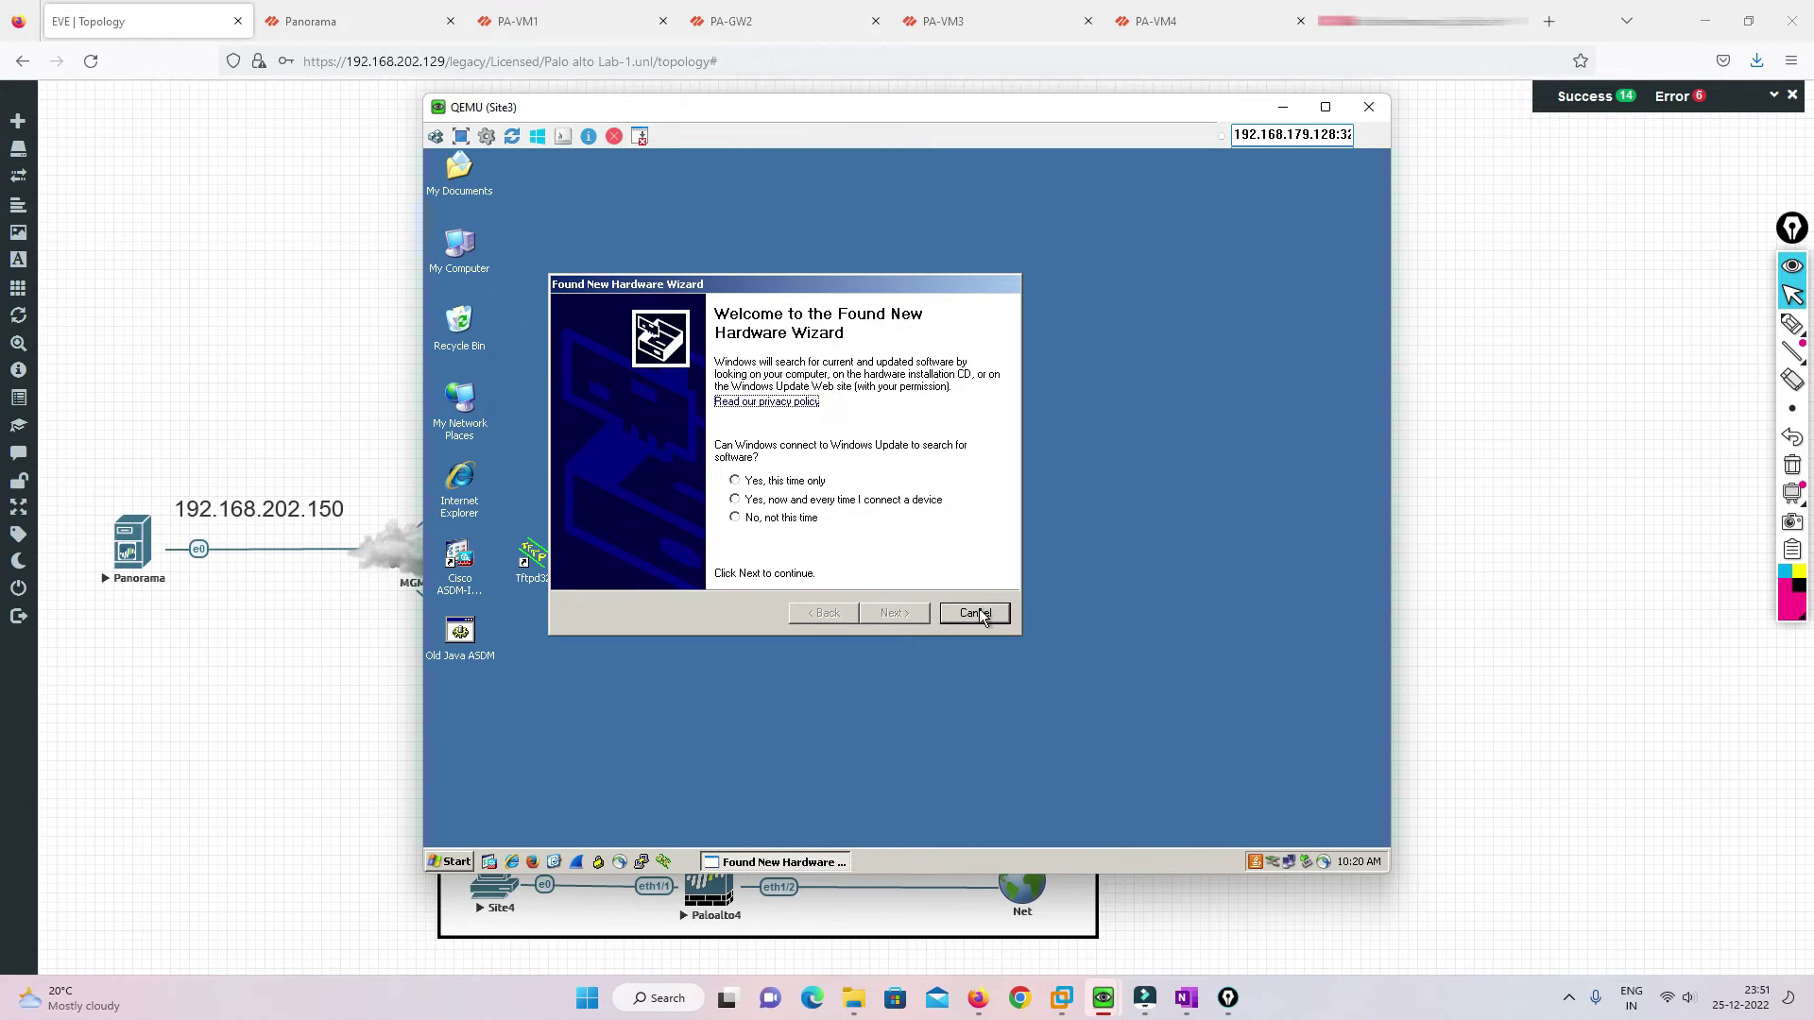
click(976, 613)
Launch Firefox on Site3, restore the previous session, load its start page and Google tabs, and return to the topology.
click(534, 861)
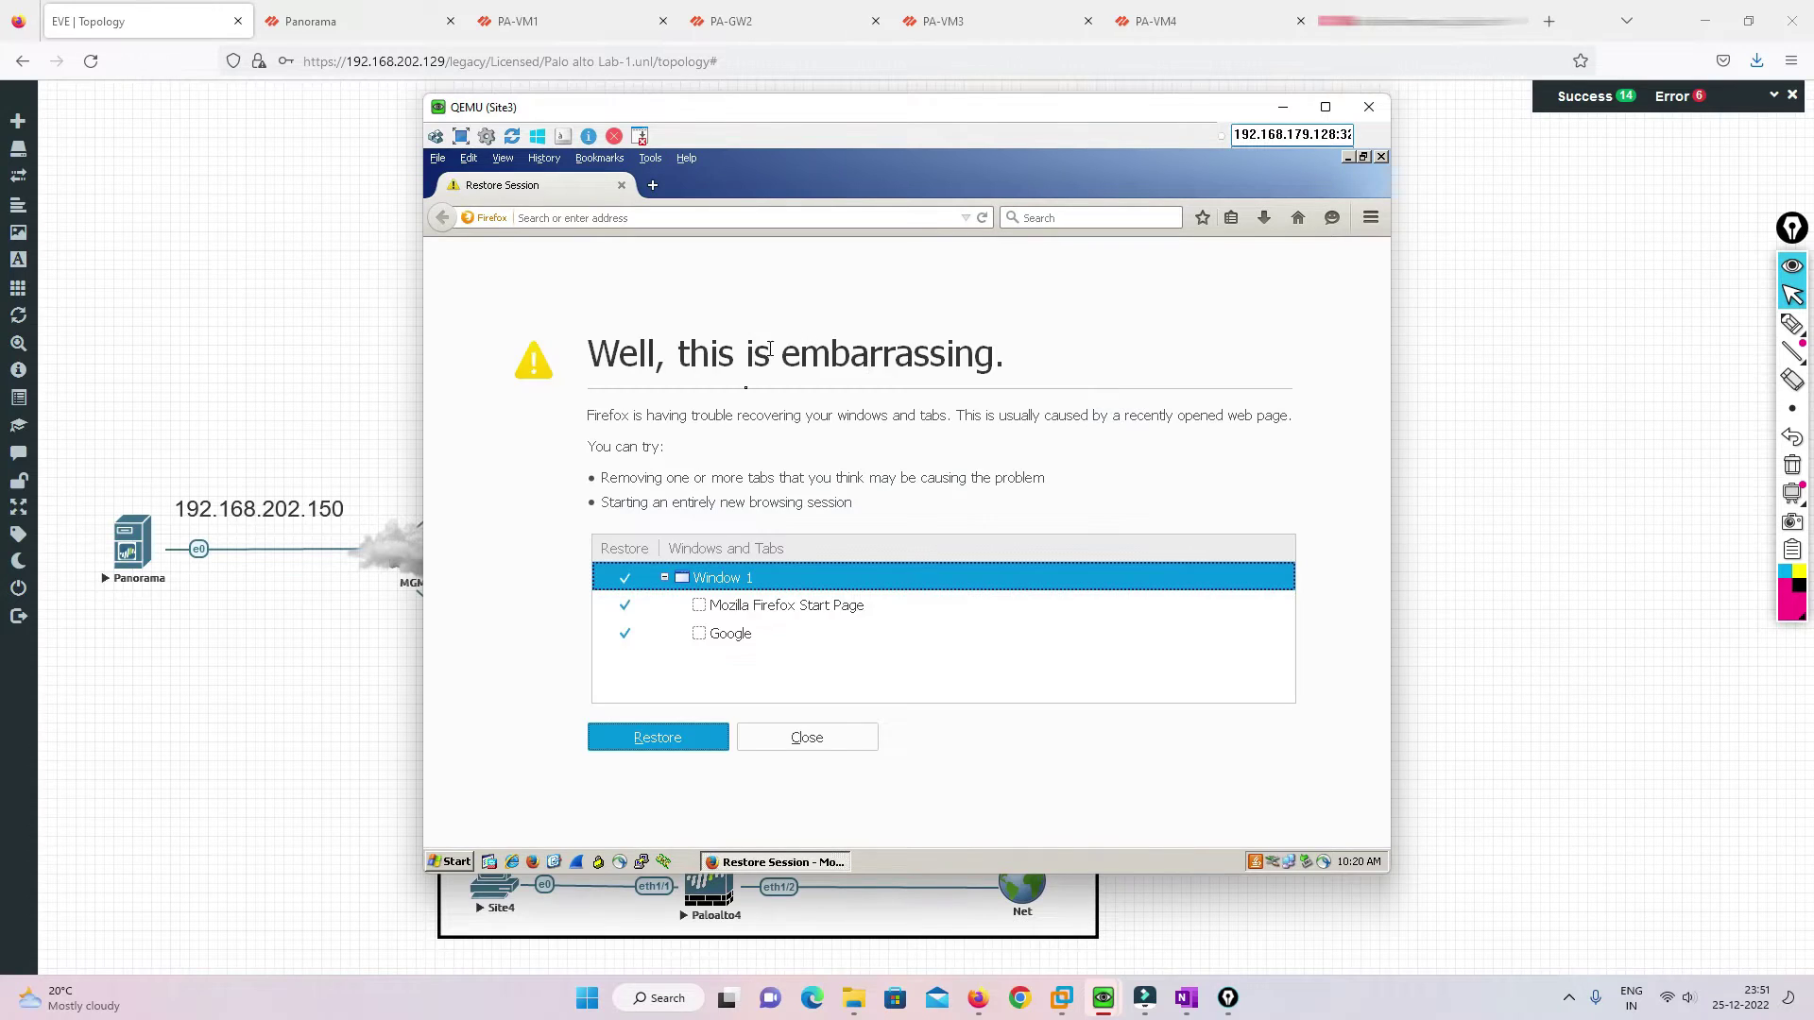
click(684, 739)
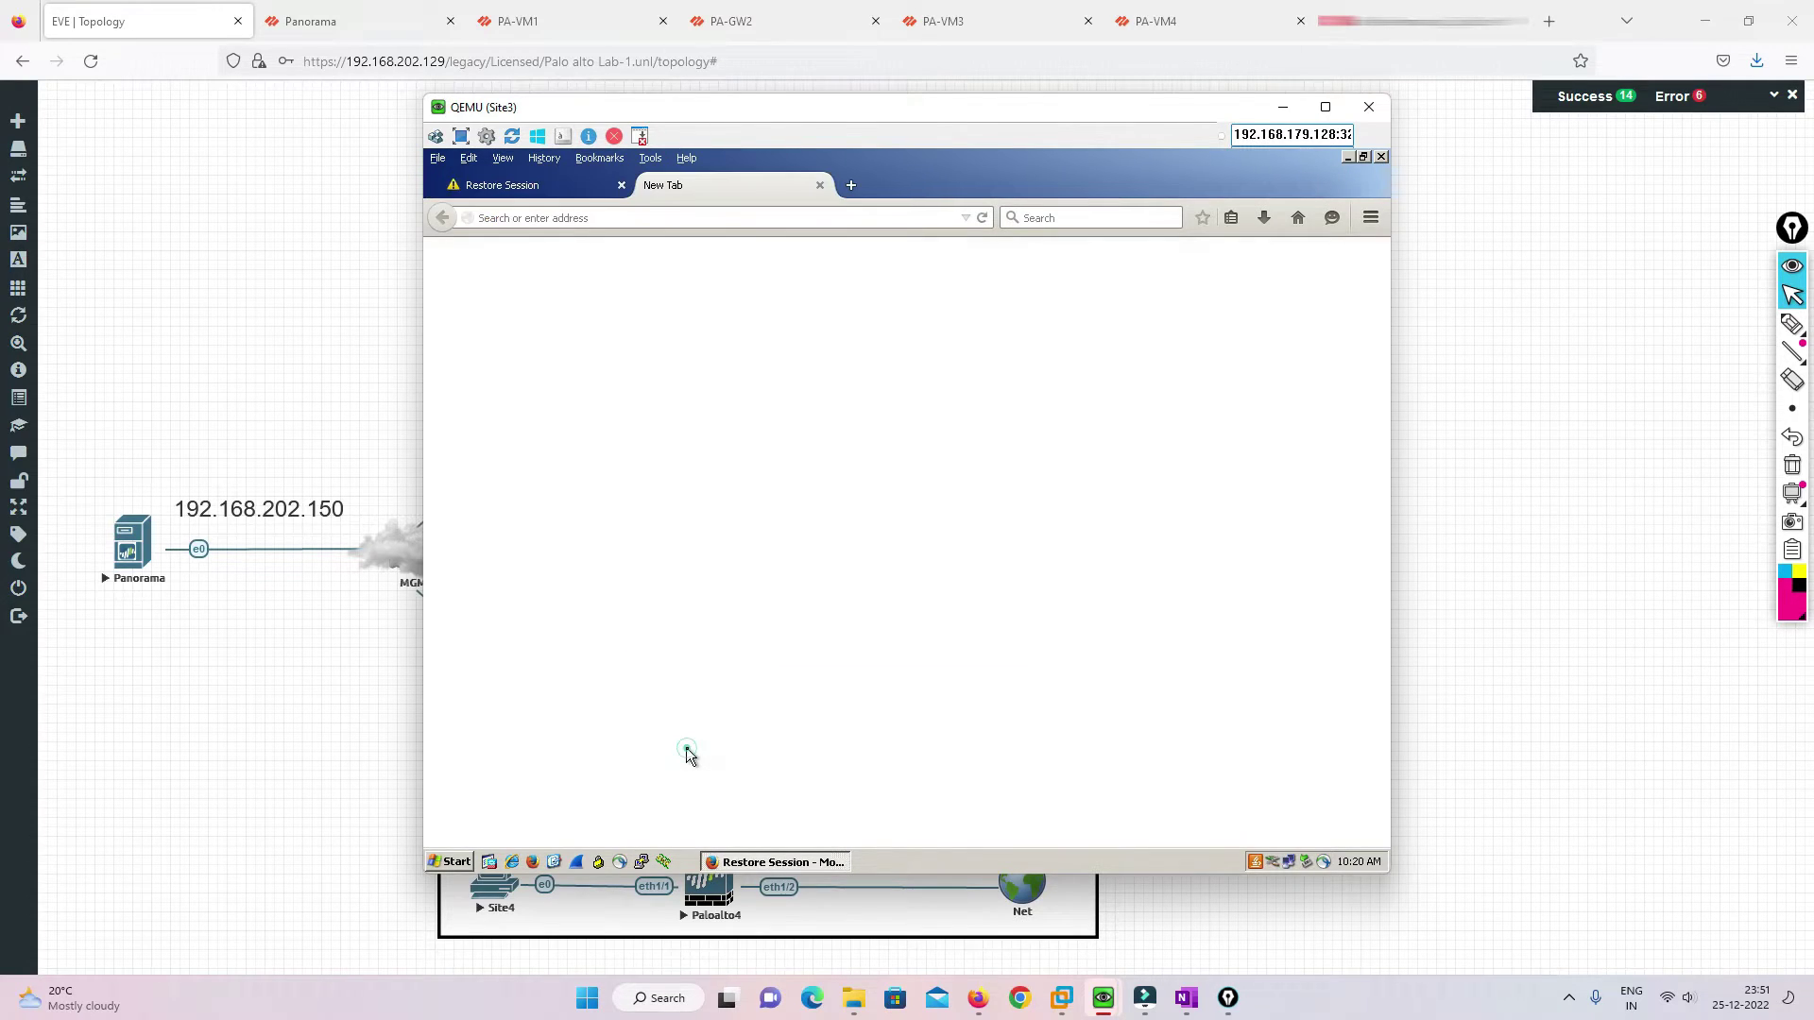
click(525, 185)
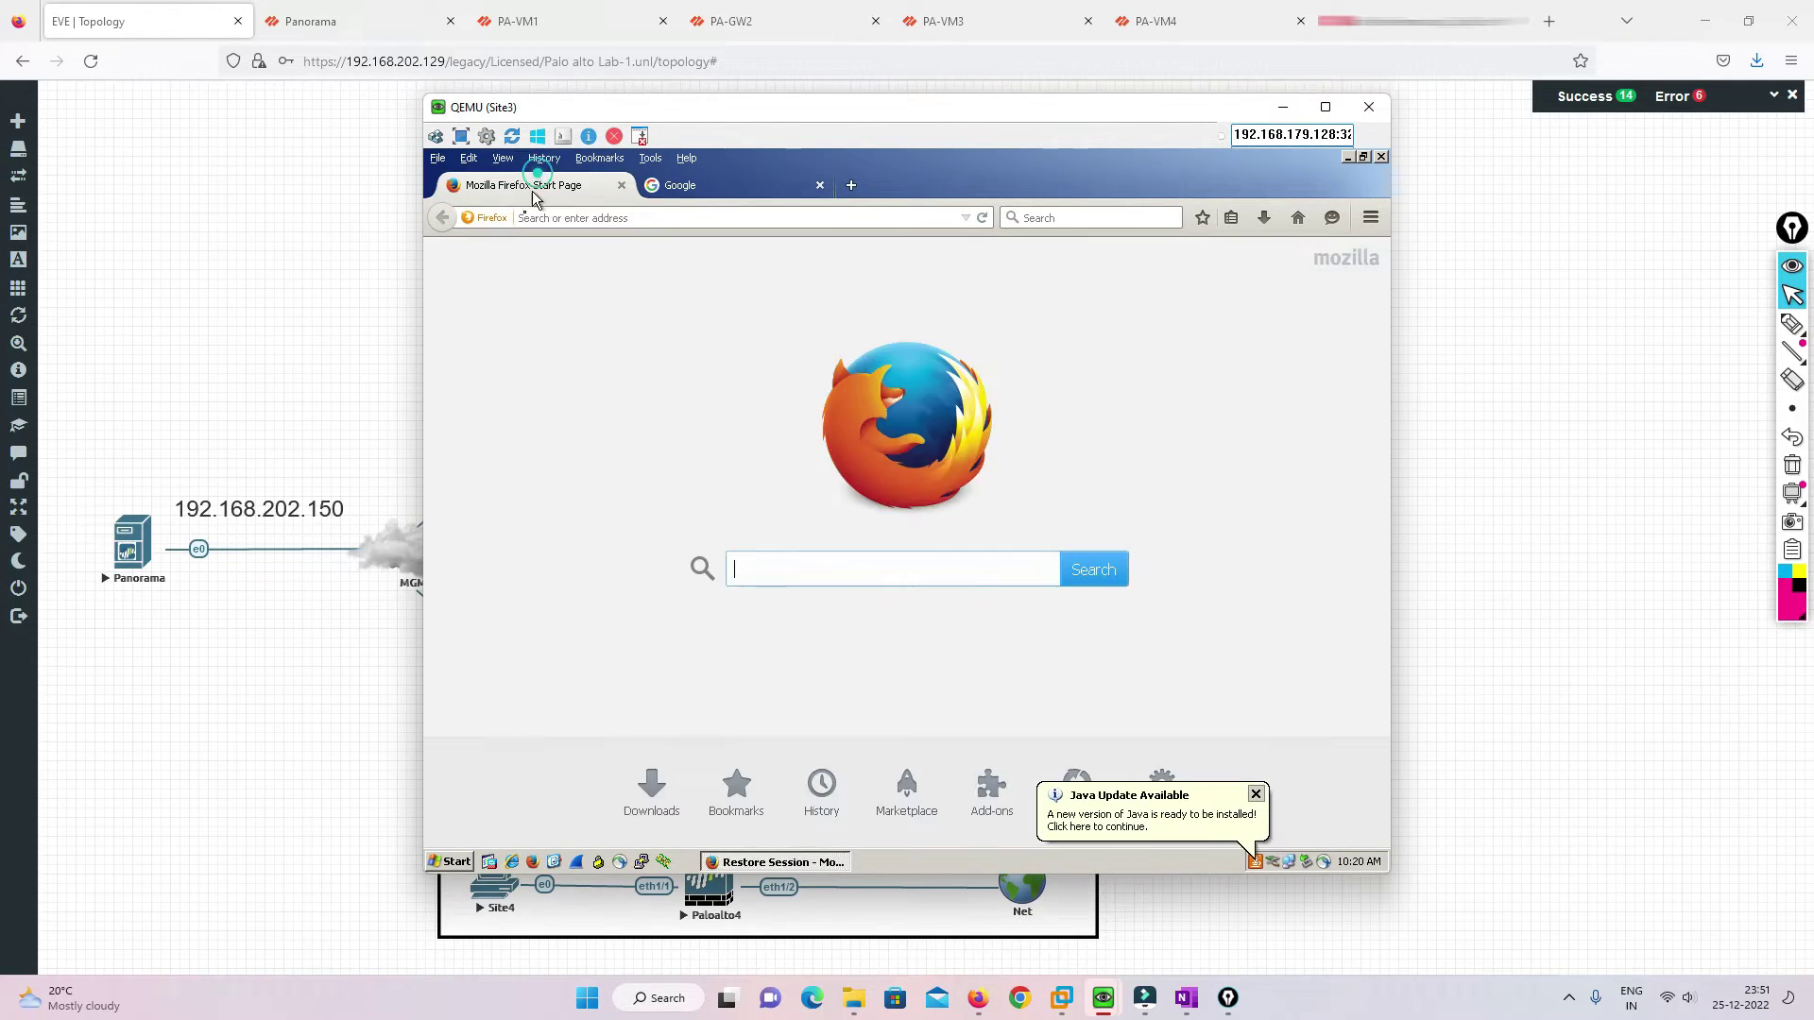
click(727, 185)
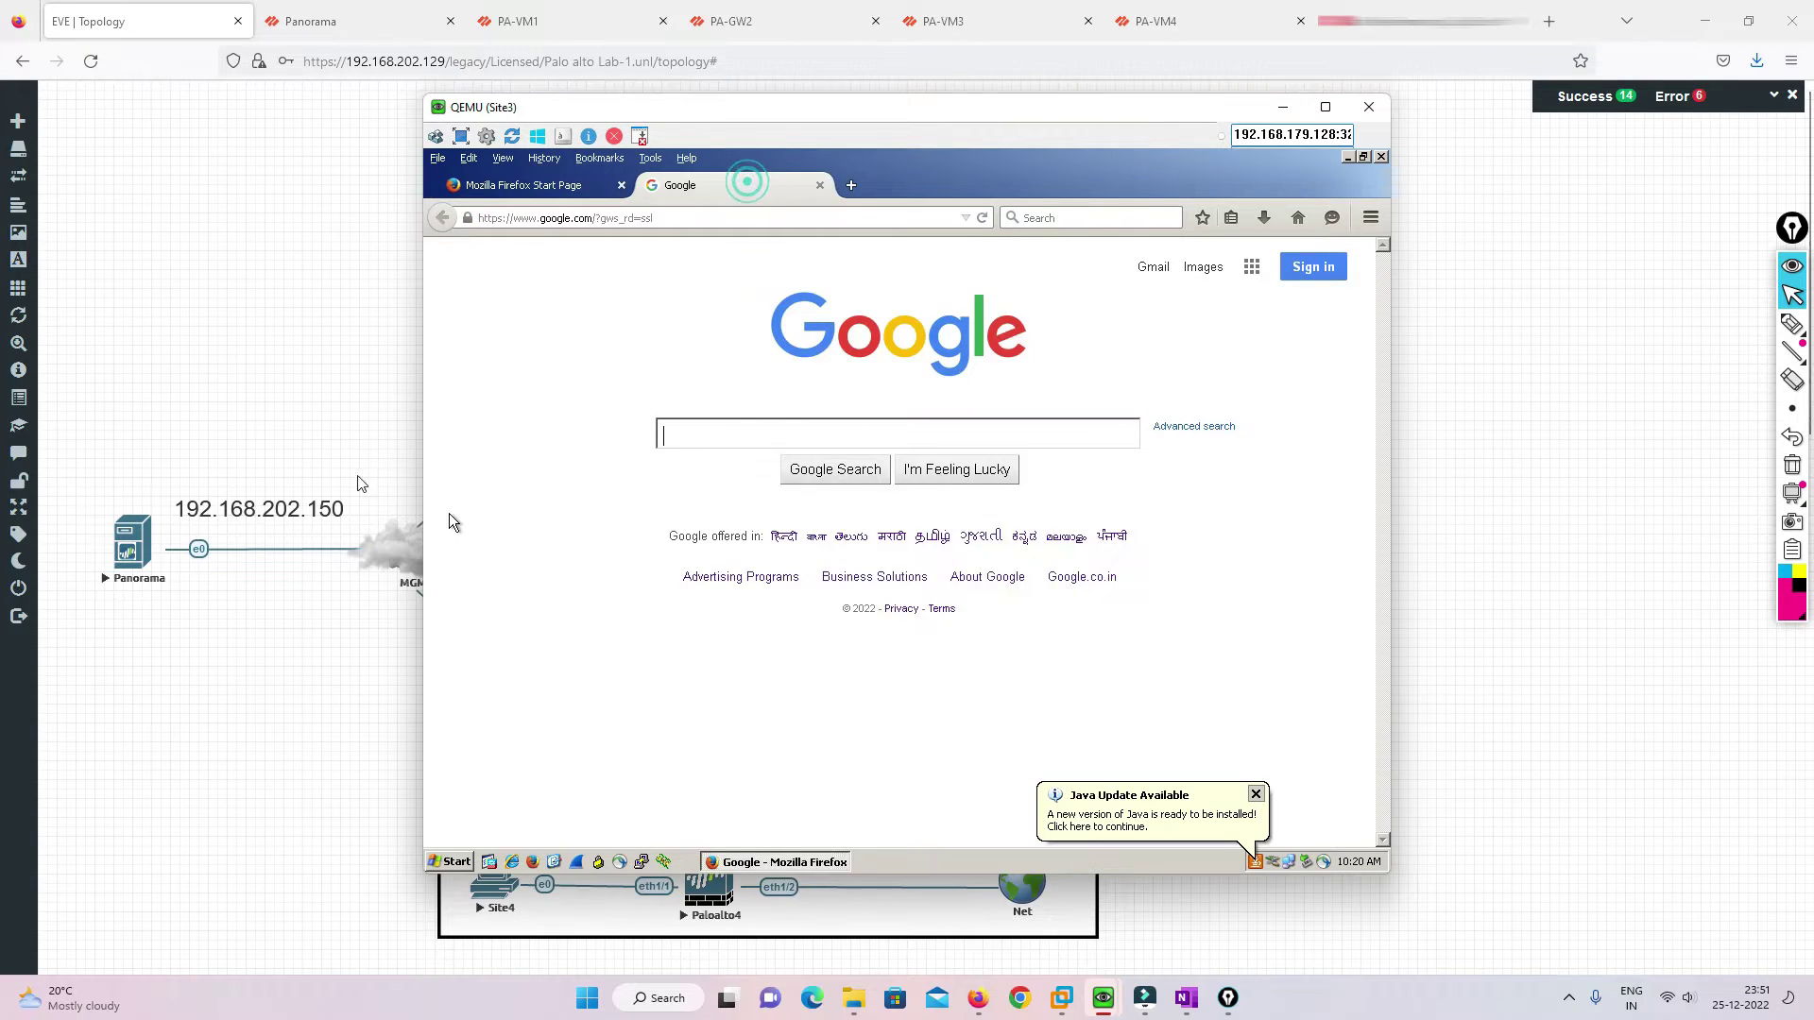
click(275, 411)
Open the Site4 machine's console from the topology and dismiss its Found New Hardware Wizards.
click(710, 893)
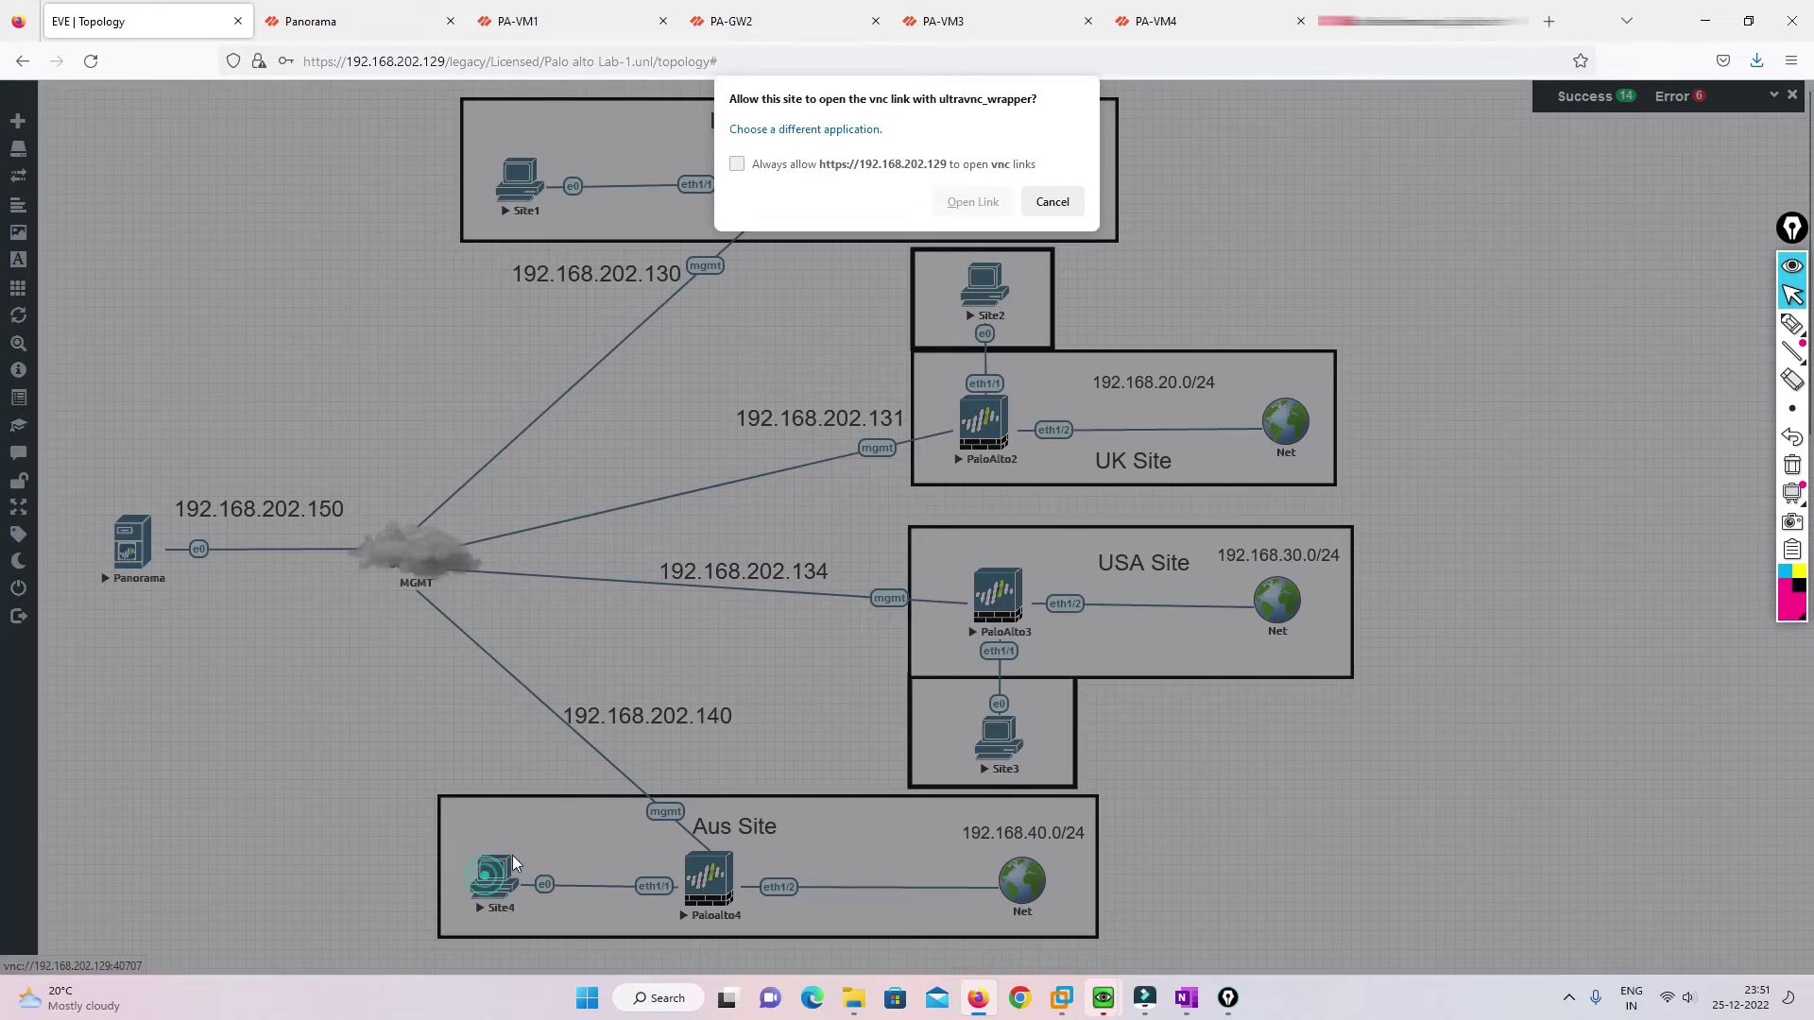
click(950, 203)
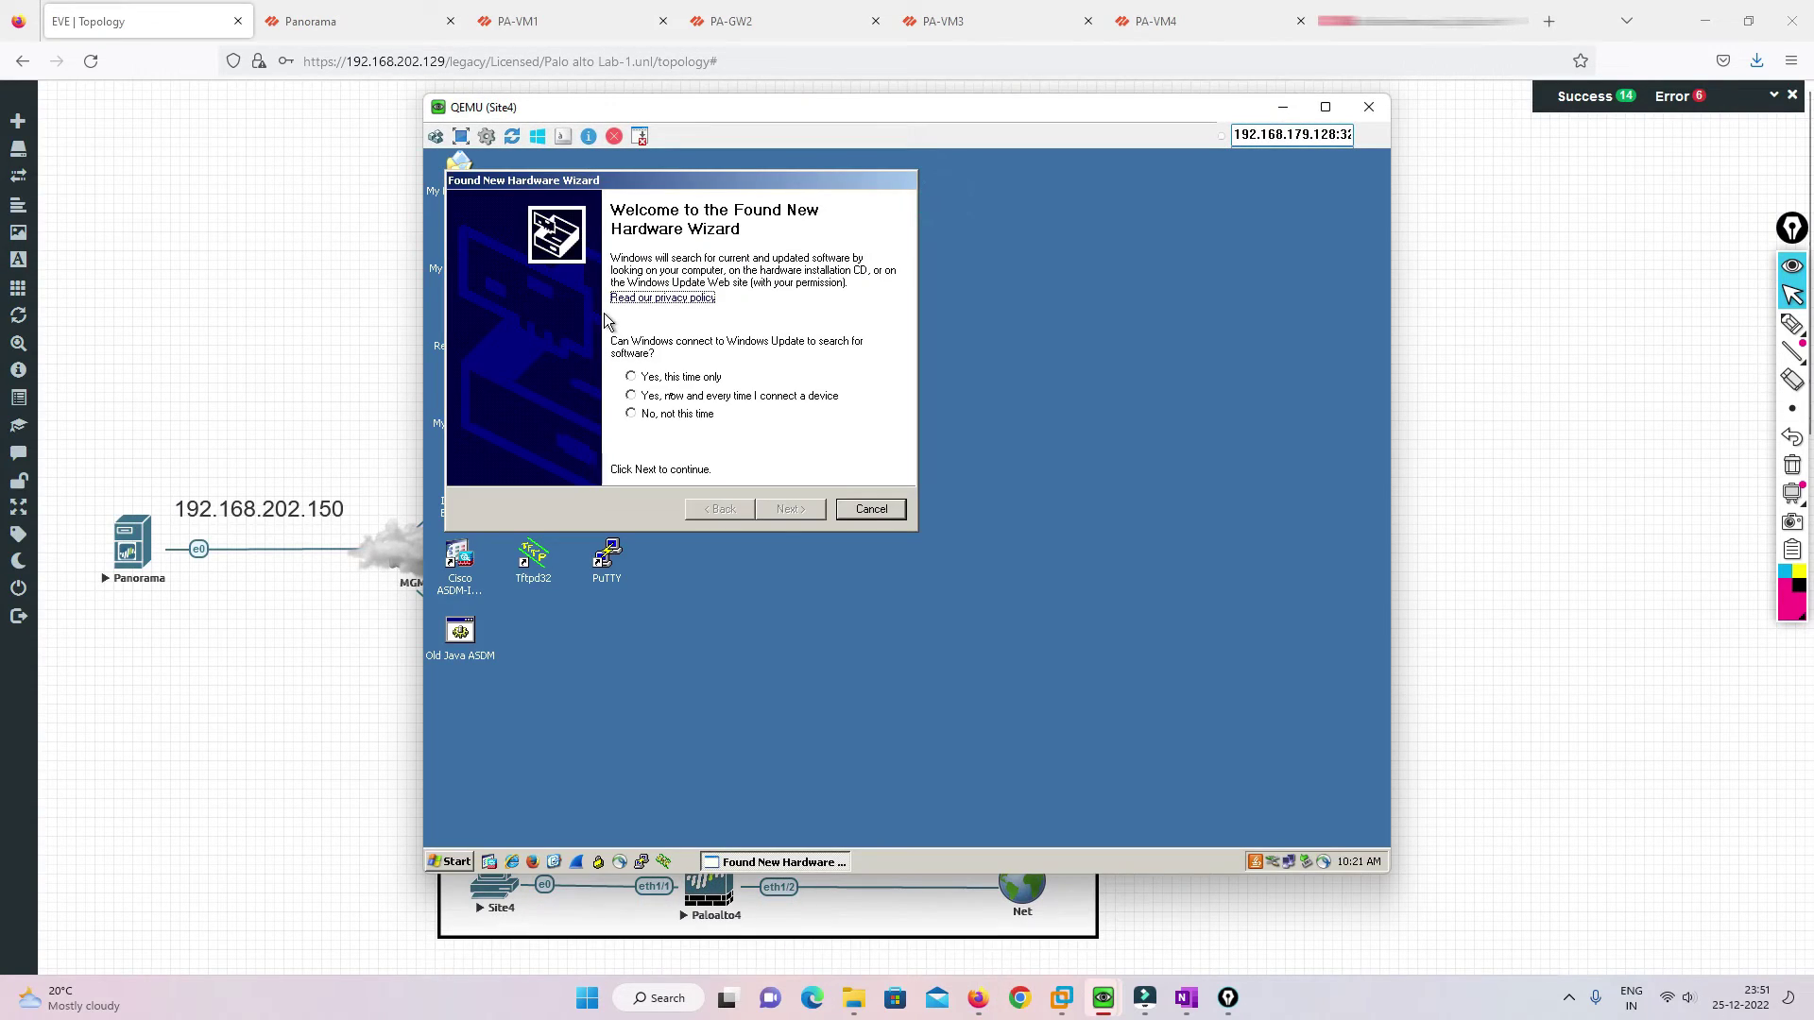
click(871, 510)
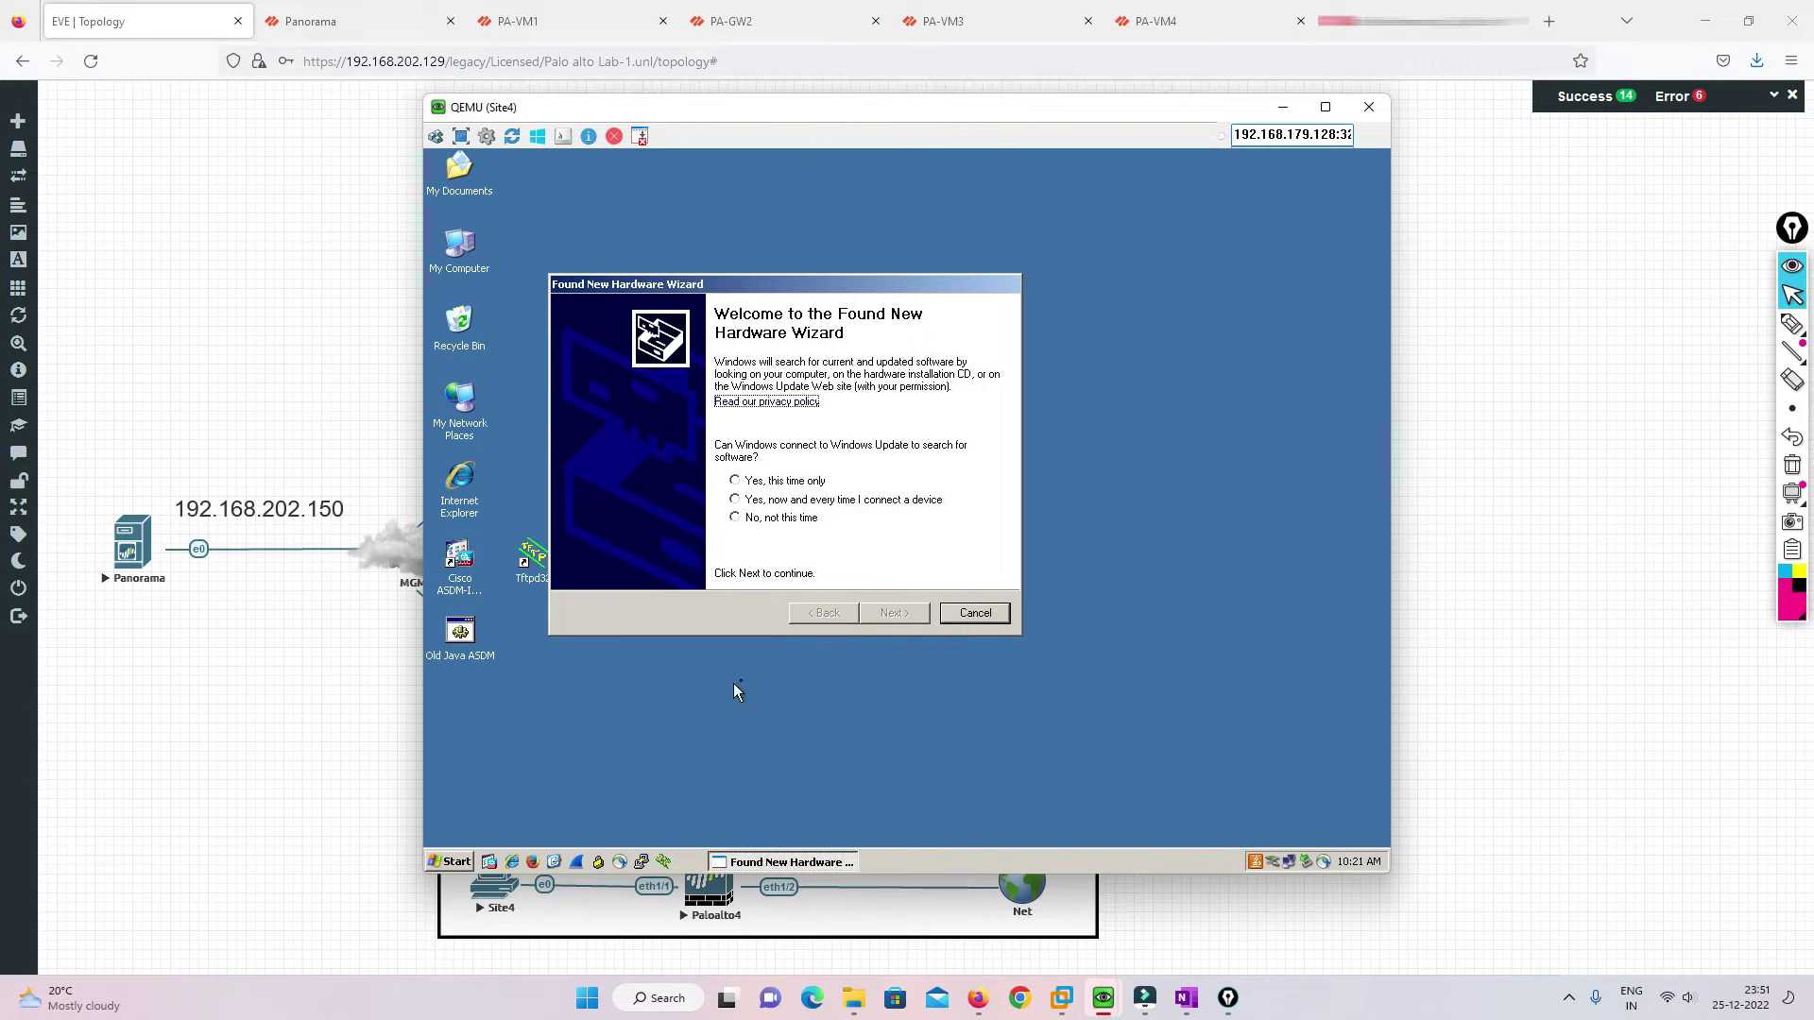
click(964, 616)
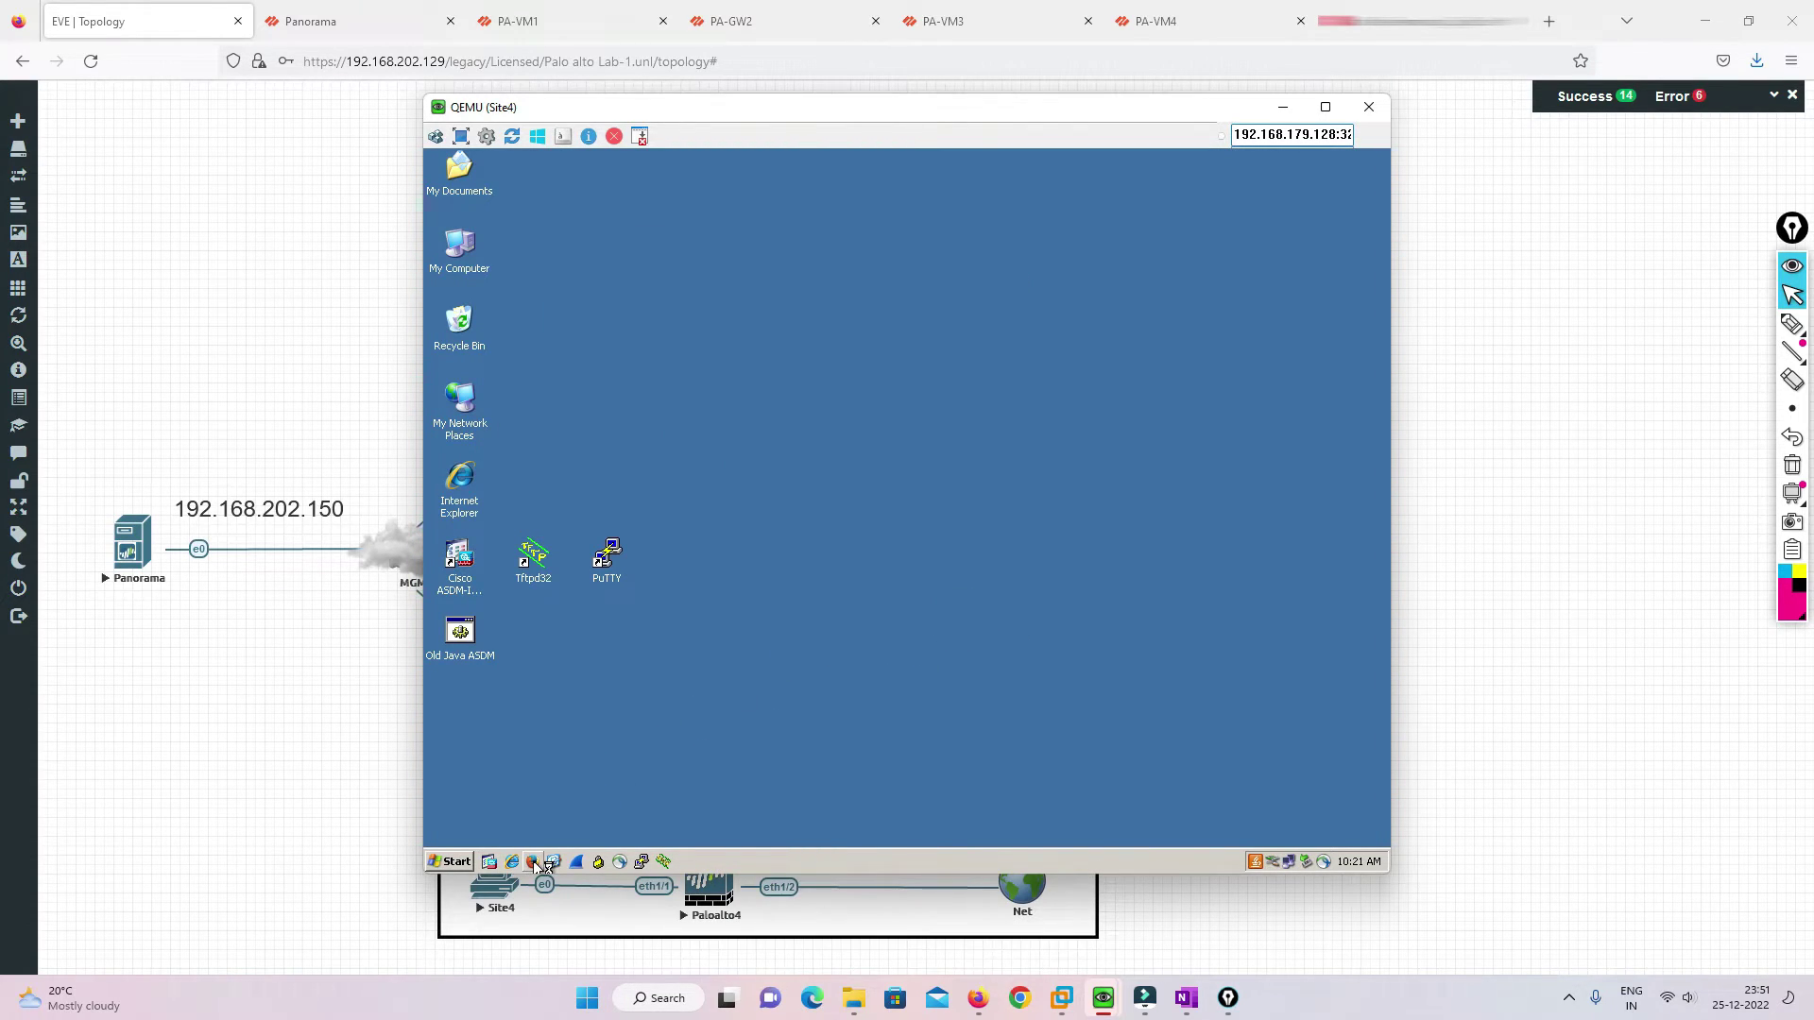
Launch Firefox on Site4, restore the previous session with its Google tab, and return to the topology.
click(535, 861)
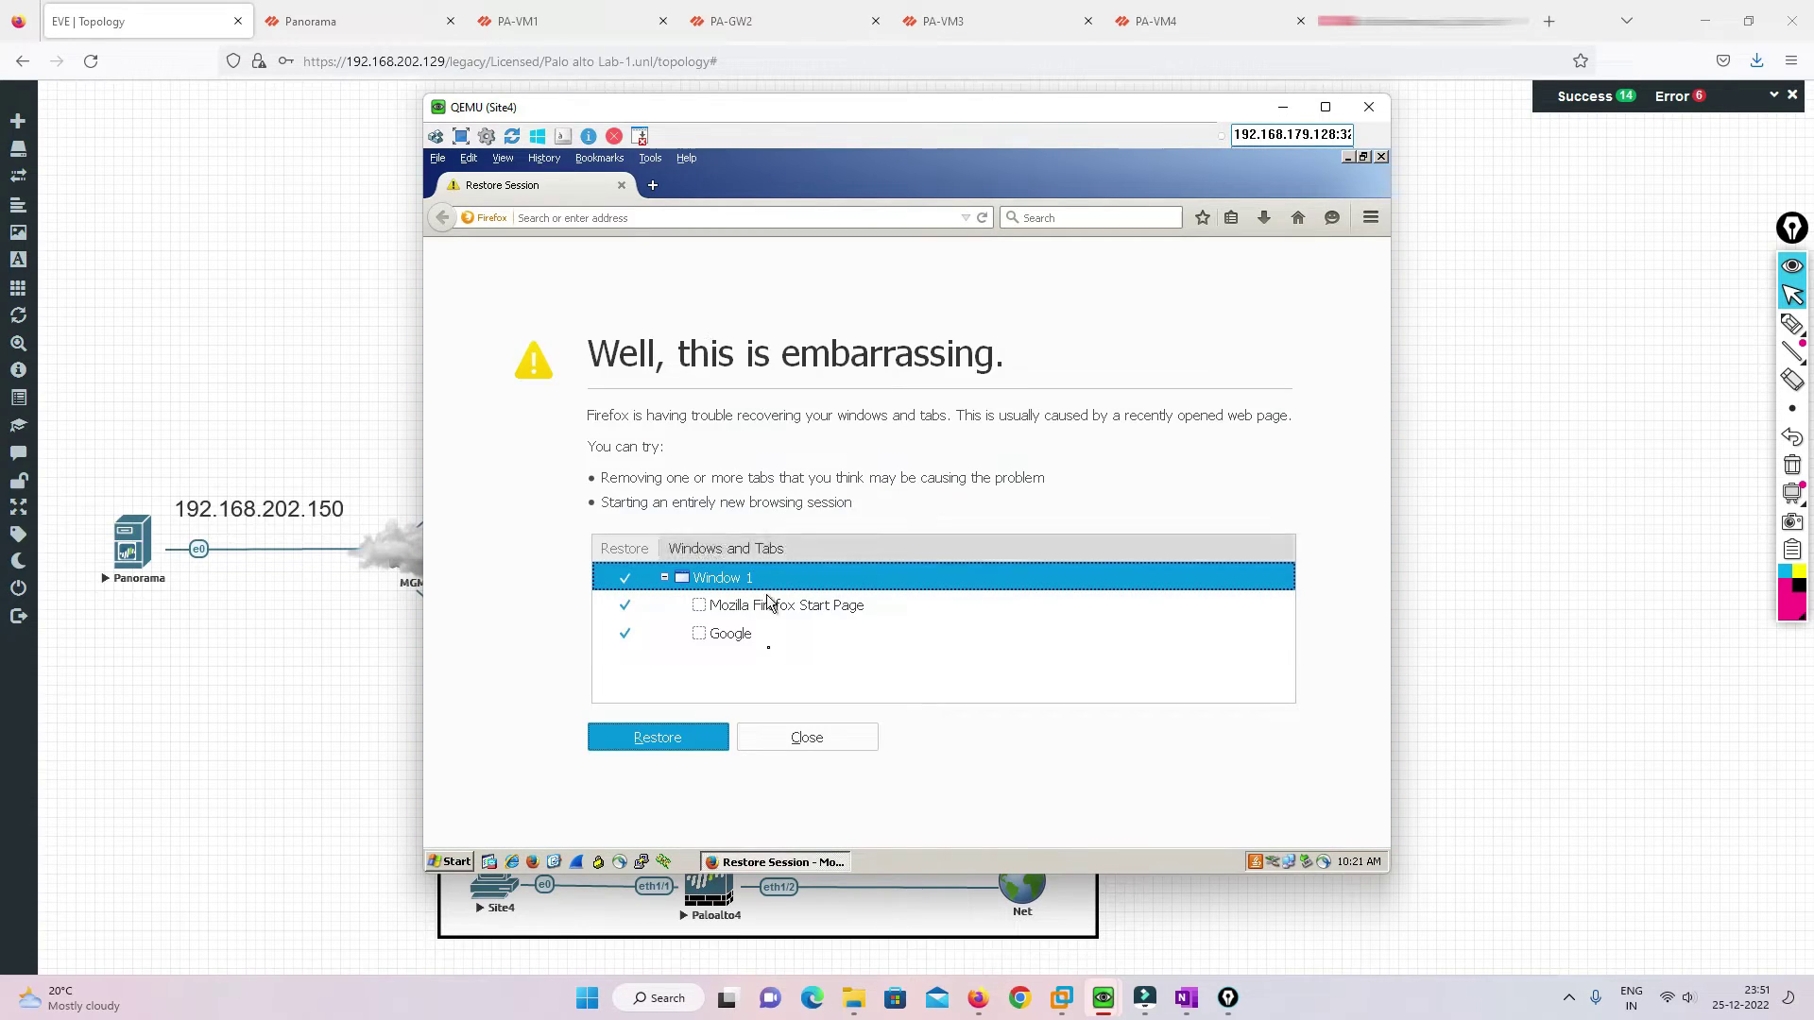
click(690, 744)
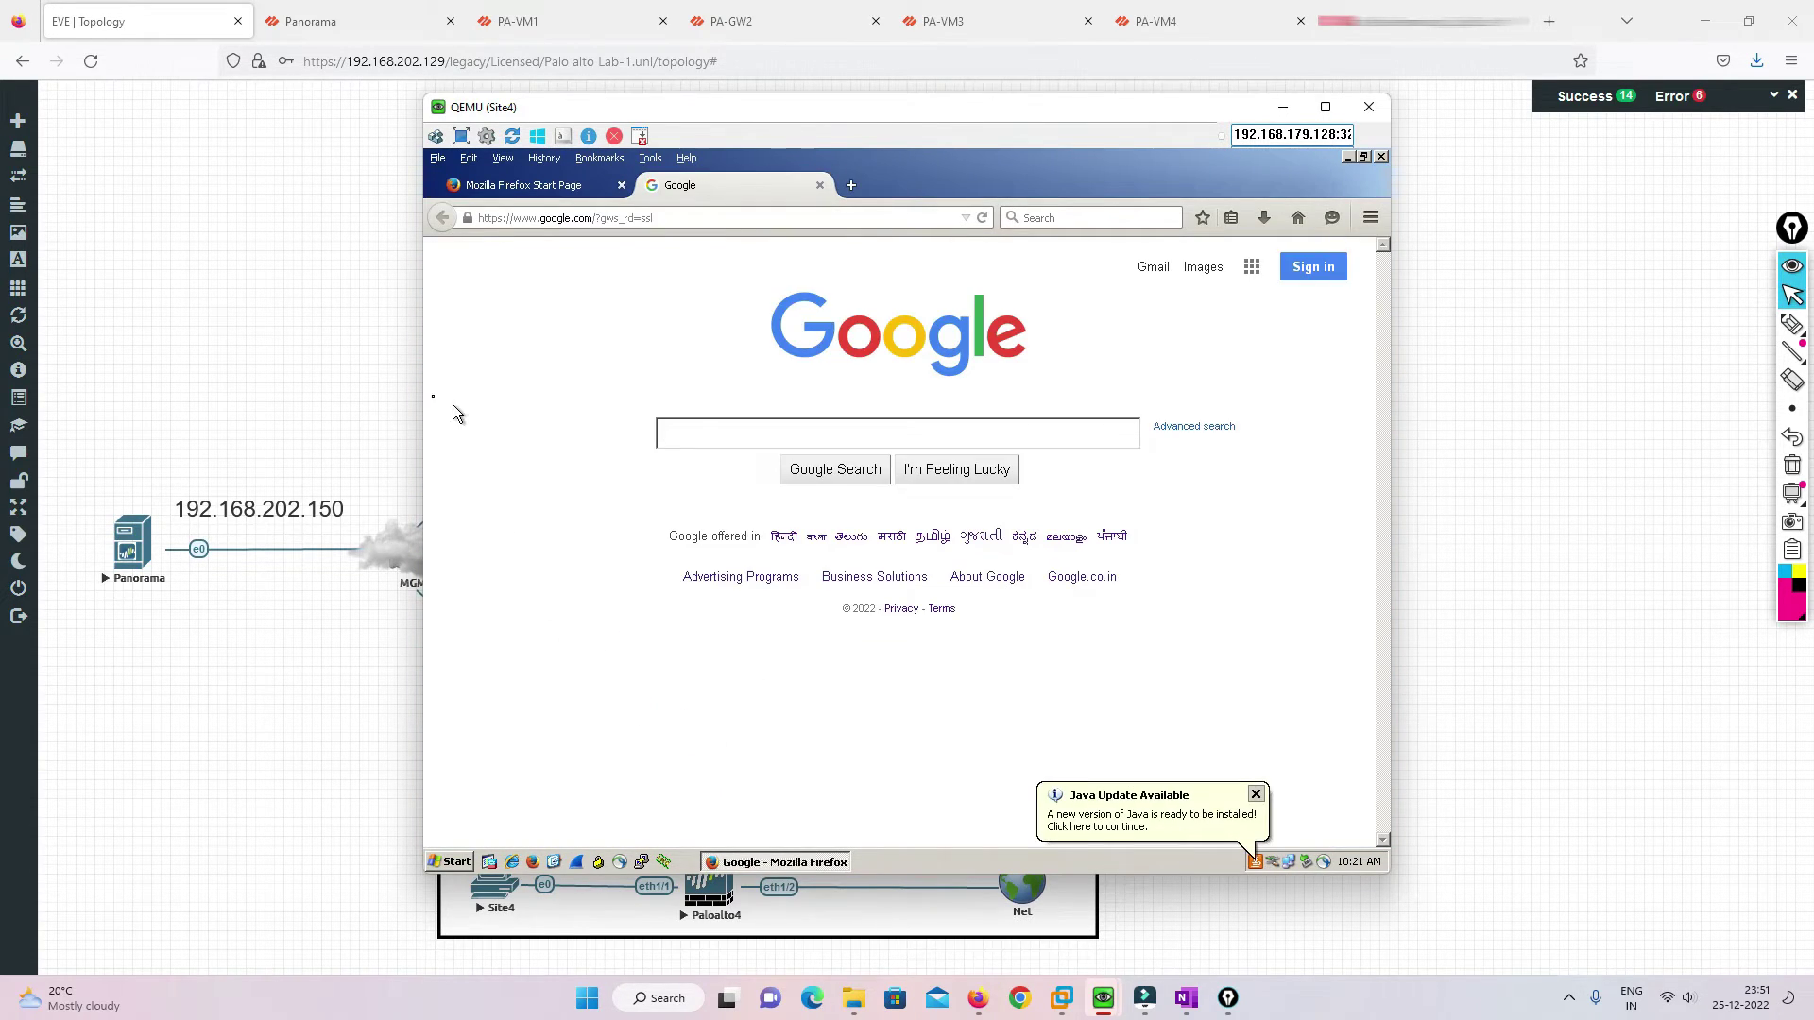
click(287, 322)
Switch to Panorama and view the monitored traffic logs, filtered to the India-DG device group.
click(349, 17)
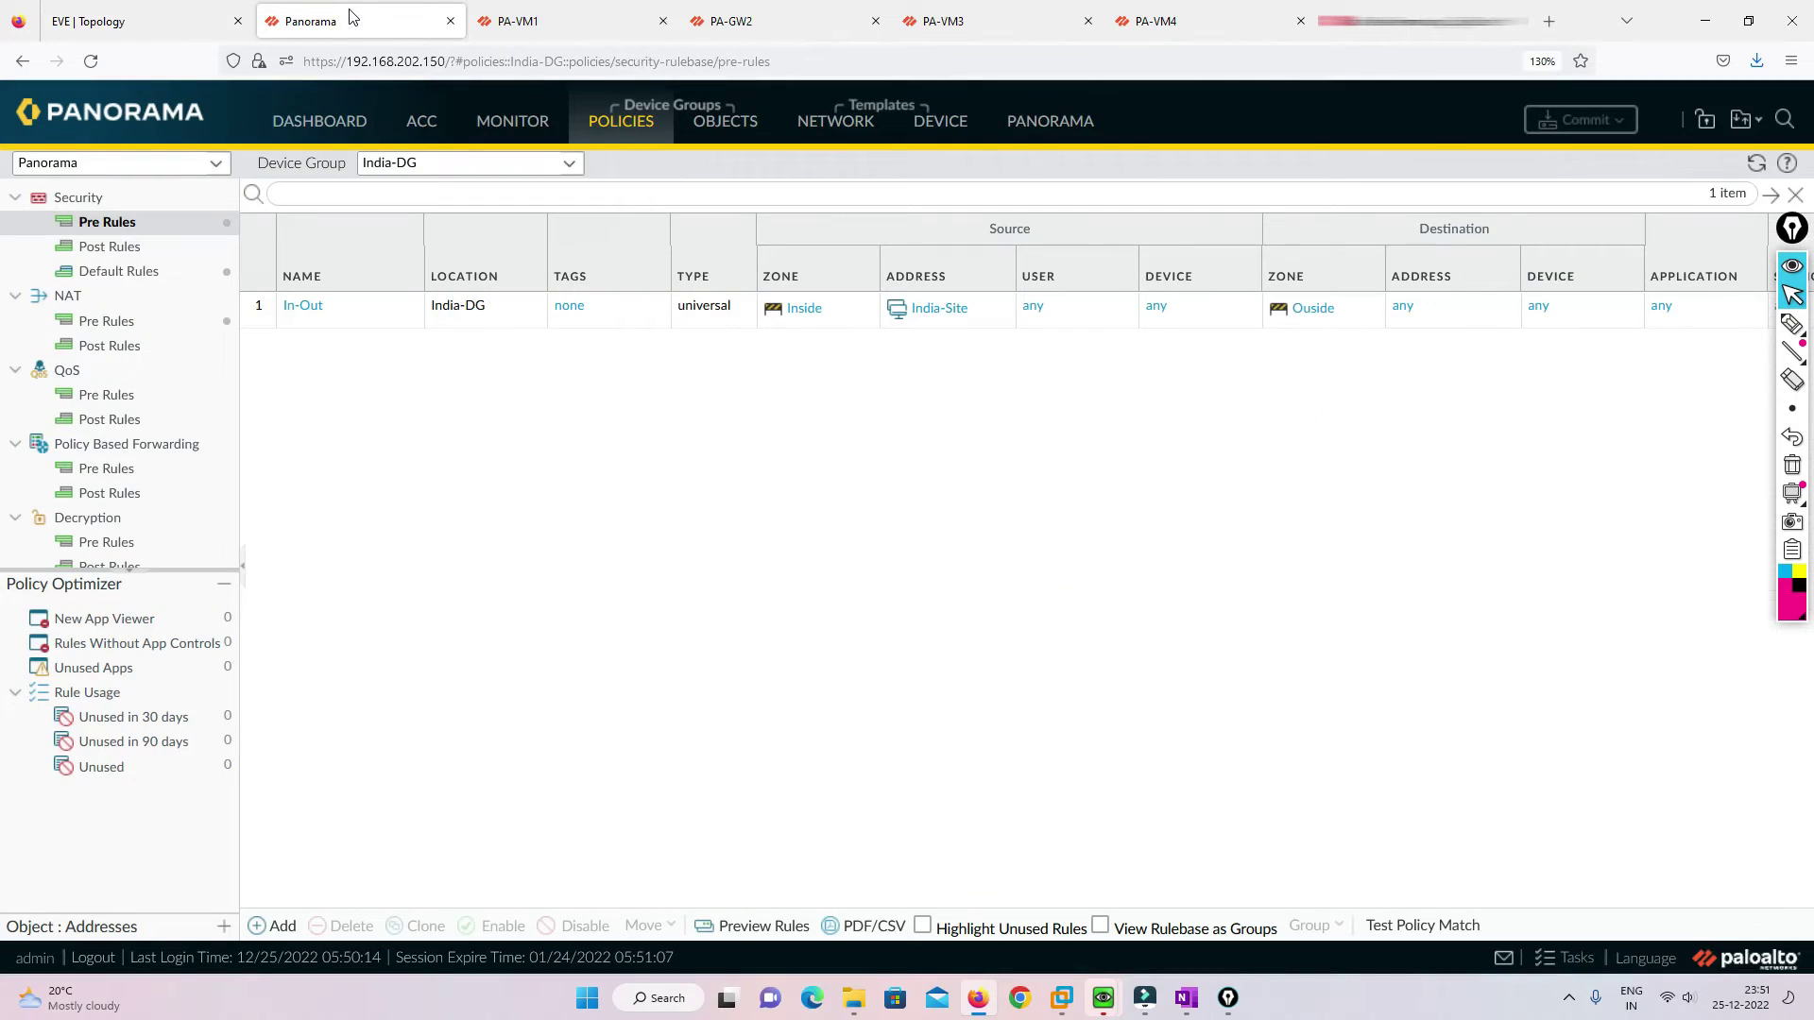
click(516, 125)
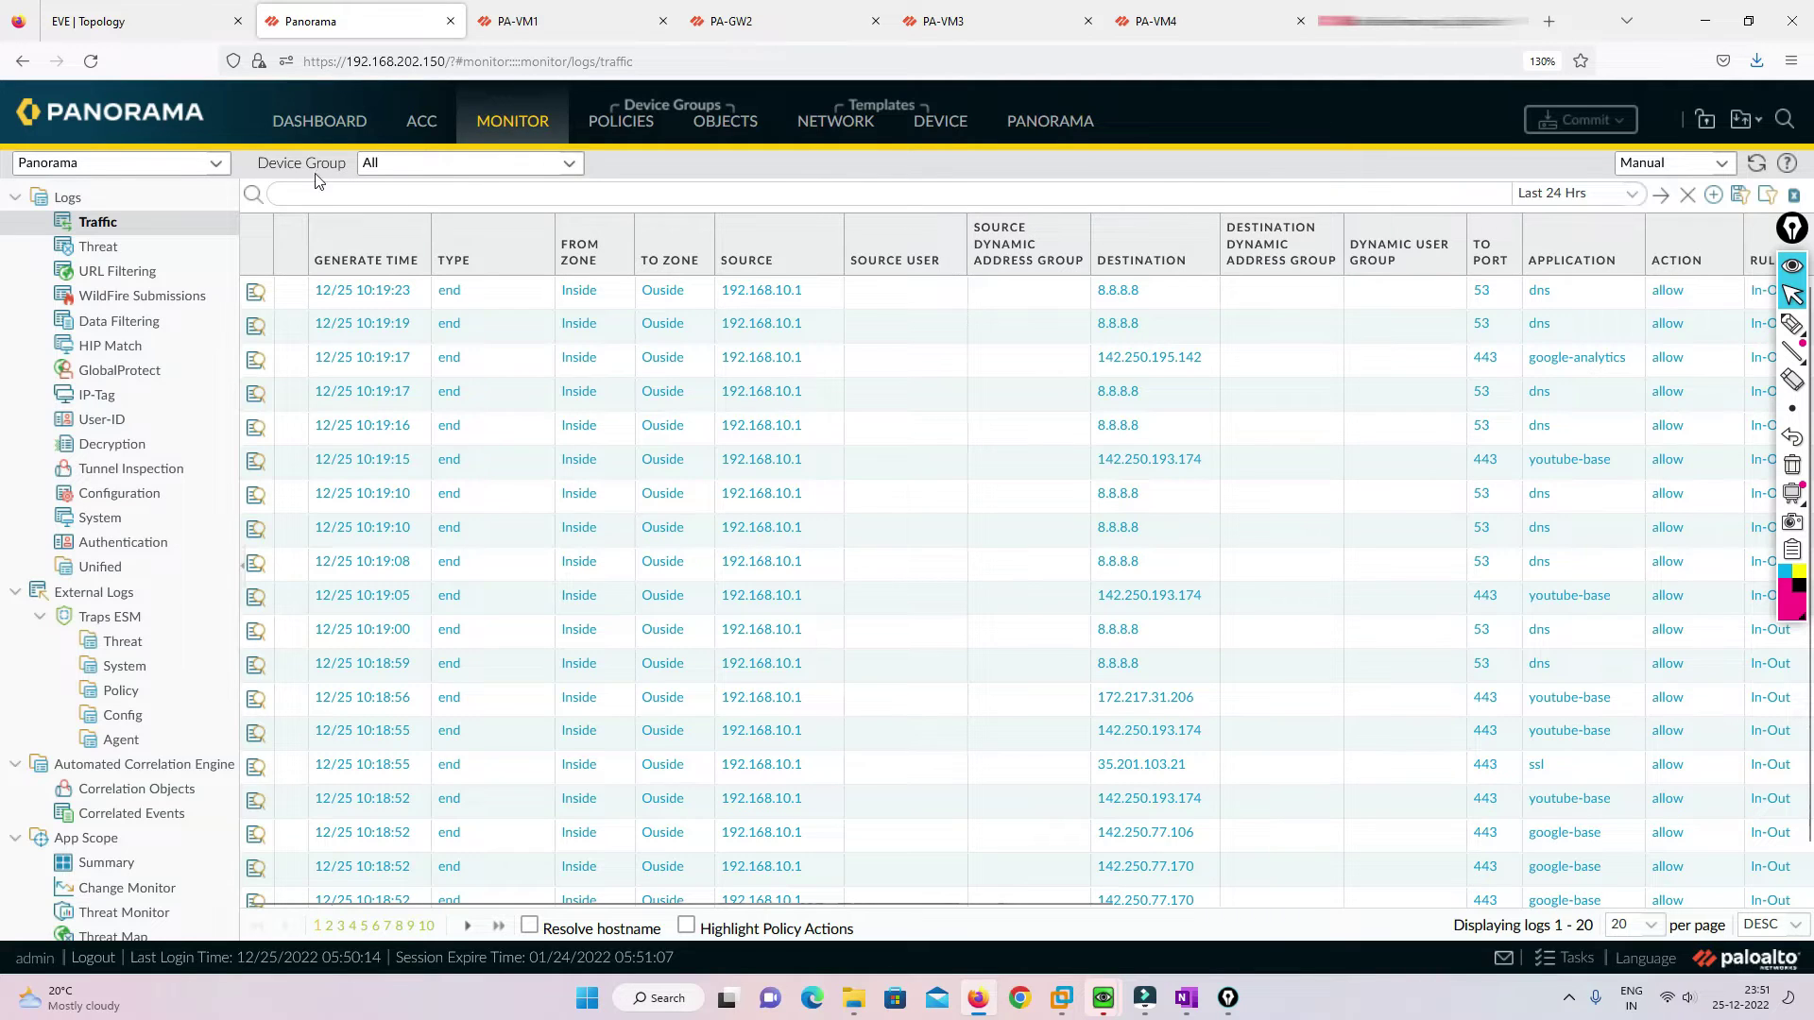
drag(262, 165, 341, 166)
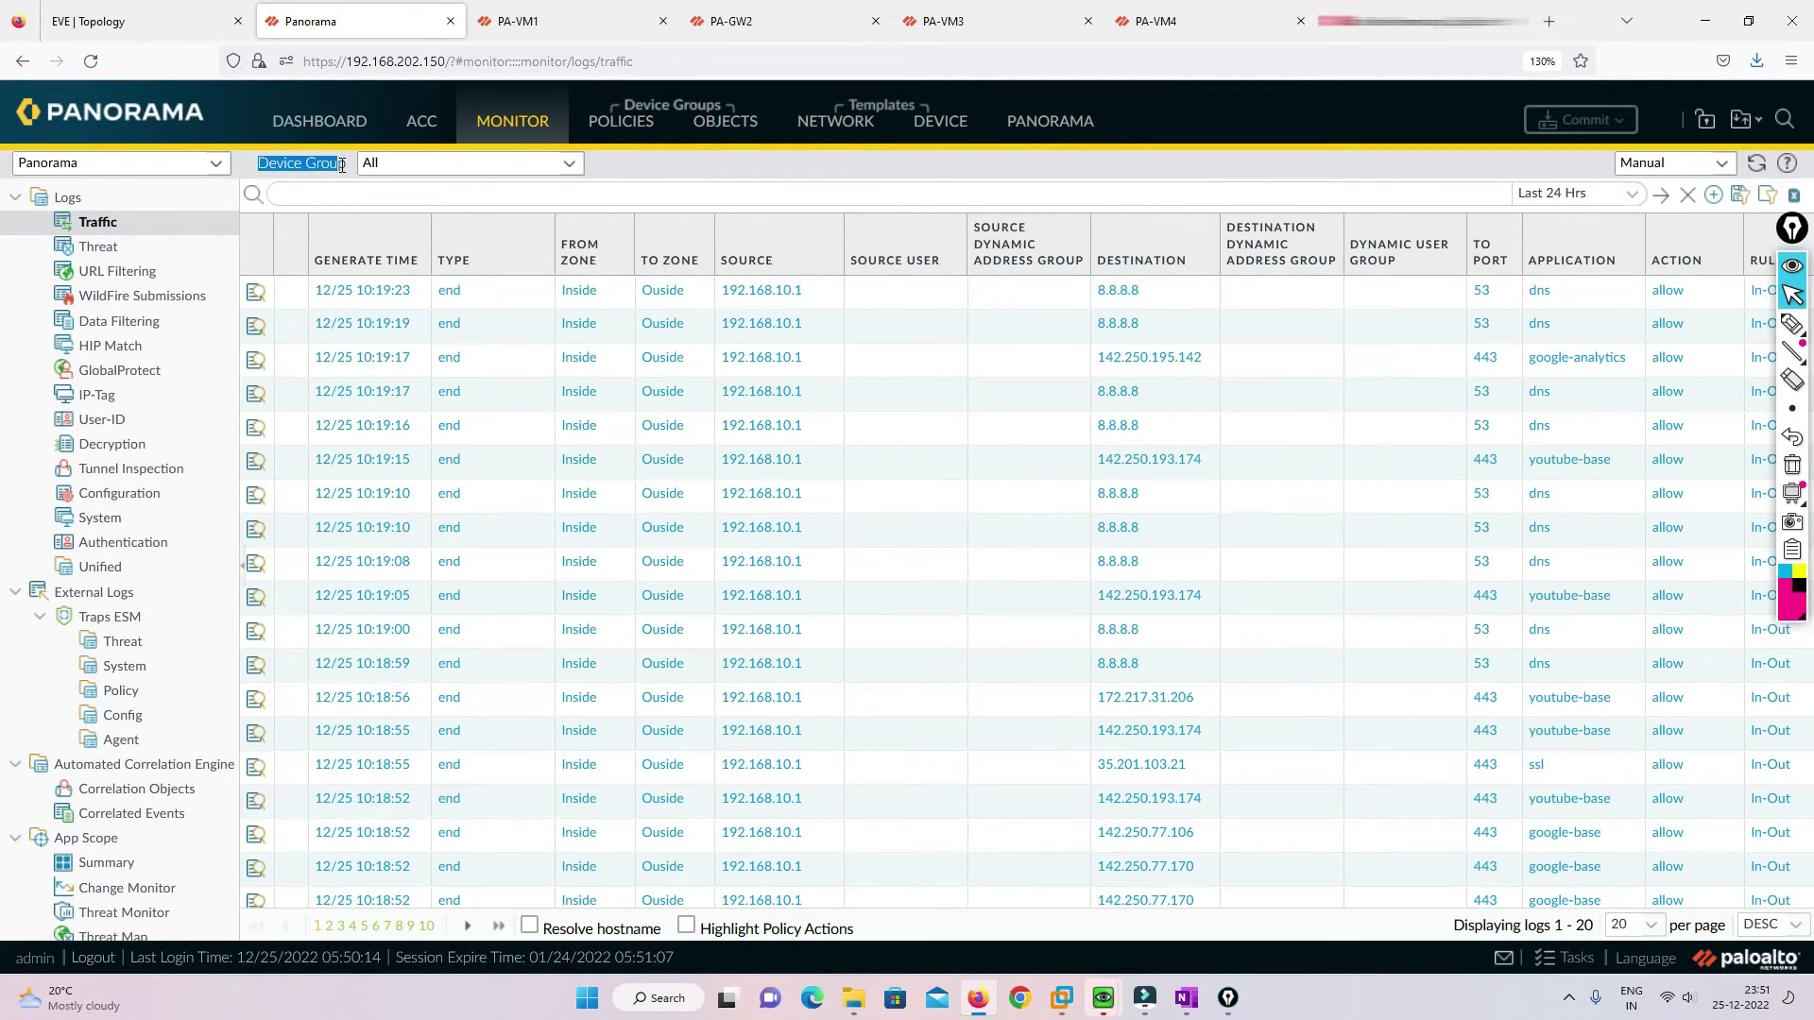
click(557, 165)
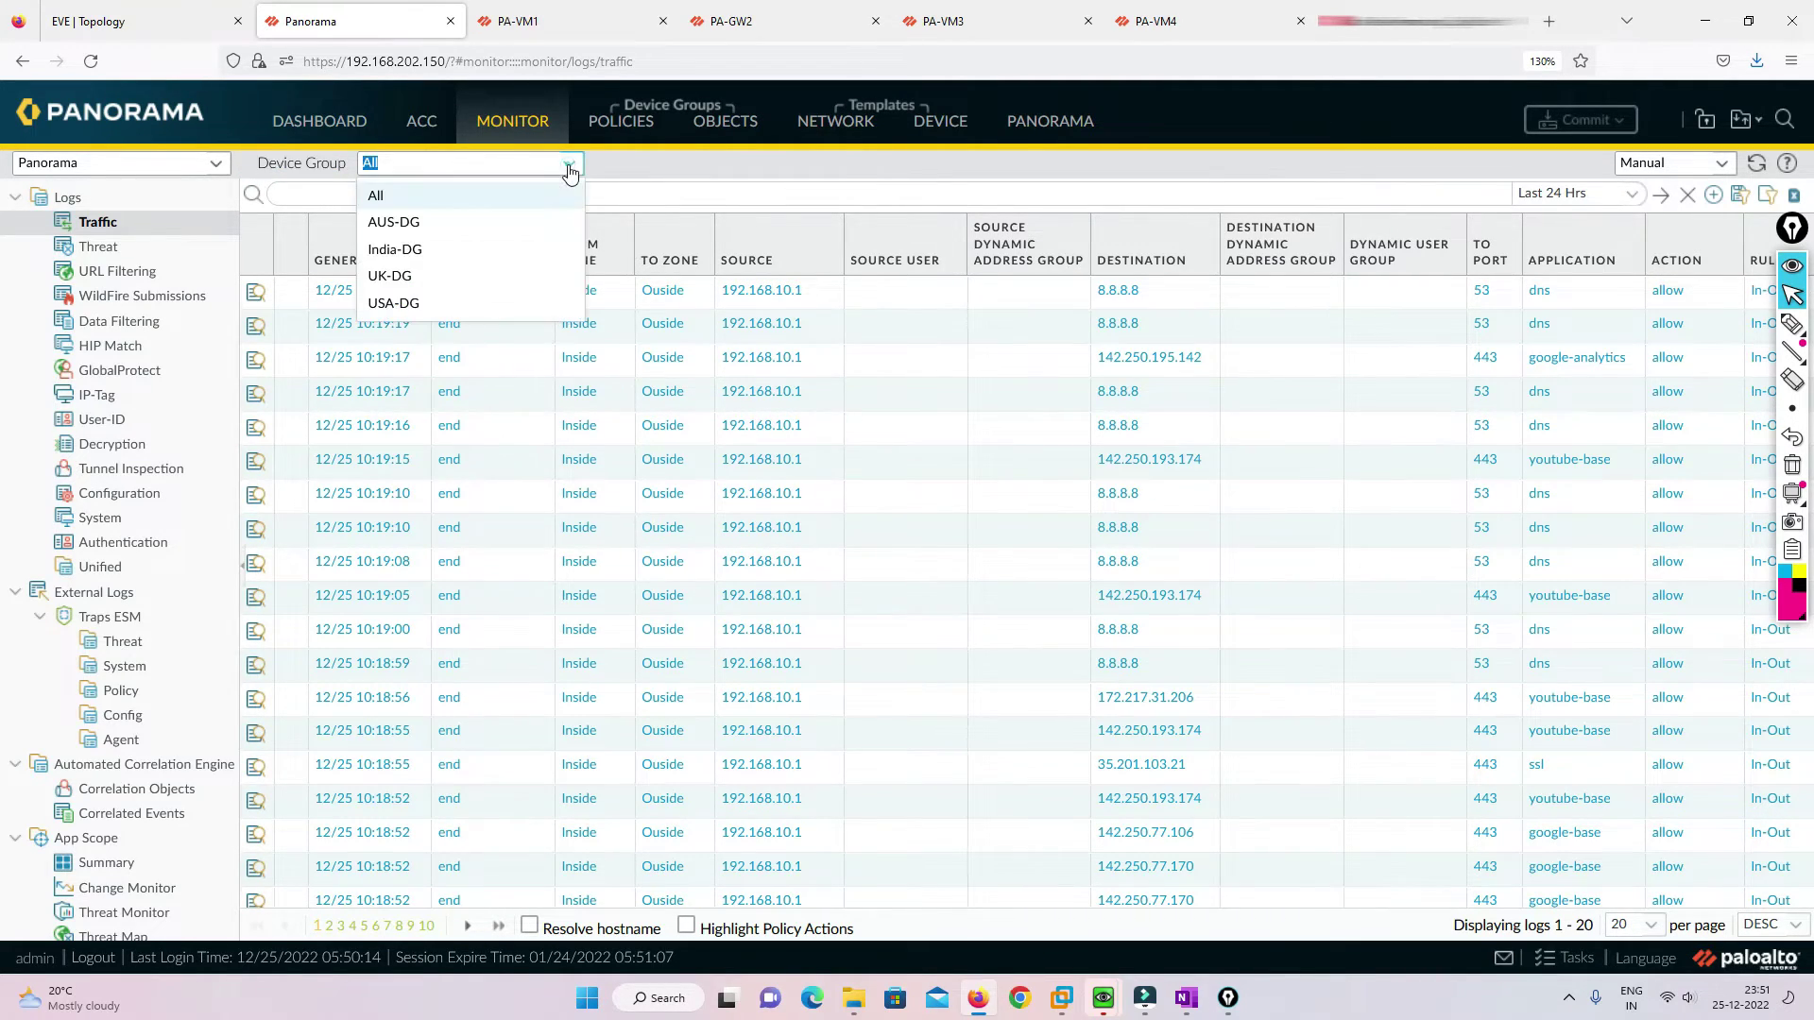
click(411, 249)
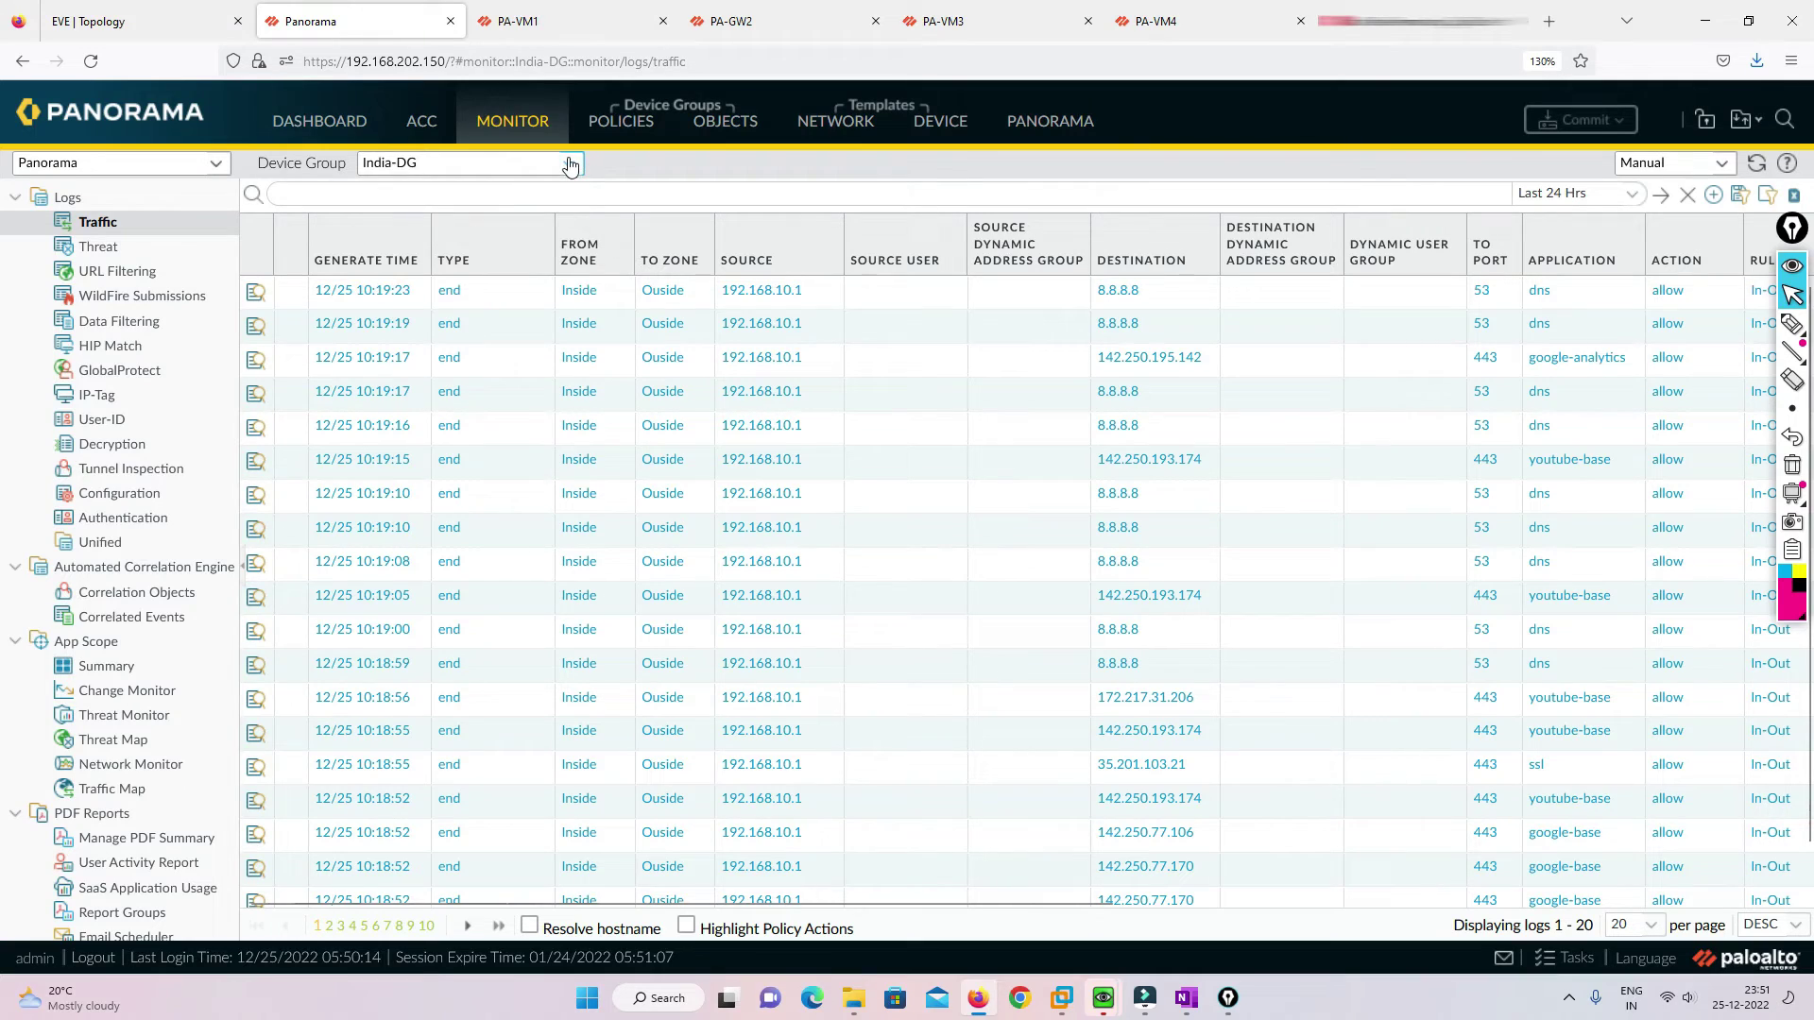
View the traffic logs of the UK-DG device group and those of AUS-DG.
click(570, 167)
click(383, 281)
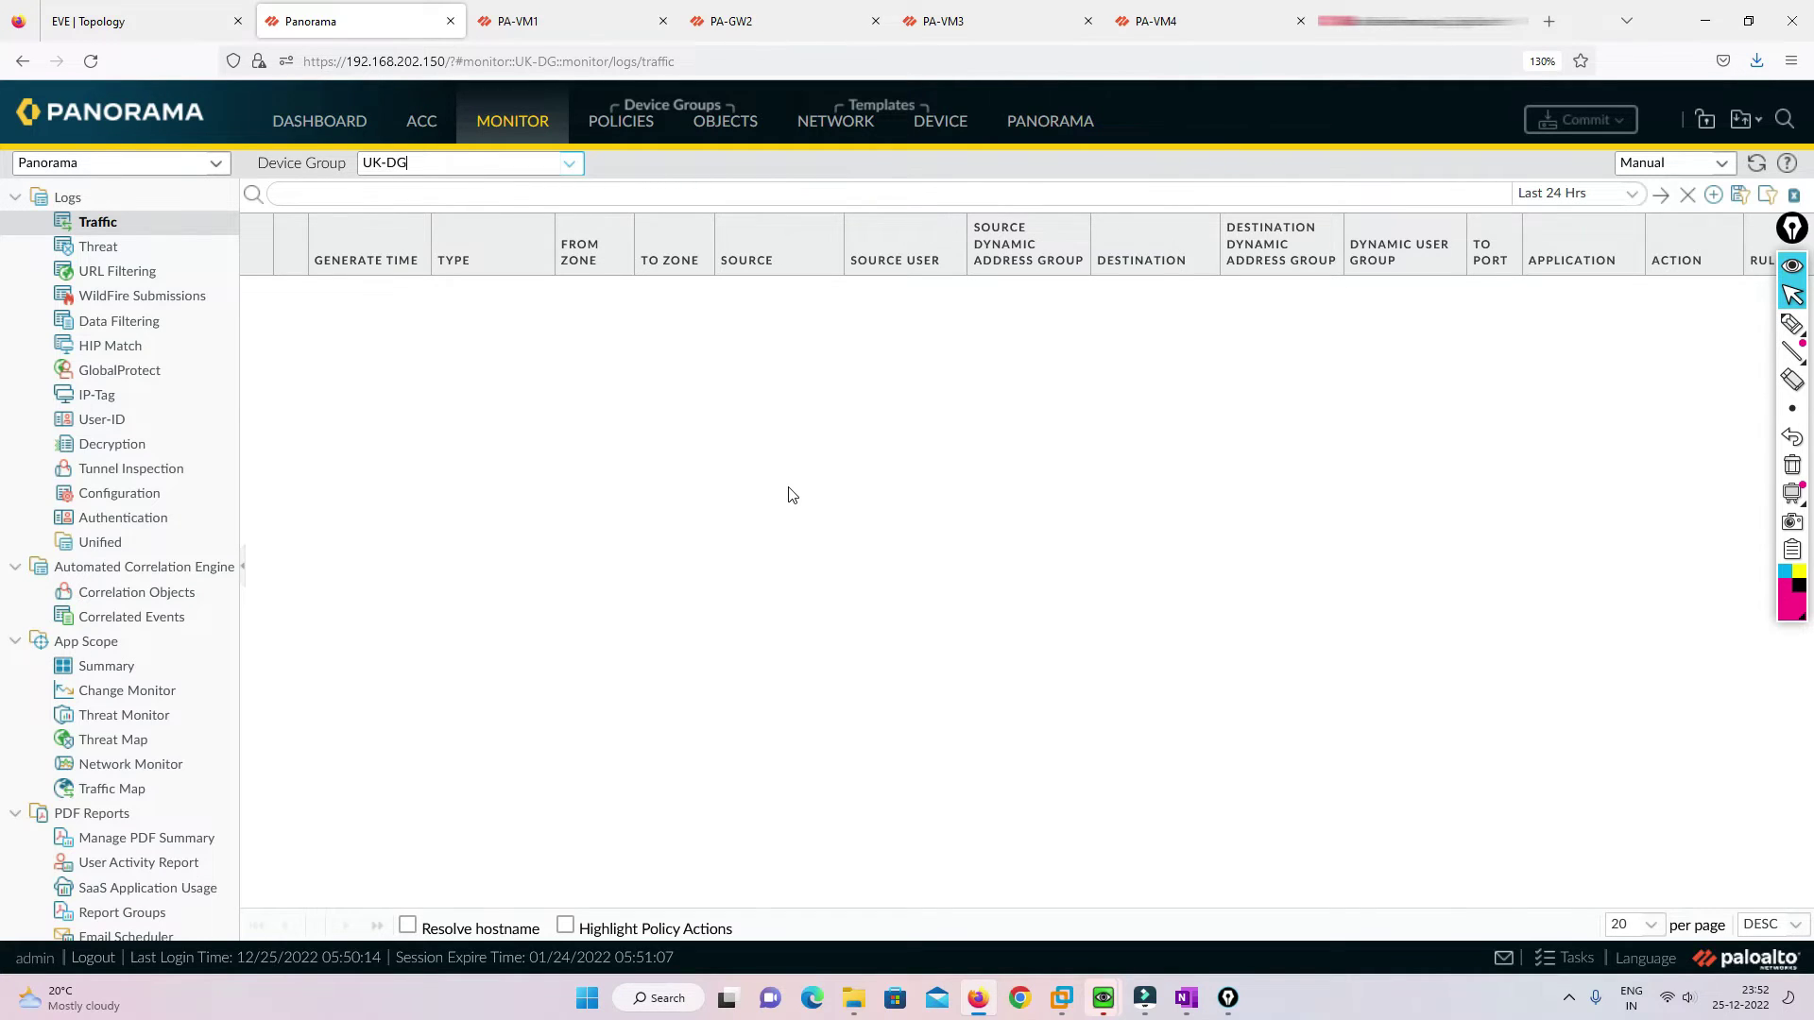
key(Up)
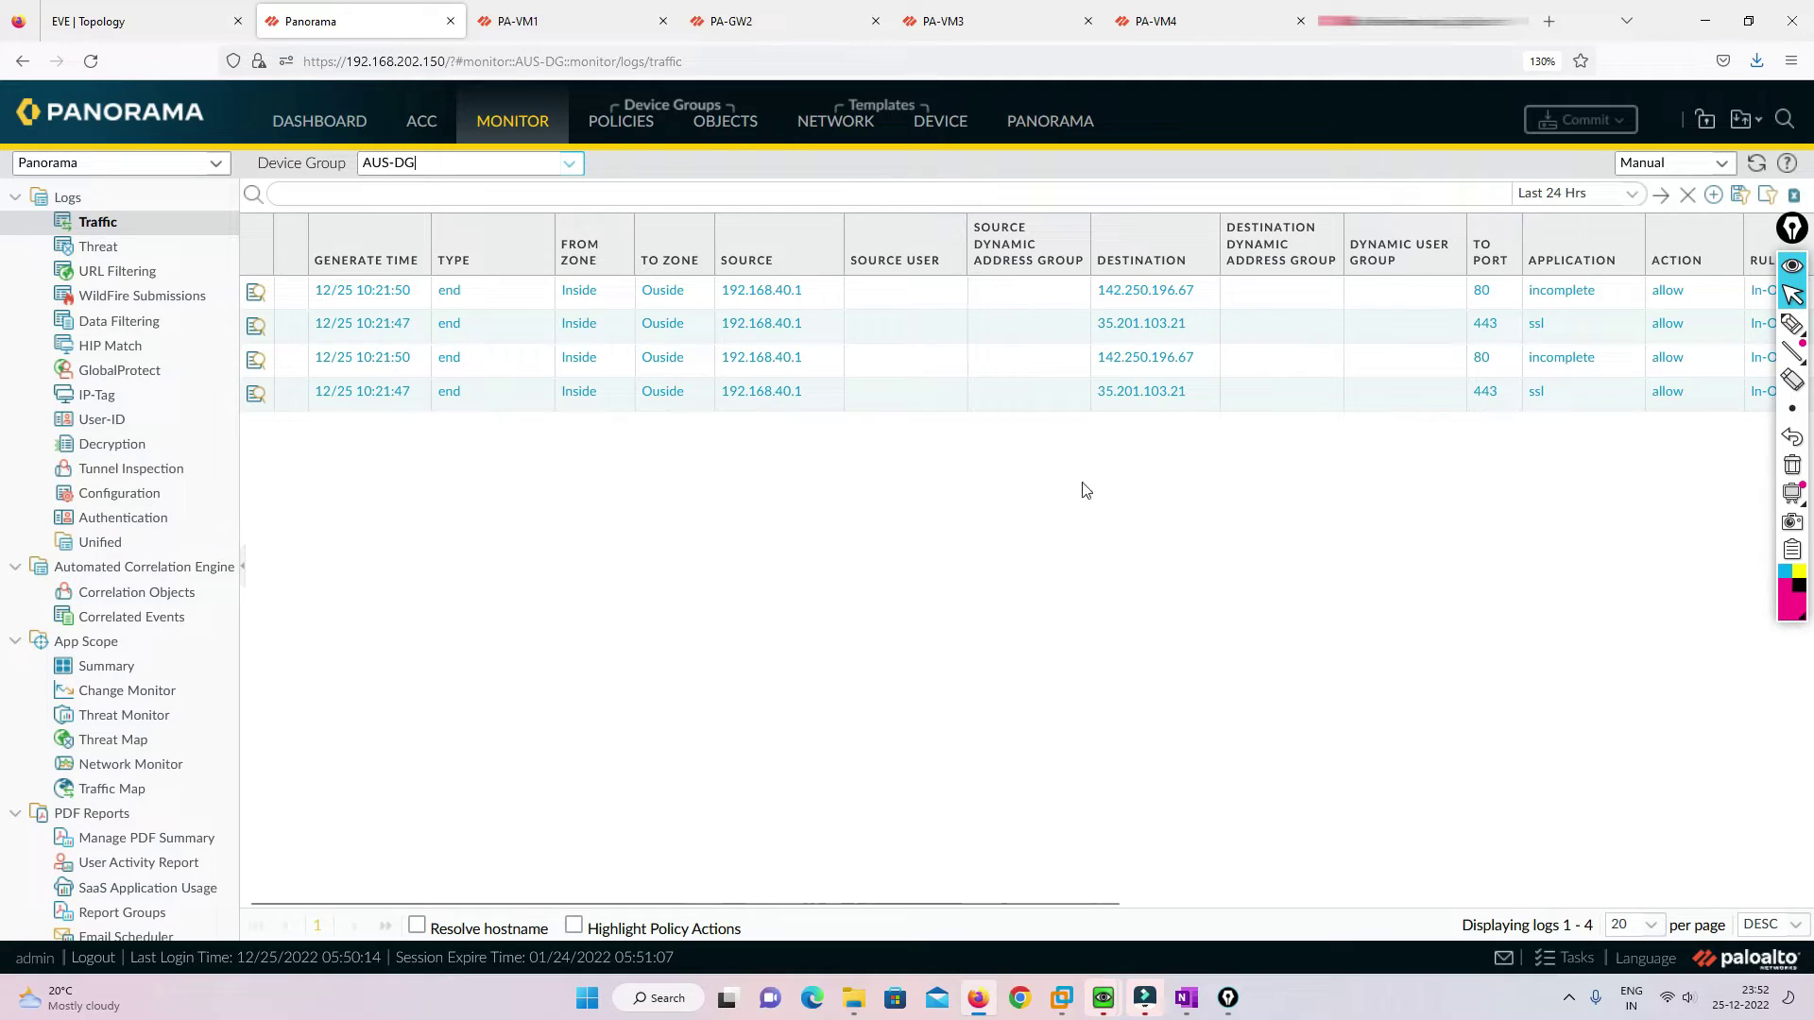